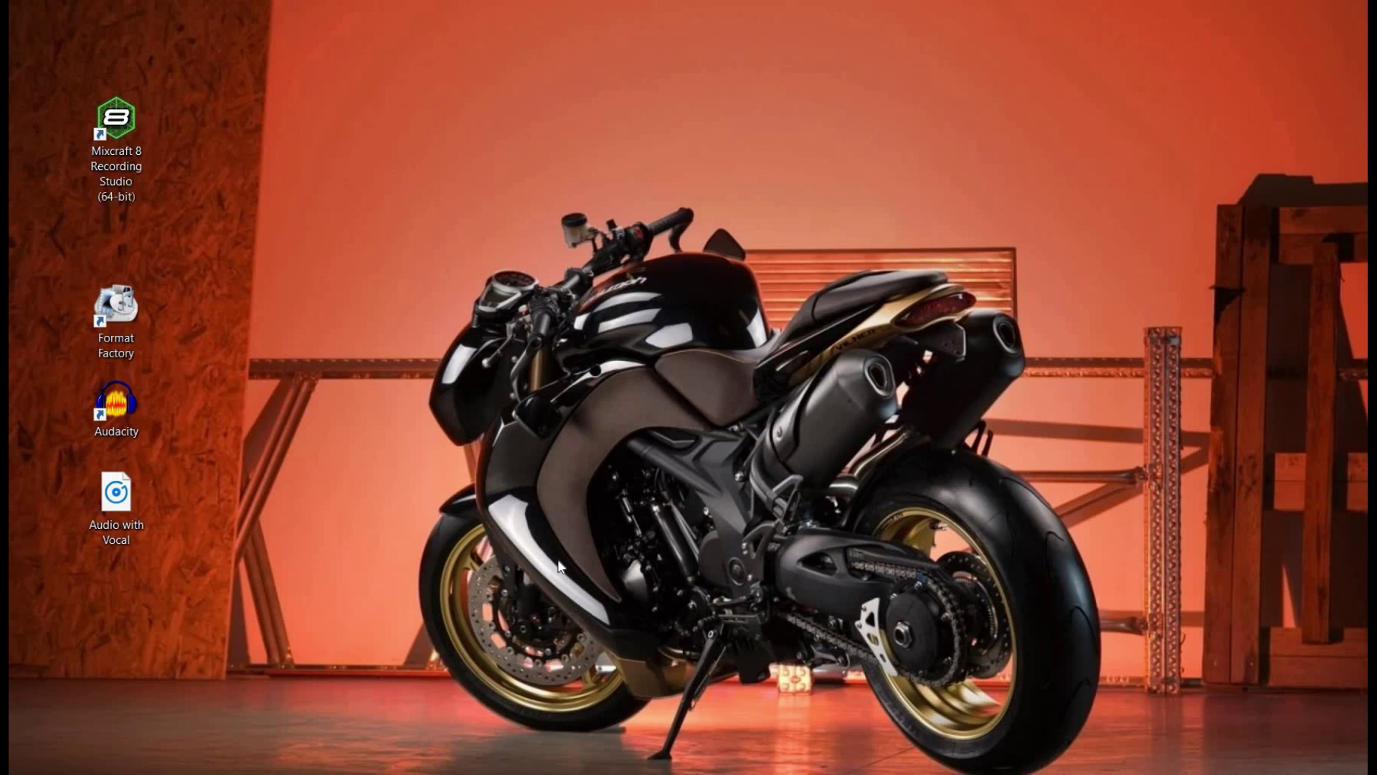
{"action": "left_click", "coordinate": [123, 427]}
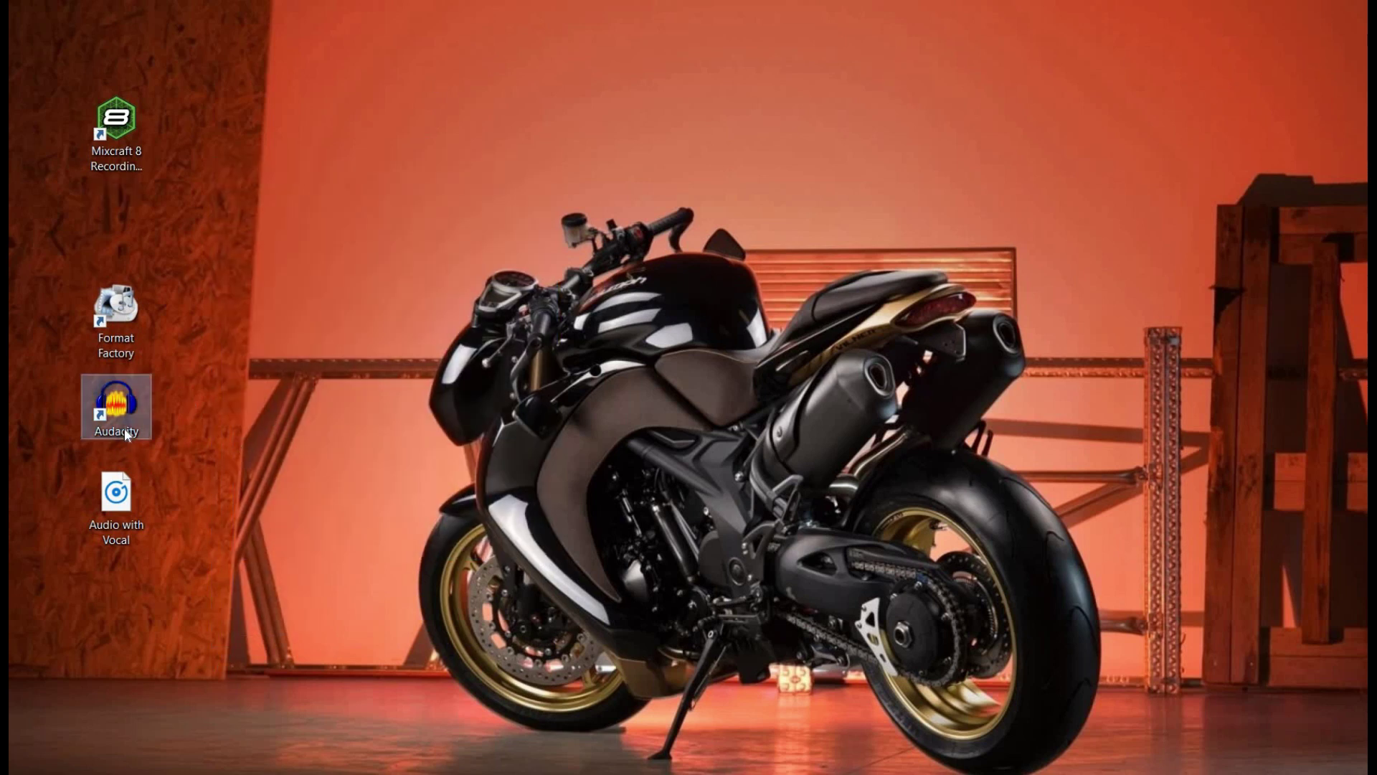
{"action": "left_click", "coordinate": [128, 320]}
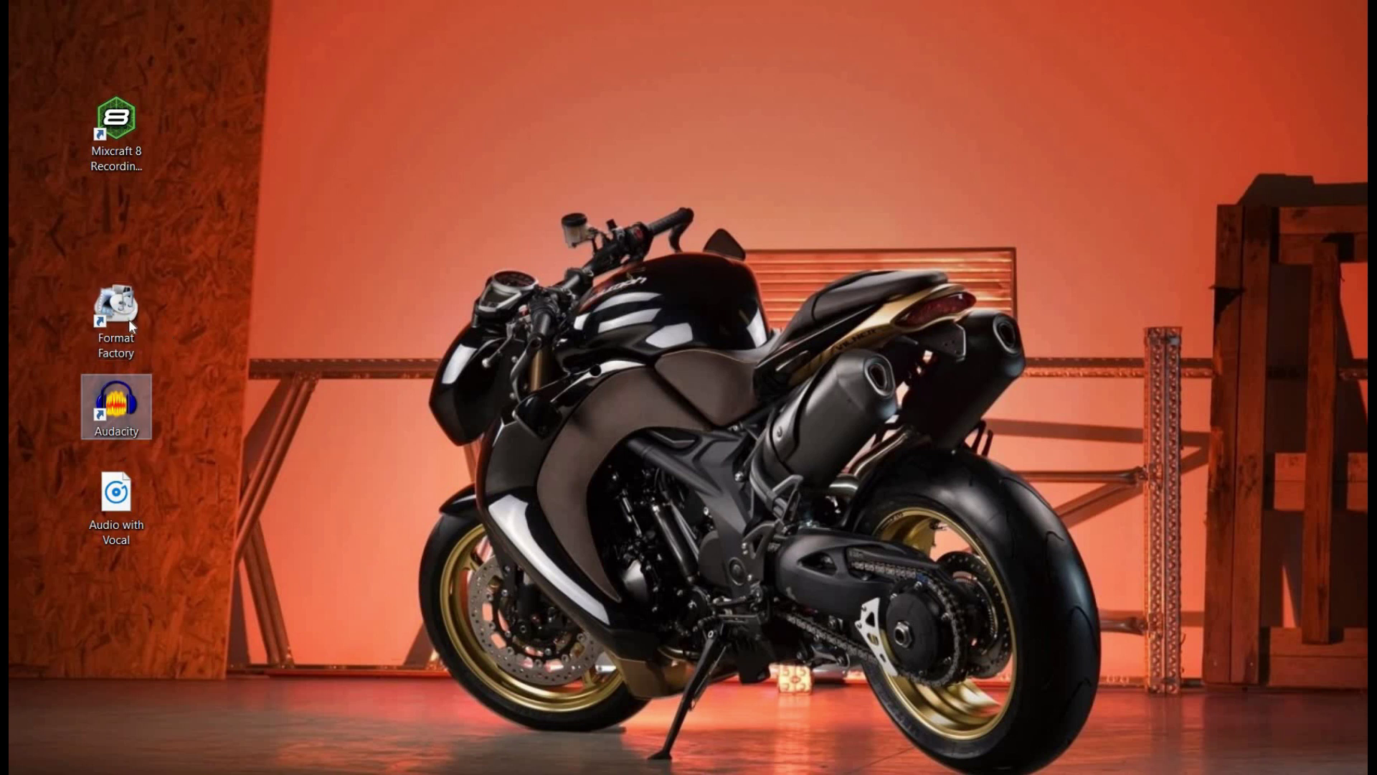
{"action": "left_click", "coordinate": [128, 160]}
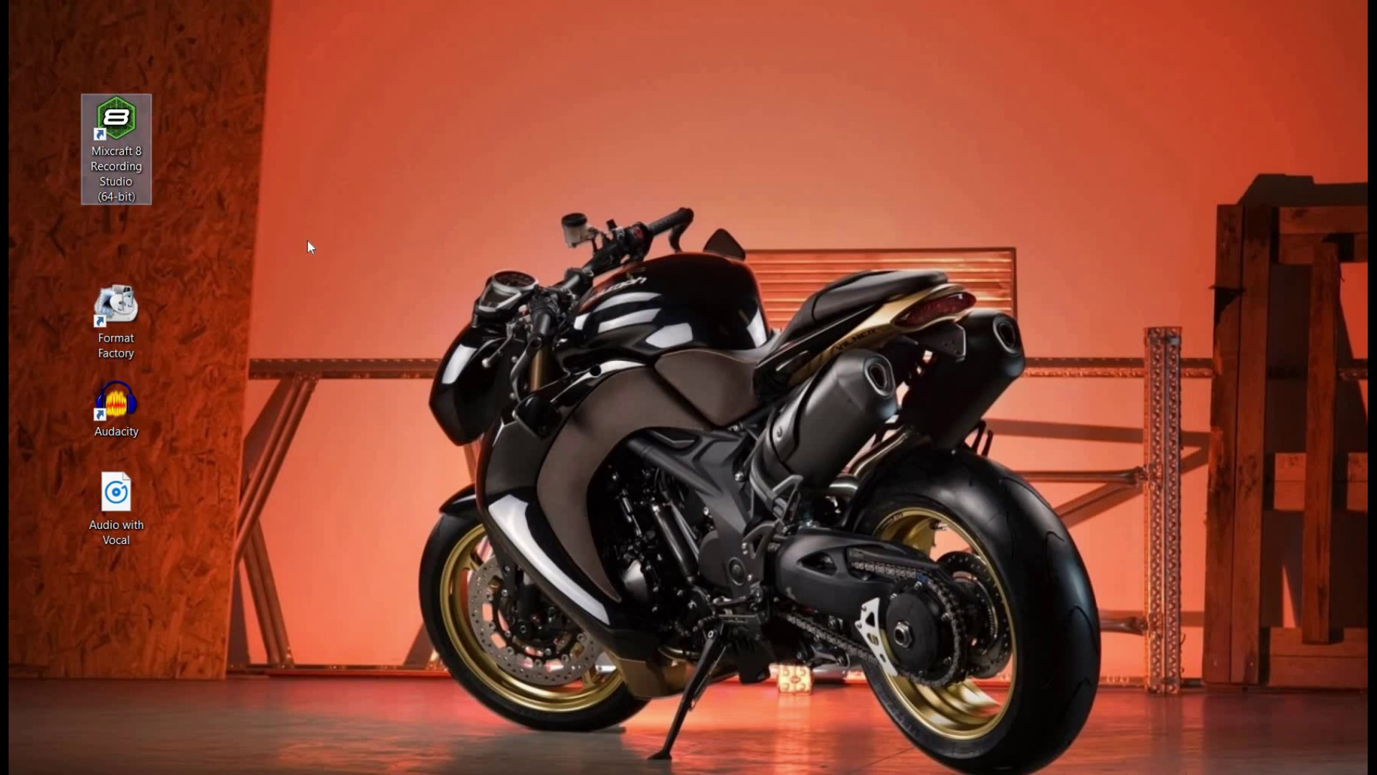
Step: Play the Audio with Vocal desktop file in Groove Music while adjusting its volume, and close the player
{"action": "double_click", "coordinate": [117, 495]}
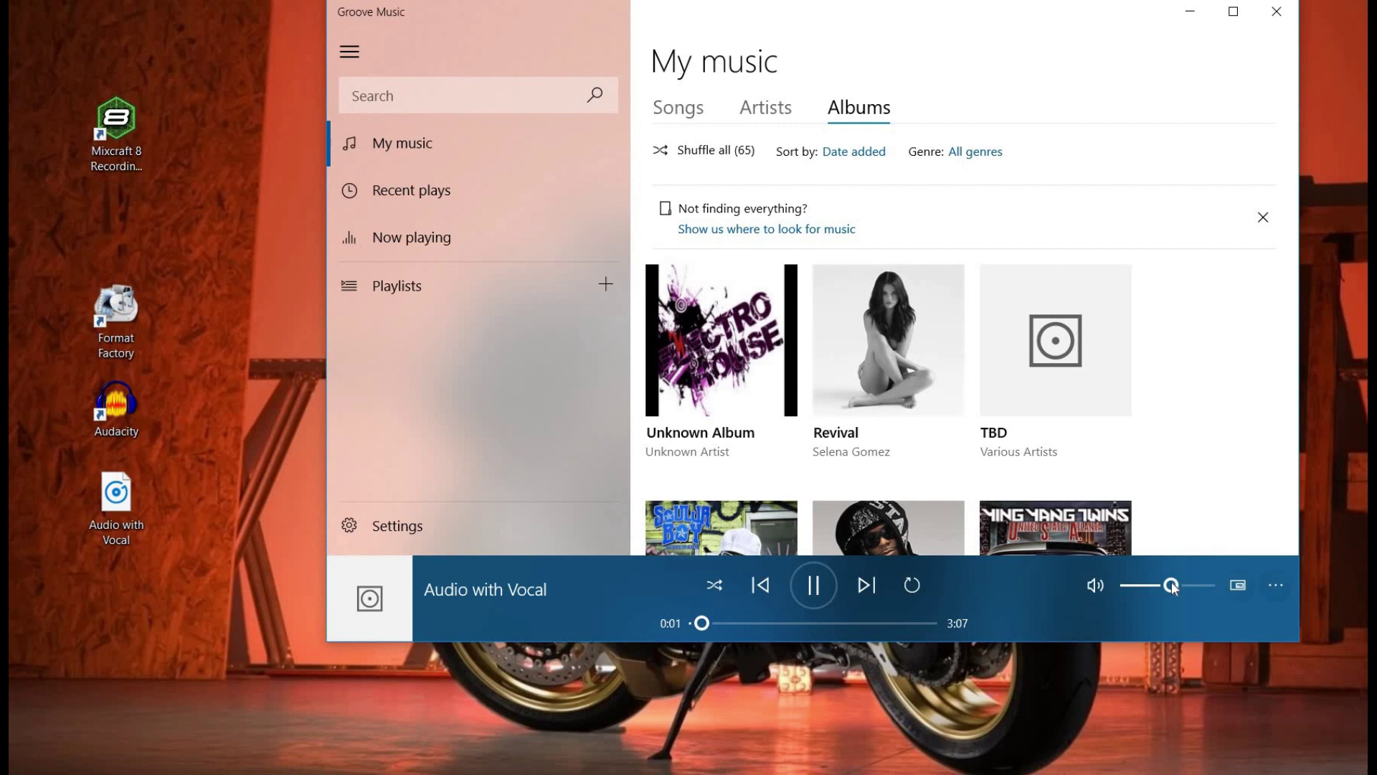
{"action": "left_click_drag", "start_coordinate": [1172, 583], "coordinate": [1144, 592]}
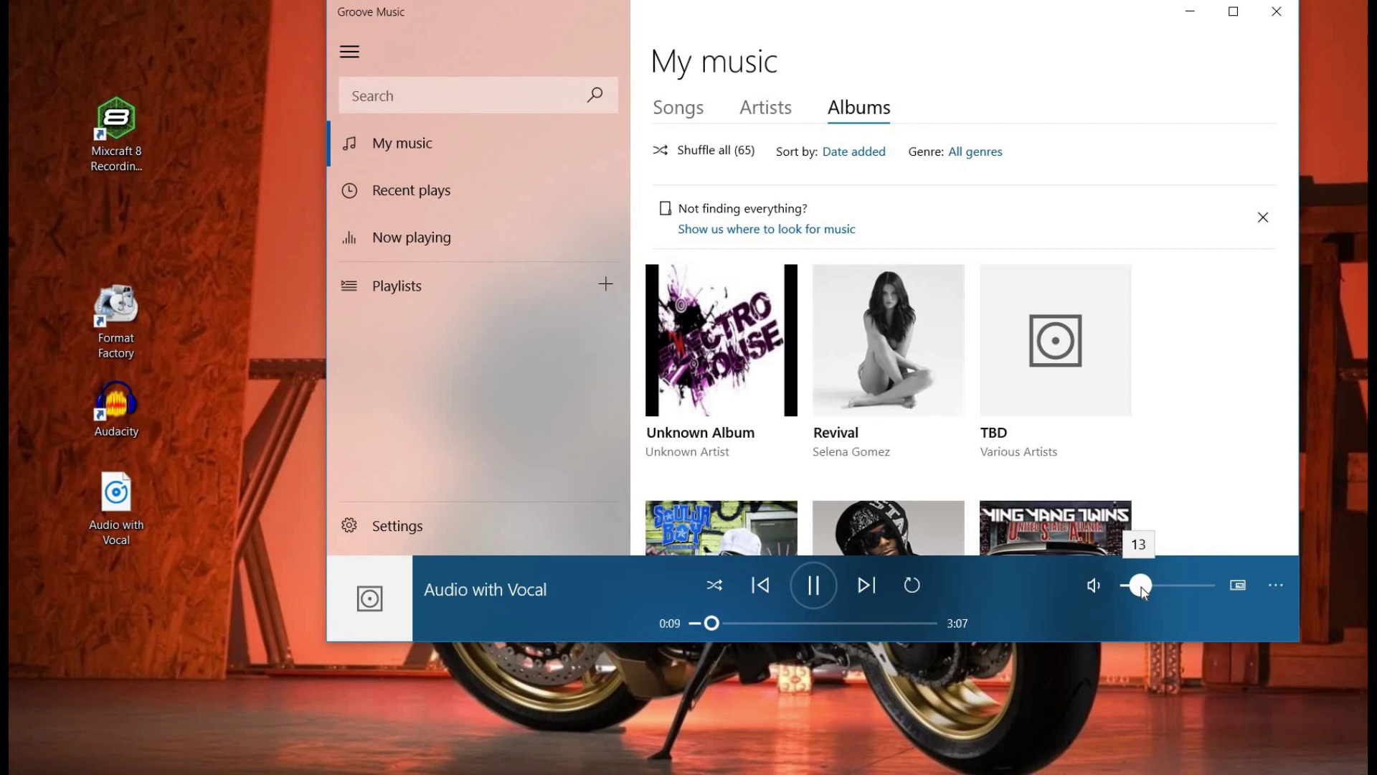
{"action": "left_click_drag", "start_coordinate": [1153, 588], "coordinate": [1170, 599]}
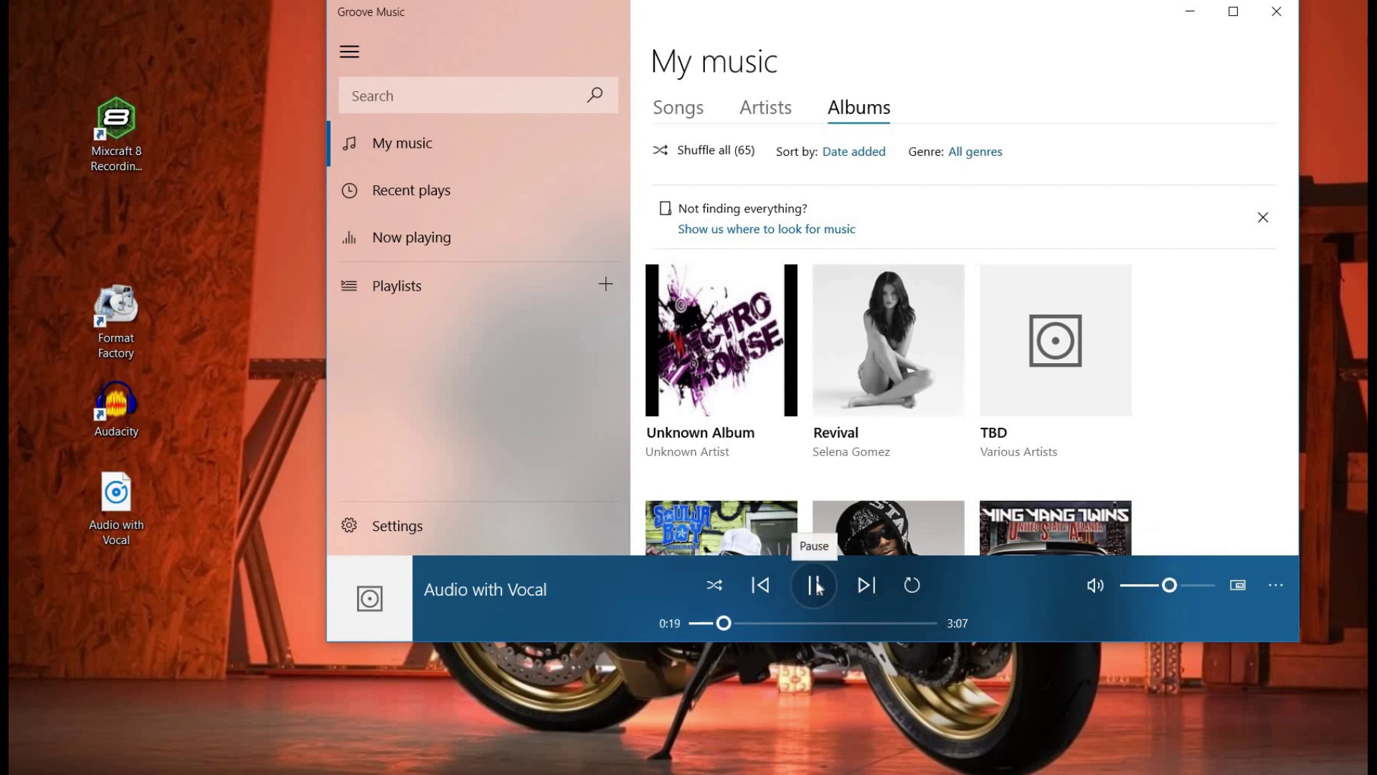
{"action": "key", "text": "ctrl+p"}
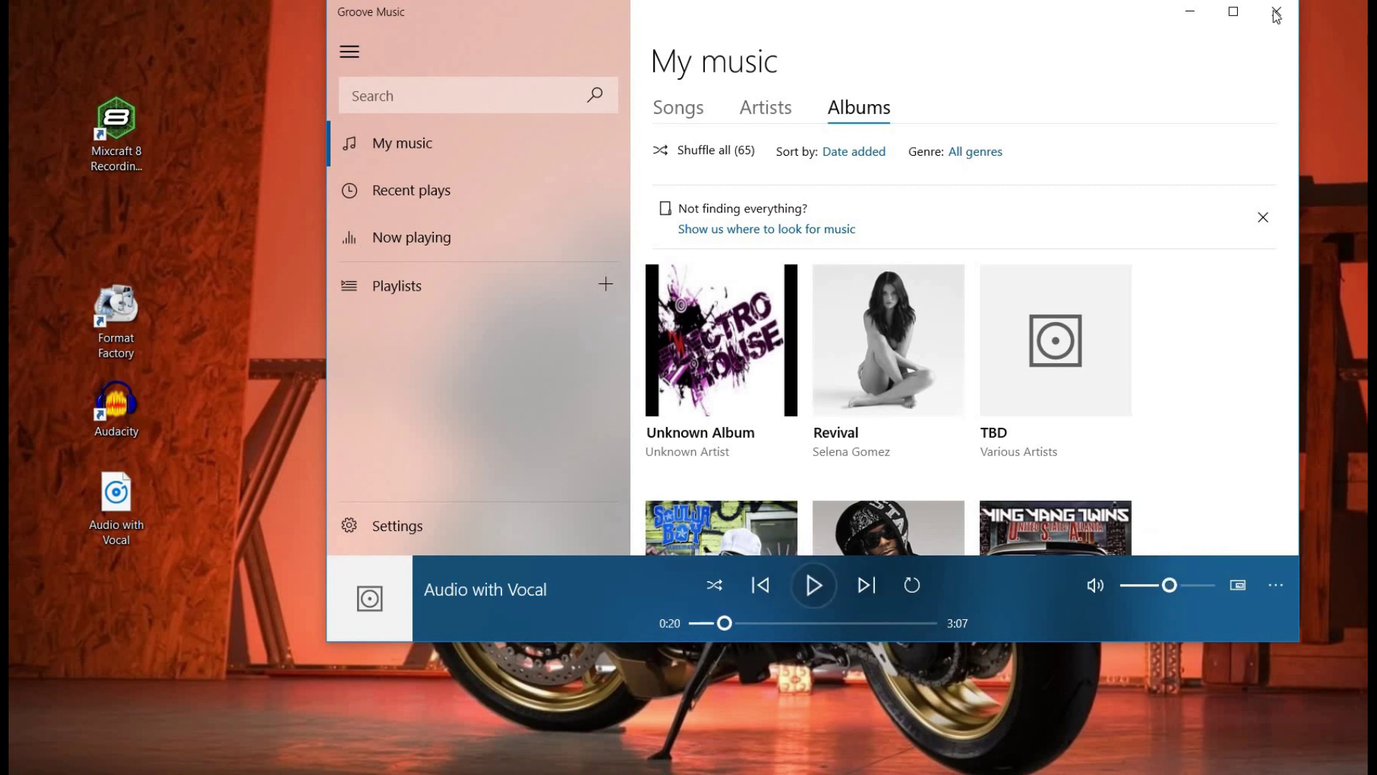
{"action": "key", "text": "alt+F4"}
{"action": "right_click", "coordinate": [484, 305]}
{"action": "left_click", "coordinate": [510, 363]}
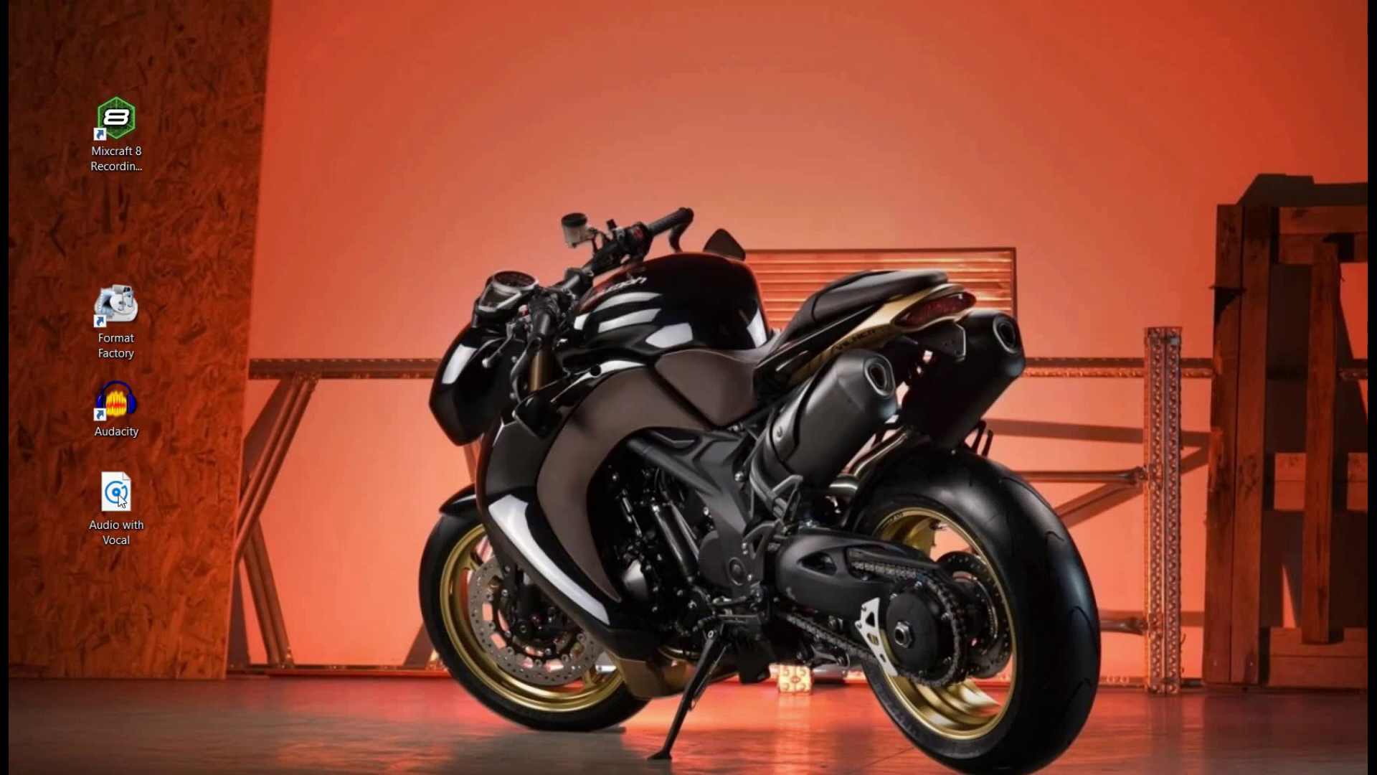
{"action": "right_click", "coordinate": [194, 640]}
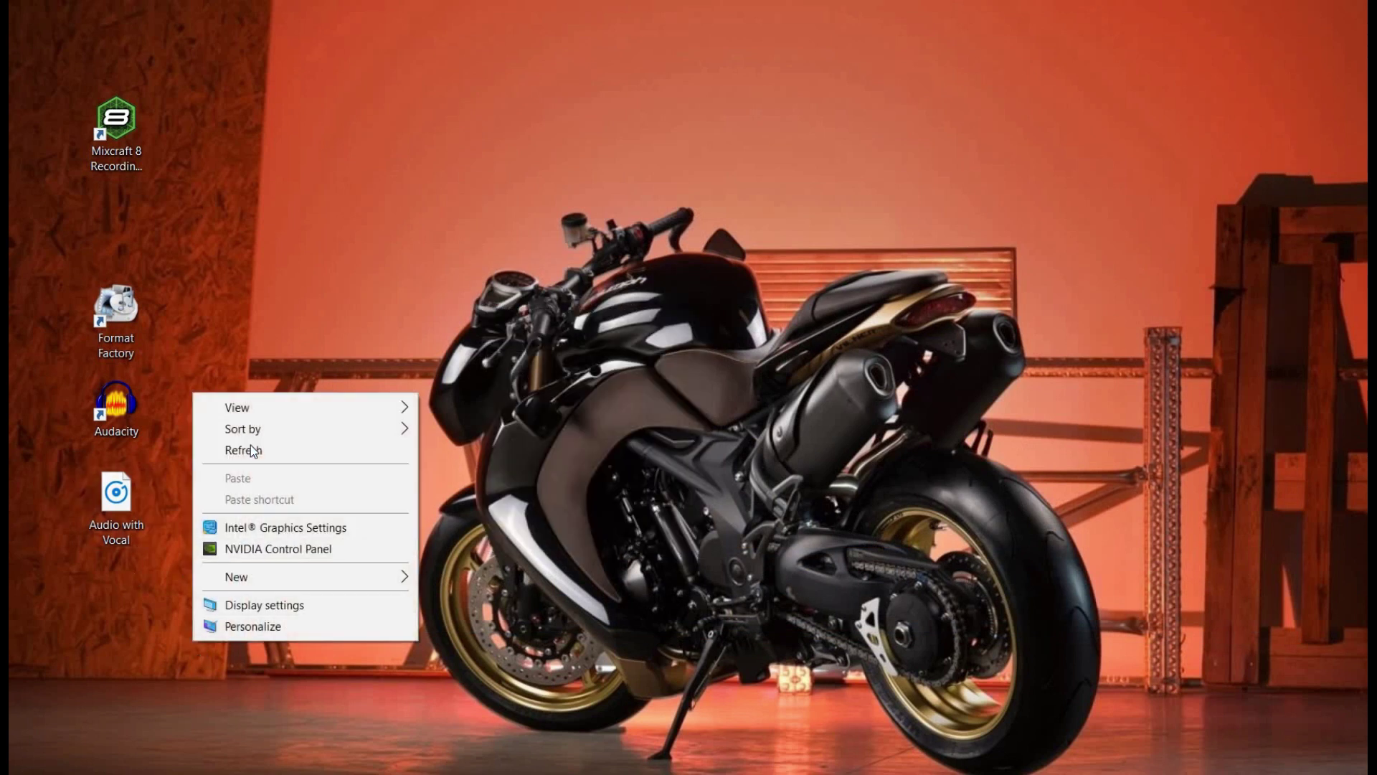
{"action": "left_click", "coordinate": [244, 450]}
{"action": "right_click", "coordinate": [251, 445]}
{"action": "left_click", "coordinate": [302, 501]}
Step: Open Audacity, discard all recoverable projects from the crash recovery, and close the welcome window
{"action": "double_click", "coordinate": [123, 422]}
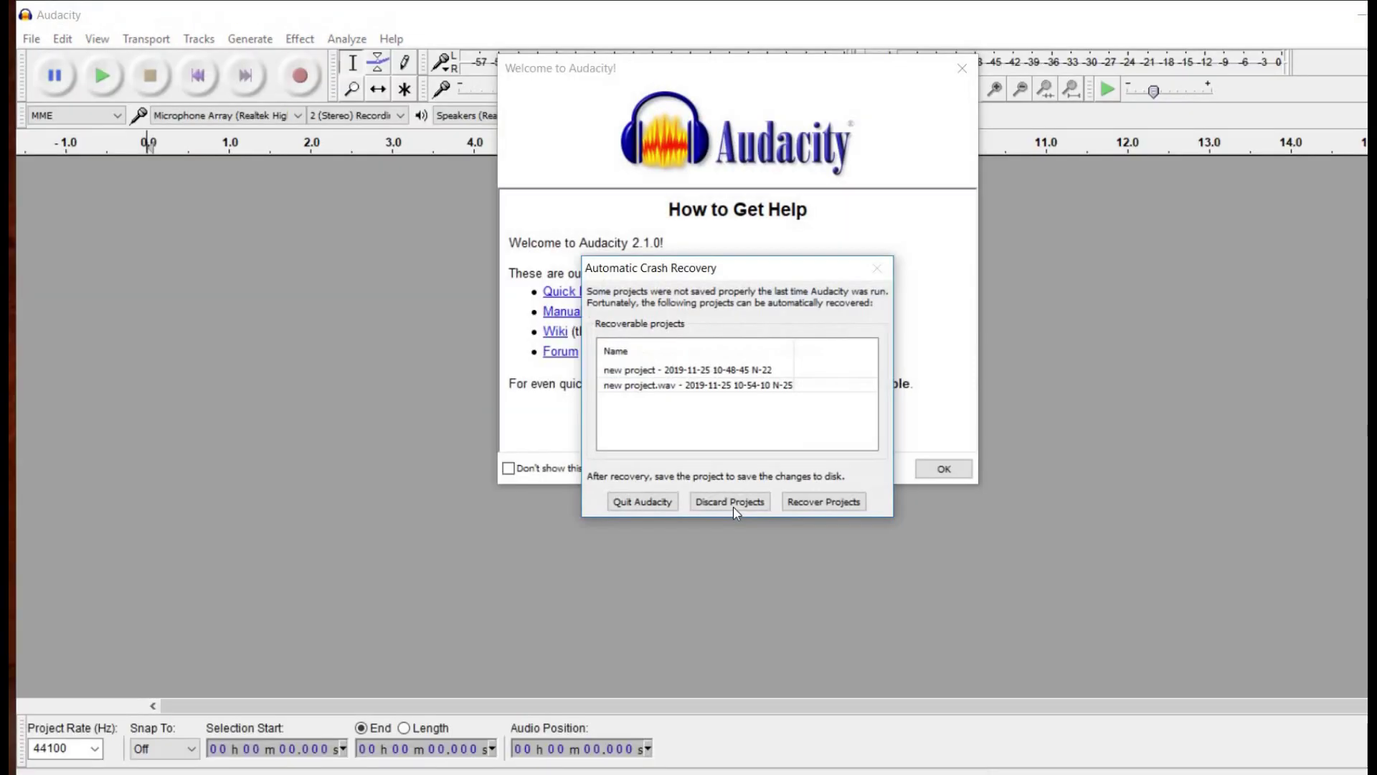
{"action": "left_click", "coordinate": [695, 503]}
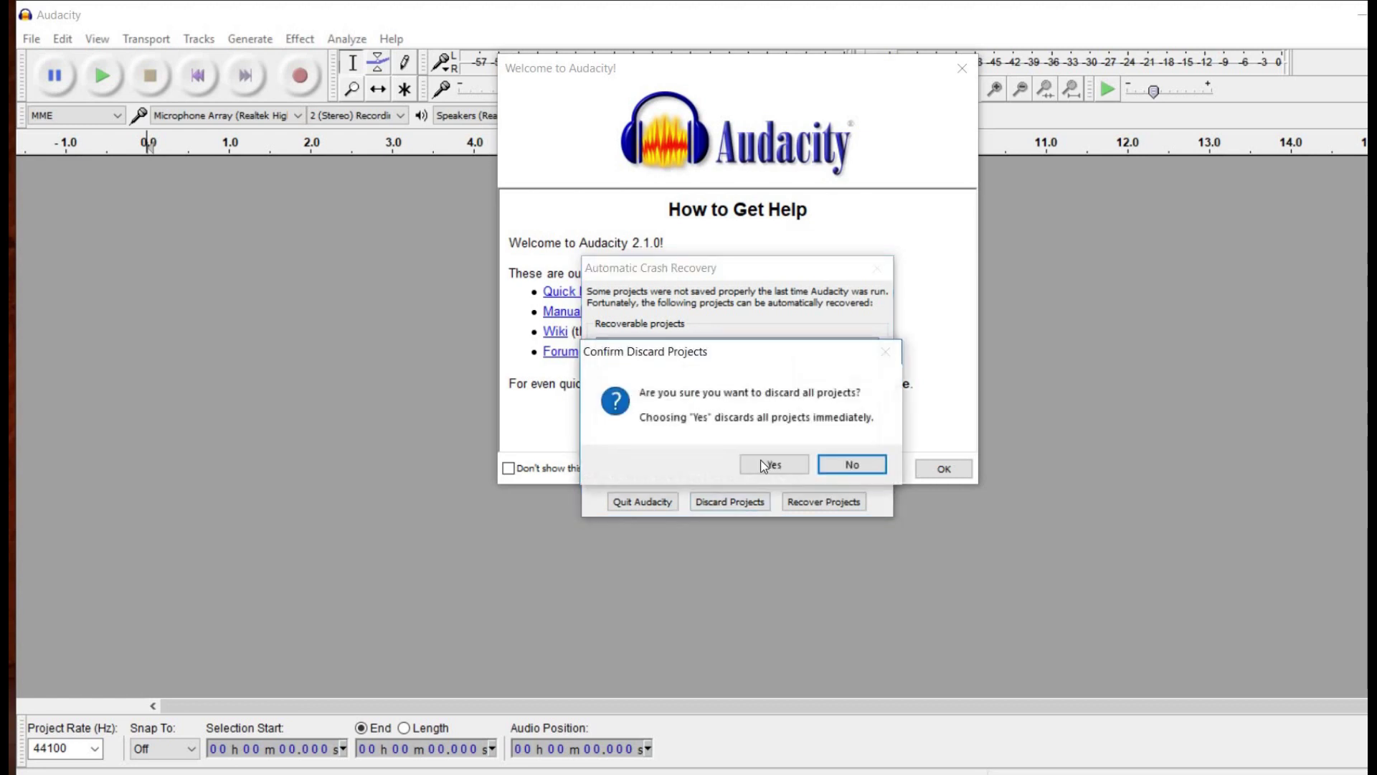
{"action": "key", "text": "y"}
{"action": "left_click", "coordinate": [962, 68]}
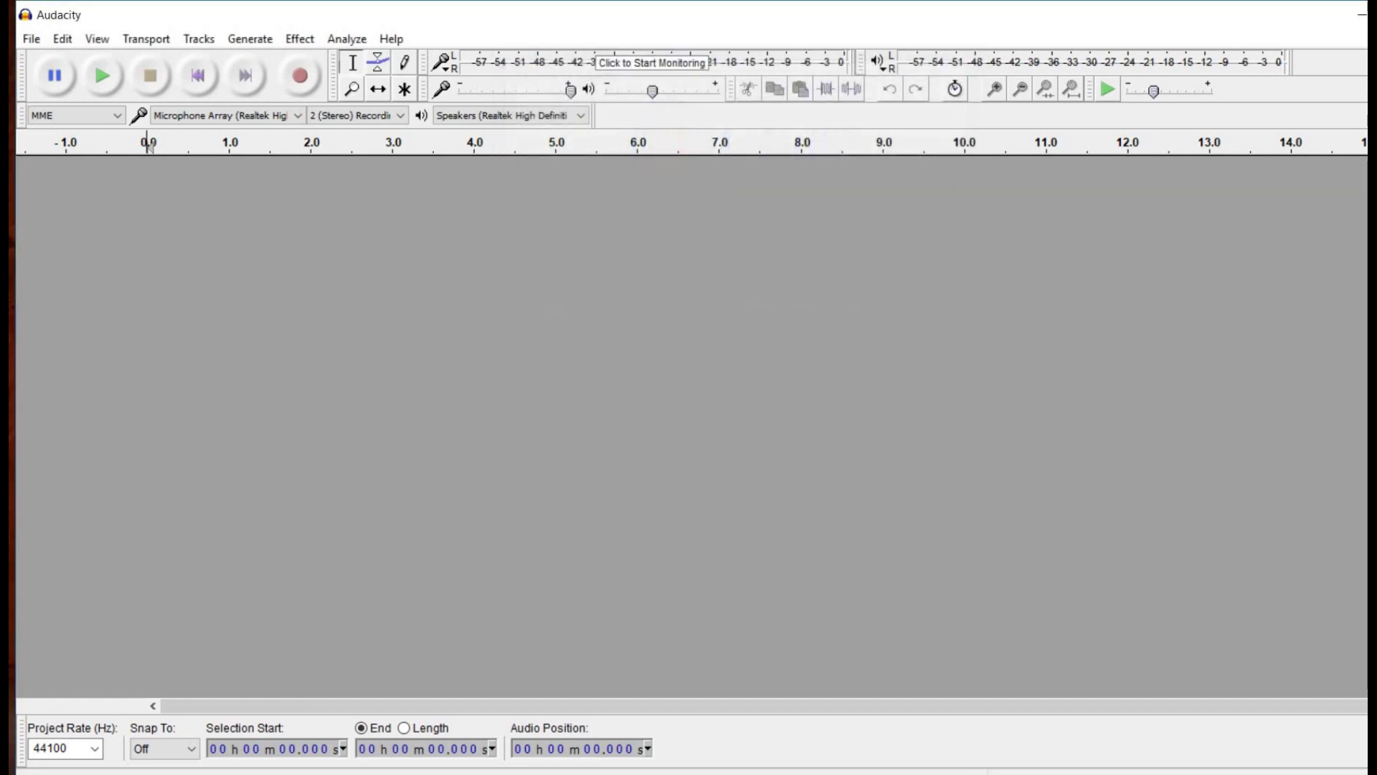
Step: Restore the Audacity window beside the desktop icons, import the Audio with Vocal file into it, and enlarge the window
{"action": "double_click", "coordinate": [996, 11]}
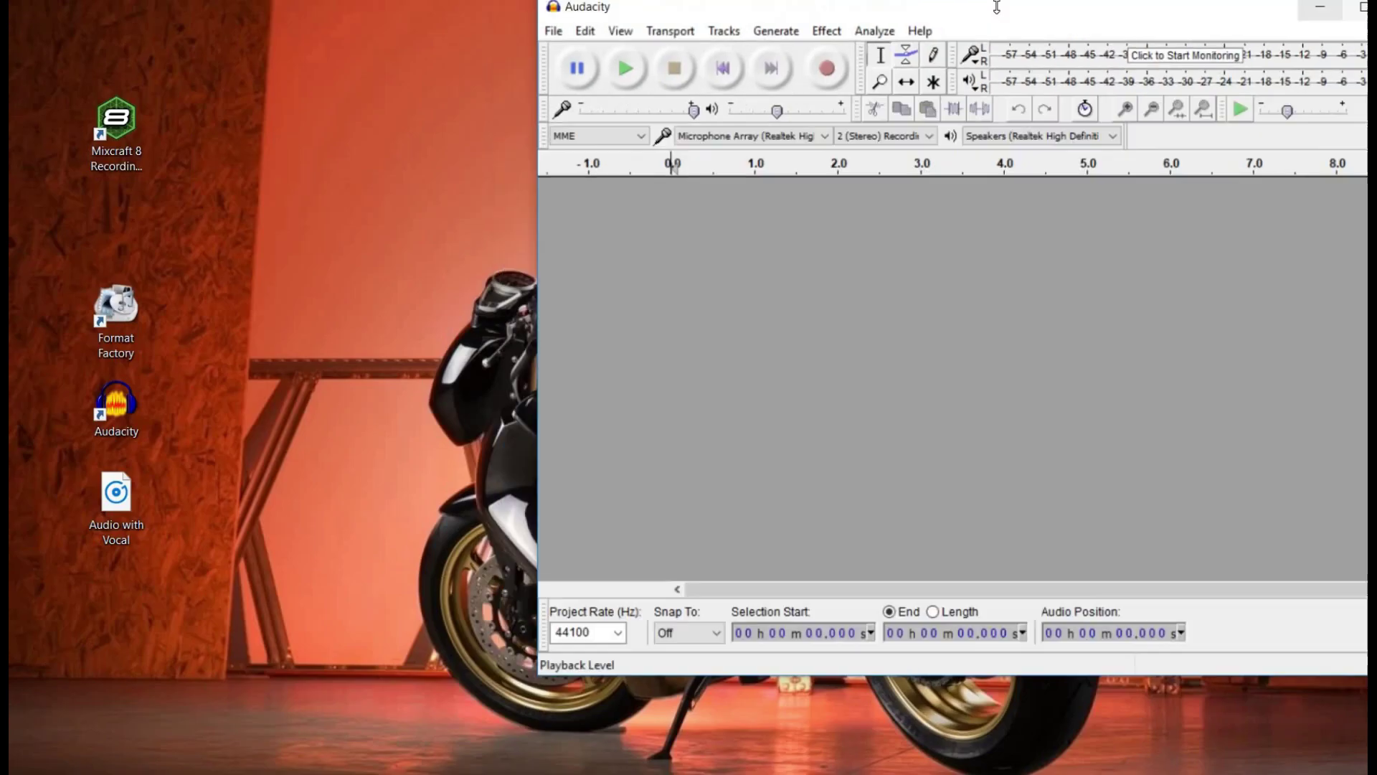
{"action": "left_click_drag", "start_coordinate": [997, 10], "coordinate": [1009, 21]}
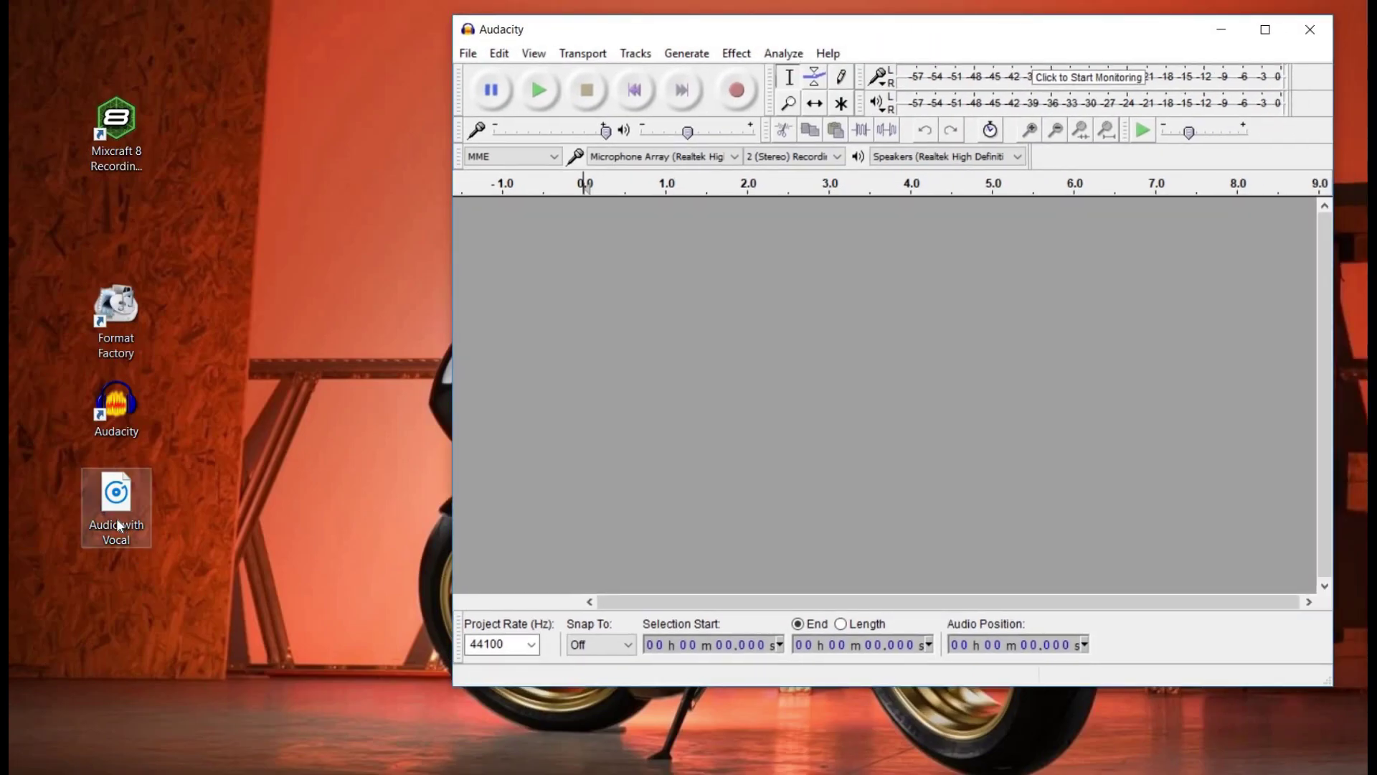
{"action": "left_click_drag", "start_coordinate": [647, 439], "coordinate": [647, 439]}
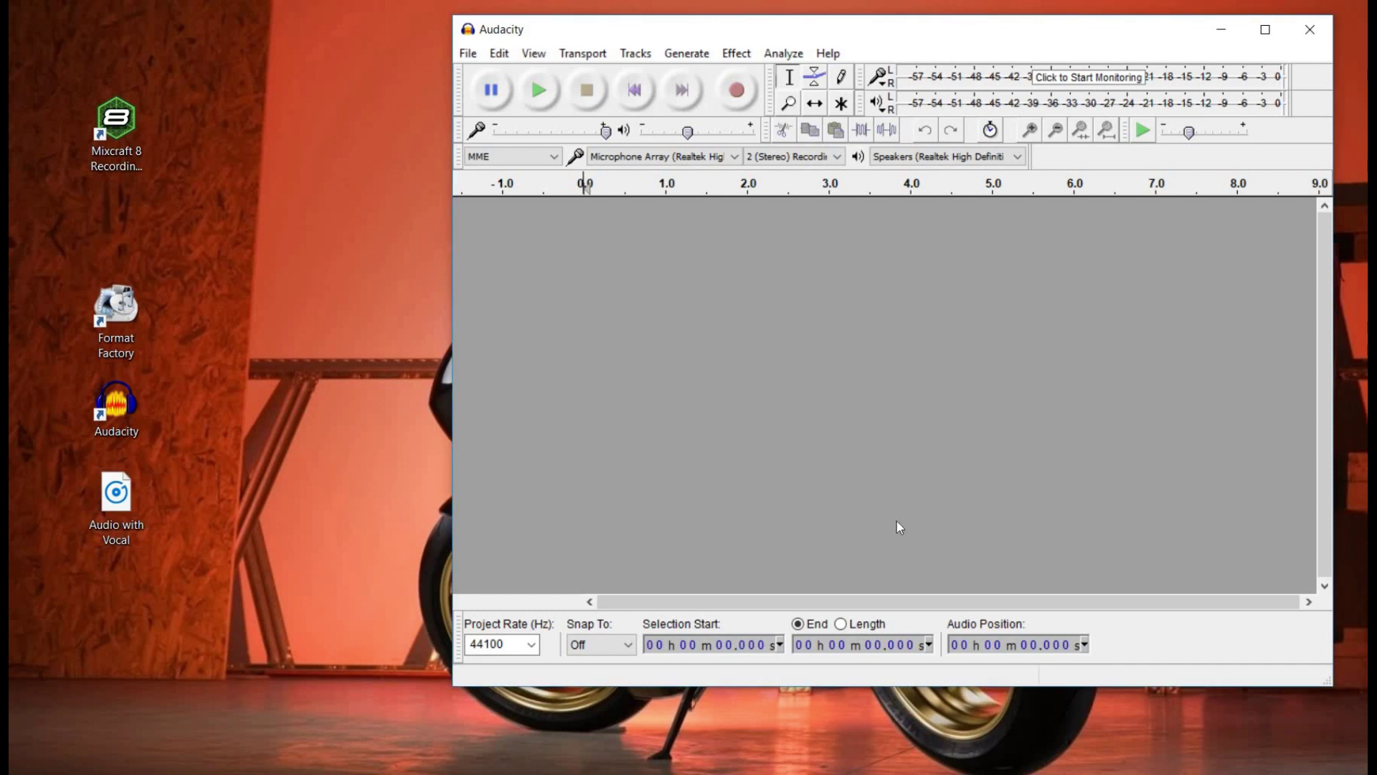
{"action": "left_click", "coordinate": [891, 503]}
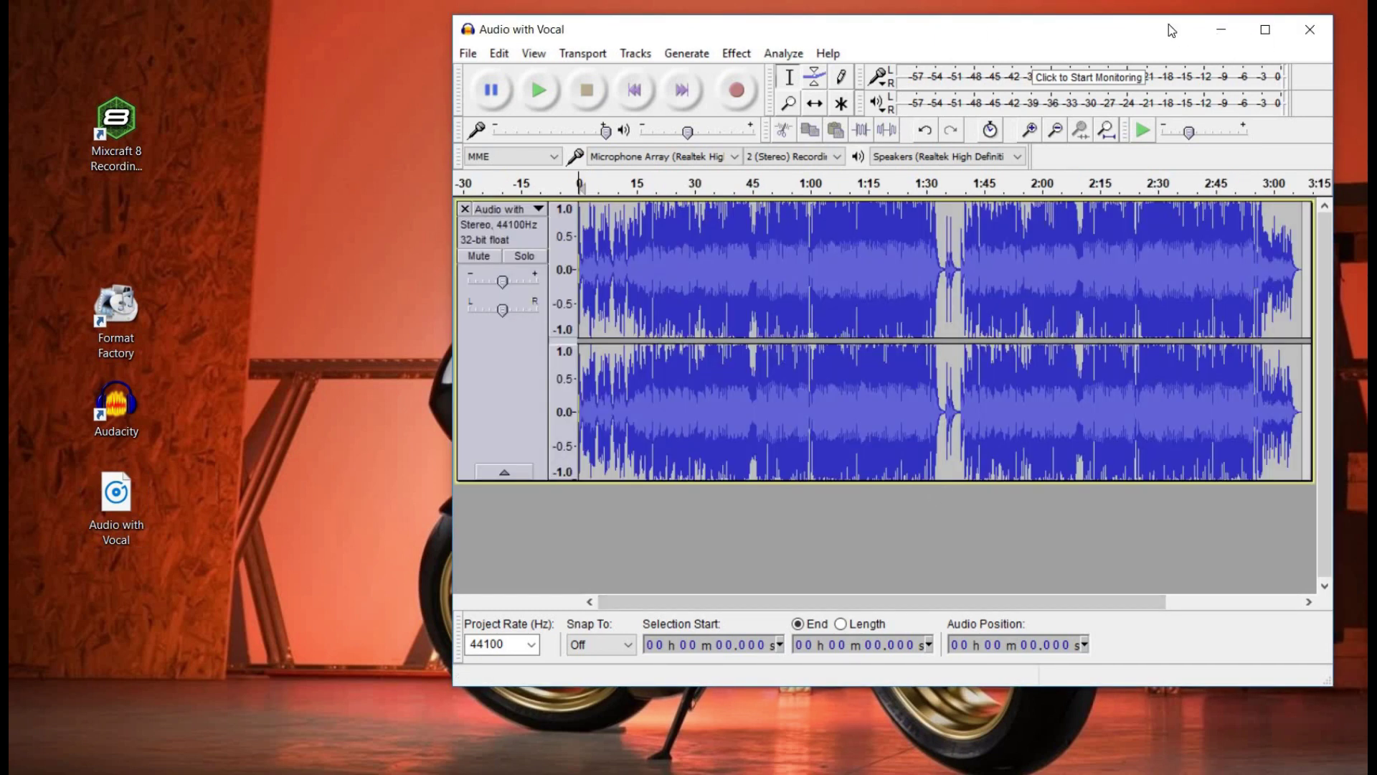
{"action": "left_click_drag", "start_coordinate": [1173, 10], "coordinate": [1174, 0]}
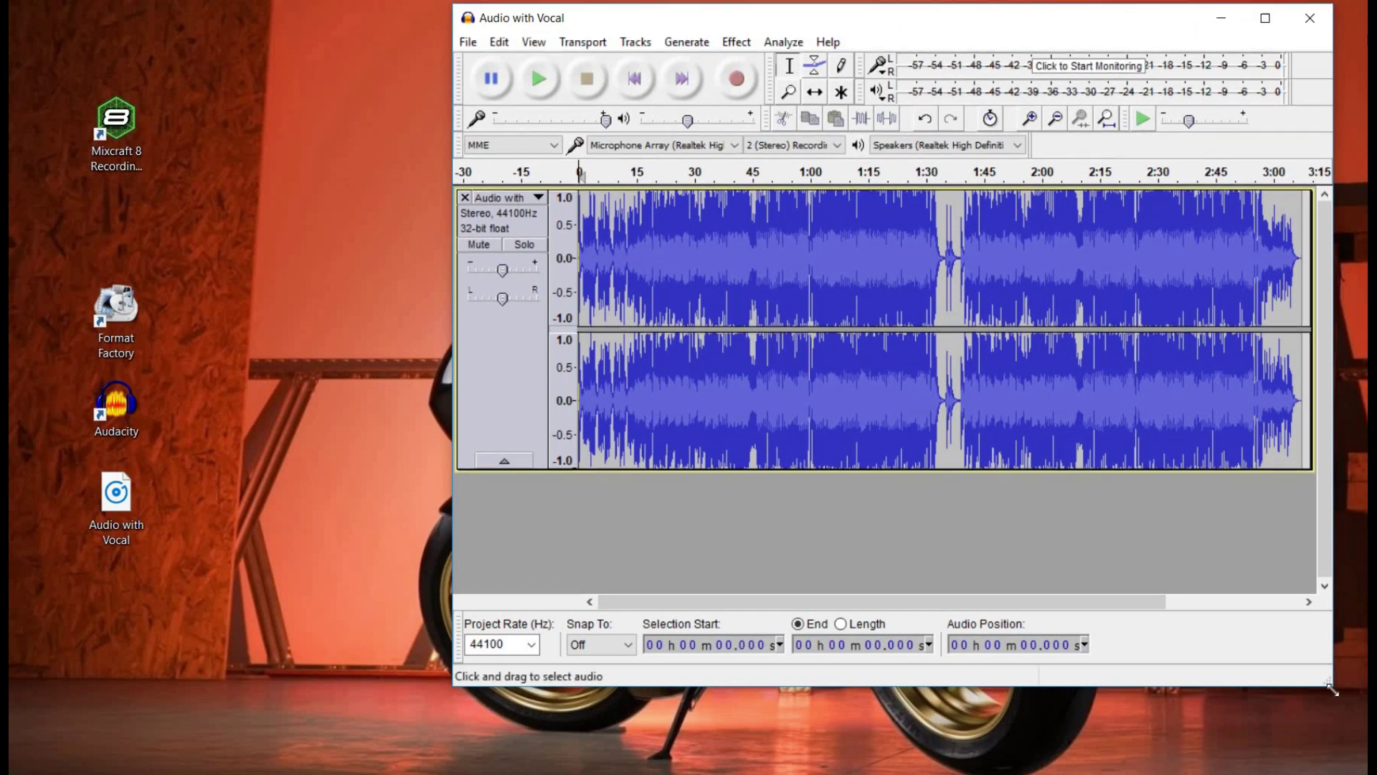
{"action": "left_click_drag", "start_coordinate": [1336, 761], "coordinate": [1348, 760]}
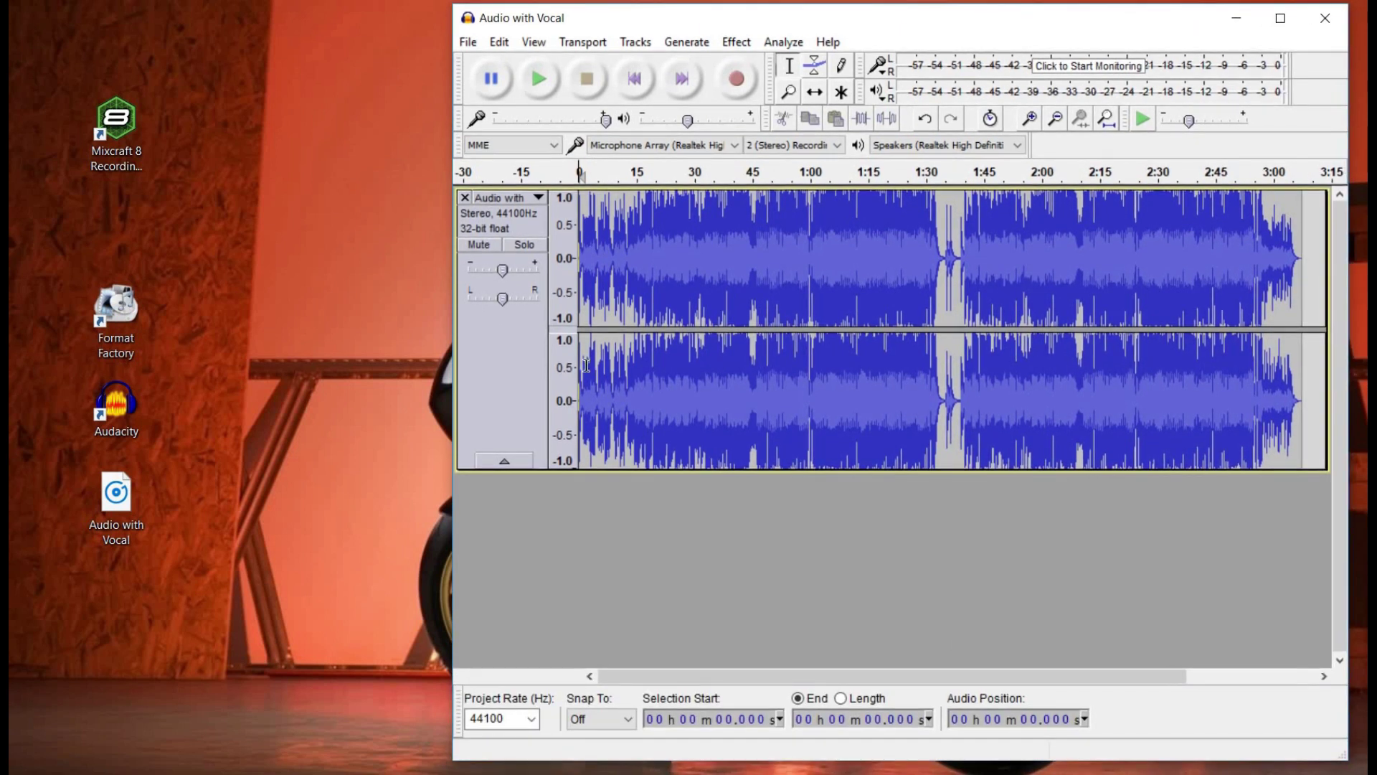
Step: Split the stereo track into separate channels and set both resulting tracks to mono
{"action": "left_click", "coordinate": [539, 199]}
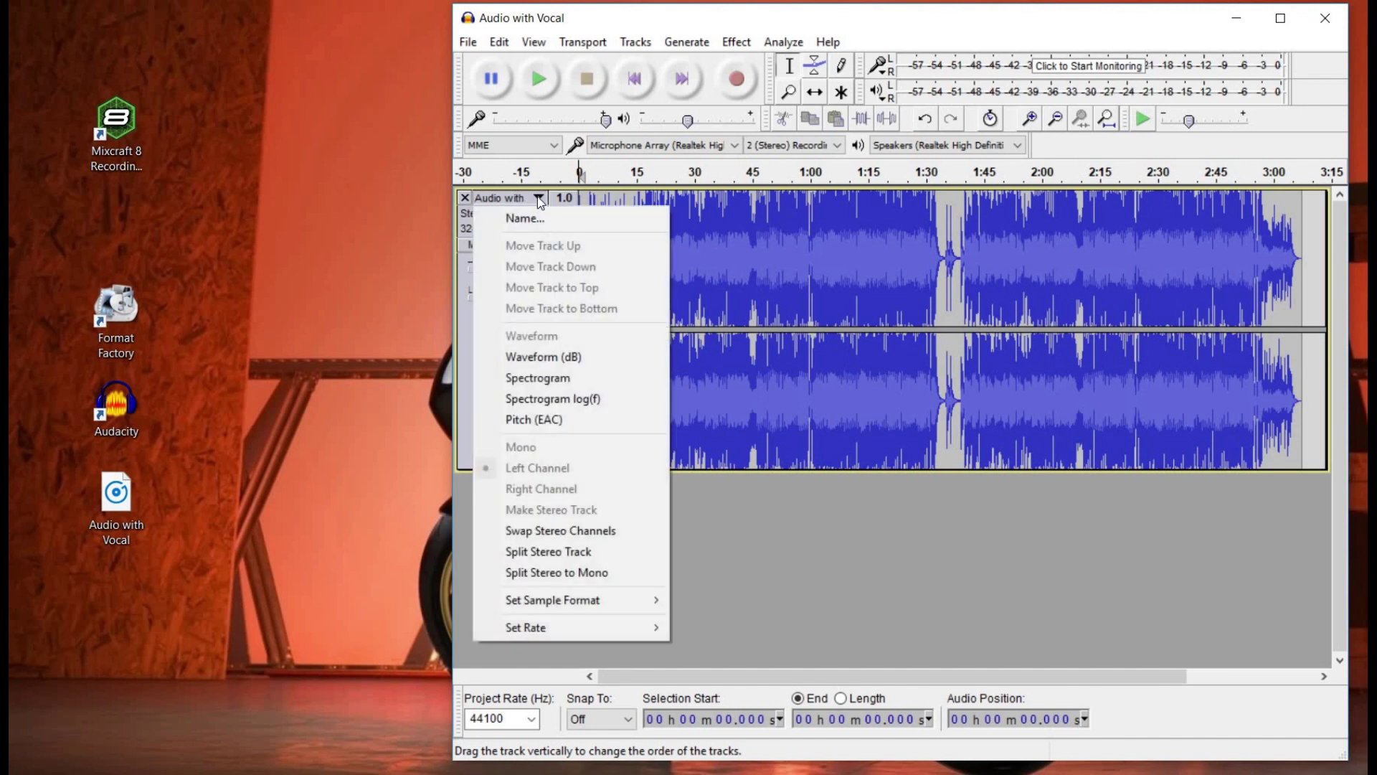
{"action": "left_click", "coordinate": [591, 553]}
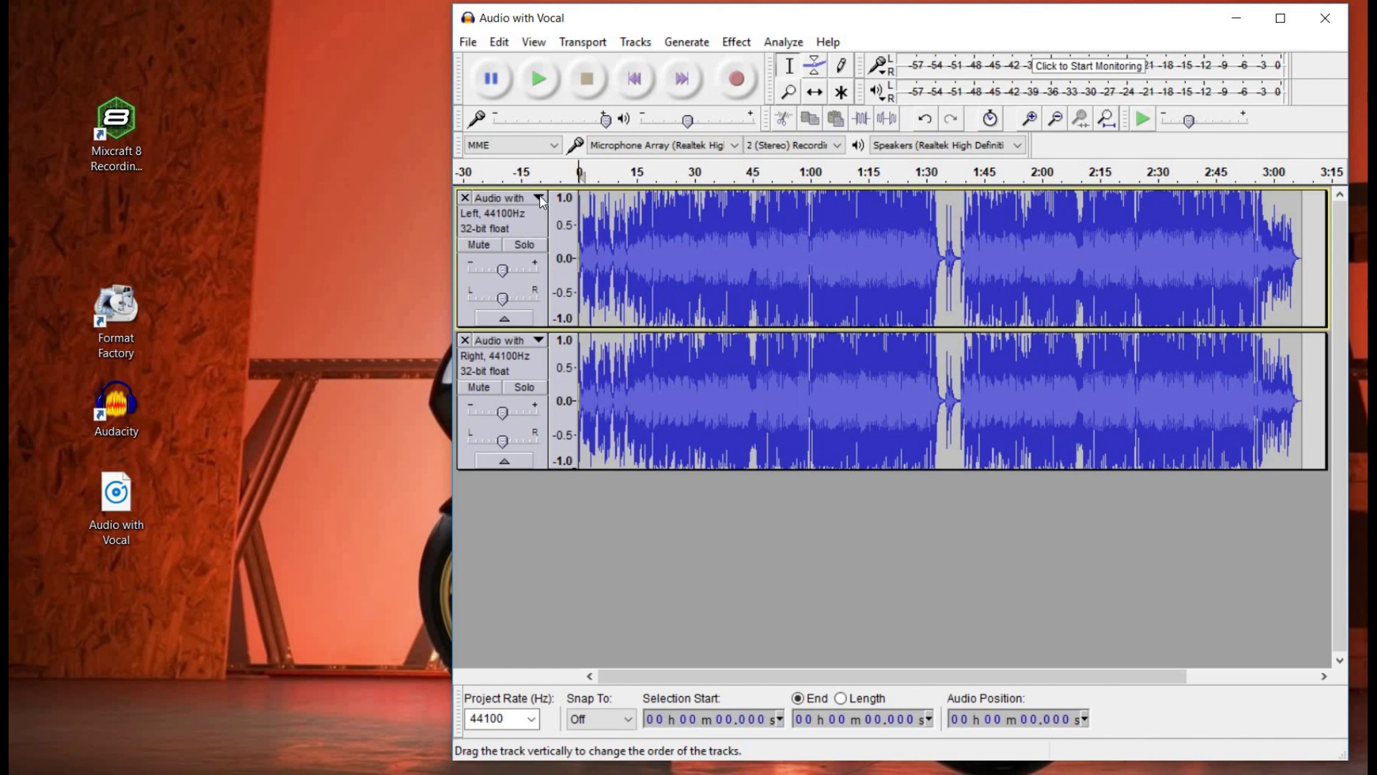
{"action": "left_click", "coordinate": [510, 198]}
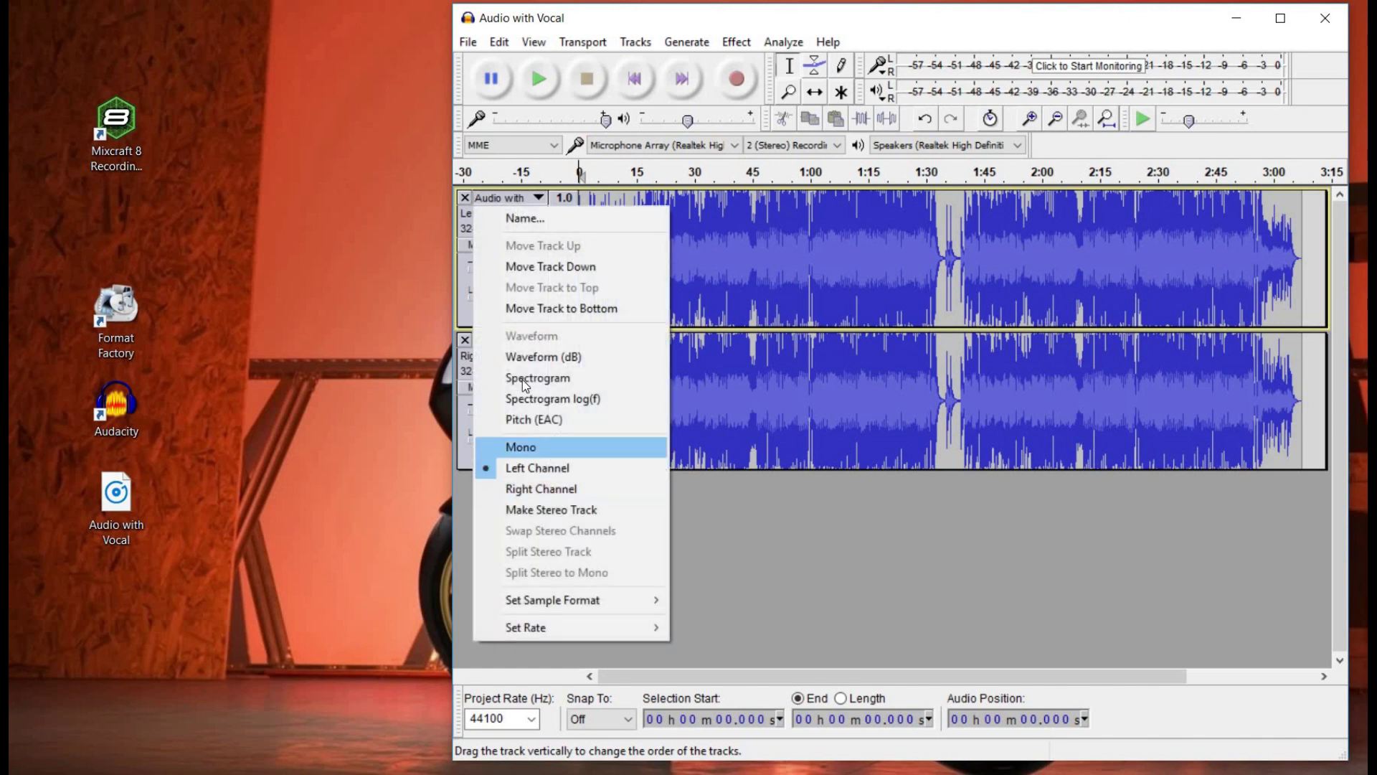
{"action": "left_click", "coordinate": [530, 447]}
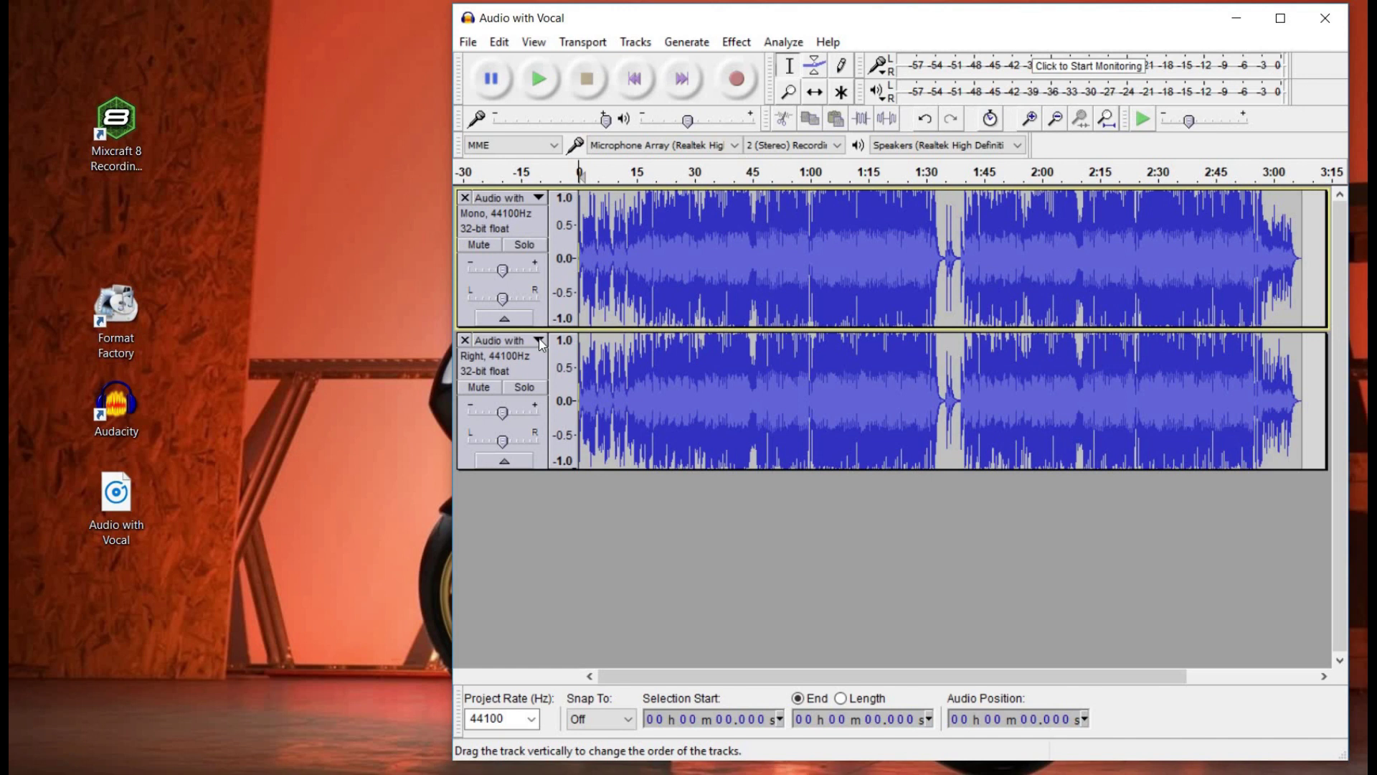
{"action": "right_click", "coordinate": [536, 375]}
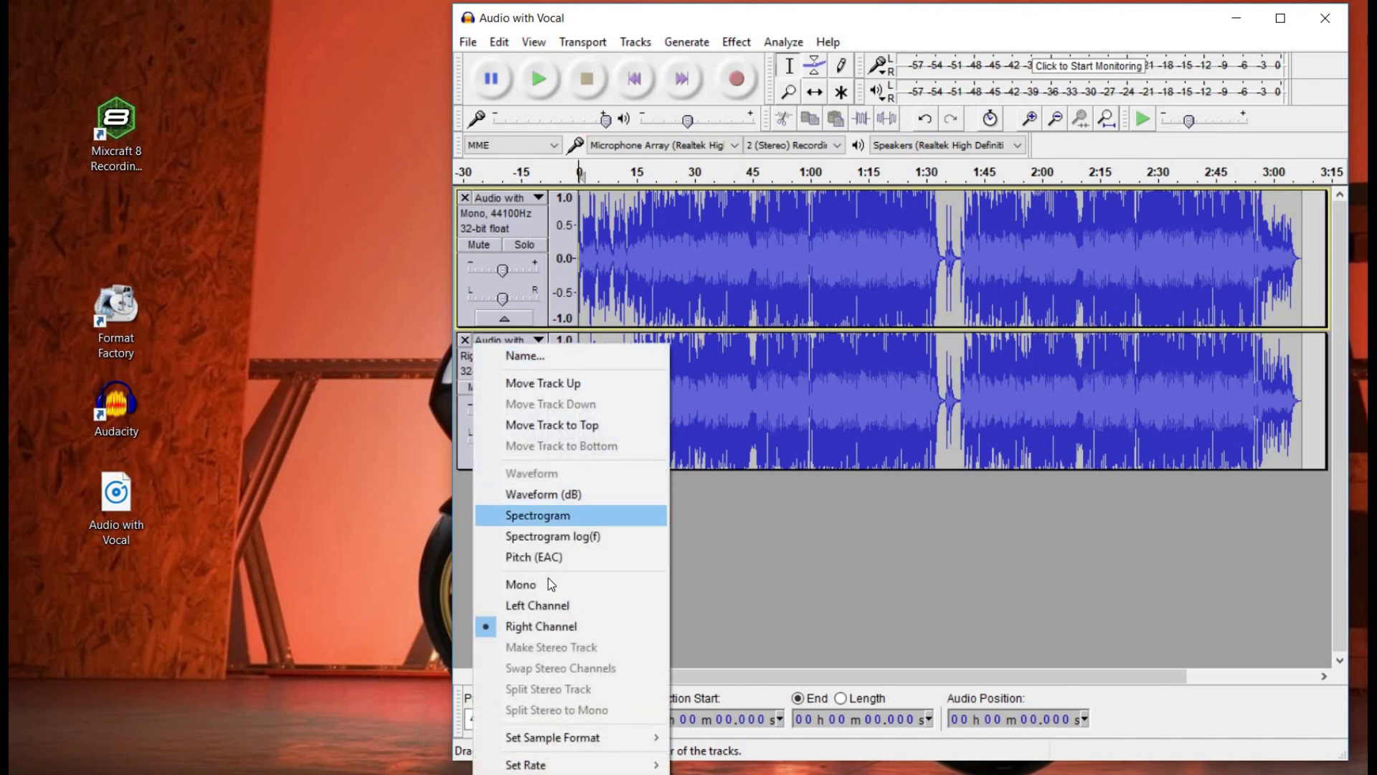
{"action": "left_click", "coordinate": [548, 584]}
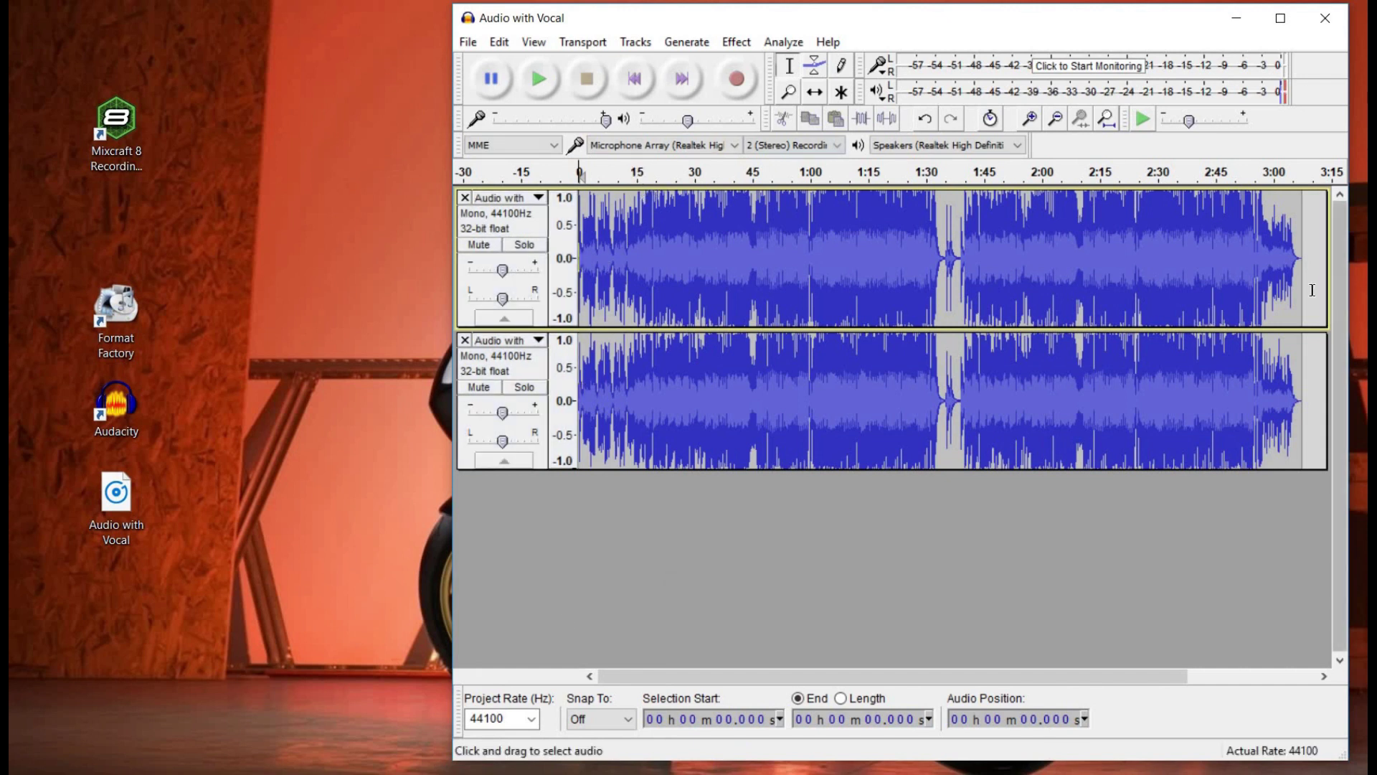
Step: Select the whole upper mono track and apply the Invert effect to it
{"action": "left_click_drag", "start_coordinate": [1255, 289], "coordinate": [1312, 289]}
{"action": "key", "text": "shift+Home"}
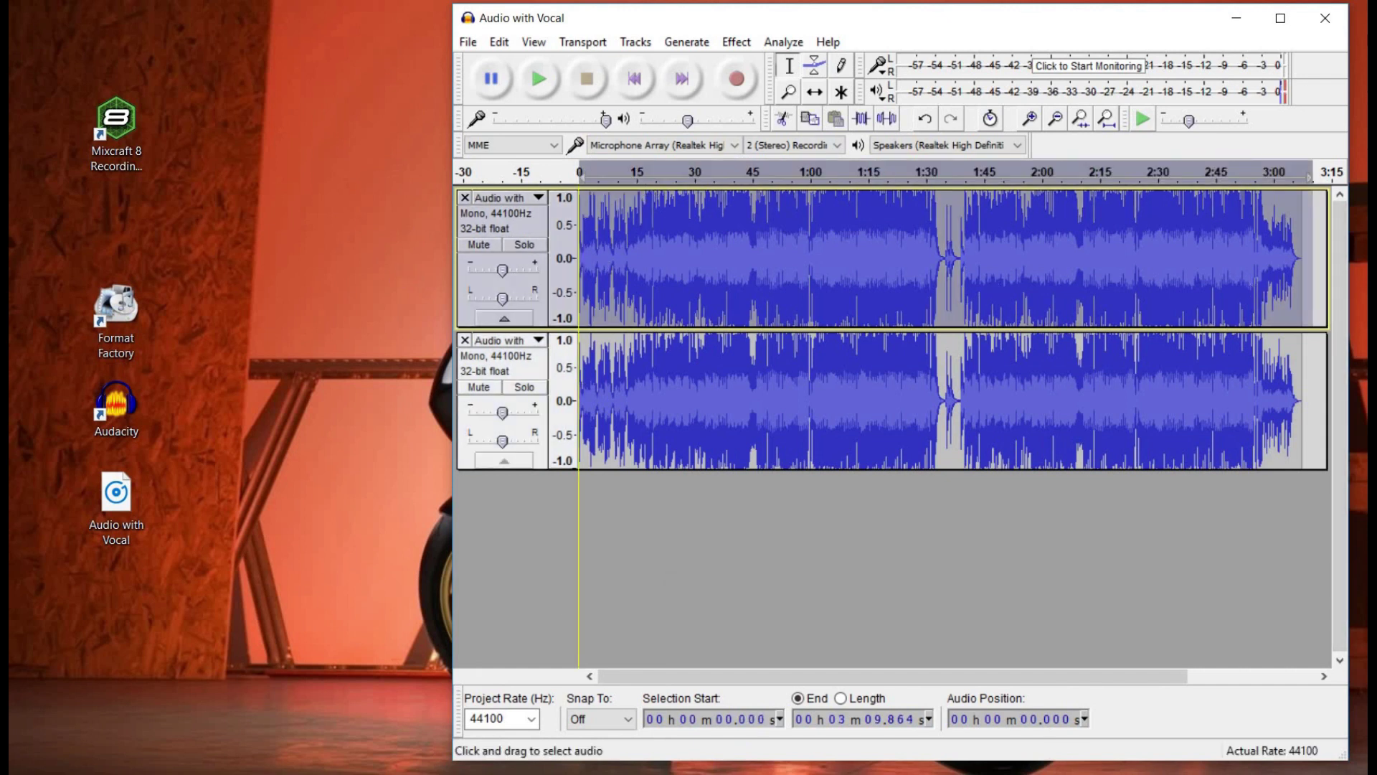
{"action": "left_click", "coordinate": [739, 43]}
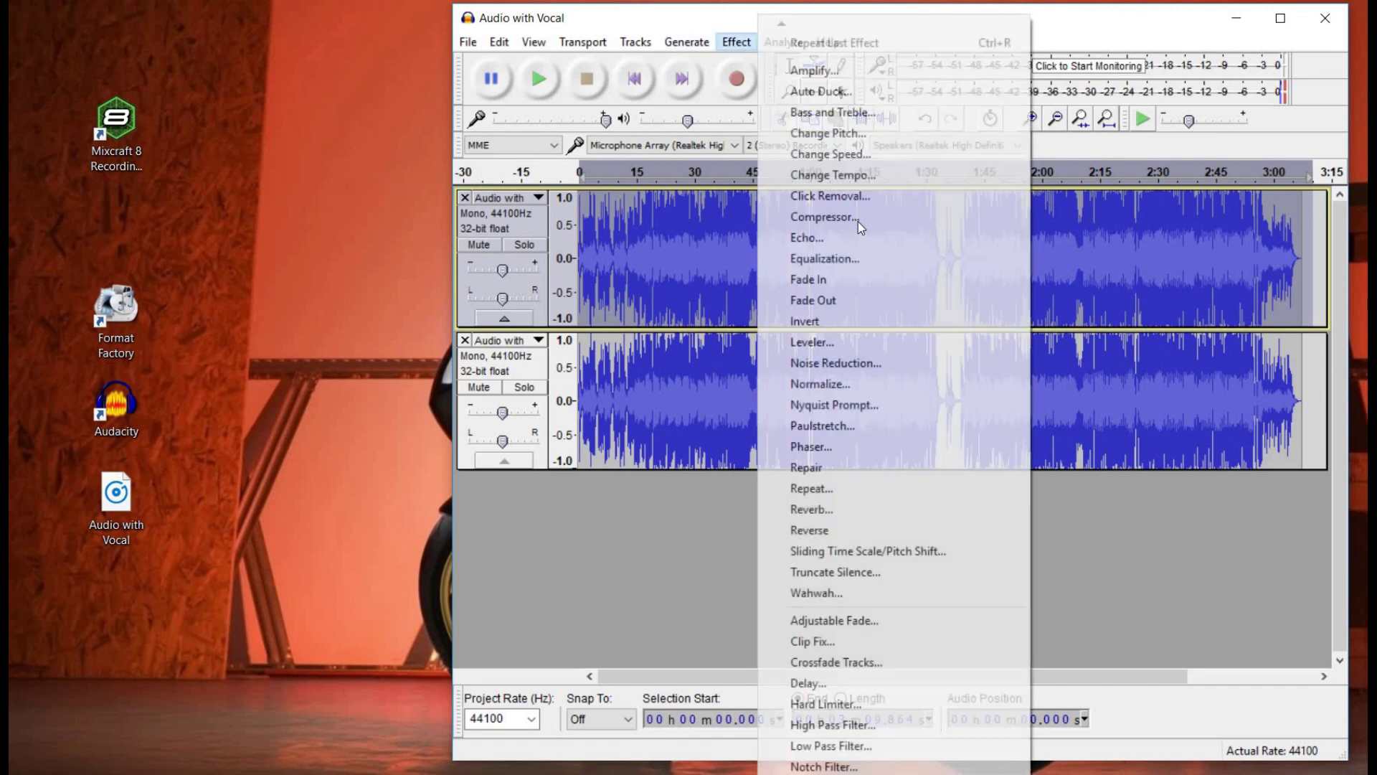
{"action": "left_click", "coordinate": [863, 320]}
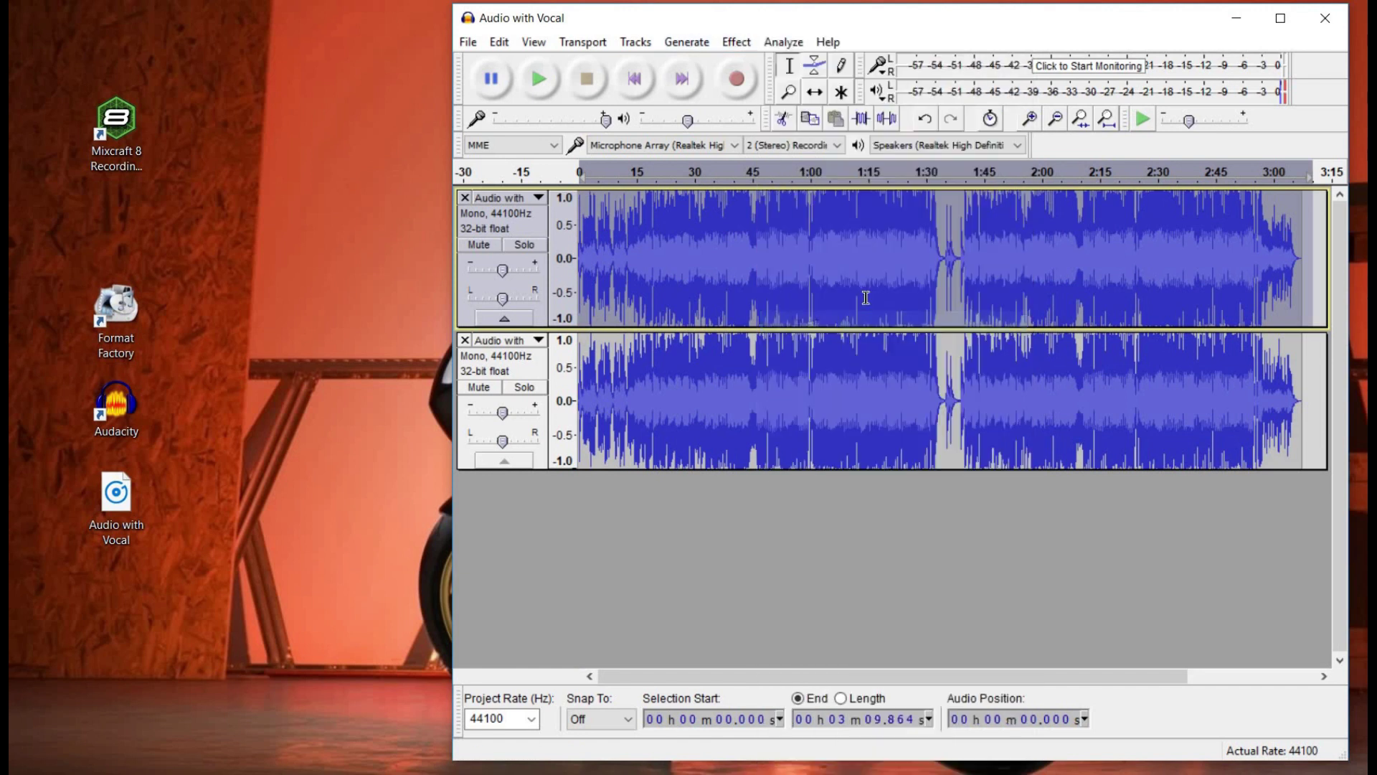
Step: Play the mix from about the 10-second mark, check the system speaker volume, and stop playback
{"action": "left_click", "coordinate": [619, 176]}
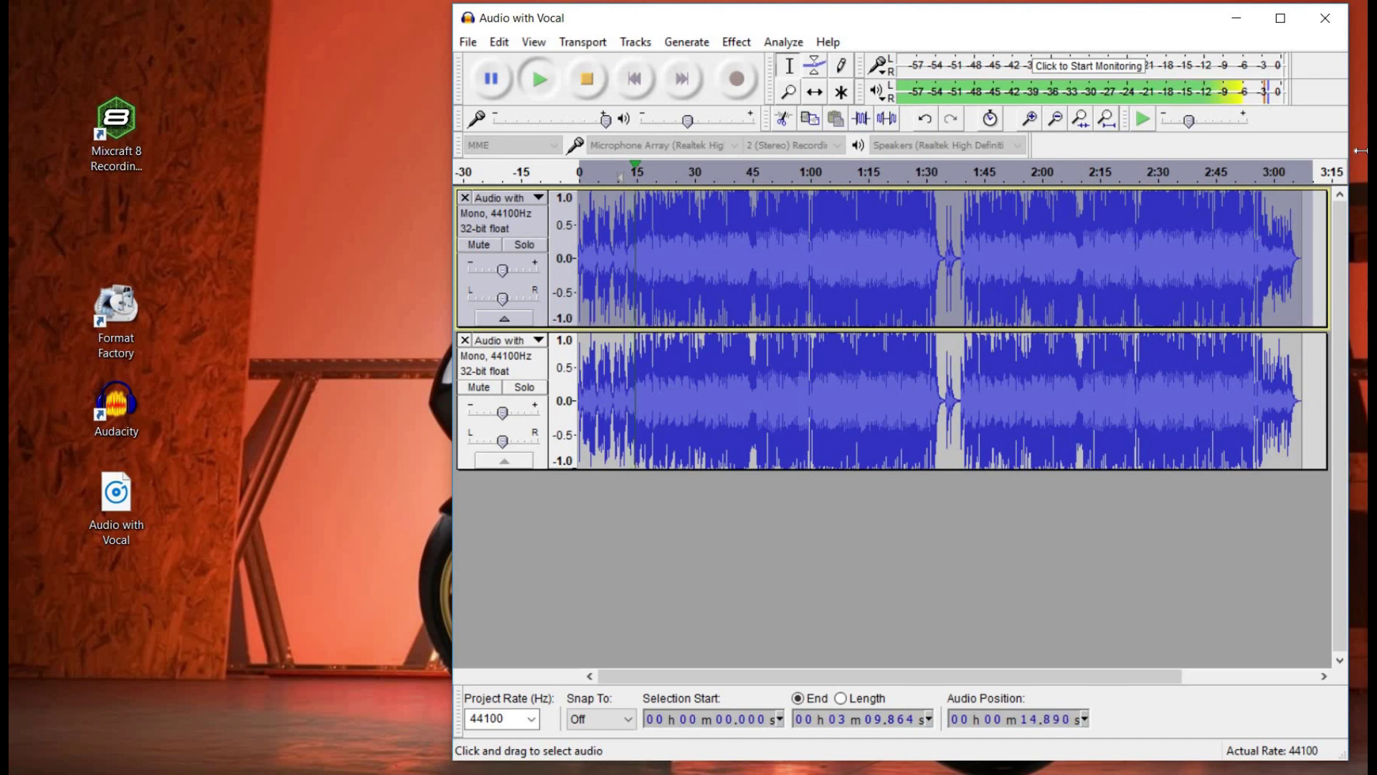
{"action": "left_click_drag", "start_coordinate": [1046, 20], "coordinate": [1015, 19]}
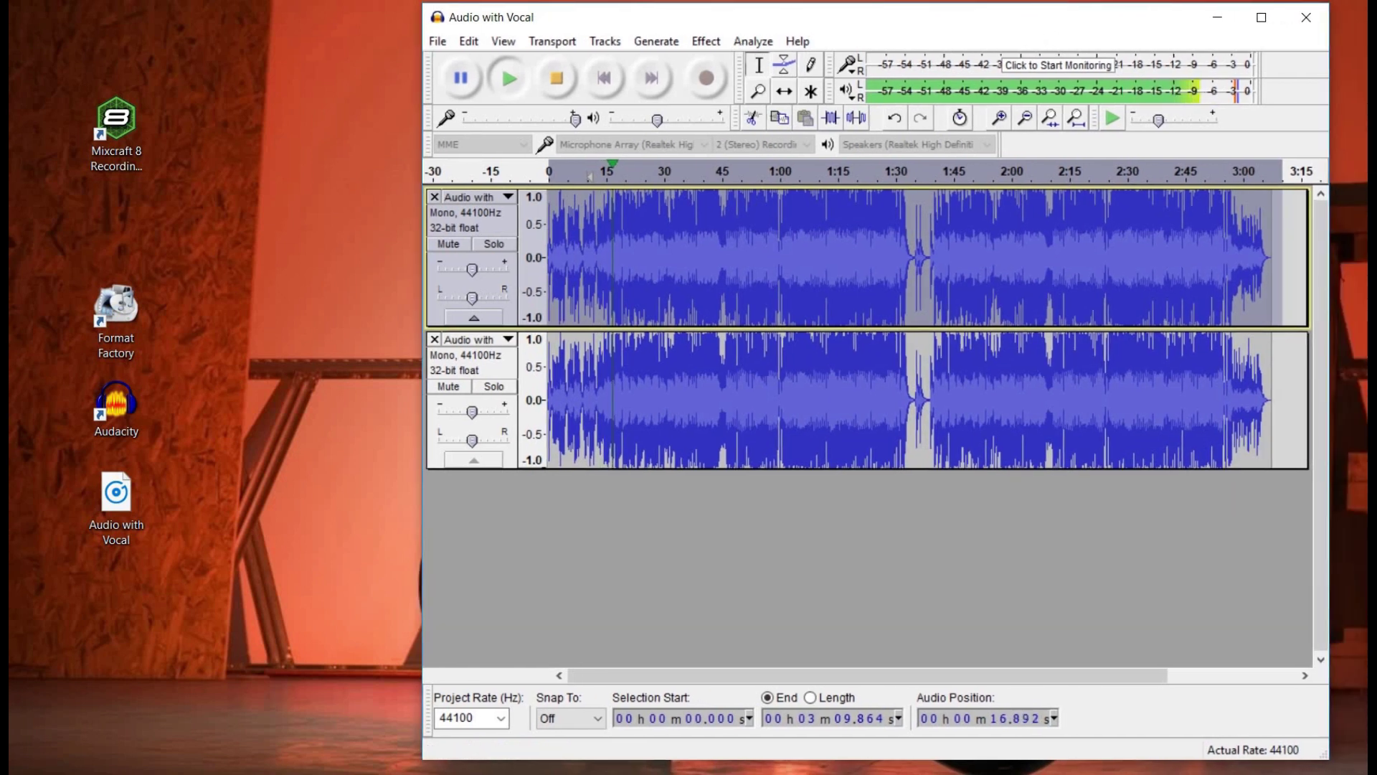
{"action": "left_click", "coordinate": [1283, 759]}
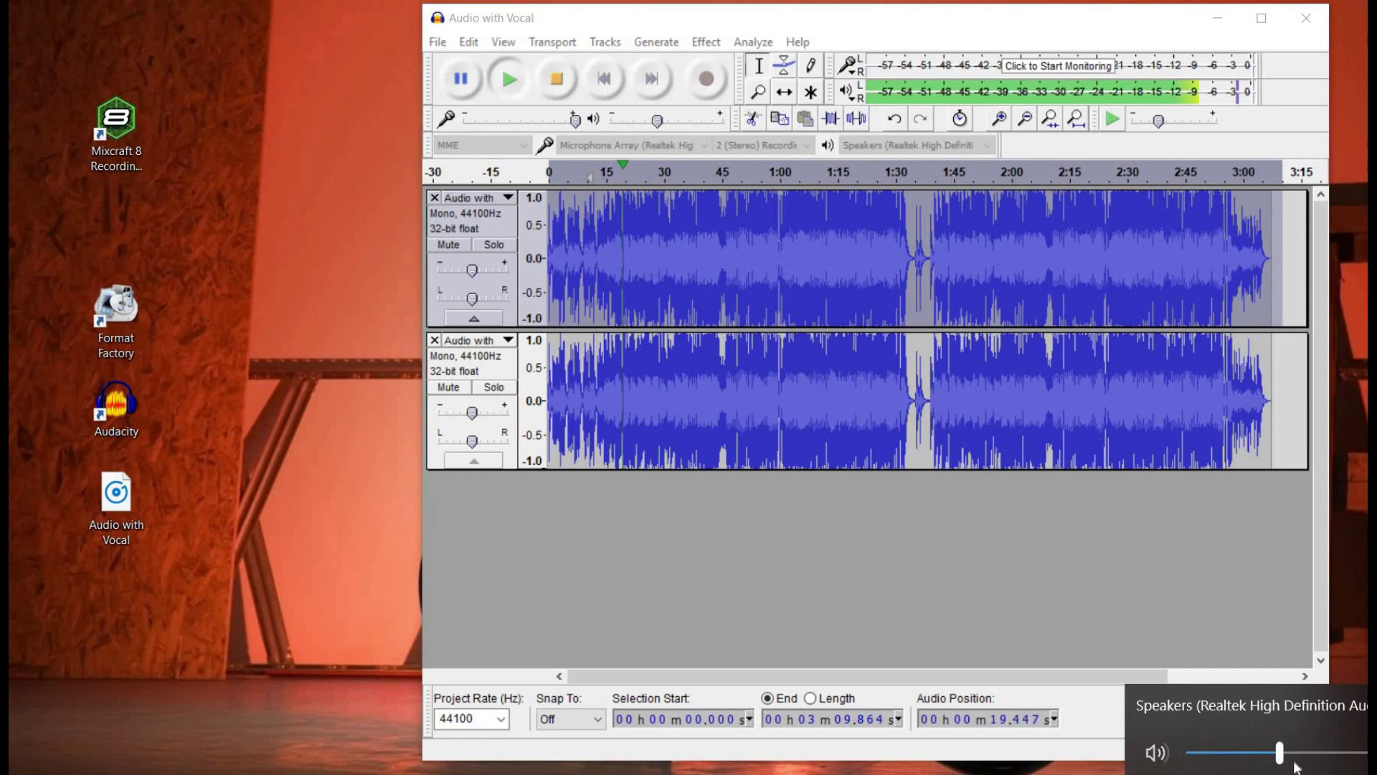
{"action": "left_click", "coordinate": [954, 589]}
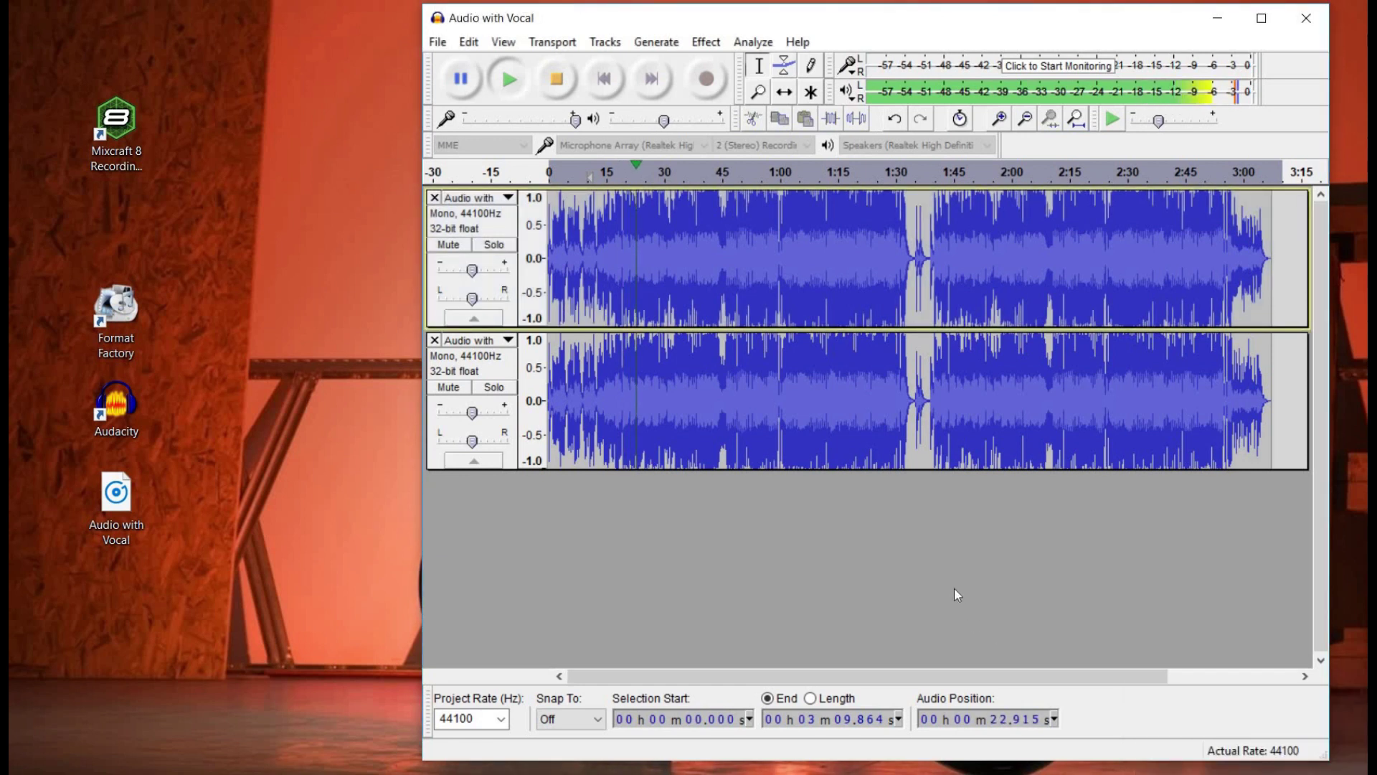
{"action": "left_click", "coordinate": [561, 83]}
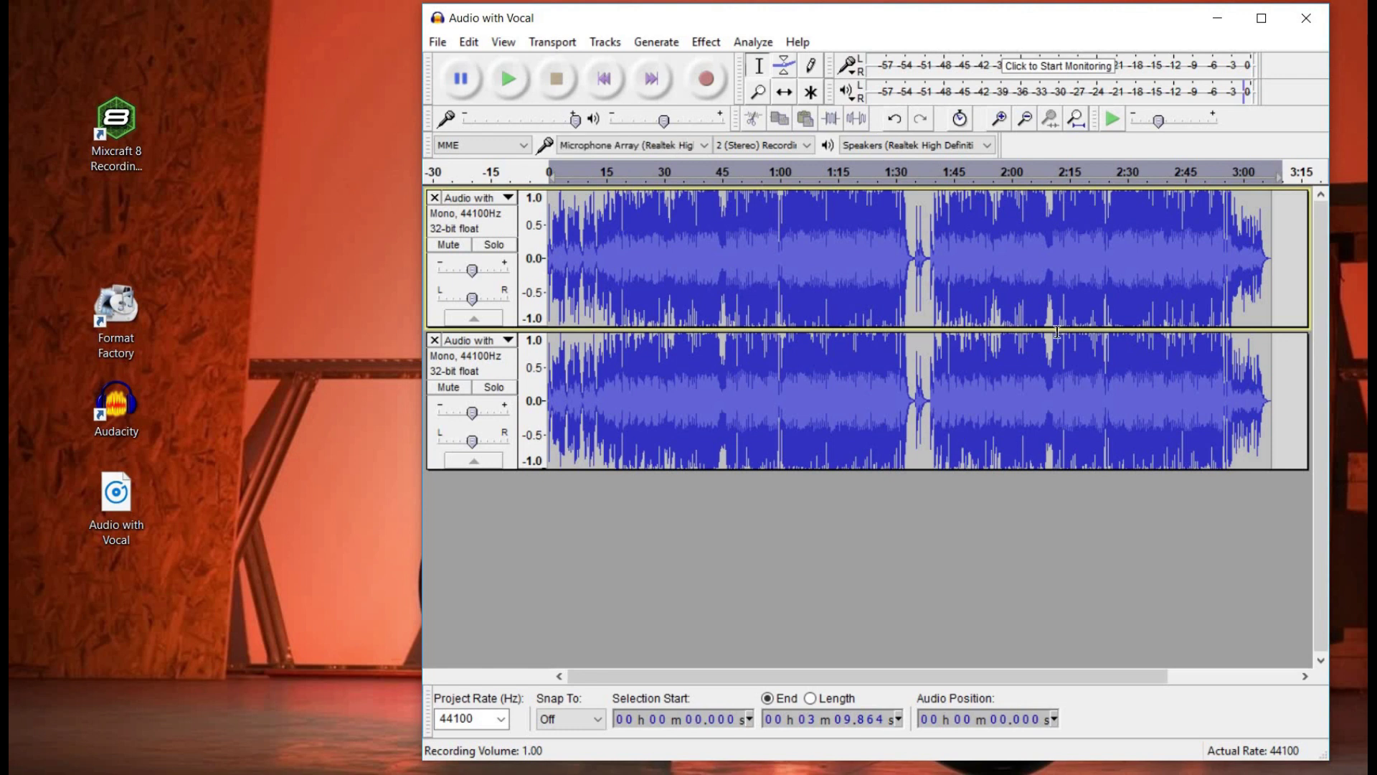
Step: Select the whole upper mono track and apply the Equalization effect with the Treble Boost curve
{"action": "left_click_drag", "start_coordinate": [1283, 313], "coordinate": [307, 292]}
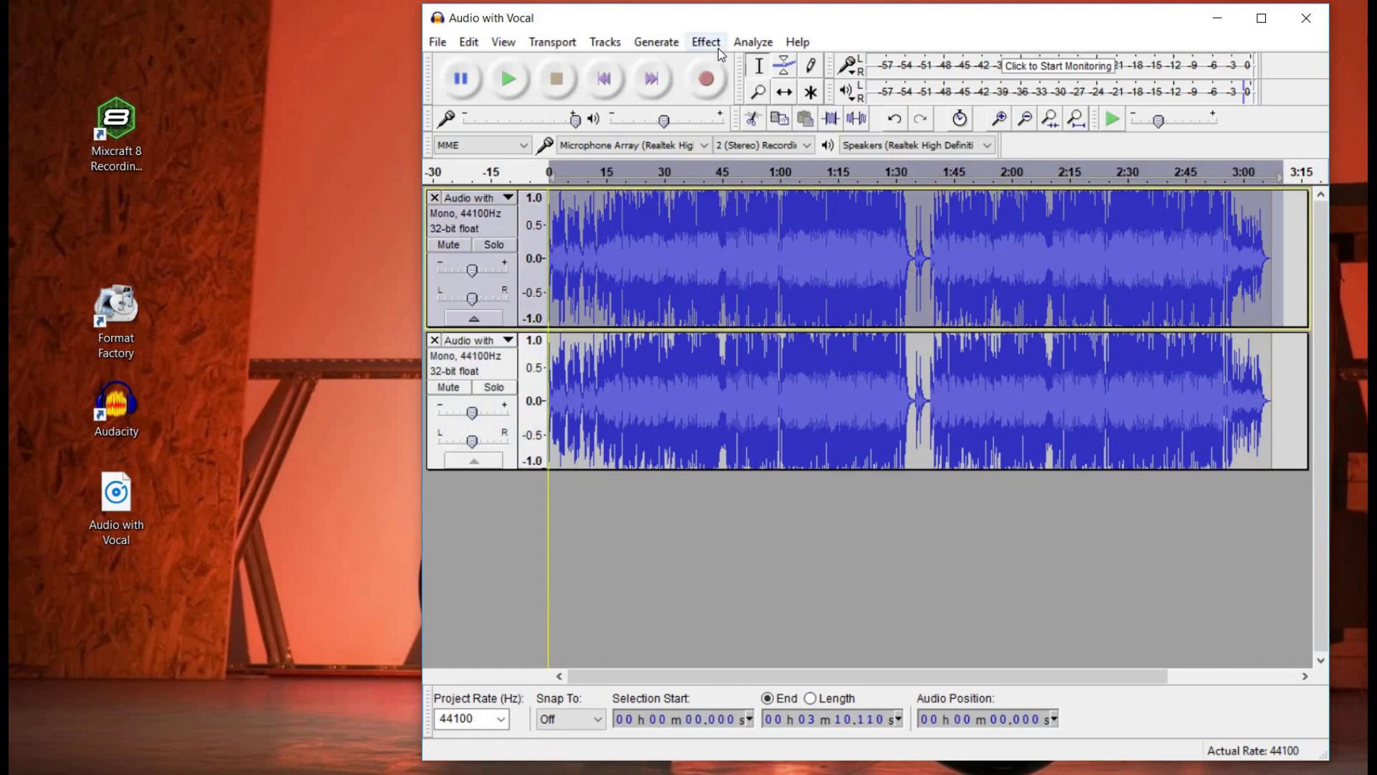
{"action": "left_click", "coordinate": [717, 47]}
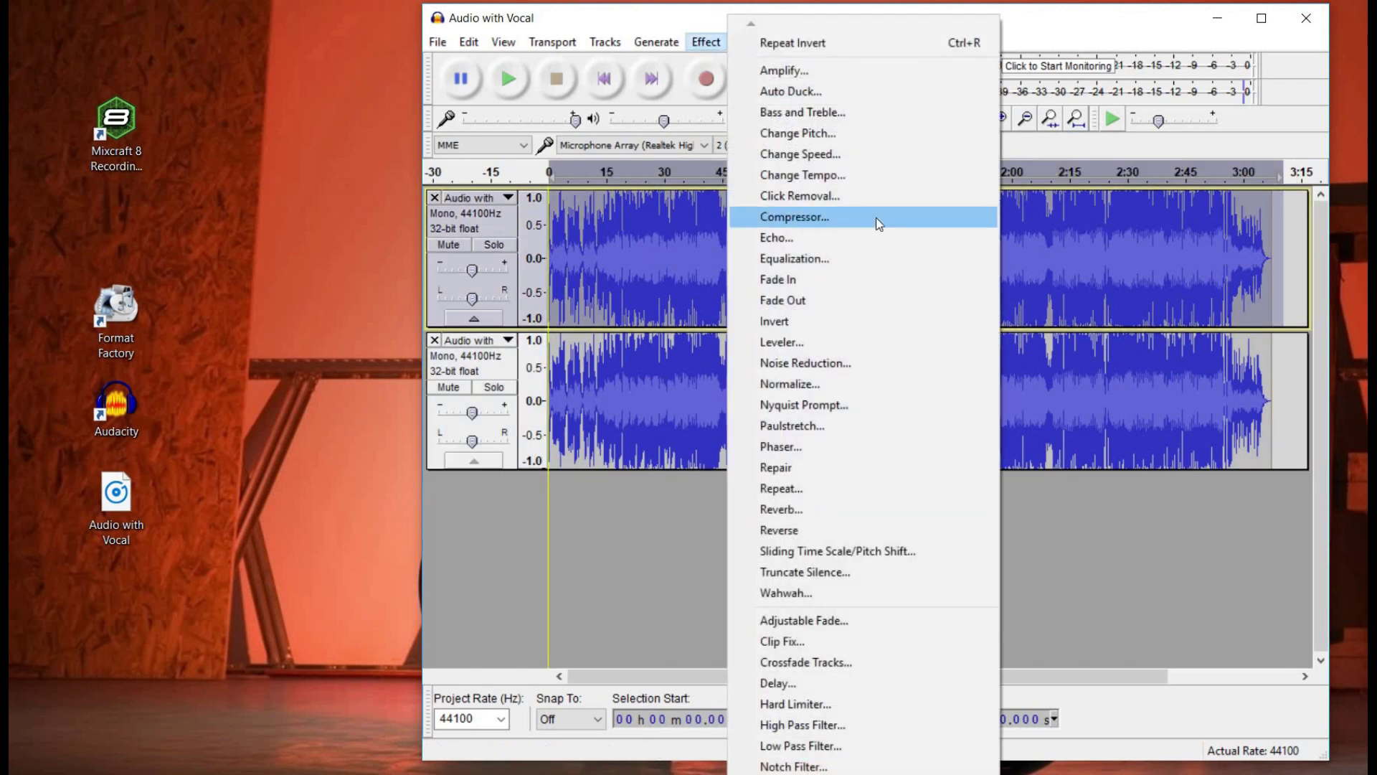
{"action": "left_click", "coordinate": [811, 260]}
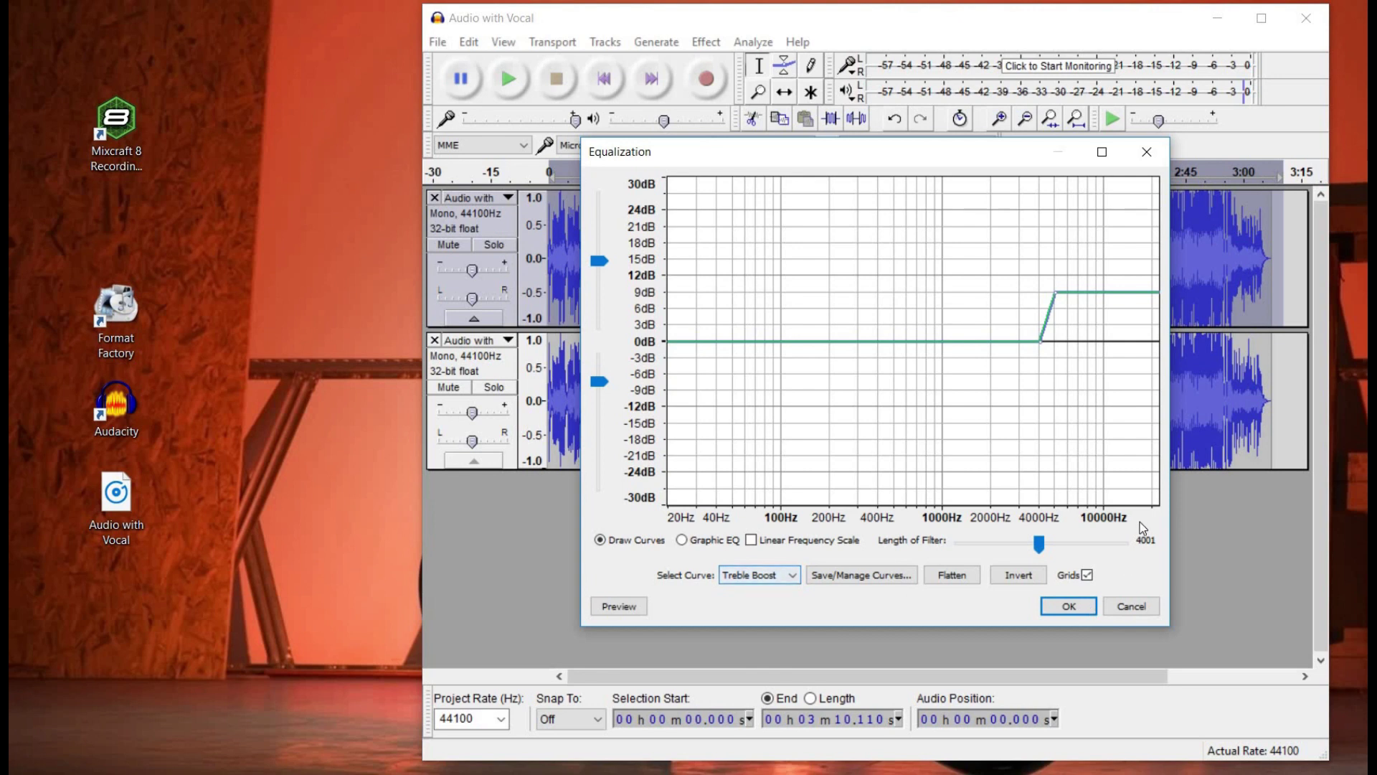
{"action": "left_click", "coordinate": [1068, 606]}
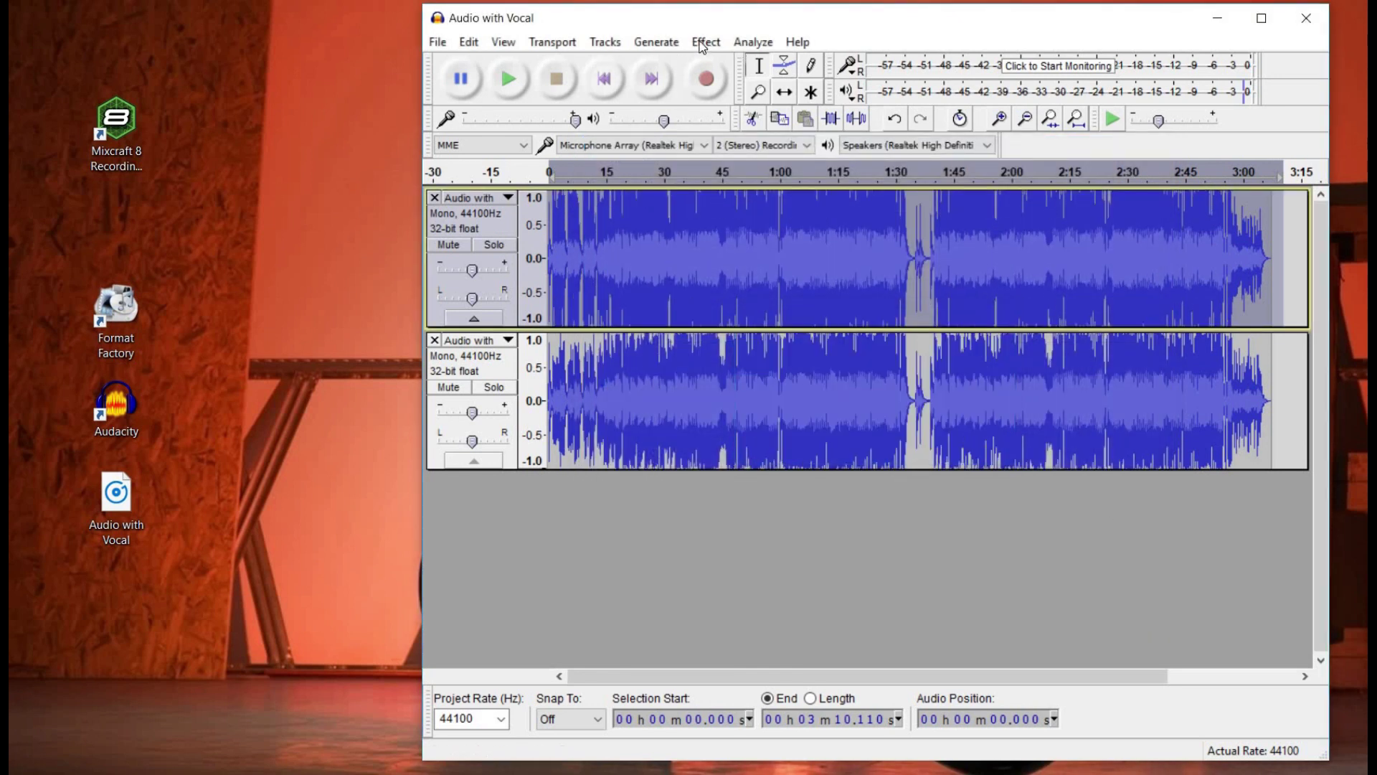
Step: Apply the Equalization effect to the upper track again, using the Bass Boost curve
{"action": "left_click", "coordinate": [706, 42]}
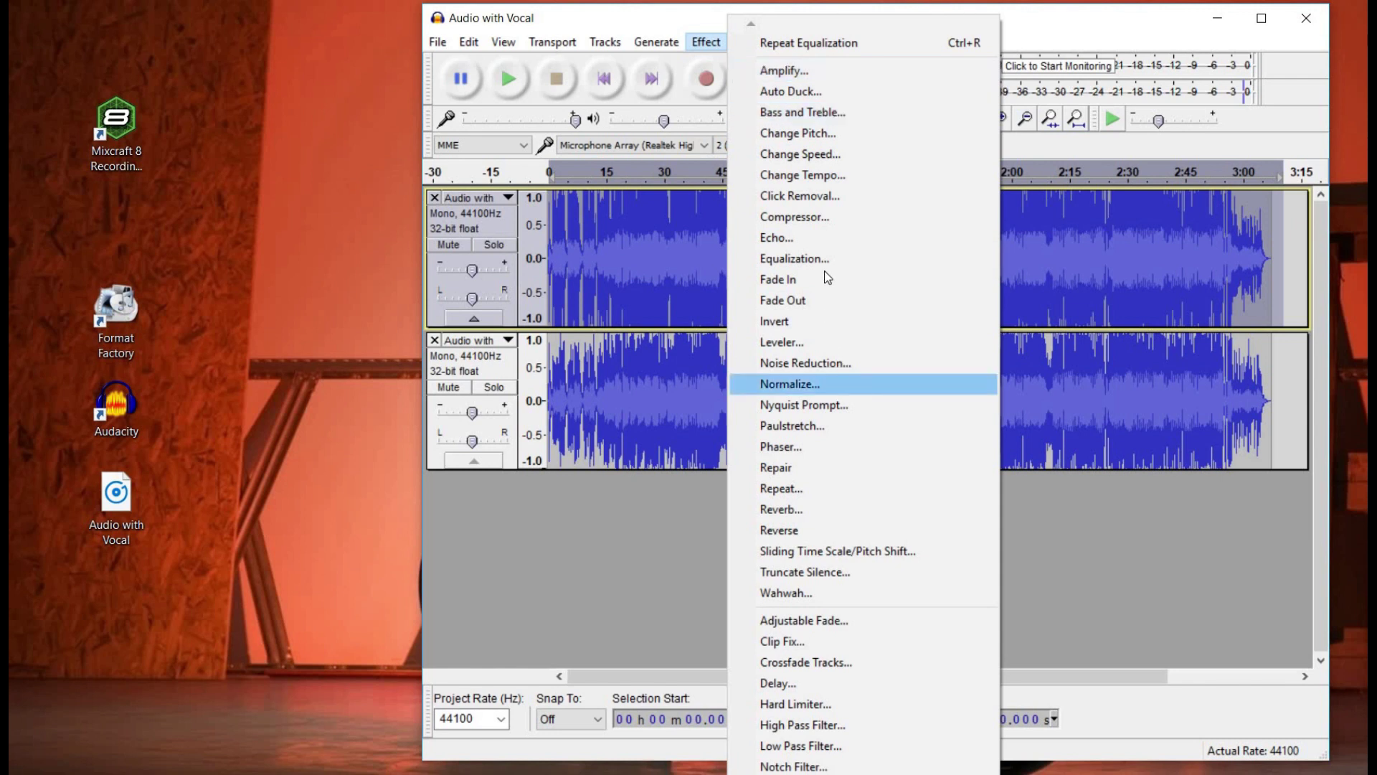
{"action": "left_click", "coordinate": [795, 258]}
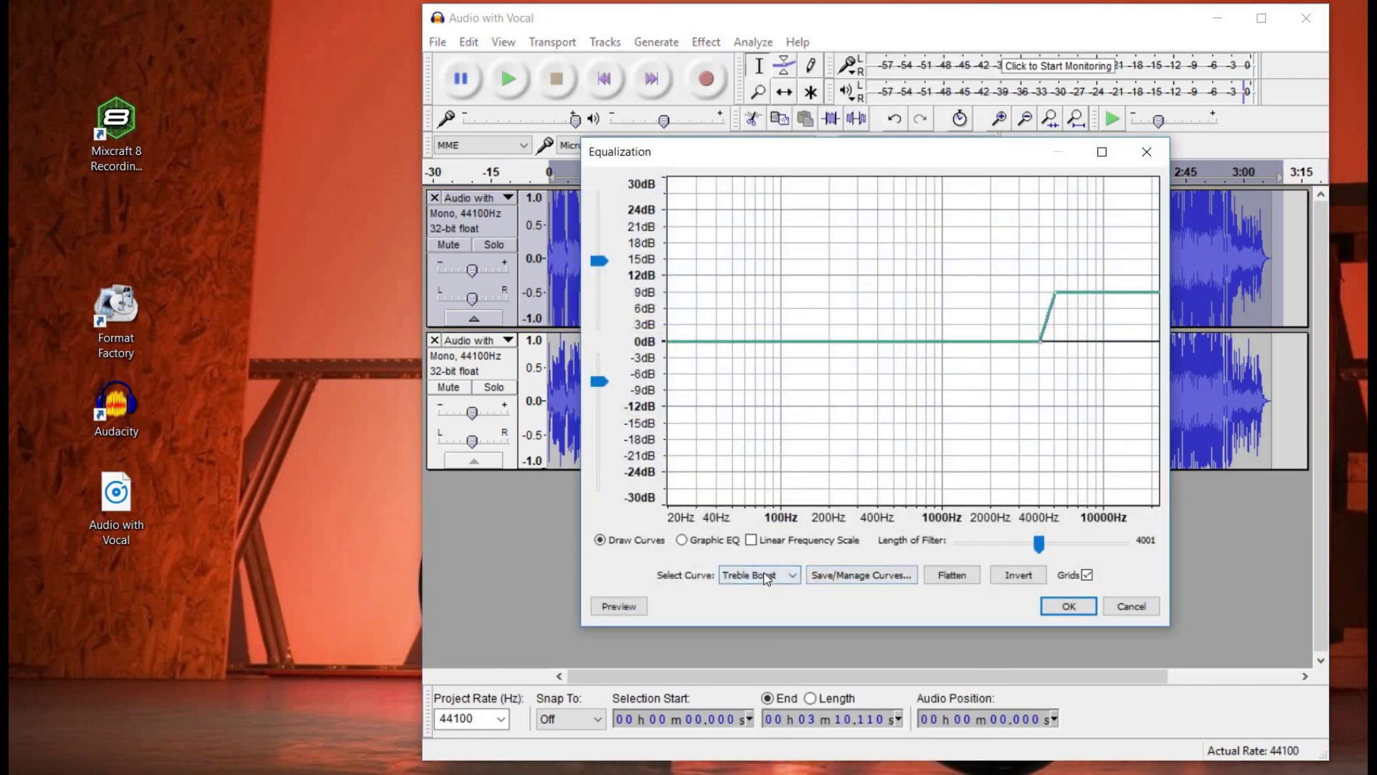
{"action": "left_click", "coordinate": [767, 574]}
{"action": "left_click", "coordinate": [1067, 616]}
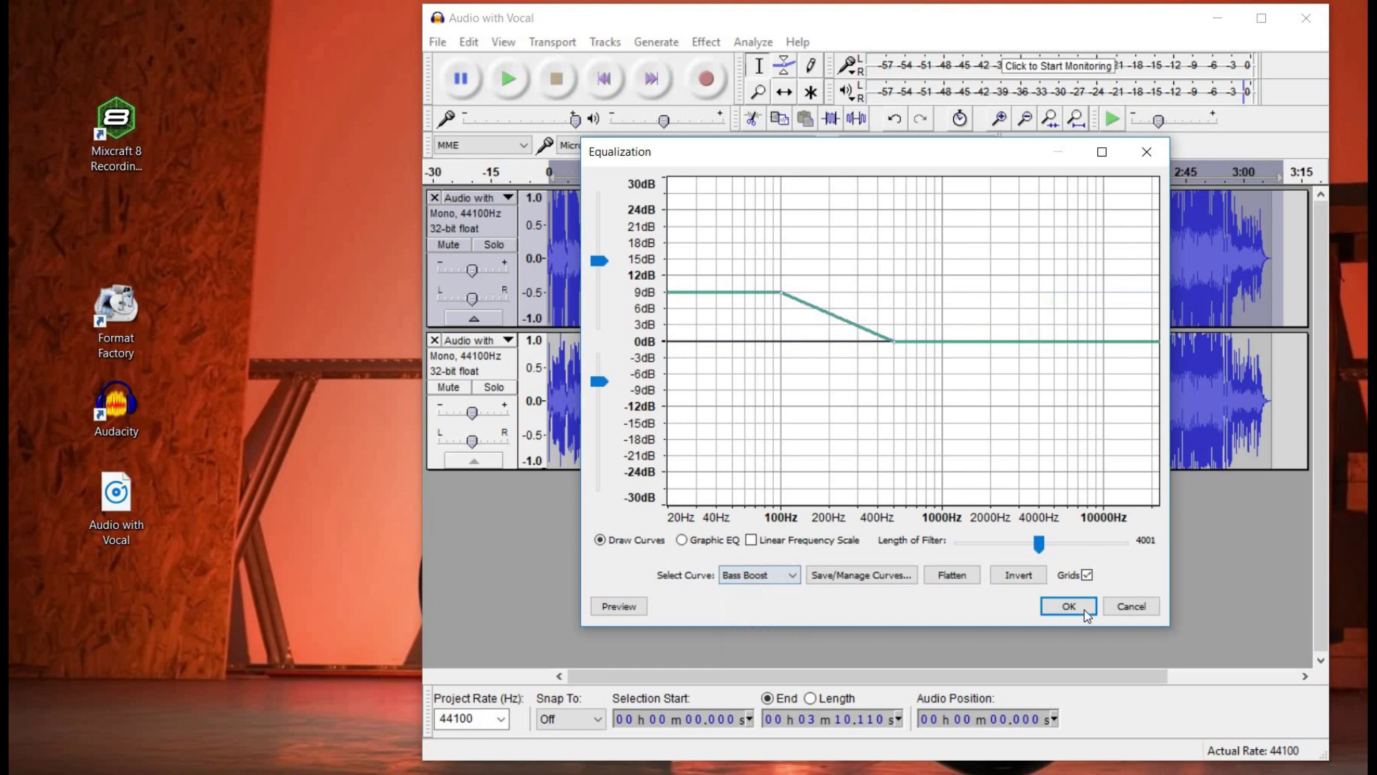
{"action": "left_click", "coordinate": [1069, 606]}
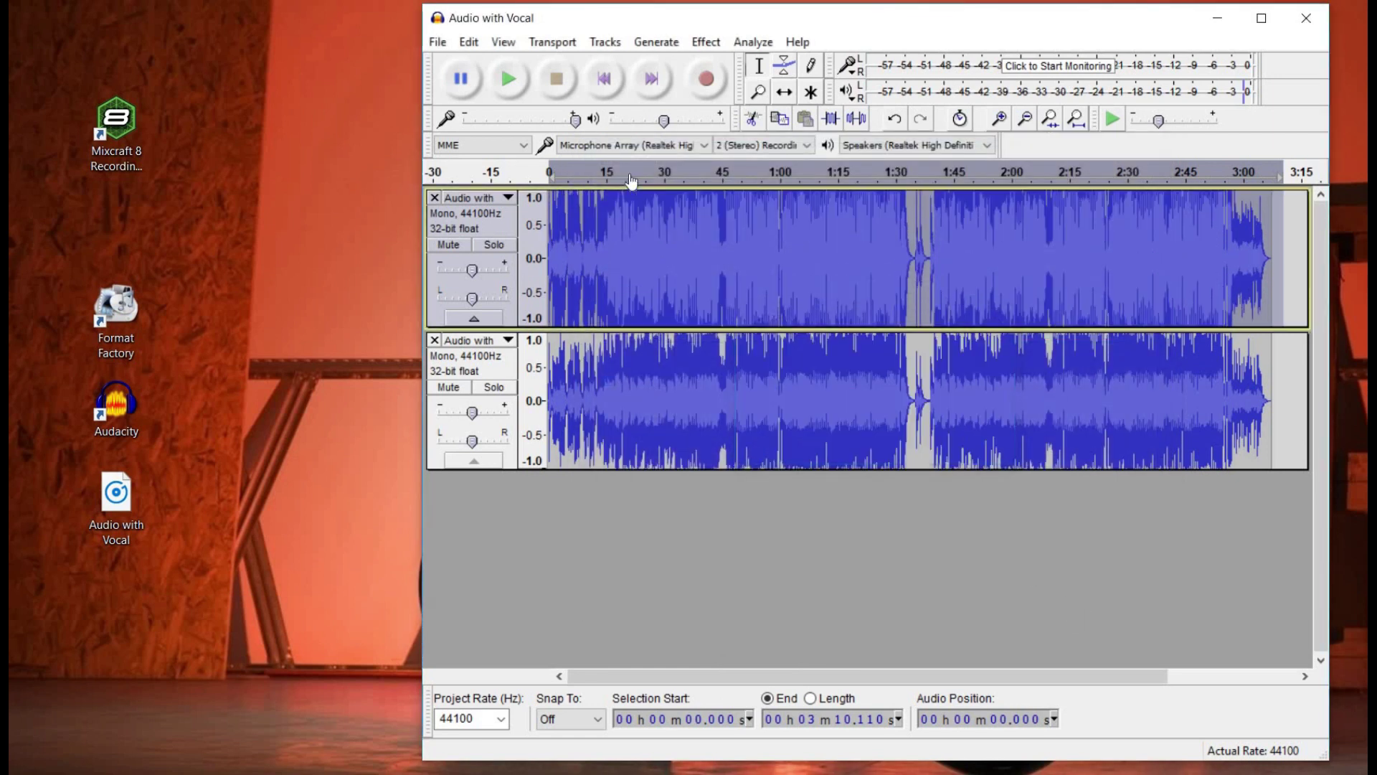
Step: Play the equalized mix from about the 15-second mark, widen the project window, and stop playback
{"action": "left_click", "coordinate": [509, 79]}
{"action": "left_click", "coordinate": [605, 172]}
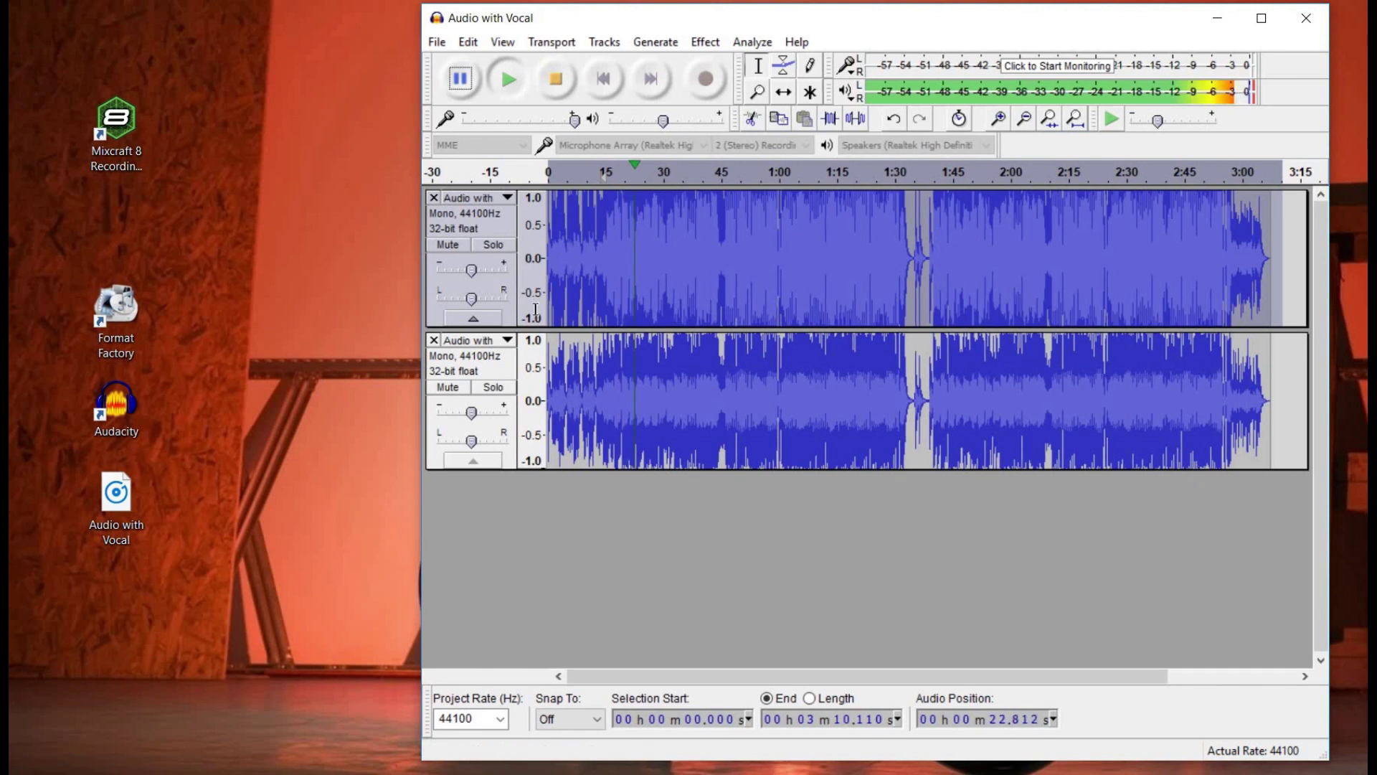
{"action": "left_click_drag", "start_coordinate": [327, 280], "coordinate": [332, 281]}
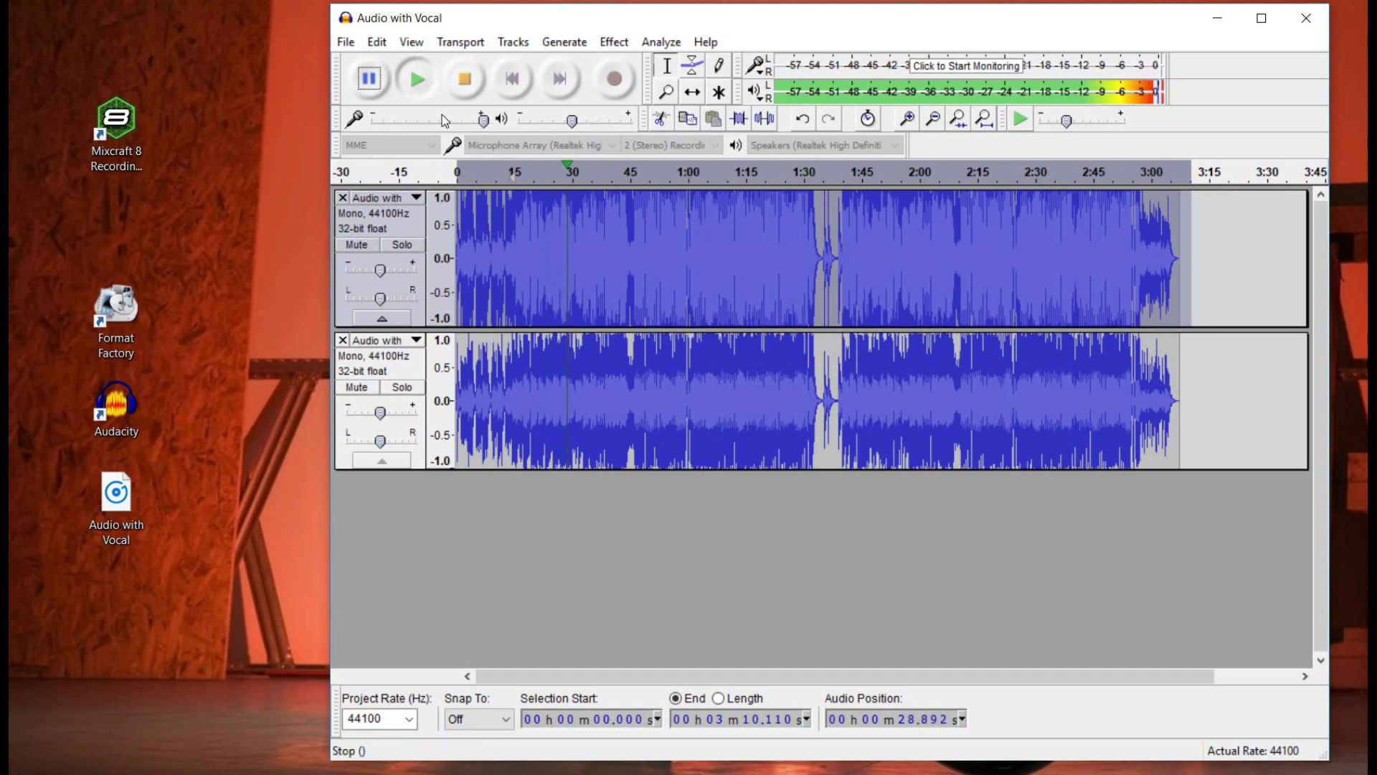
{"action": "left_click", "coordinate": [465, 77]}
Step: Export the mix to the Desktop as a 16-bit WAV named Audio with Vocal intrumental, accepting the mono mixdown and blank metadata
{"action": "left_click", "coordinate": [342, 40]}
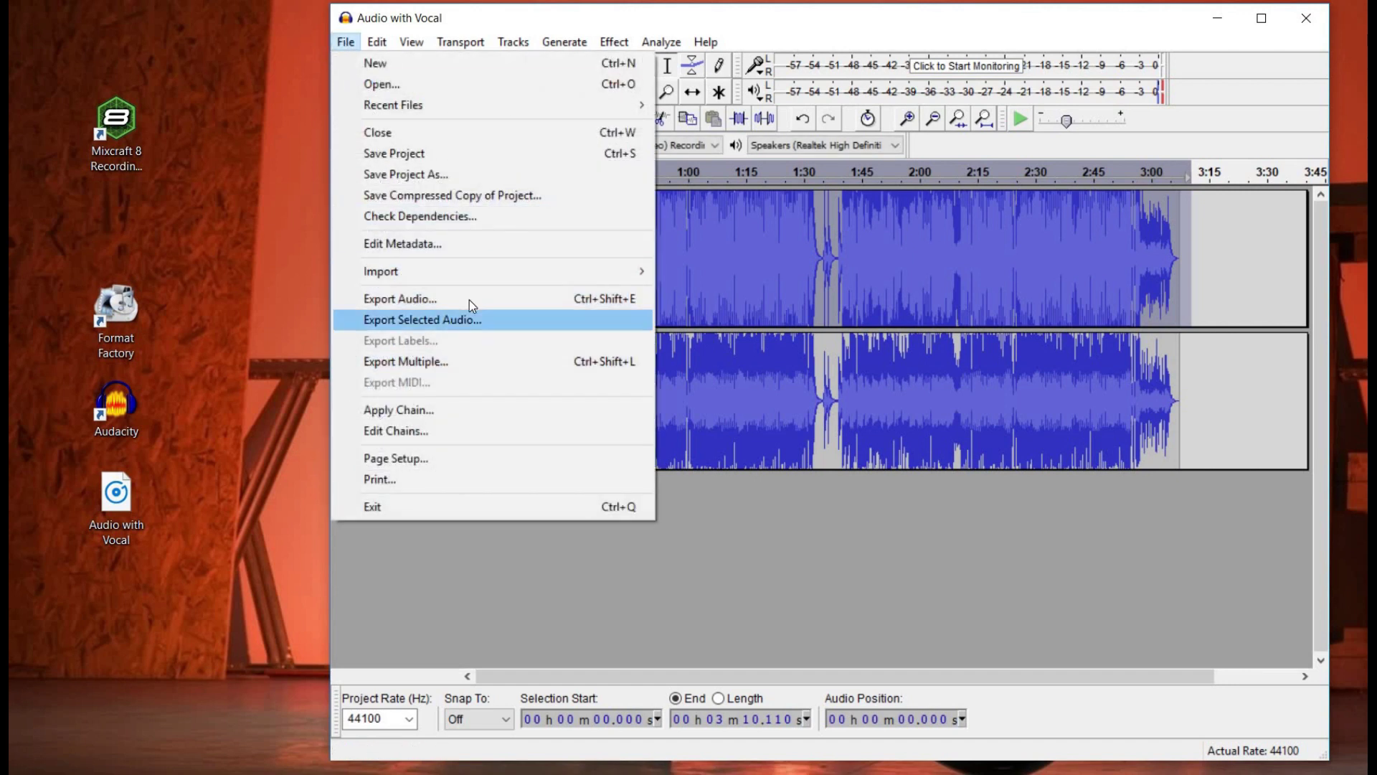
{"action": "left_click", "coordinate": [500, 300]}
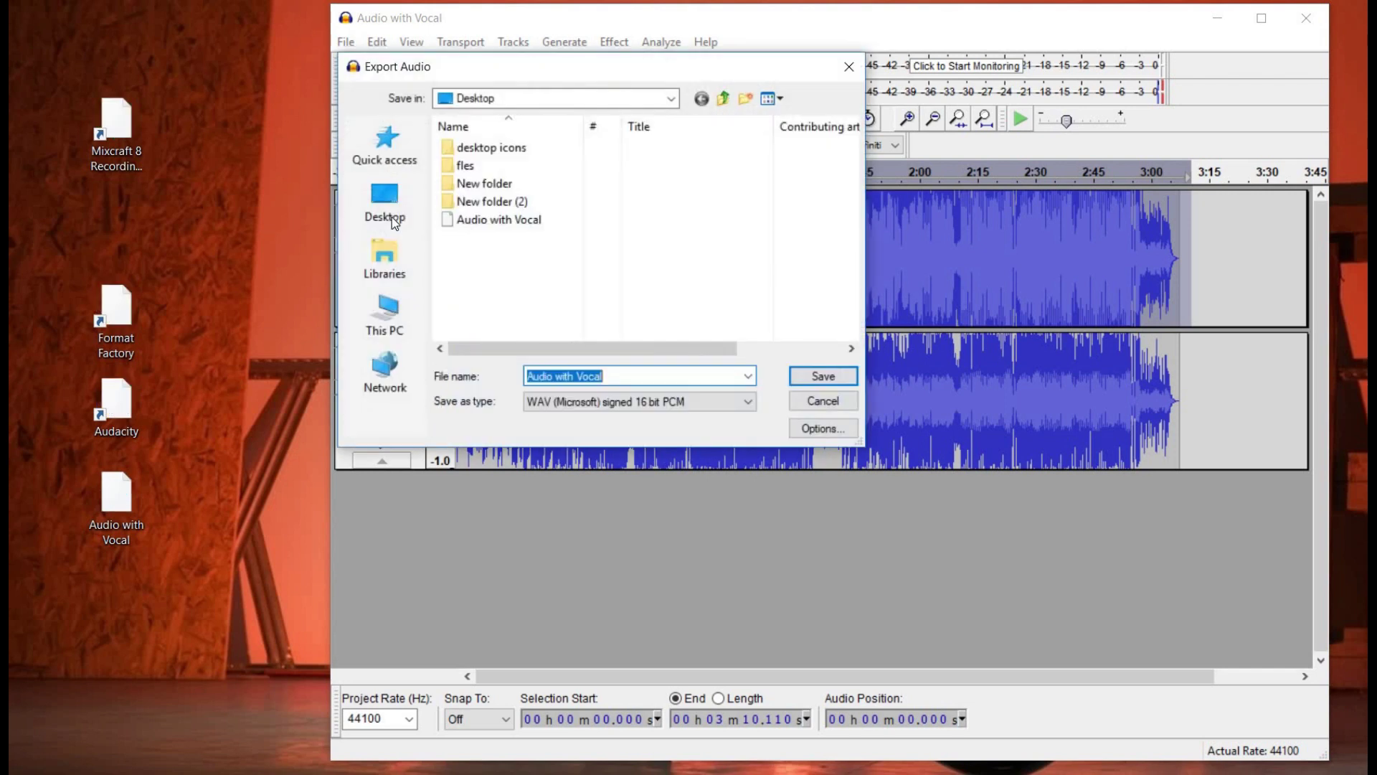
{"action": "left_click", "coordinate": [670, 372]}
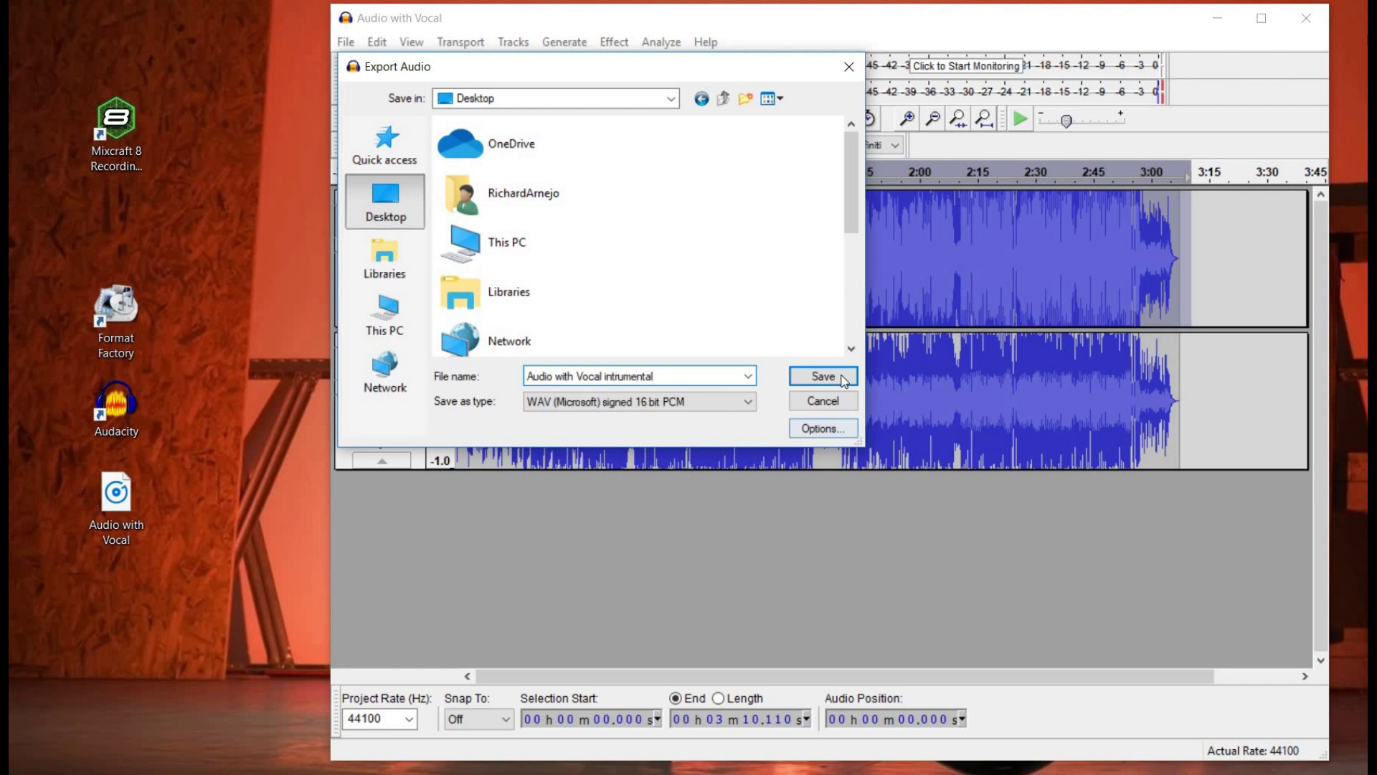
{"action": "left_click", "coordinate": [808, 375]}
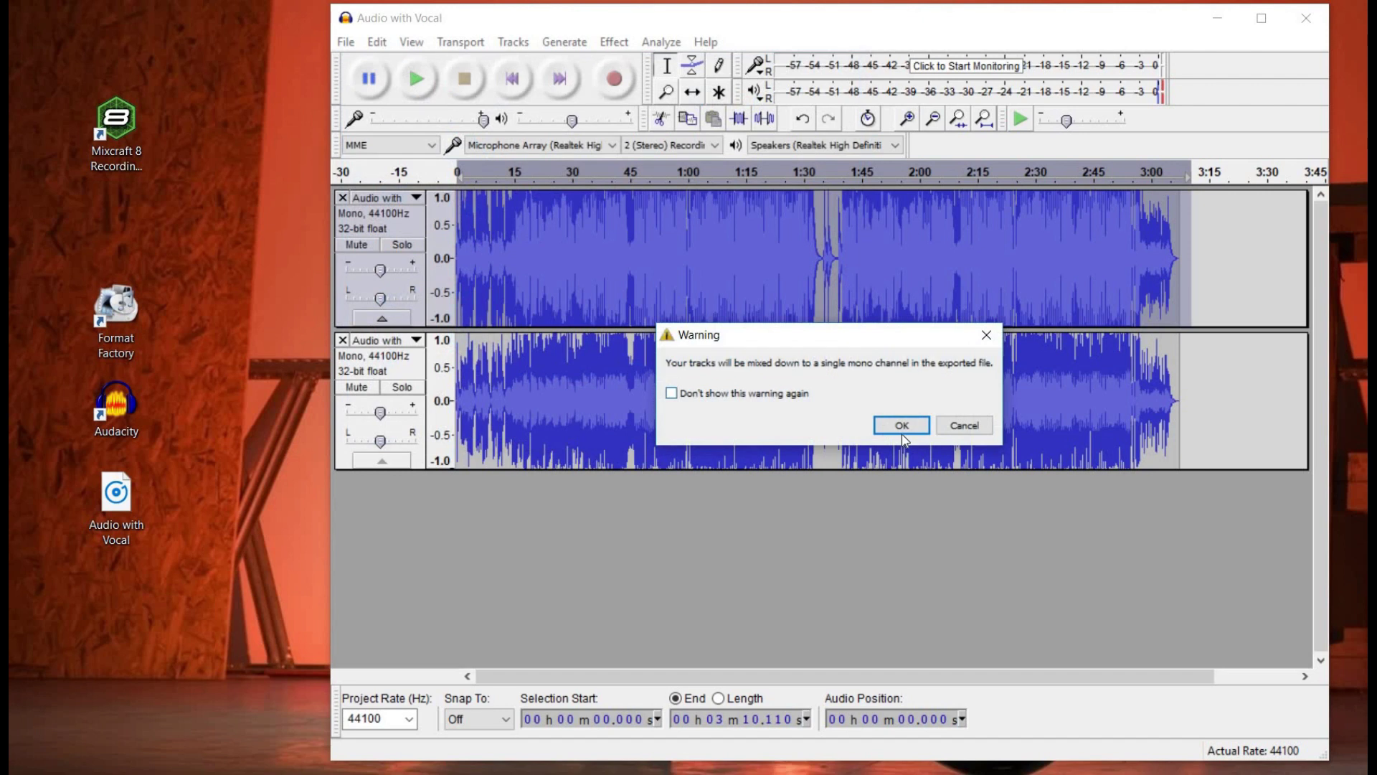
{"action": "left_click", "coordinate": [903, 423]}
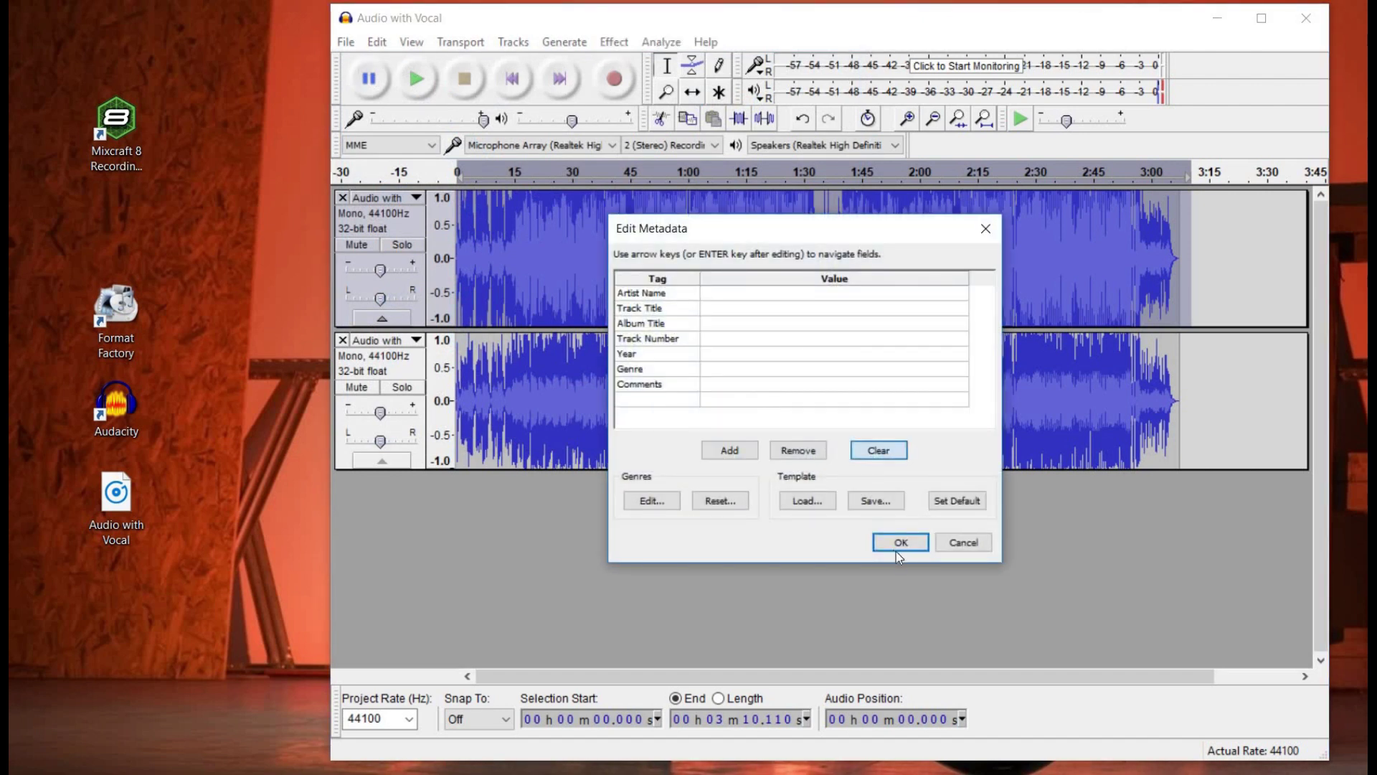
{"action": "left_click", "coordinate": [901, 542]}
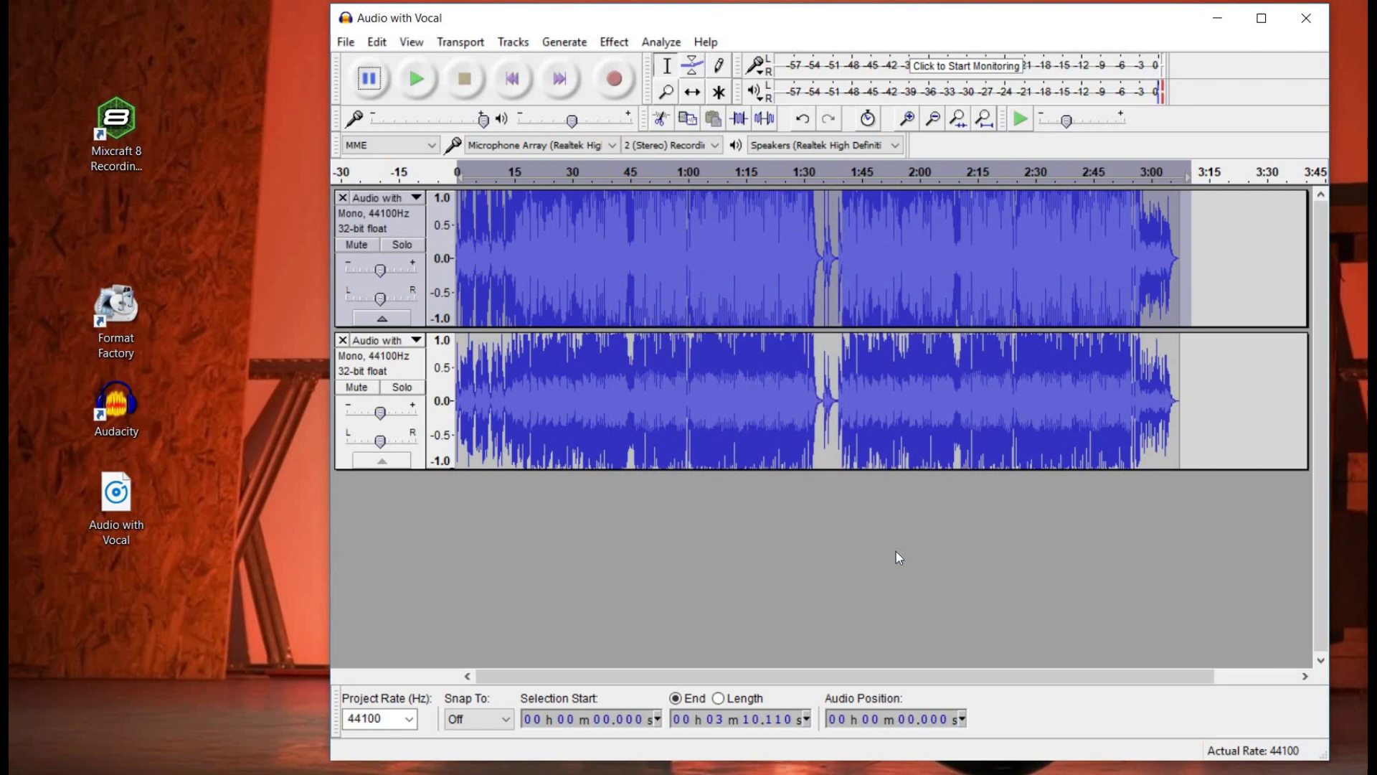
Step: Close the Audacity project and place the exported instrumental file's icon beside the Mixcraft 8 icon on the desktop
{"action": "left_click", "coordinate": [1306, 22]}
{"action": "left_click", "coordinate": [746, 459]}
{"action": "left_click_drag", "start_coordinate": [45, 45], "coordinate": [265, 128]}
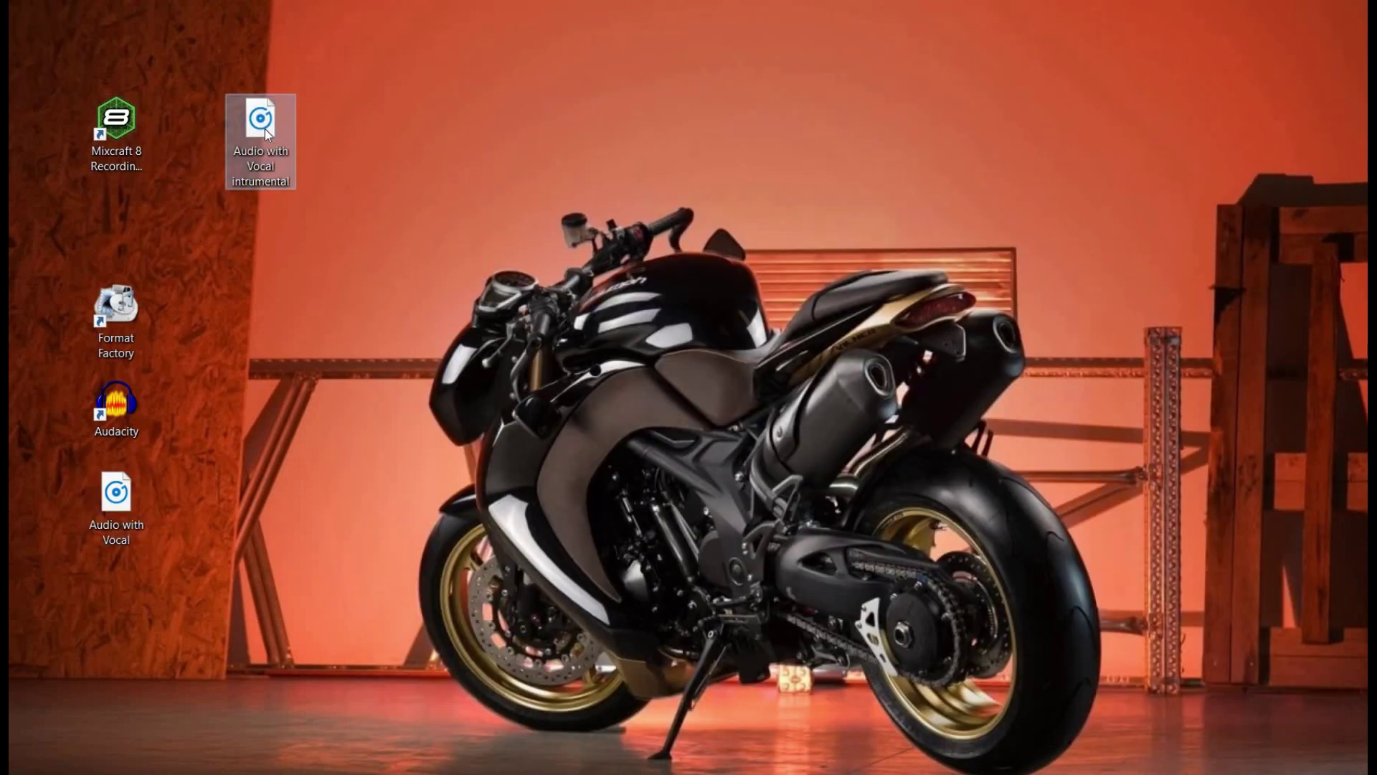
{"action": "left_click", "coordinate": [309, 416]}
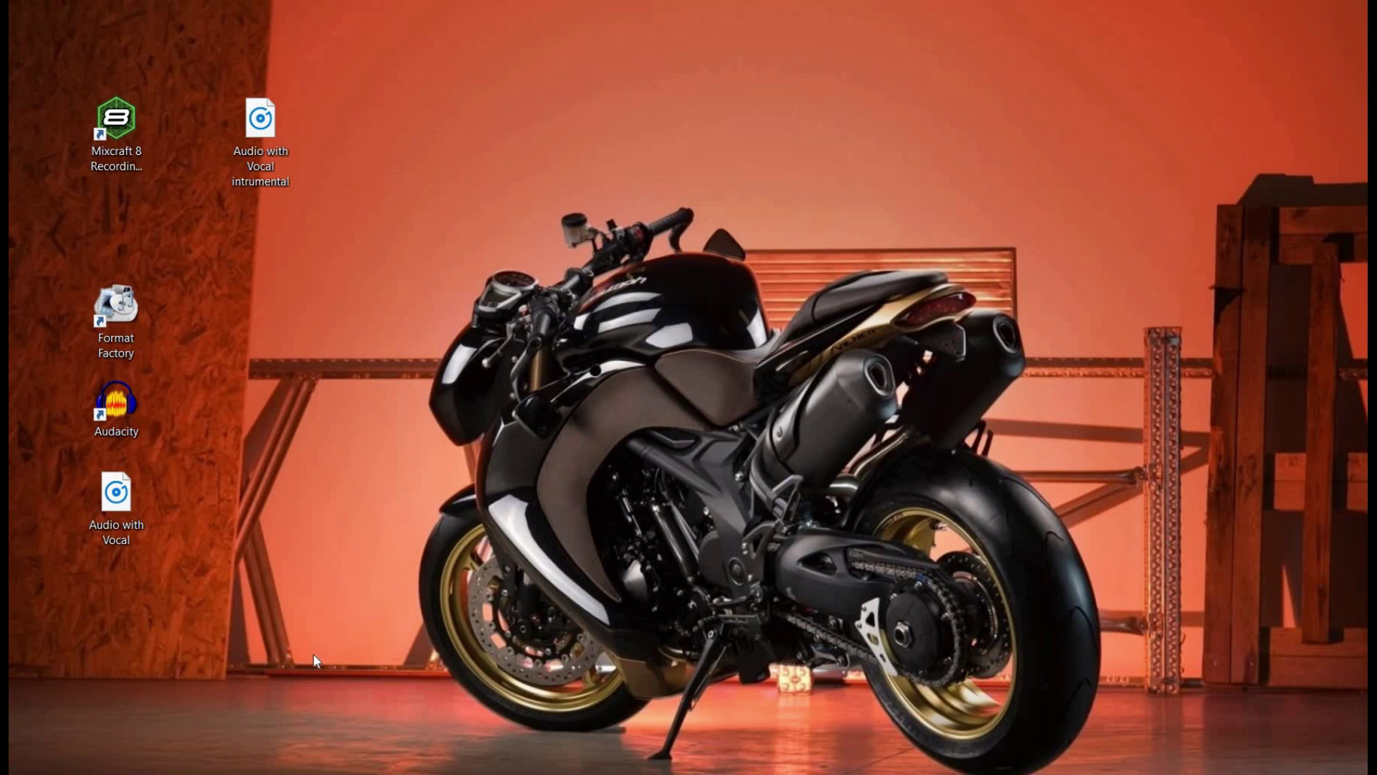
Step: Find and launch Google Chrome, and open the Google home page
{"action": "left_click", "coordinate": [129, 763]}
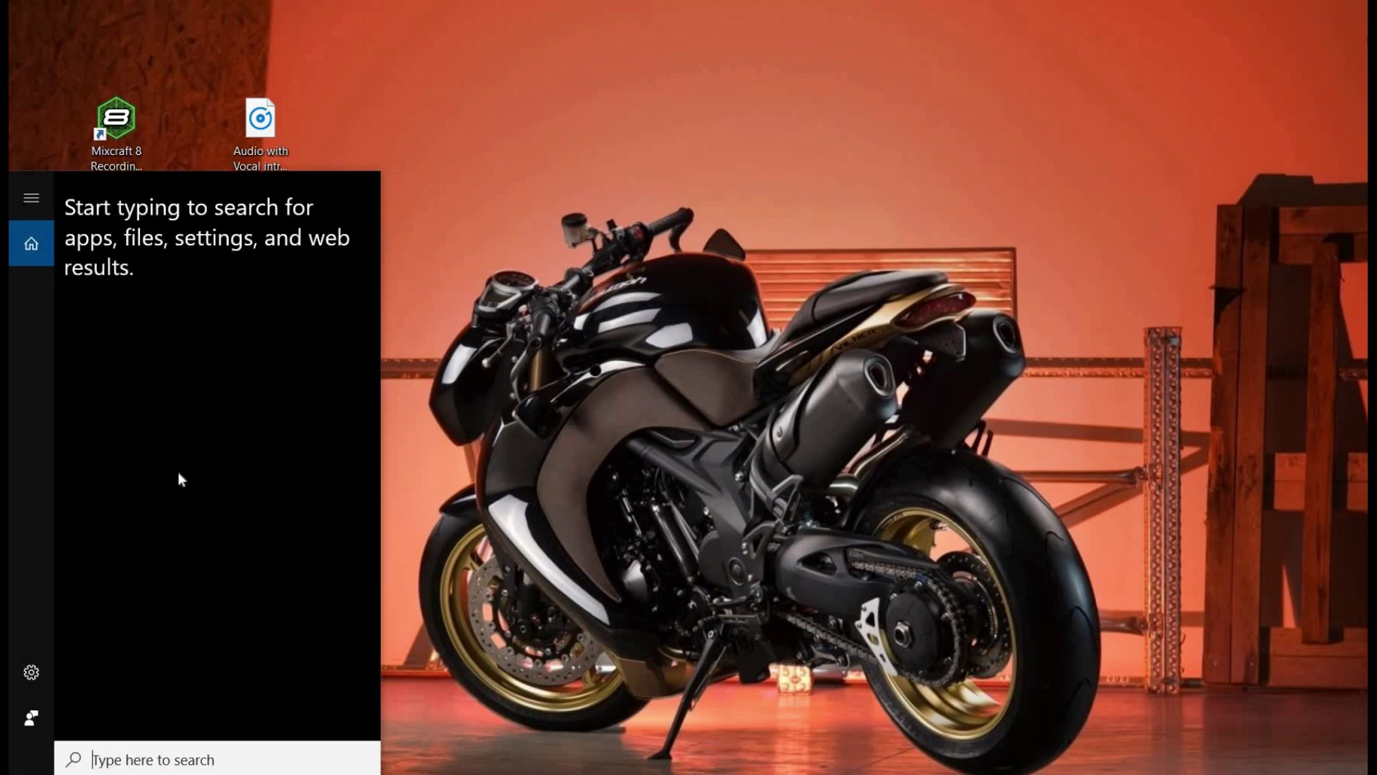
{"action": "type", "text": "Google Chrome"}
{"action": "left_click", "coordinate": [169, 285]}
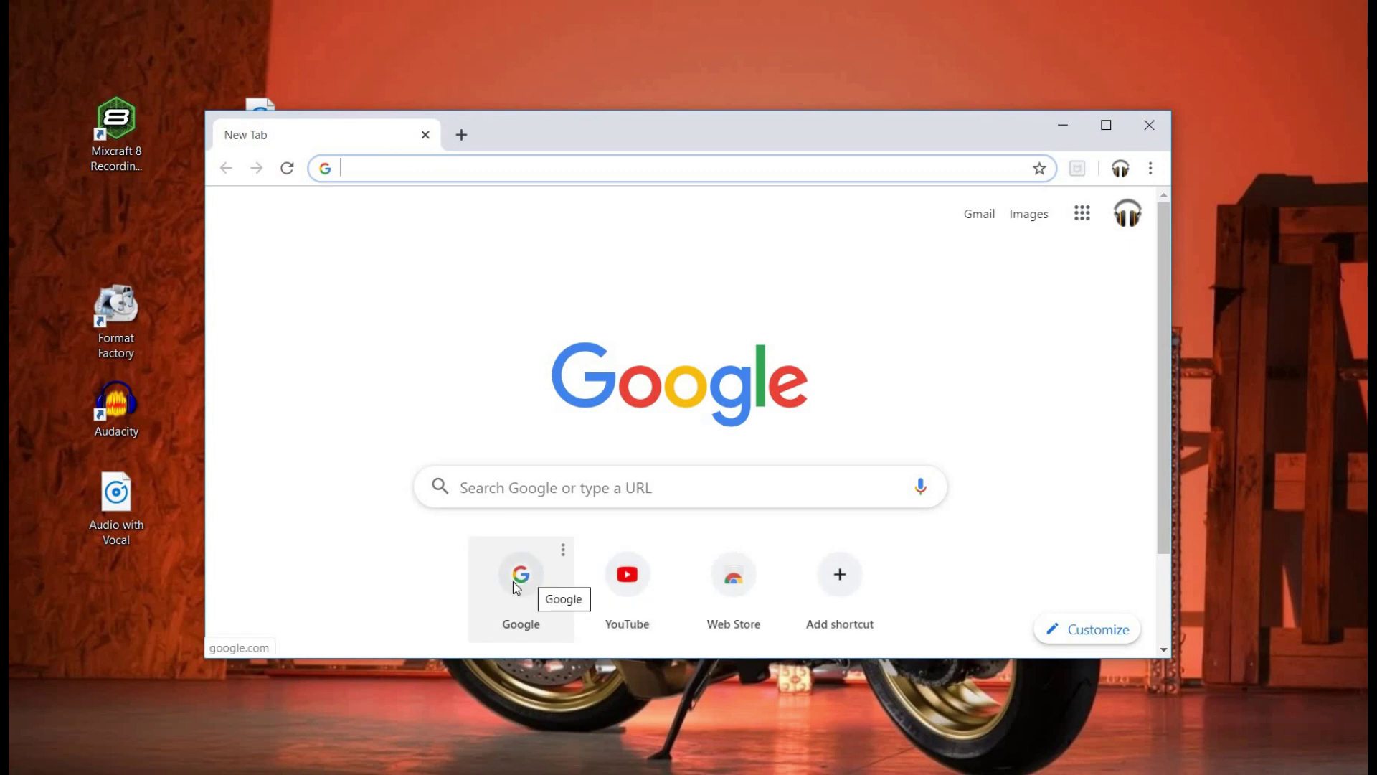
{"action": "left_click", "coordinate": [515, 584]}
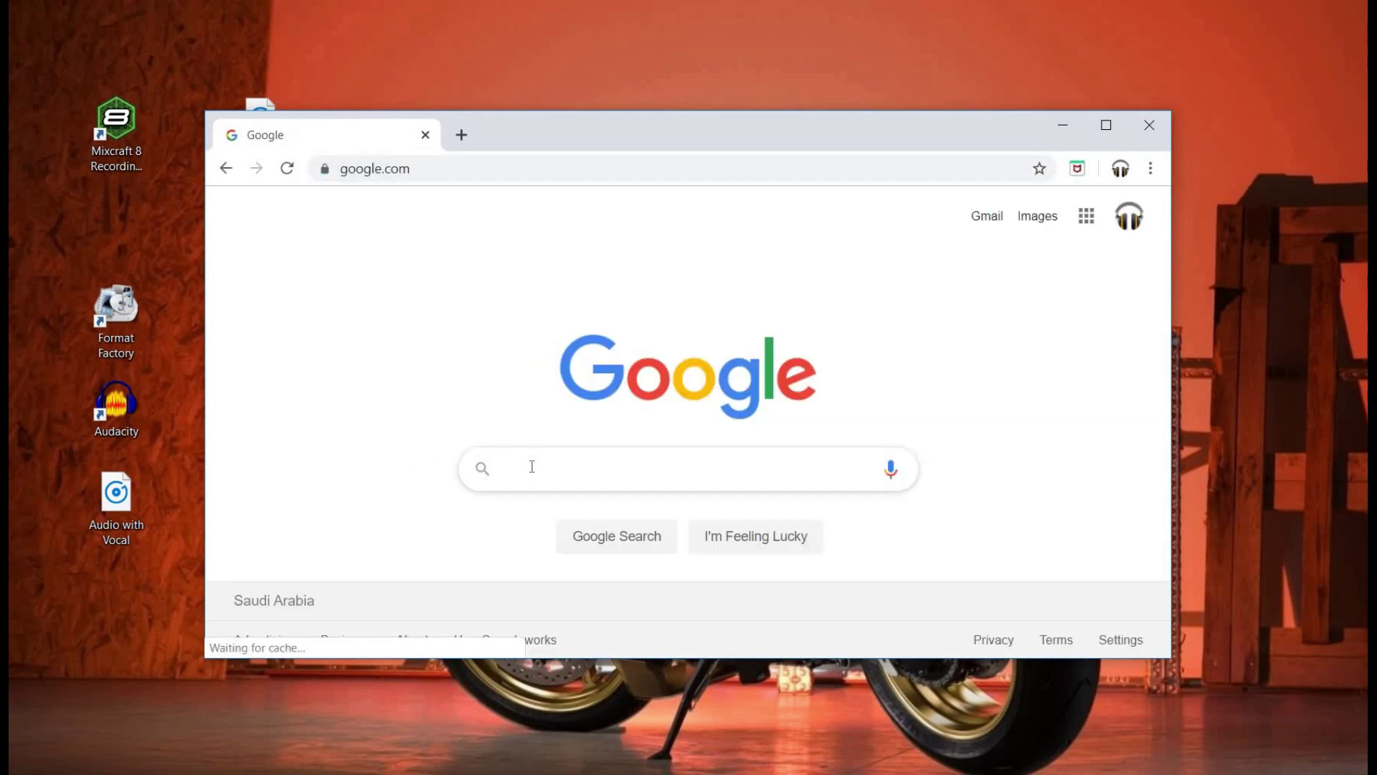
Step: Search Google for "mp3 to midi"
{"action": "type", "text": "mpe"}
{"action": "key", "text": "BackSpace"}
{"action": "type", "text": "3 to"}
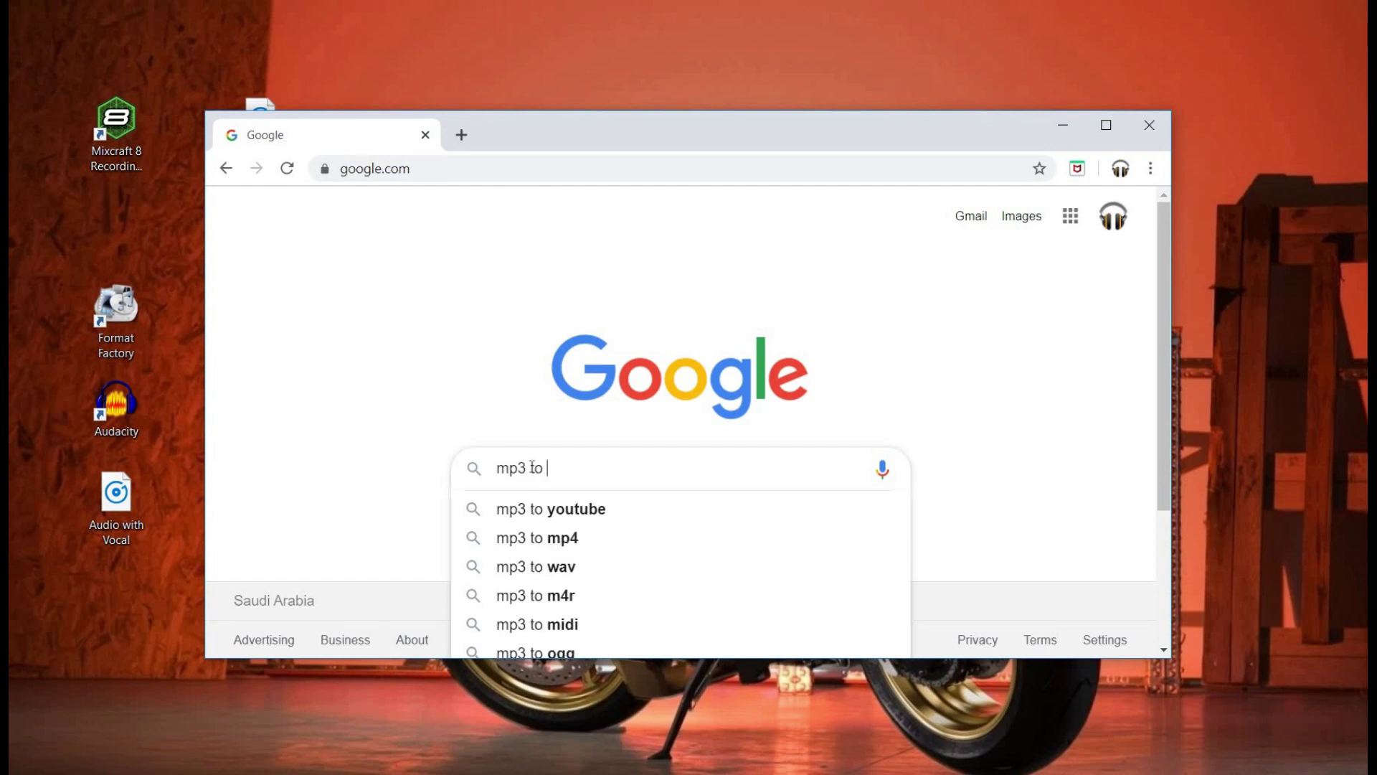
{"action": "type", "text": " midi"}
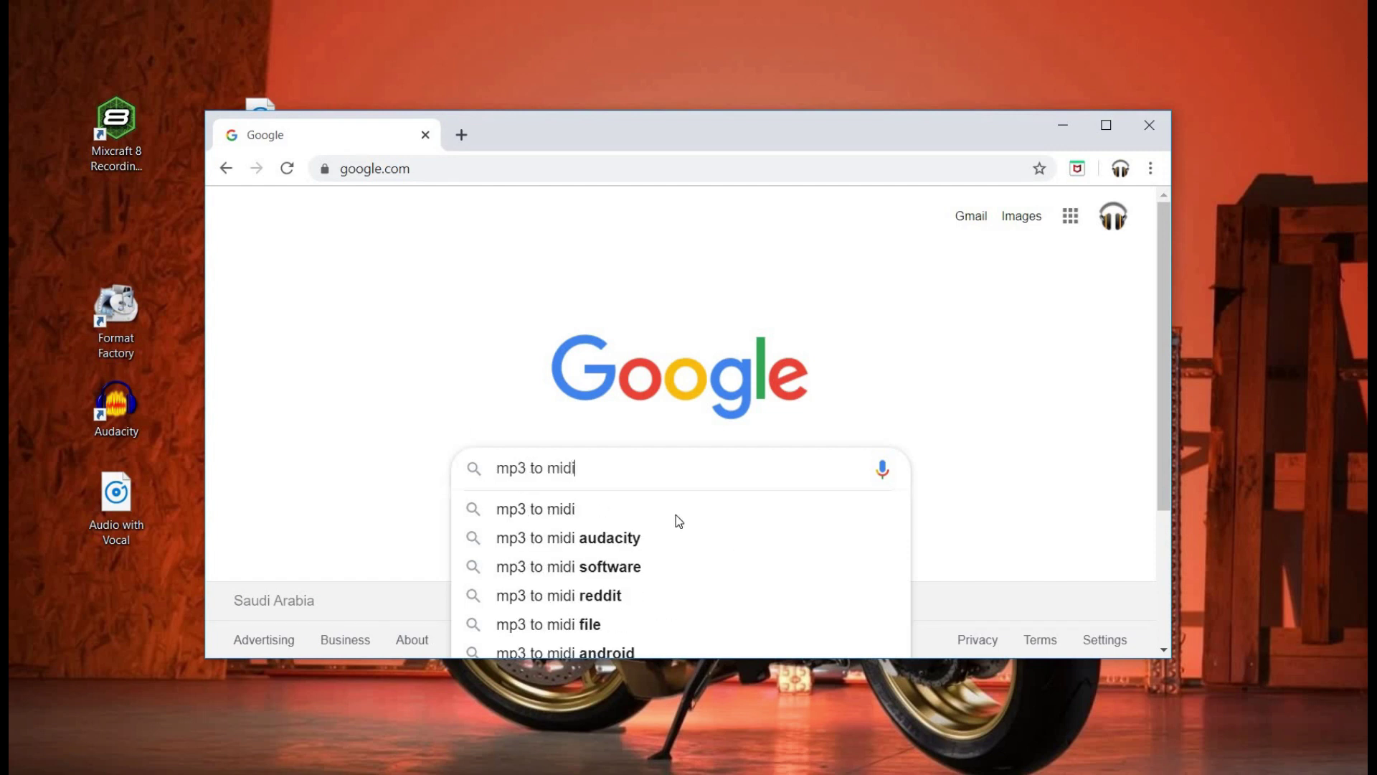
{"action": "left_click", "coordinate": [675, 515]}
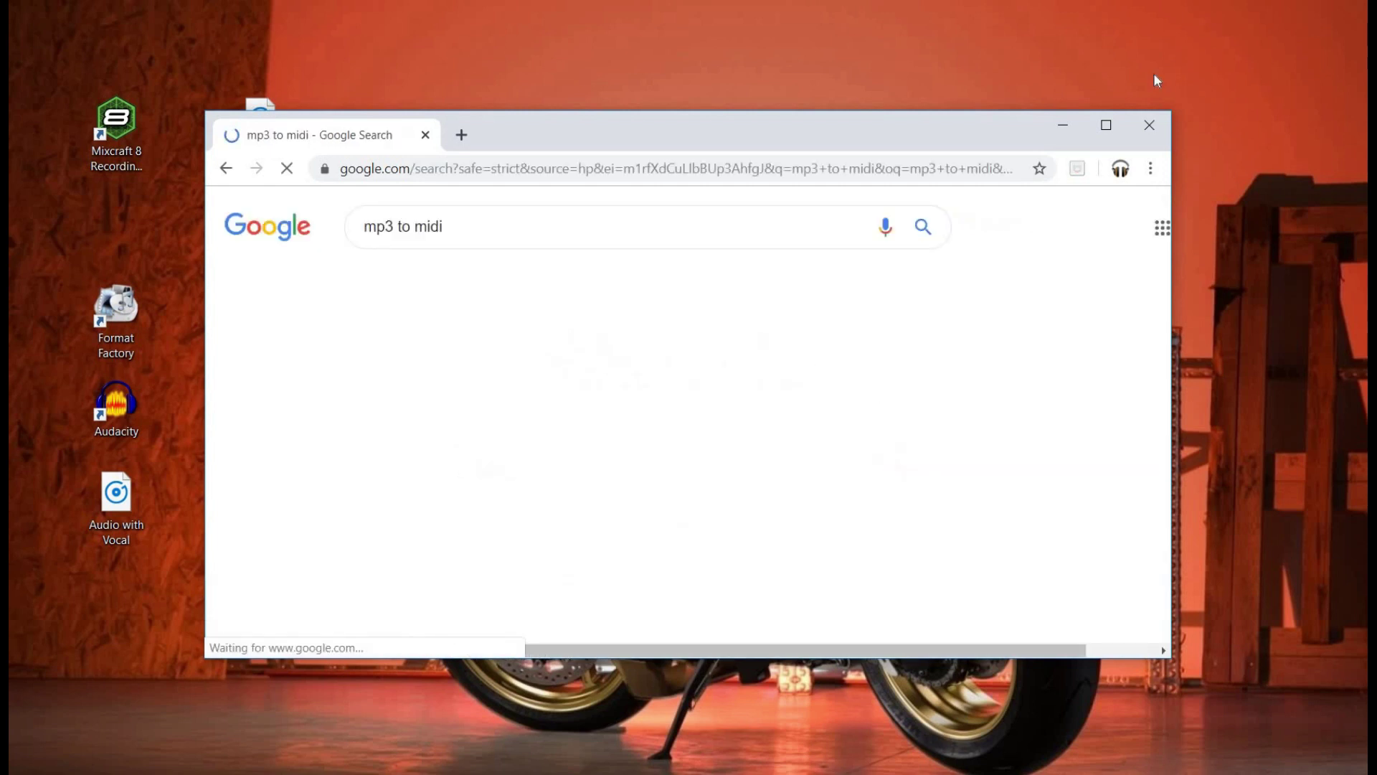
Step: Maximize the browser window and open the Bear Audio MP3 to MIDI result
{"action": "left_click", "coordinate": [1106, 125]}
{"action": "scroll", "coordinate": [775, 514], "scroll_direction": "down", "scroll_amount": 3}
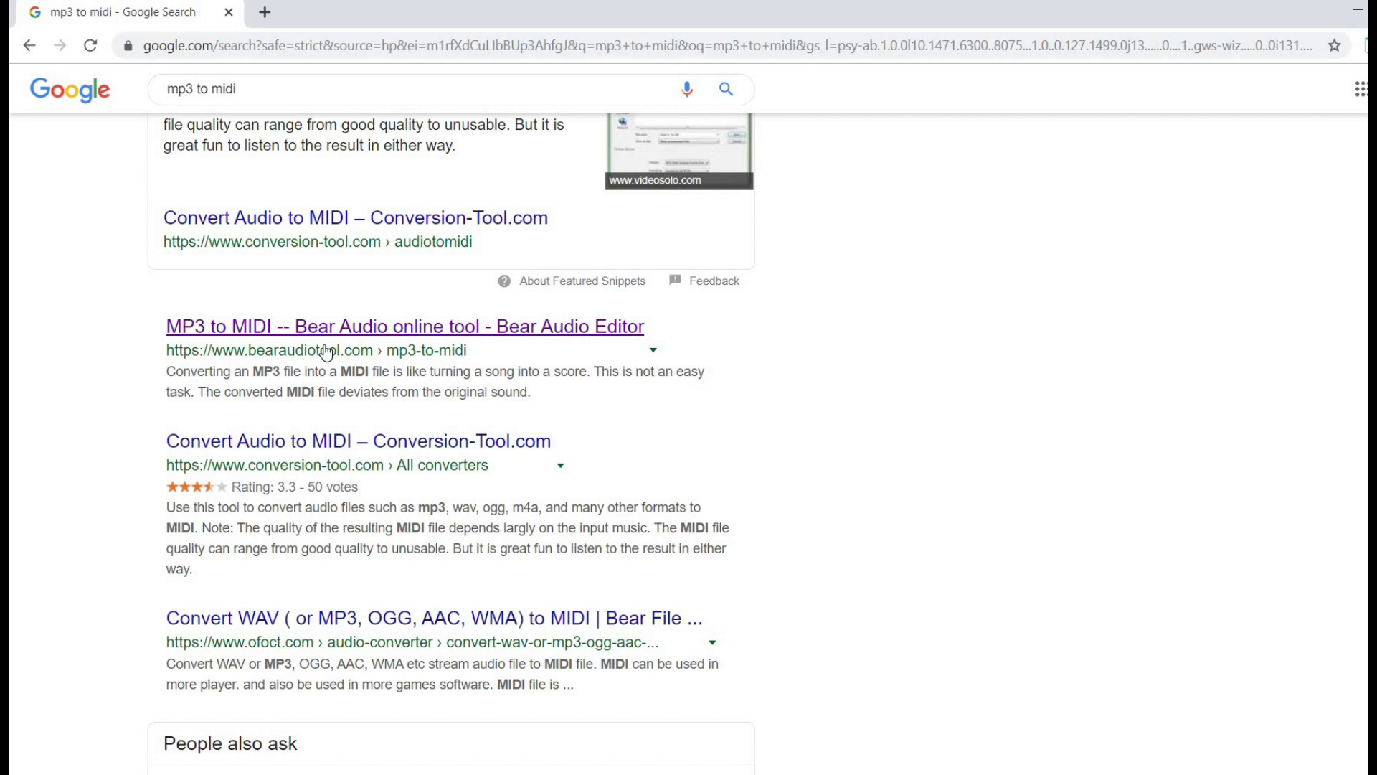
{"action": "left_click", "coordinate": [426, 330]}
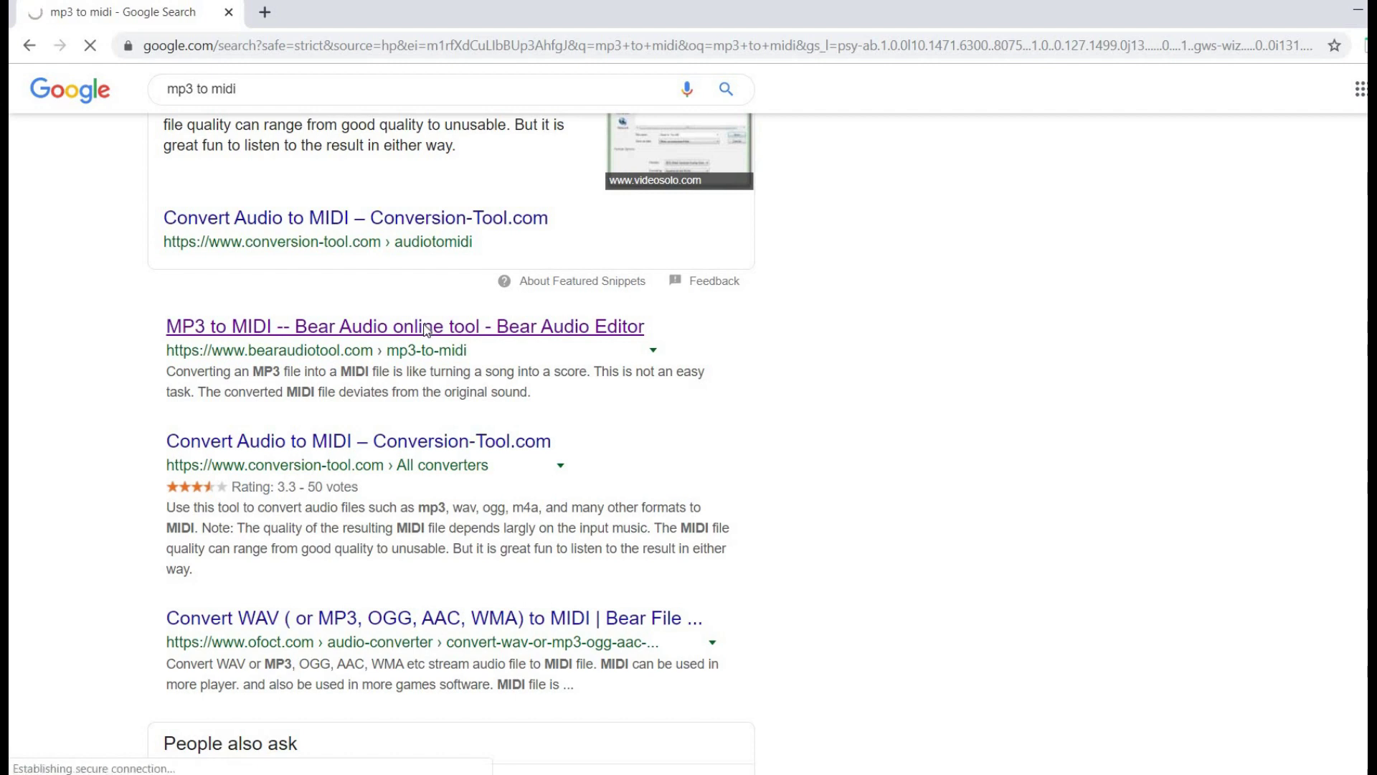
Step: Add the Audio with Vocal file from the Desktop to the converter and start its conversion to MIDI
{"action": "scroll", "coordinate": [426, 330], "scroll_direction": "down", "scroll_amount": 5}
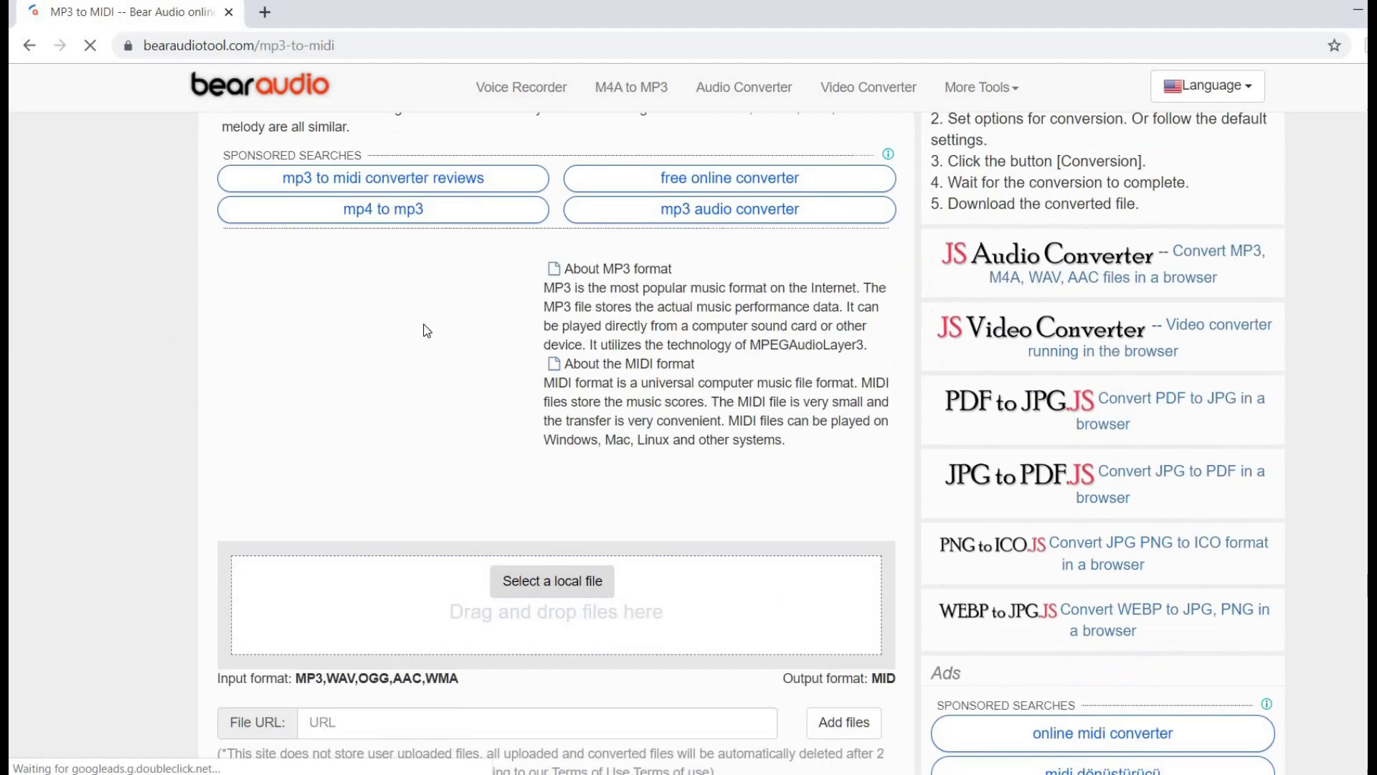
{"action": "scroll", "coordinate": [548, 400], "scroll_direction": "down", "scroll_amount": 1}
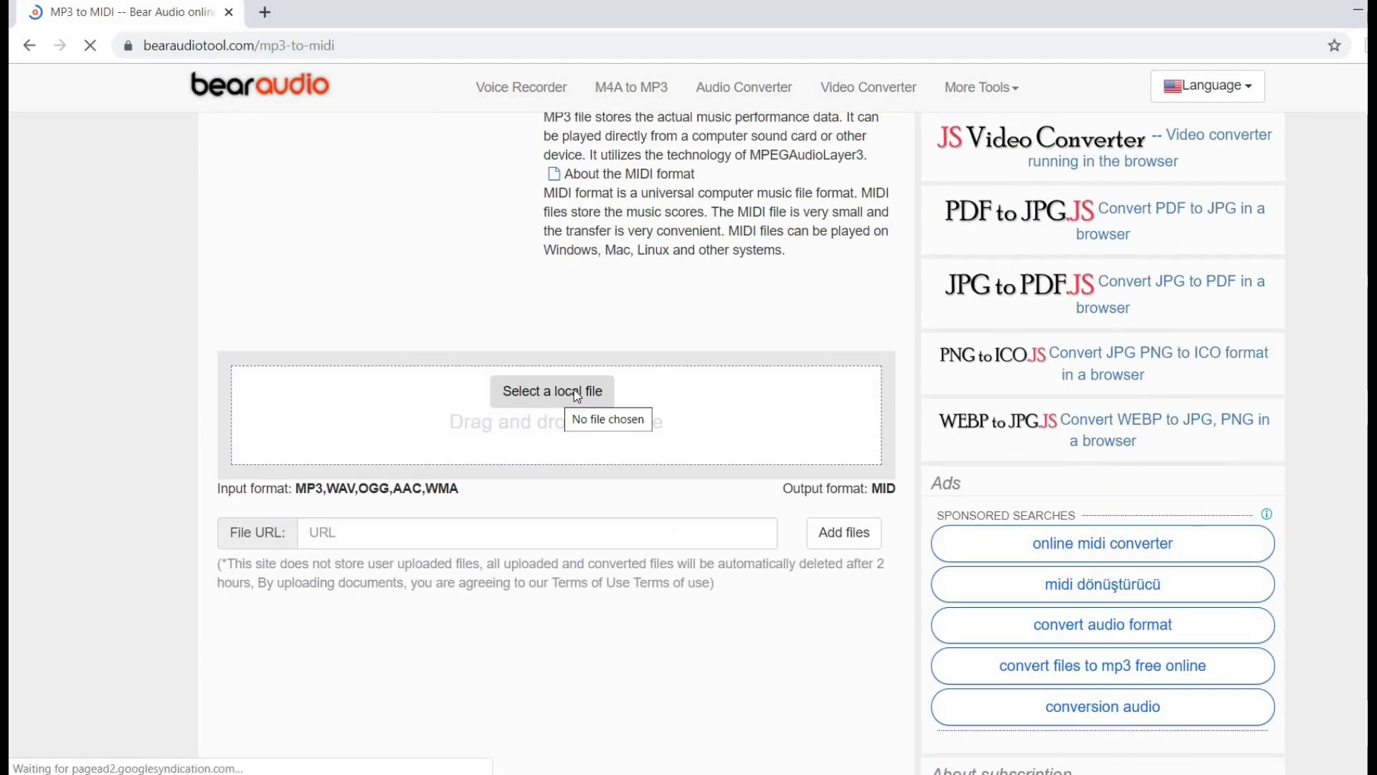
{"action": "left_click", "coordinate": [566, 391]}
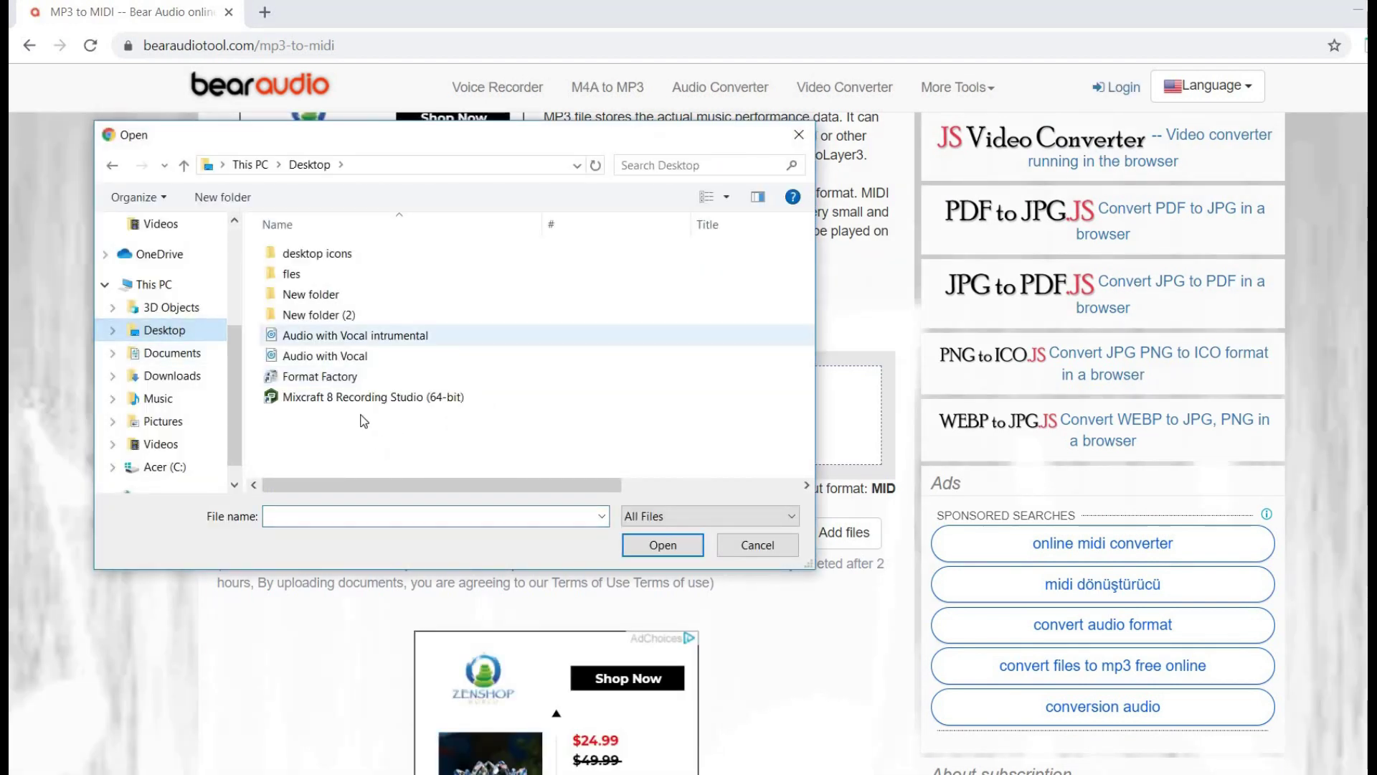
{"action": "double_click", "coordinate": [323, 358]}
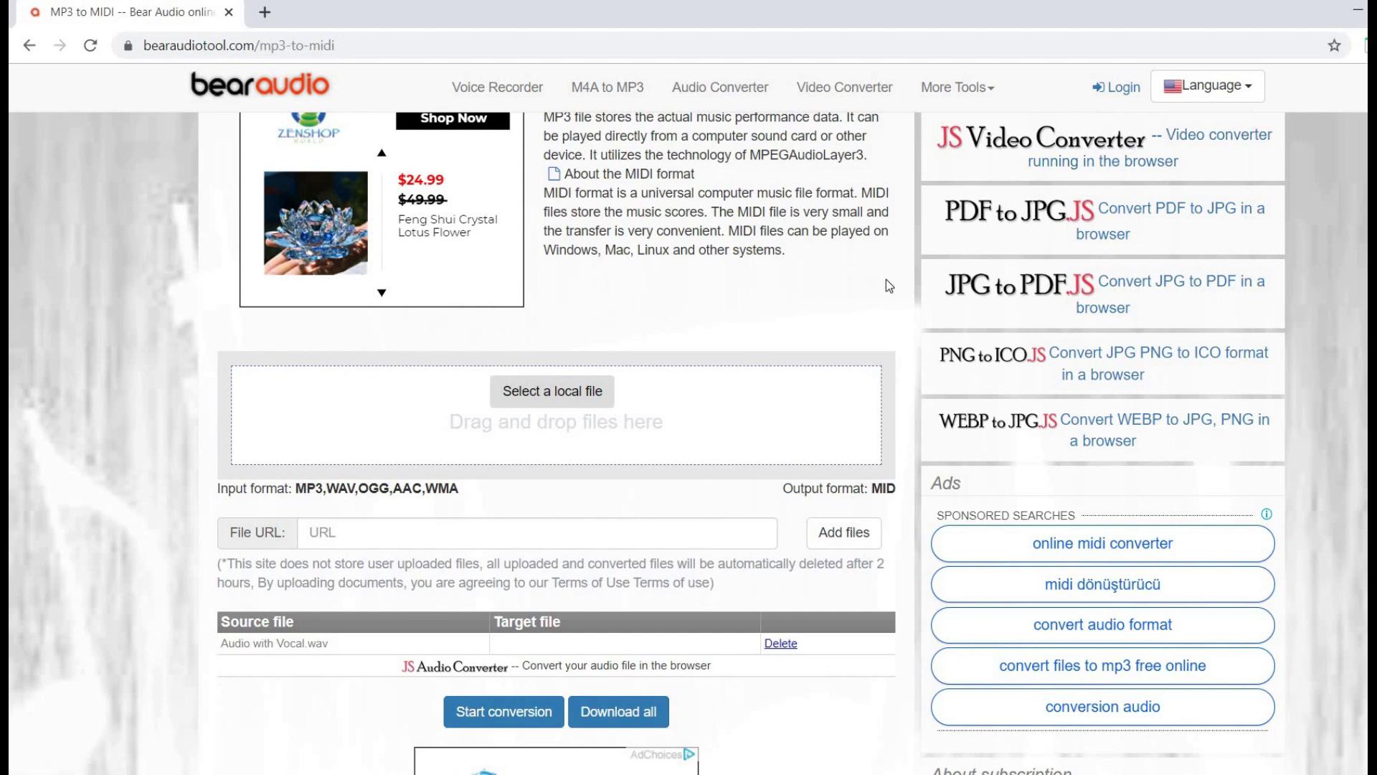
{"action": "scroll", "coordinate": [888, 285], "scroll_direction": "down", "scroll_amount": 4}
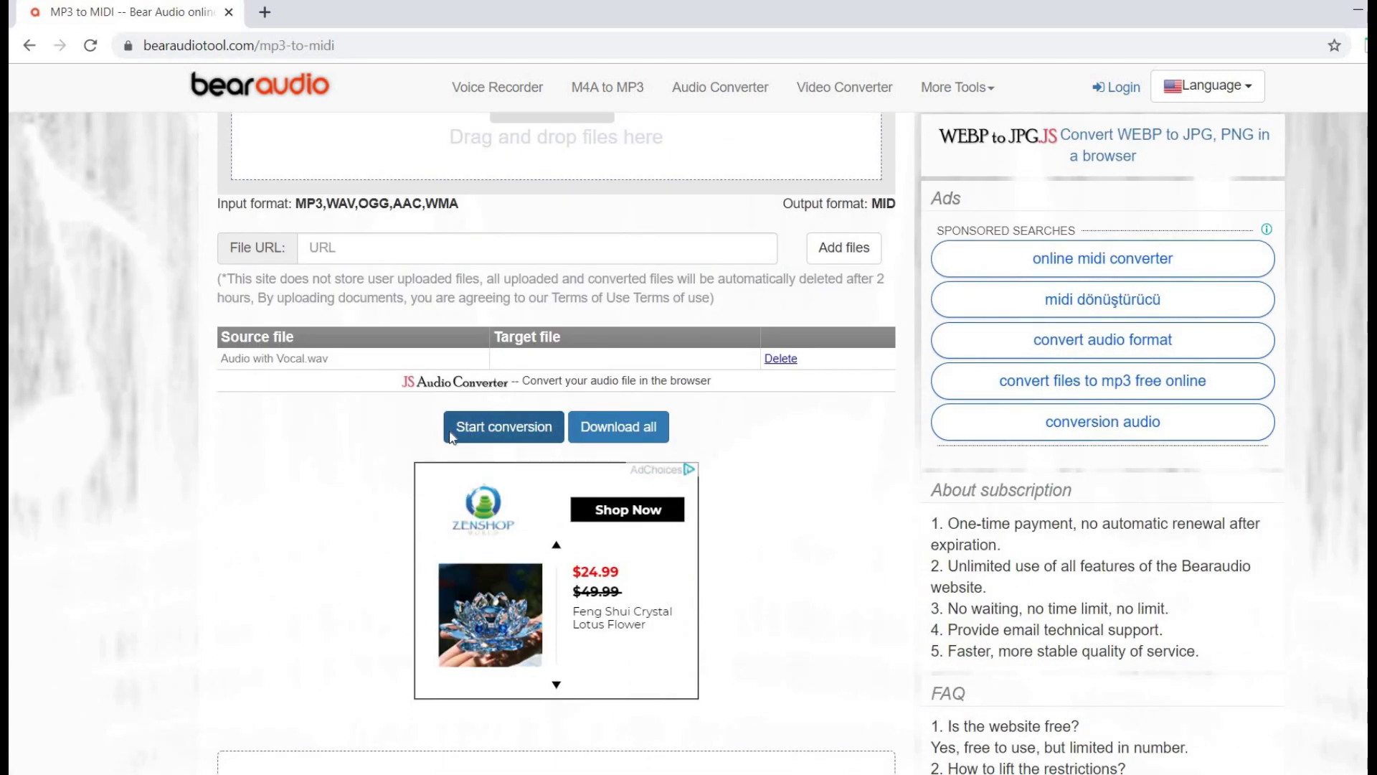
{"action": "left_click", "coordinate": [493, 440]}
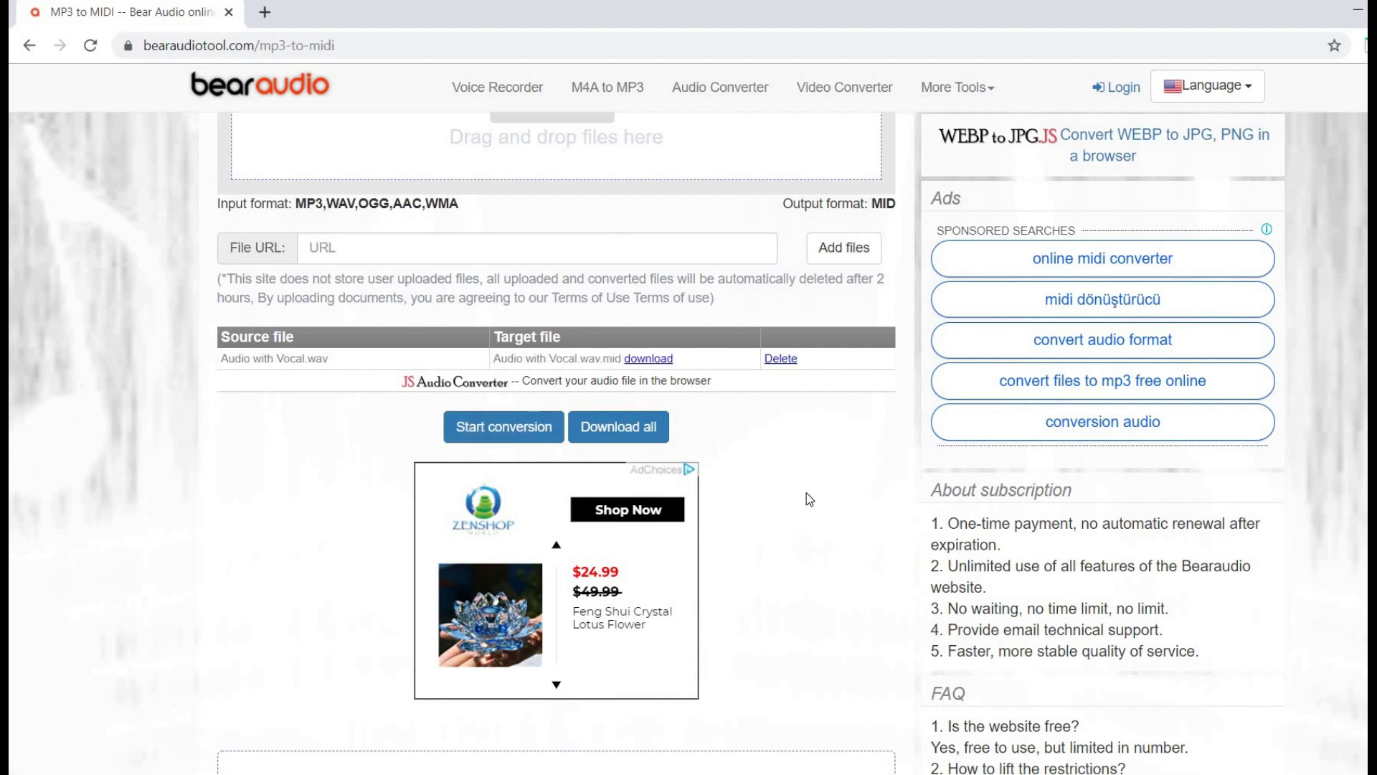
Step: Download the converted Audio with Vocal.wav.mid file and show it in its folder
{"action": "left_click", "coordinate": [658, 362]}
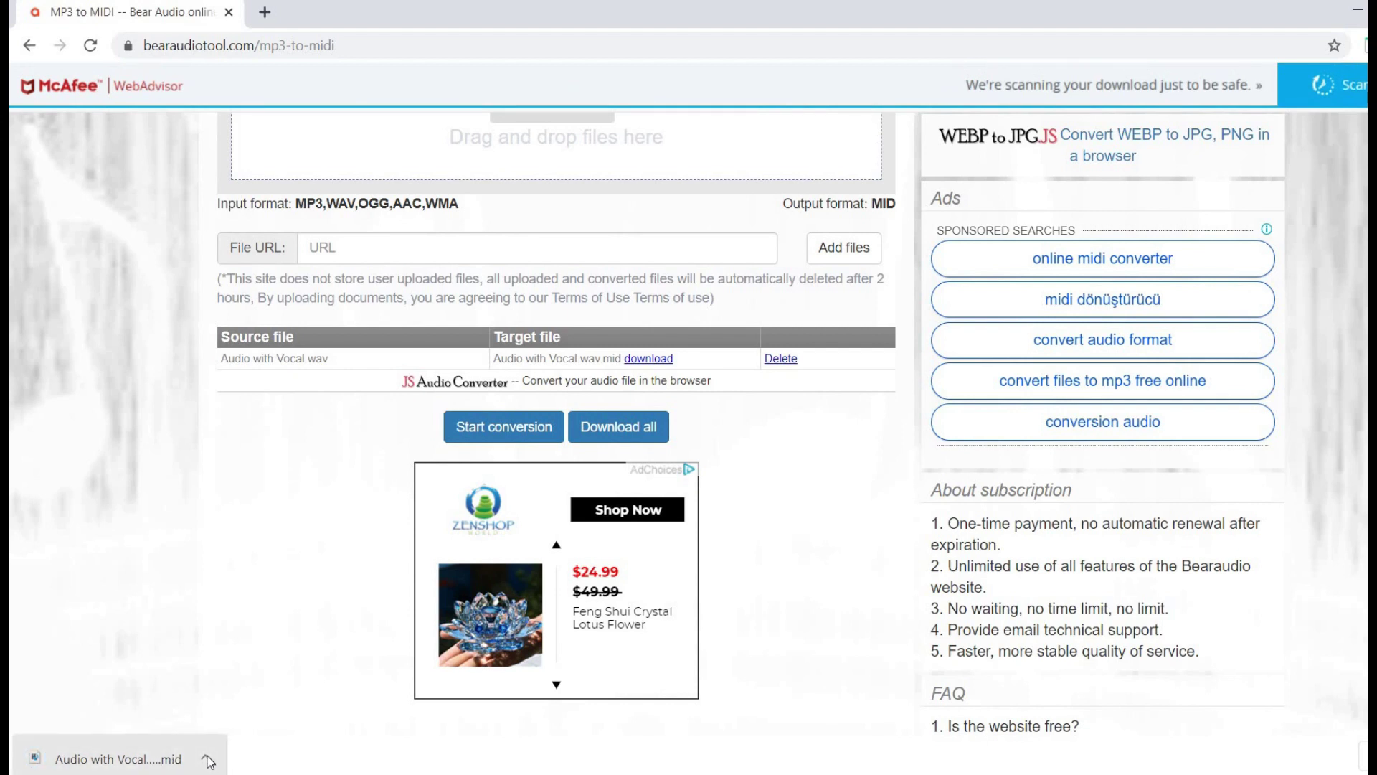
{"action": "left_click", "coordinate": [204, 757]}
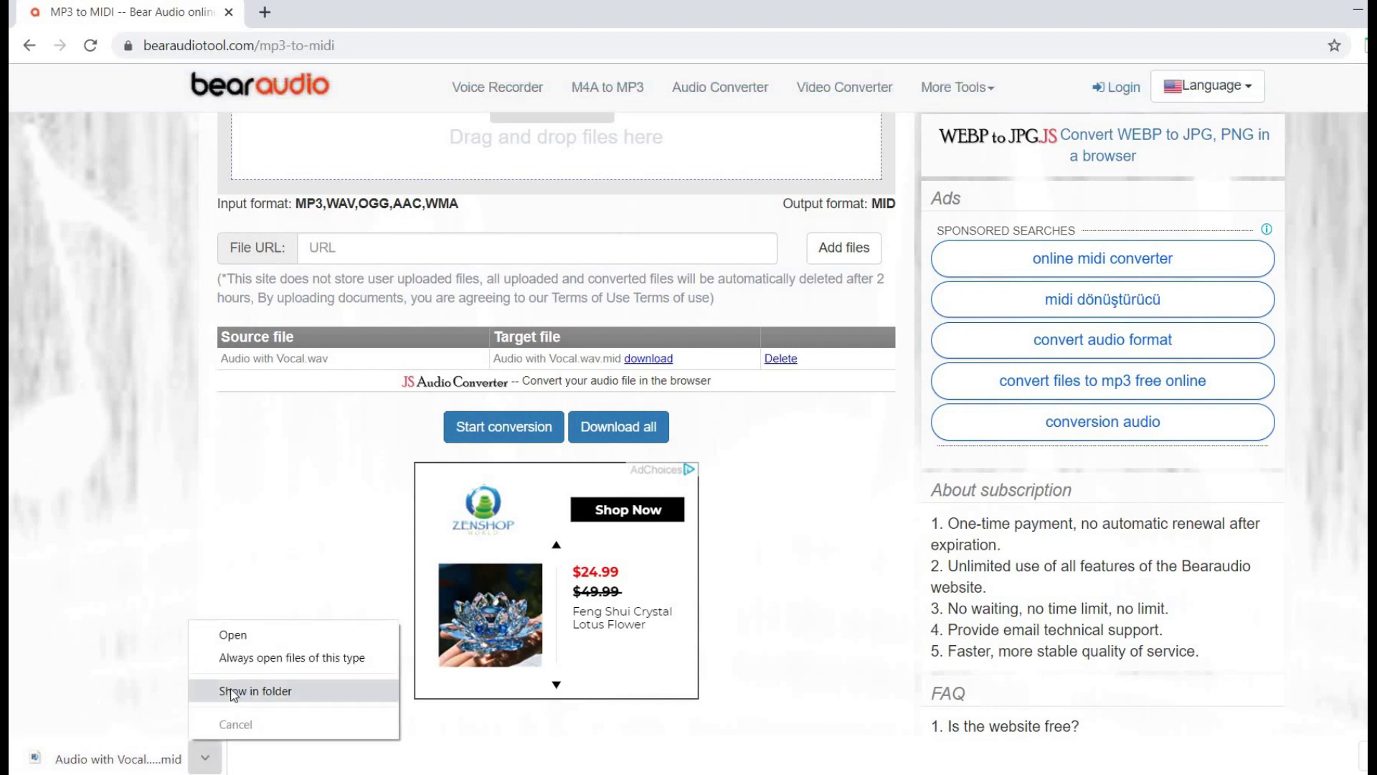
{"action": "left_click", "coordinate": [236, 690]}
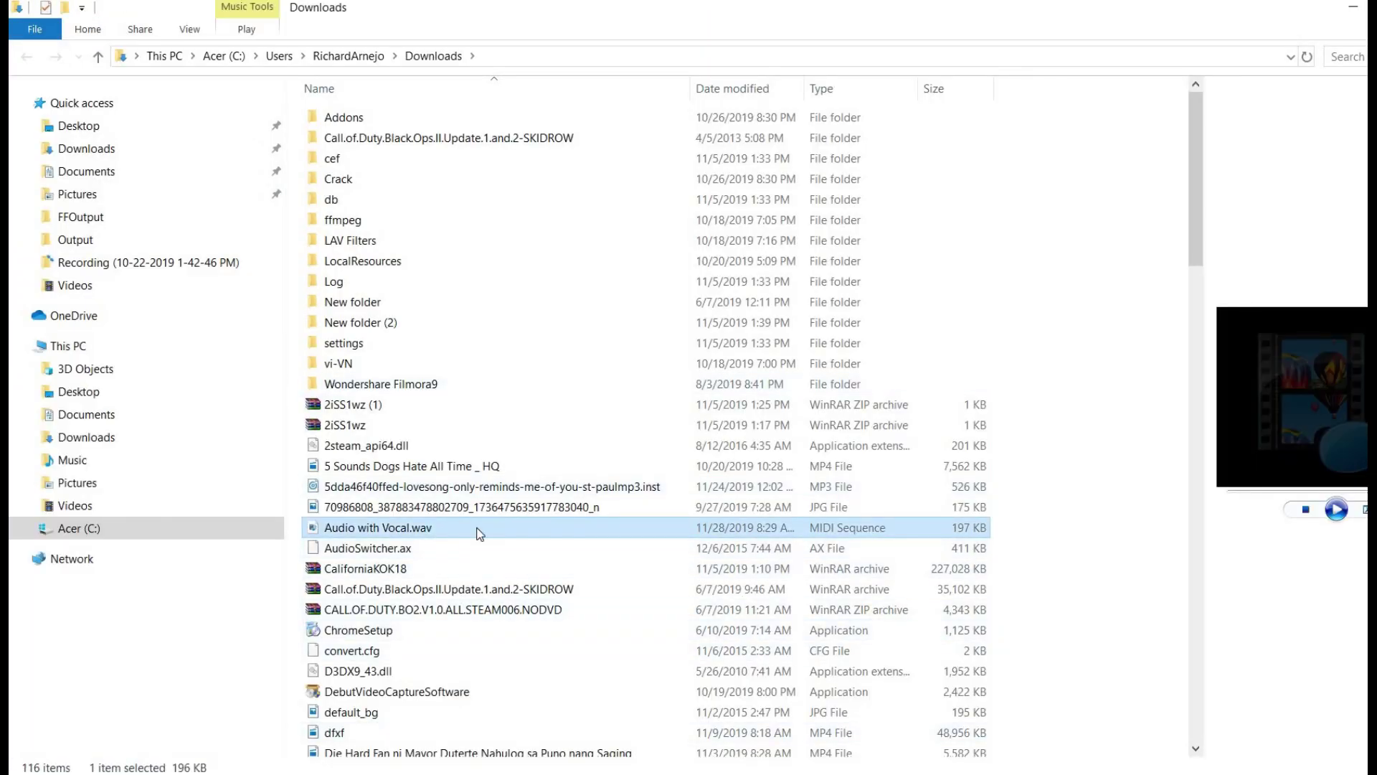
Step: Copy the Audio with Vocal.wav MIDI file from Downloads to the desktop, beside the instrumental file
{"action": "right_click", "coordinate": [444, 528]}
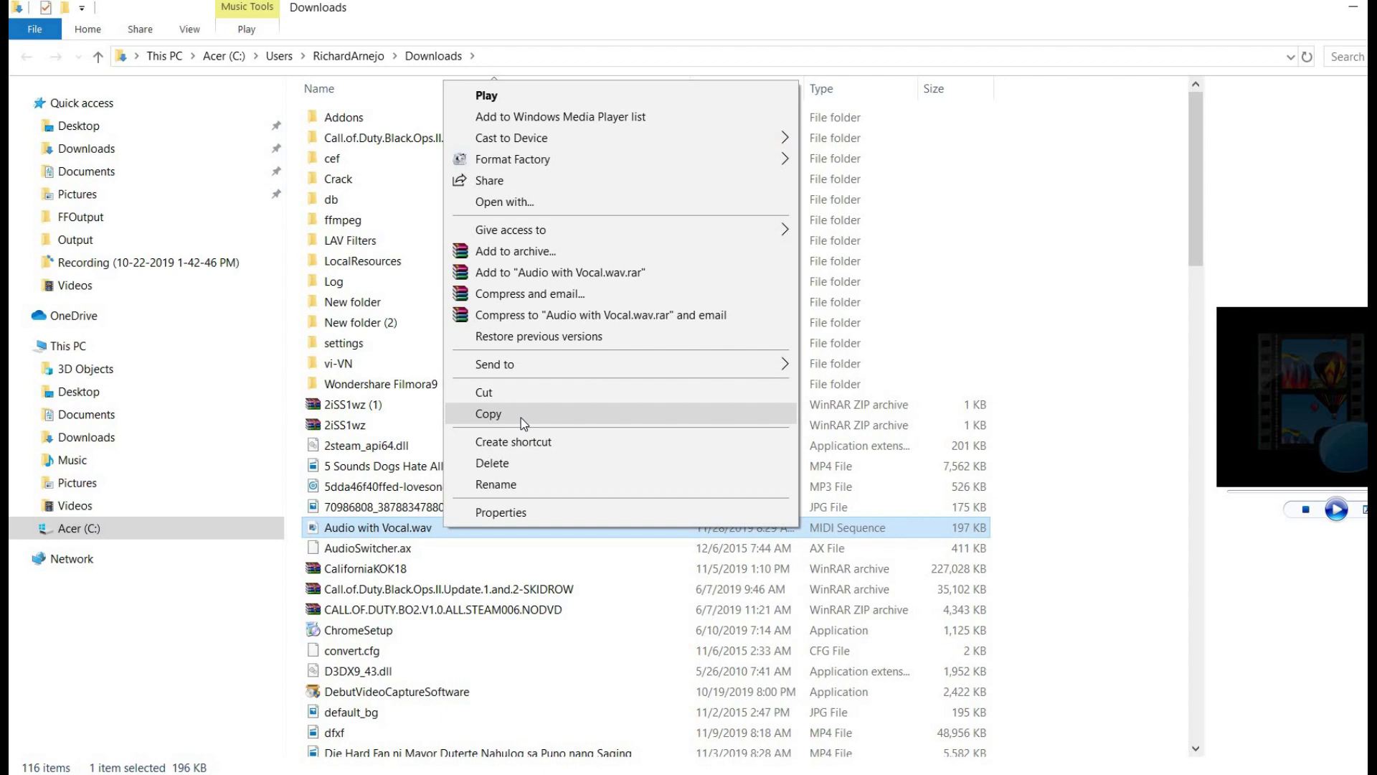
{"action": "left_click", "coordinate": [536, 417]}
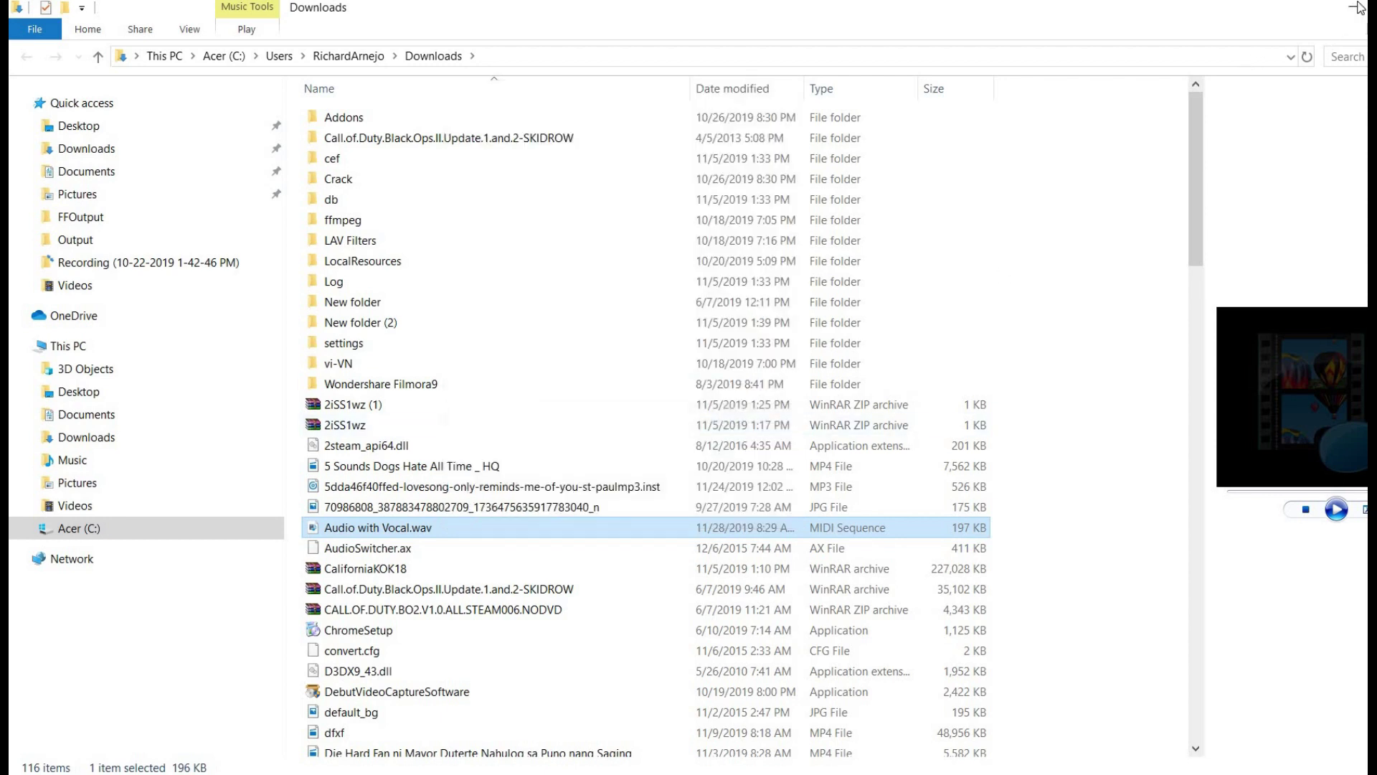
{"action": "left_click", "coordinate": [1352, 9]}
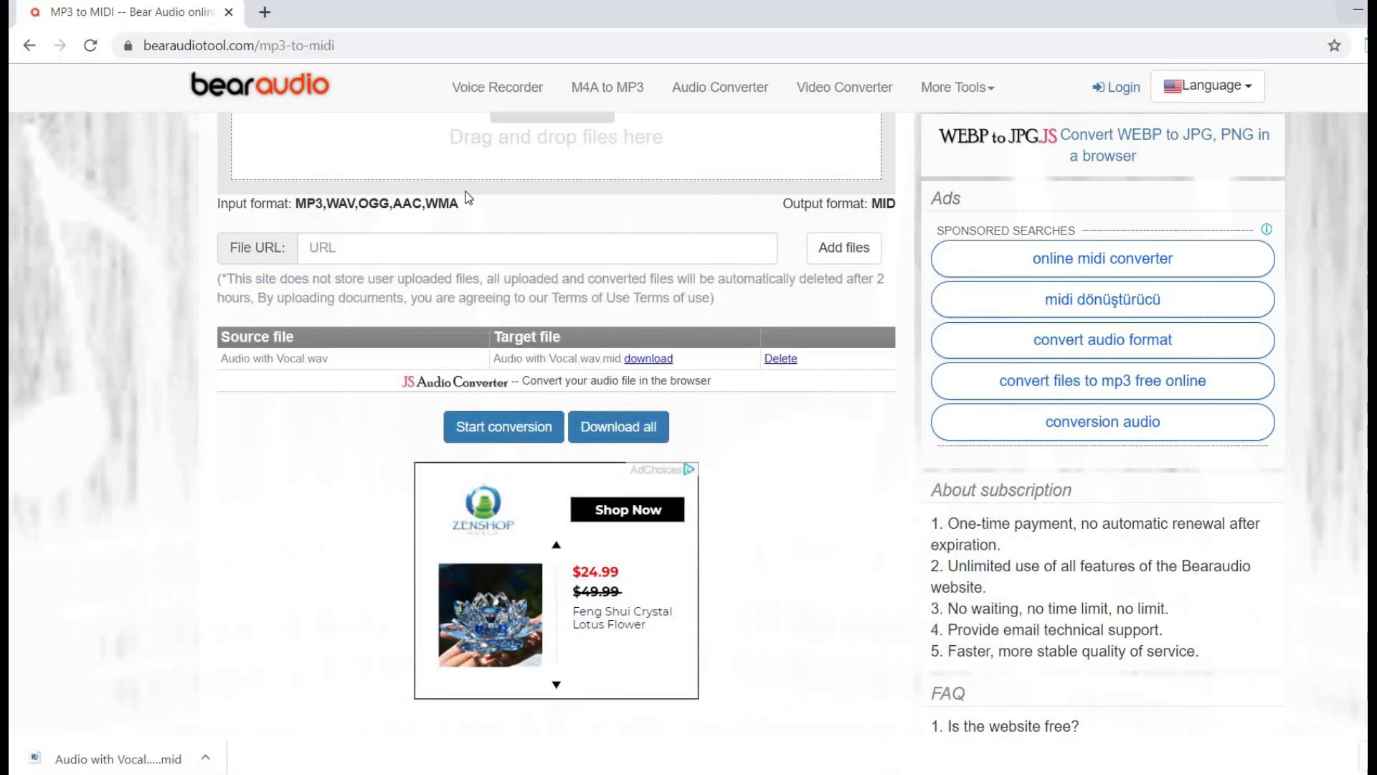
{"action": "key", "text": "super+d"}
{"action": "right_click", "coordinate": [550, 269]}
{"action": "left_click", "coordinate": [502, 278]}
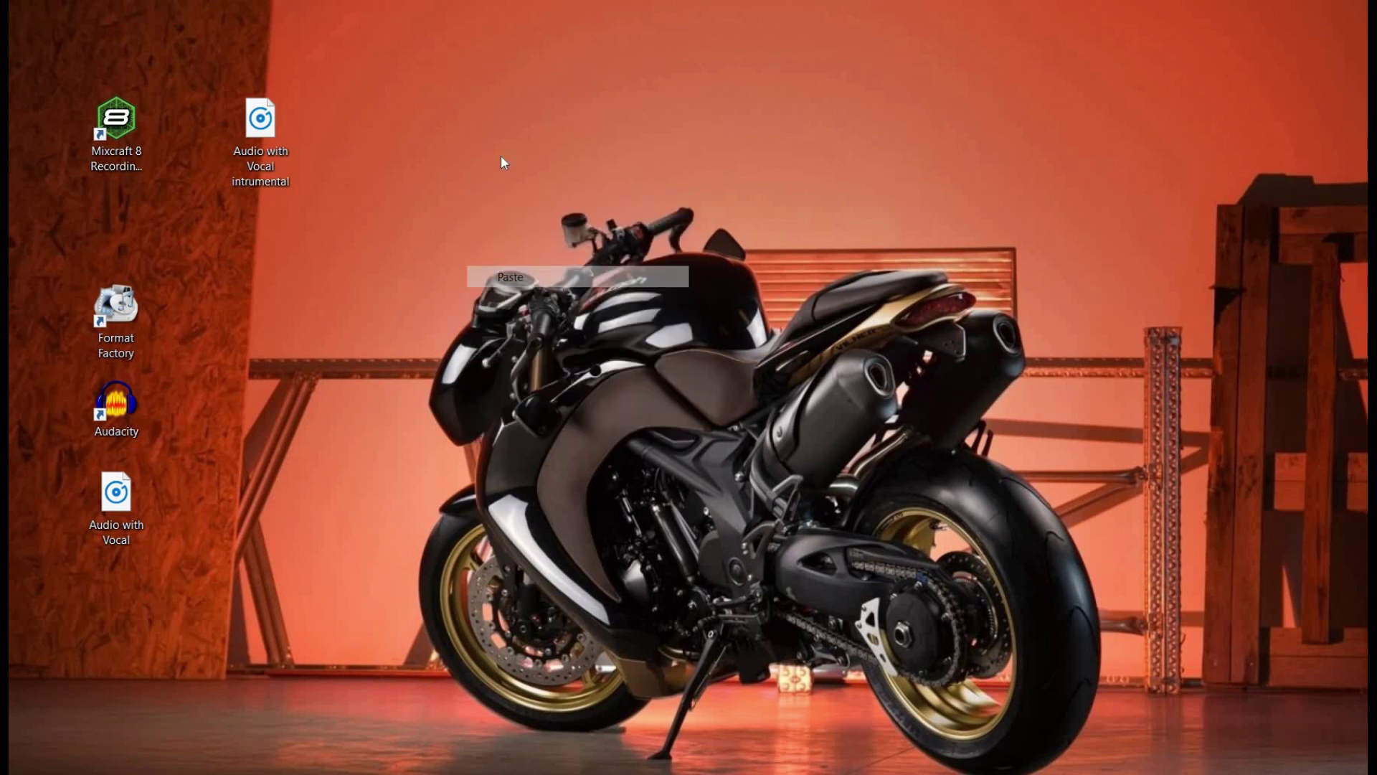
{"action": "left_click_drag", "start_coordinate": [471, 157], "coordinate": [399, 158]}
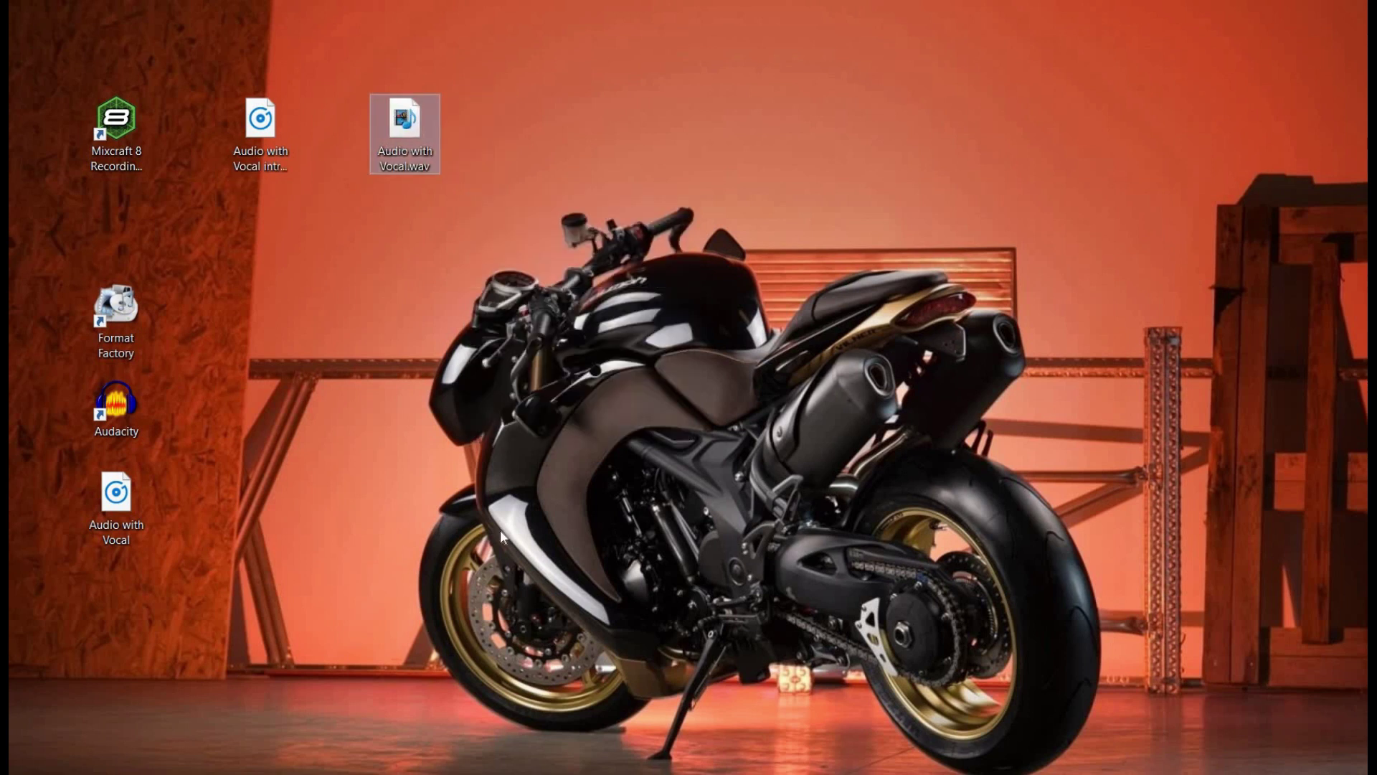
Step: Rename the desktop MIDI file as Audio with Vocal midi
{"action": "right_click", "coordinate": [400, 159]}
{"action": "key", "text": "Return"}
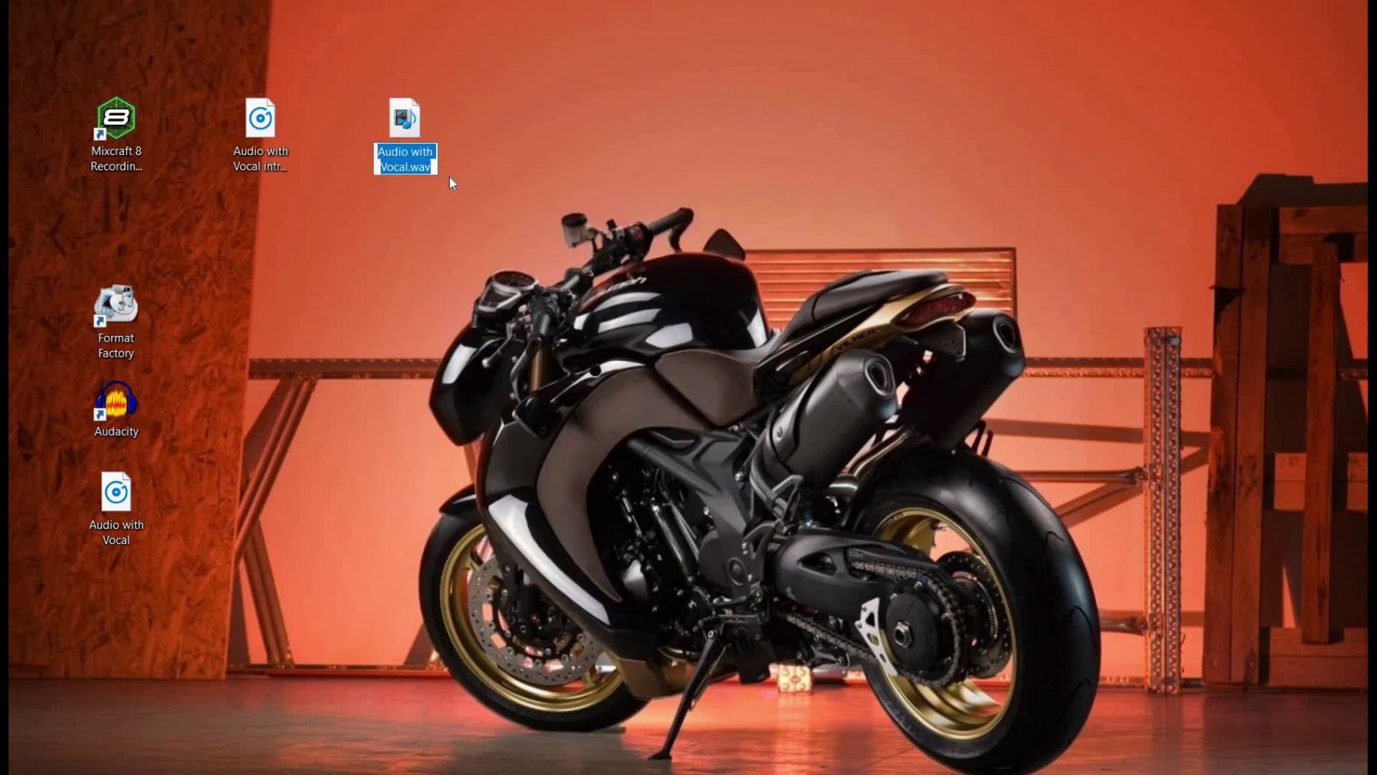
{"action": "key", "text": "End"}
{"action": "key", "text": "BackSpace"}
{"action": "key", "text": "BackSpace"}
{"action": "key", "text": "BackSpace"}
{"action": "key", "text": "BackSpace"}
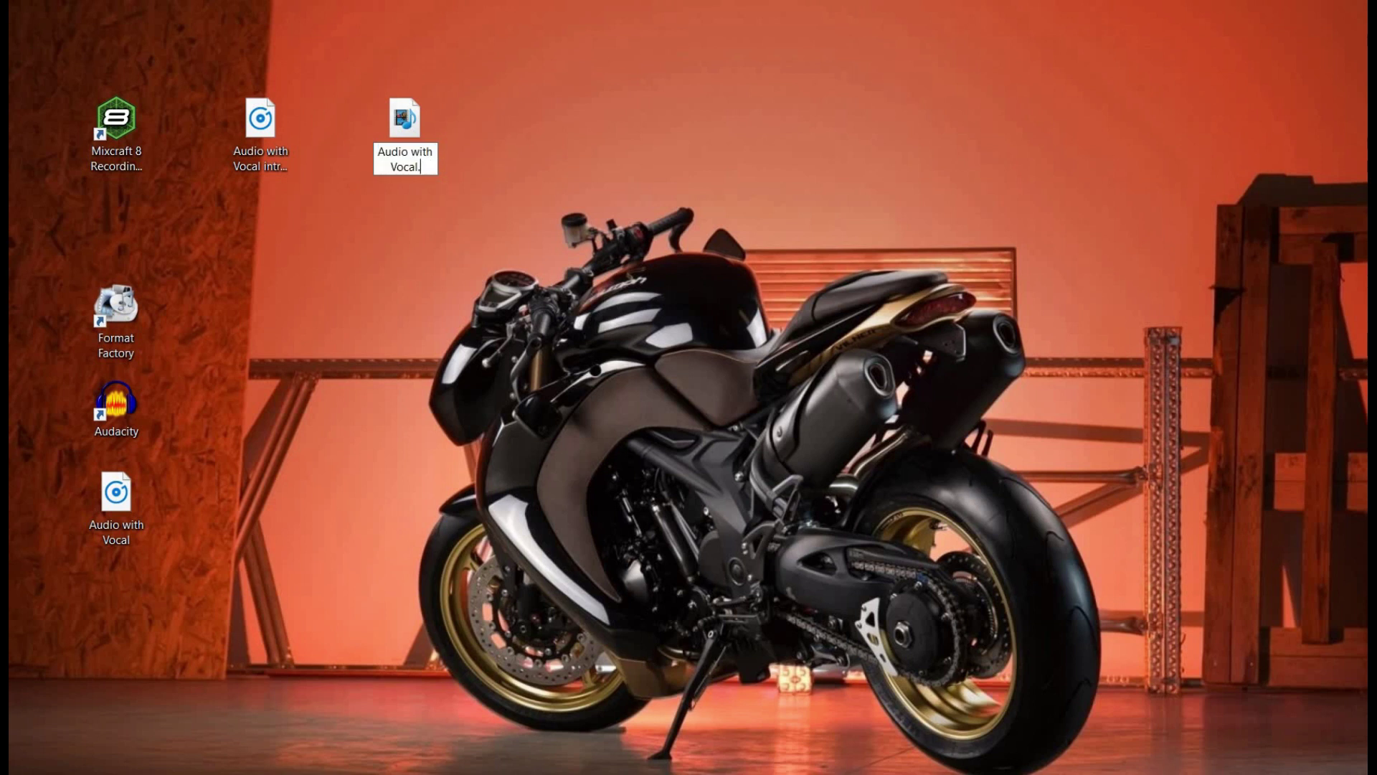
{"action": "type", "text": "mdi"}
{"action": "key", "text": "Return"}
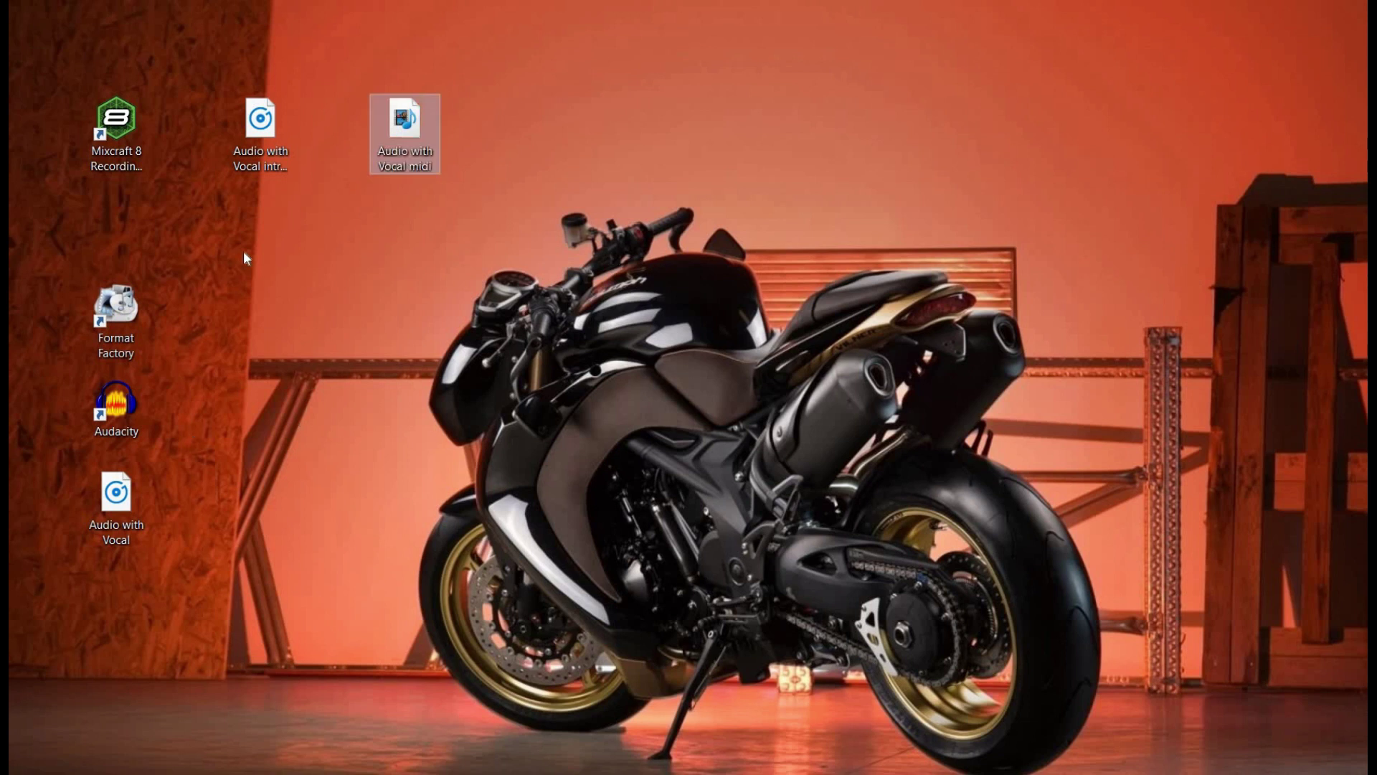
{"action": "left_click", "coordinate": [253, 154]}
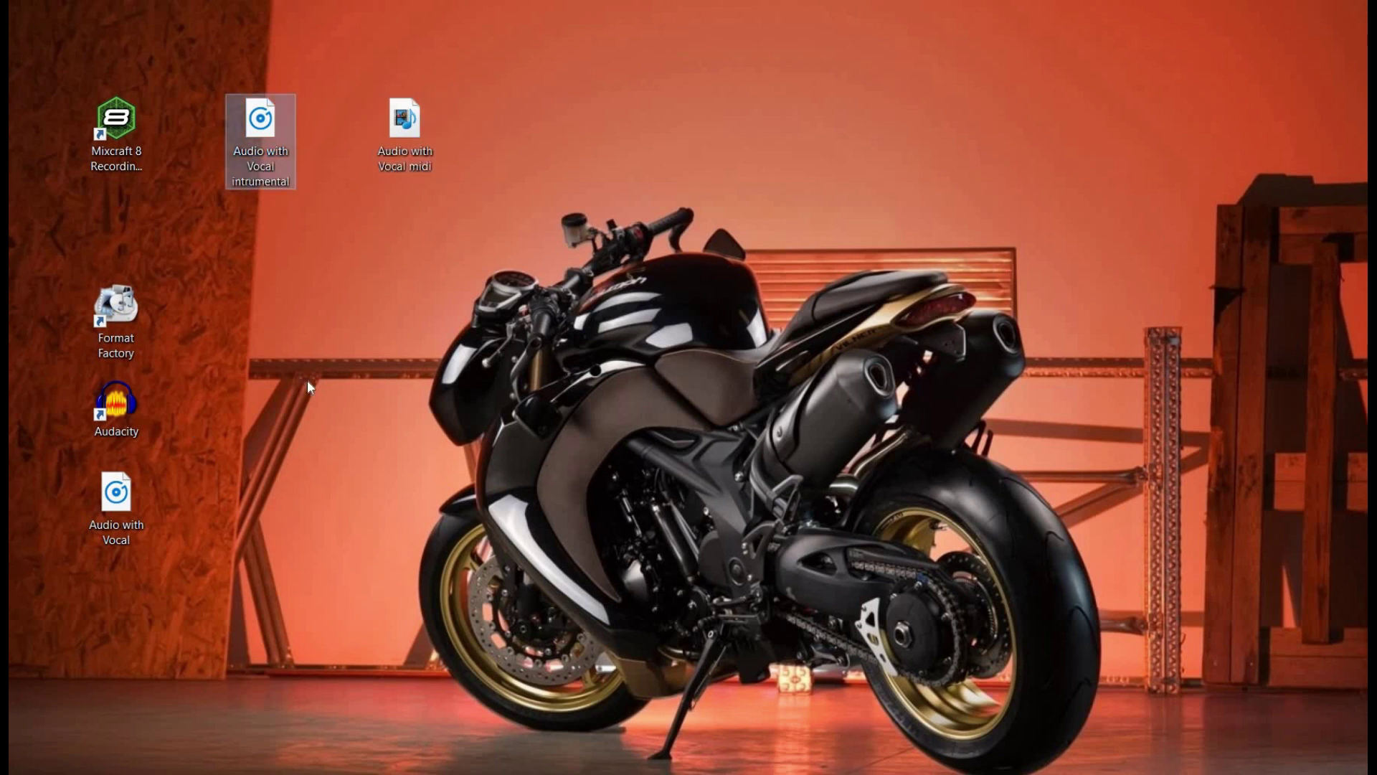
{"action": "left_click", "coordinate": [405, 151]}
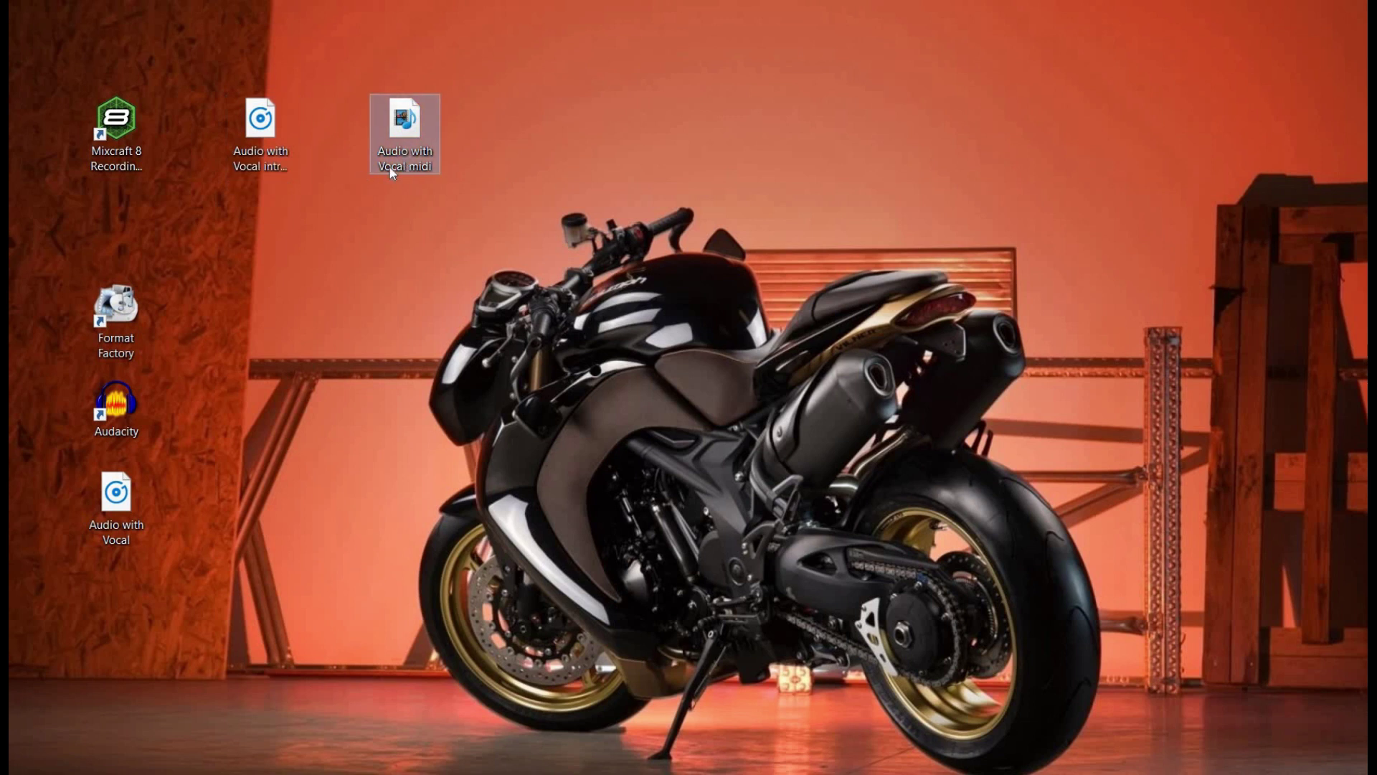
{"action": "mouse_move", "coordinate": [401, 149]}
{"action": "left_click", "coordinate": [434, 201]}
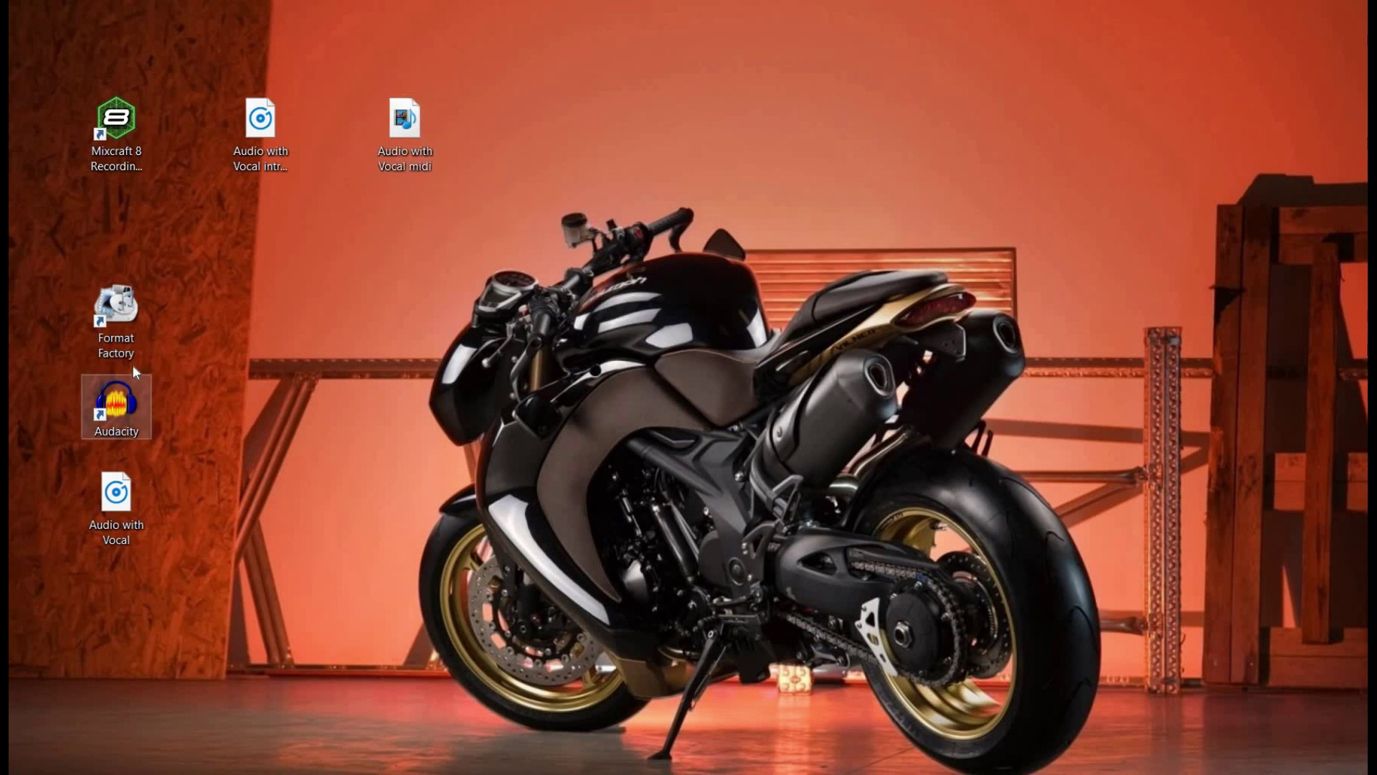
Step: Convert Audio with Vocal midi.mid to WAV in Format Factory with output to C:\FFOutput, and close the program once finished
{"action": "double_click", "coordinate": [128, 325]}
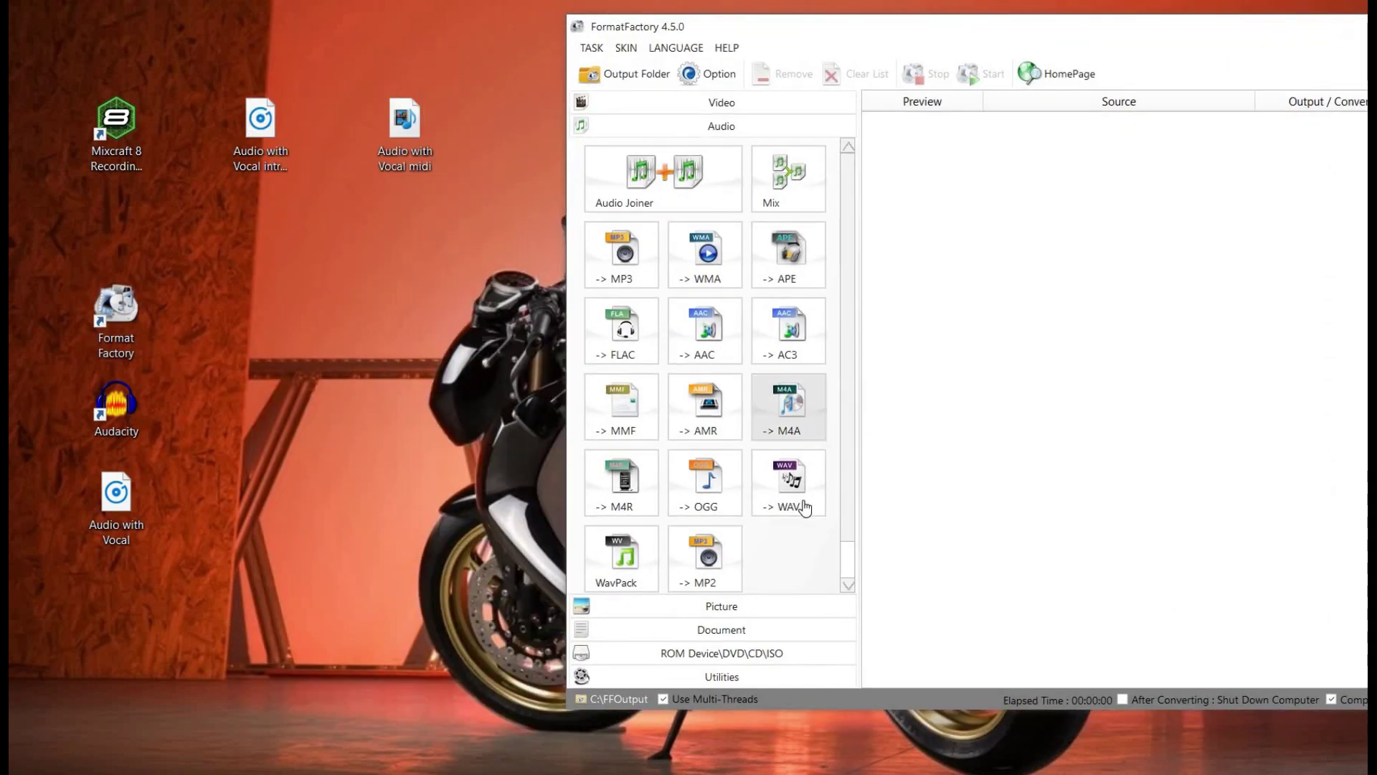
{"action": "left_click", "coordinate": [794, 499]}
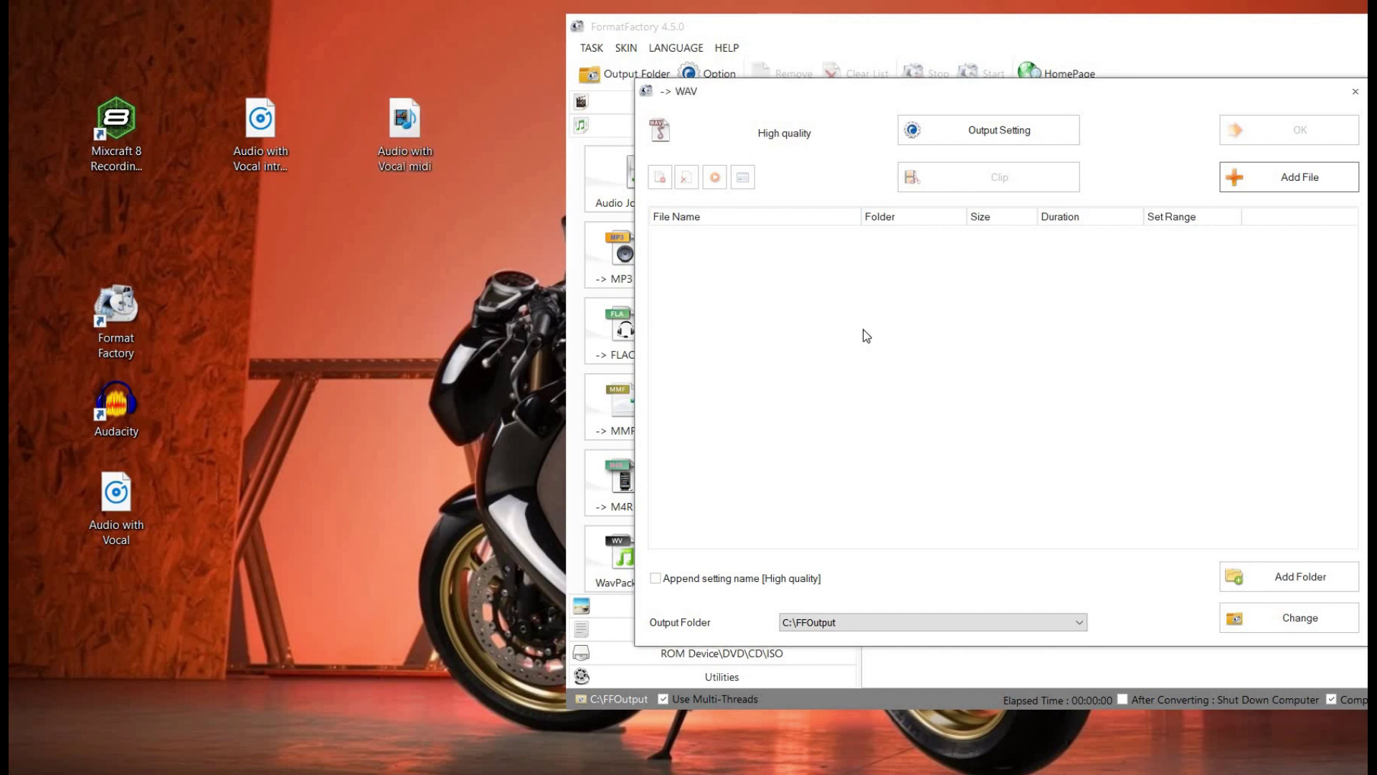
{"action": "left_click_drag", "start_coordinate": [867, 335], "coordinate": [867, 329]}
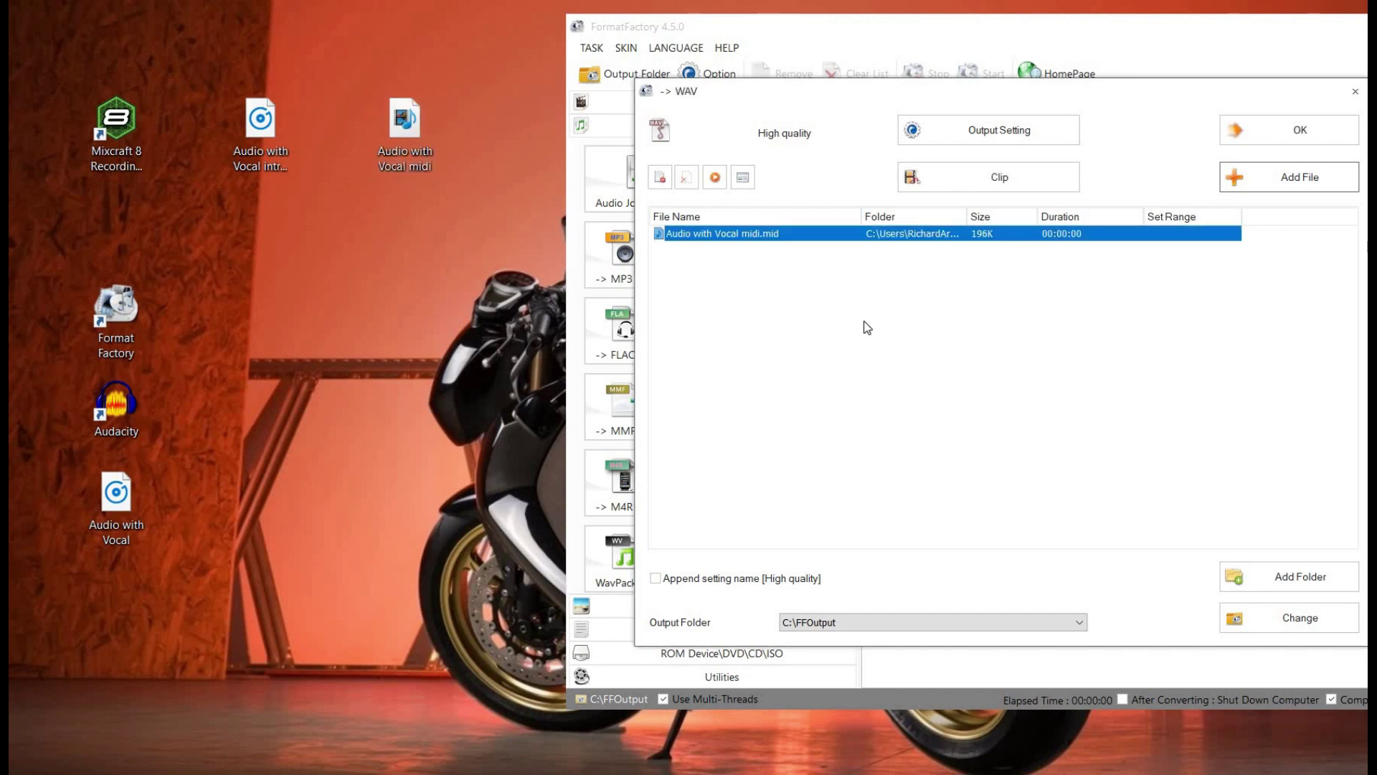
{"action": "left_click", "coordinate": [1314, 134]}
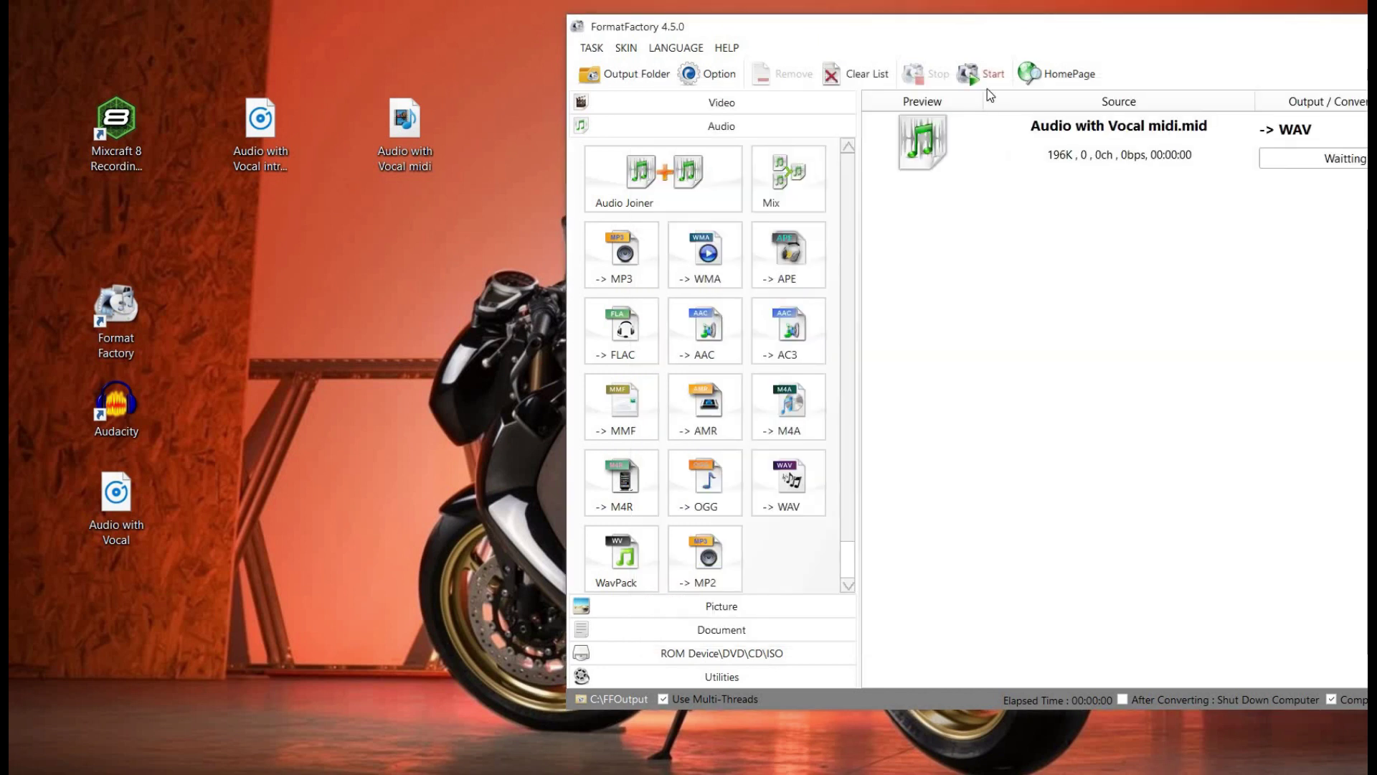
{"action": "left_click_drag", "start_coordinate": [976, 33], "coordinate": [902, 35]}
{"action": "left_click", "coordinate": [908, 76]}
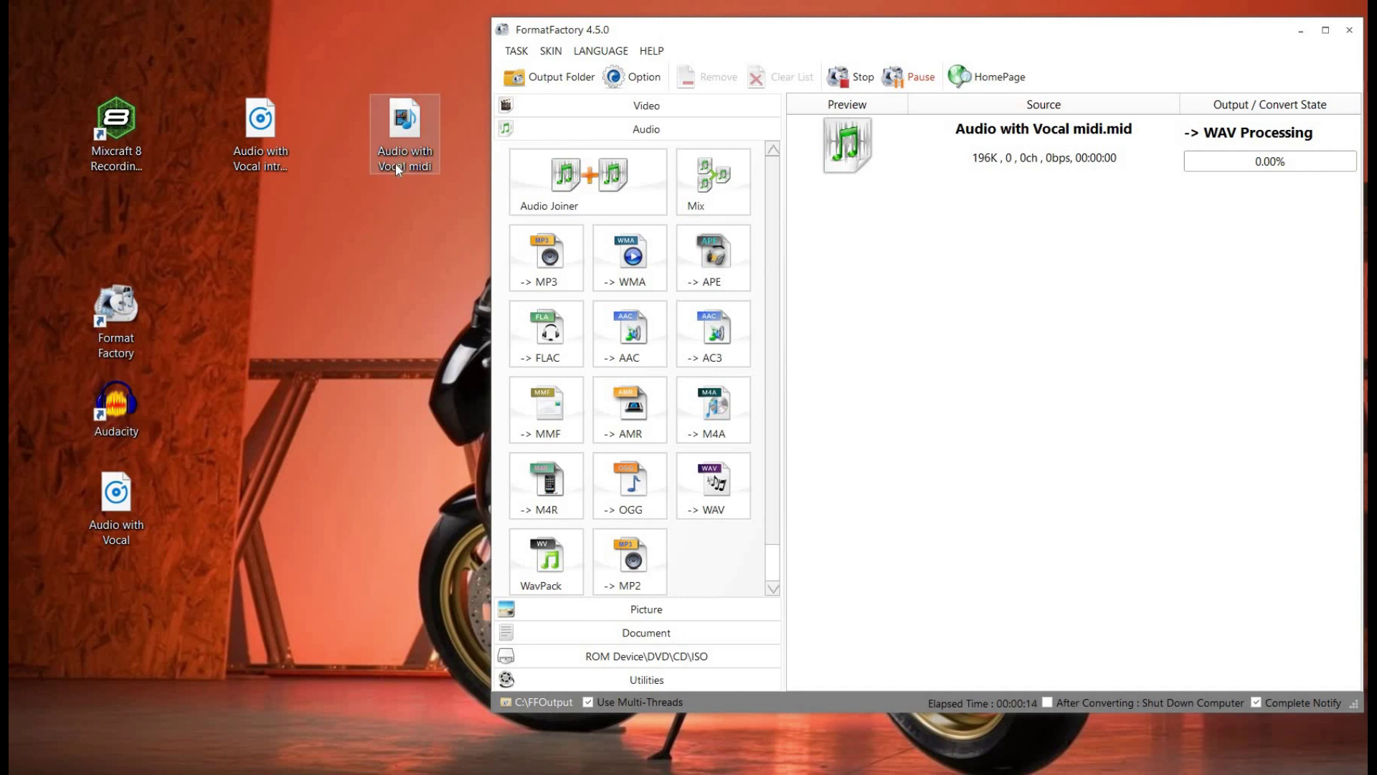
{"action": "left_click", "coordinate": [118, 430]}
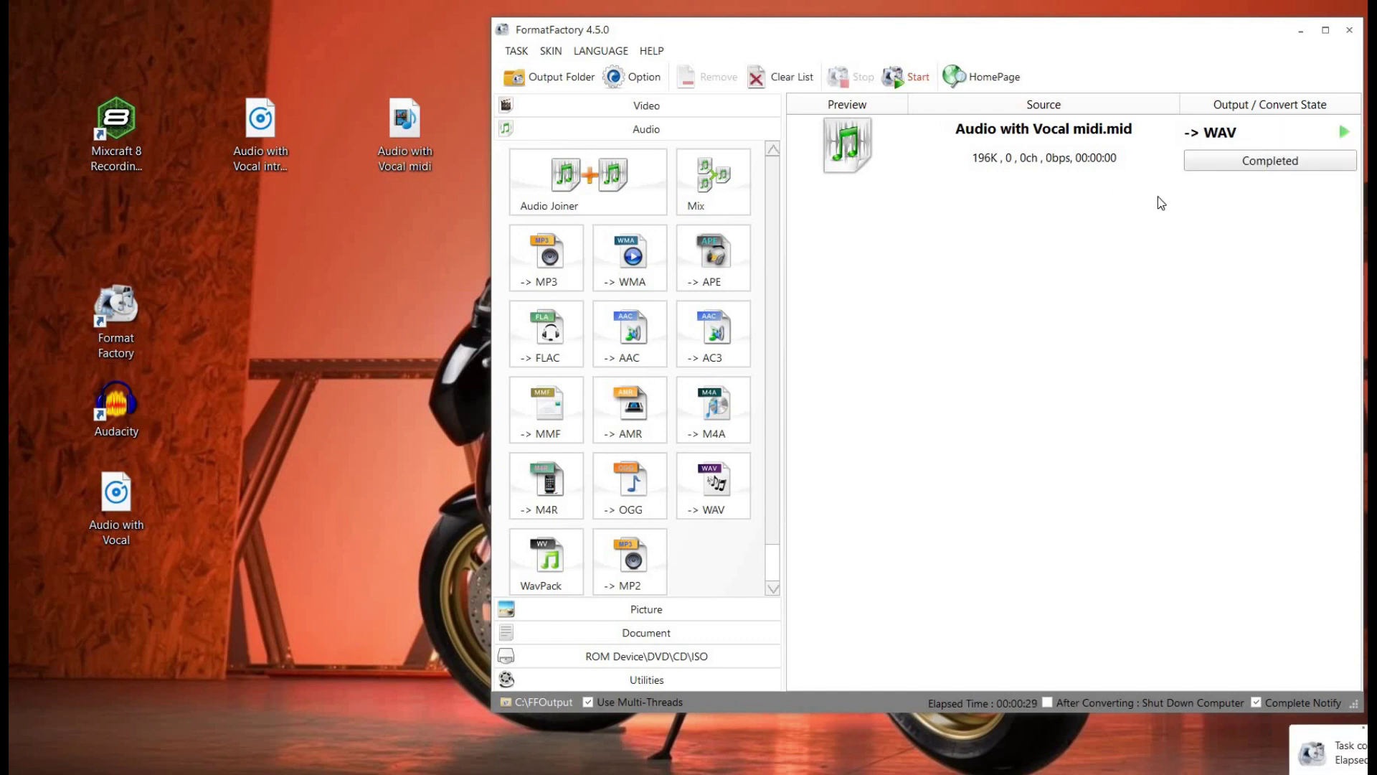
{"action": "left_click", "coordinate": [1350, 32]}
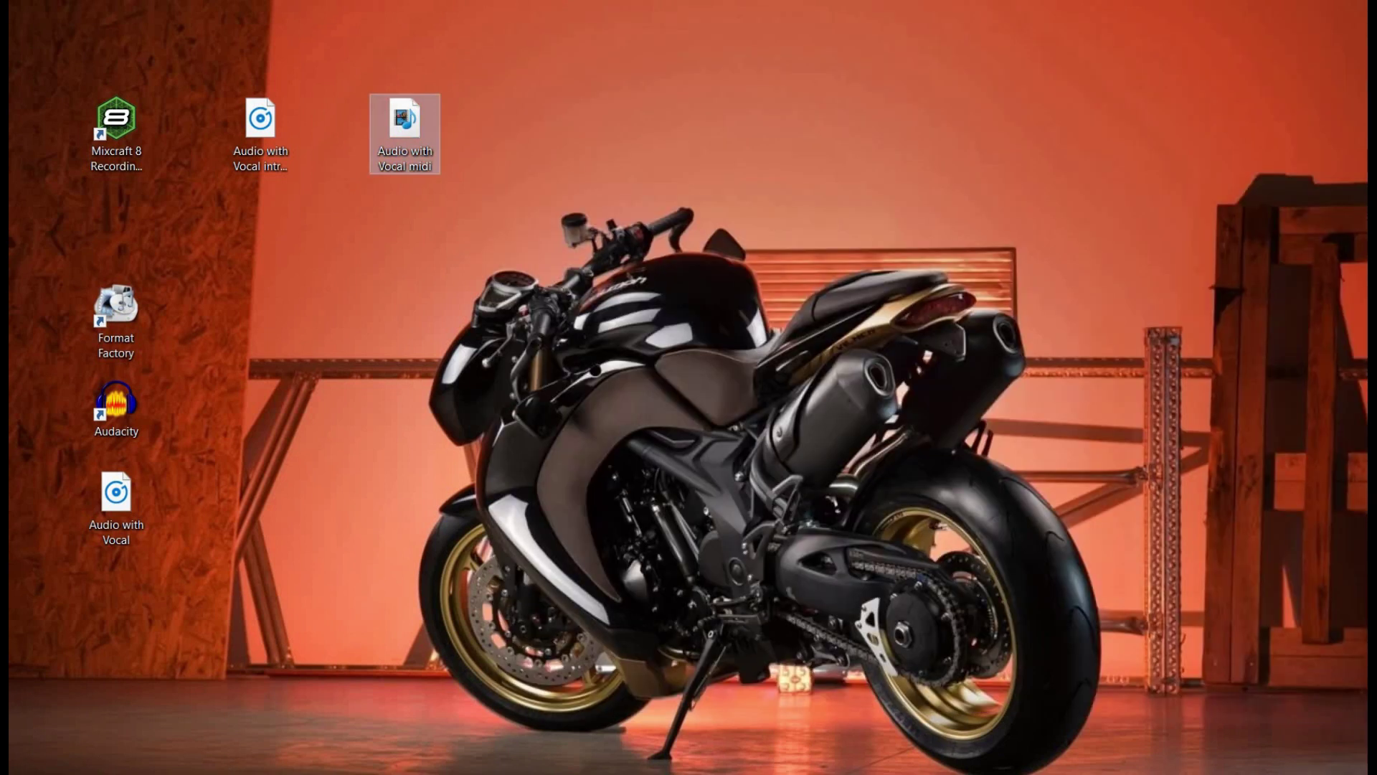
Step: Copy the converted Audio with Vocal midi audio file from the FFOutput folder on drive C to the desktop
{"action": "key", "text": "super+e"}
{"action": "key", "text": "Return"}
{"action": "left_click", "coordinate": [361, 118]}
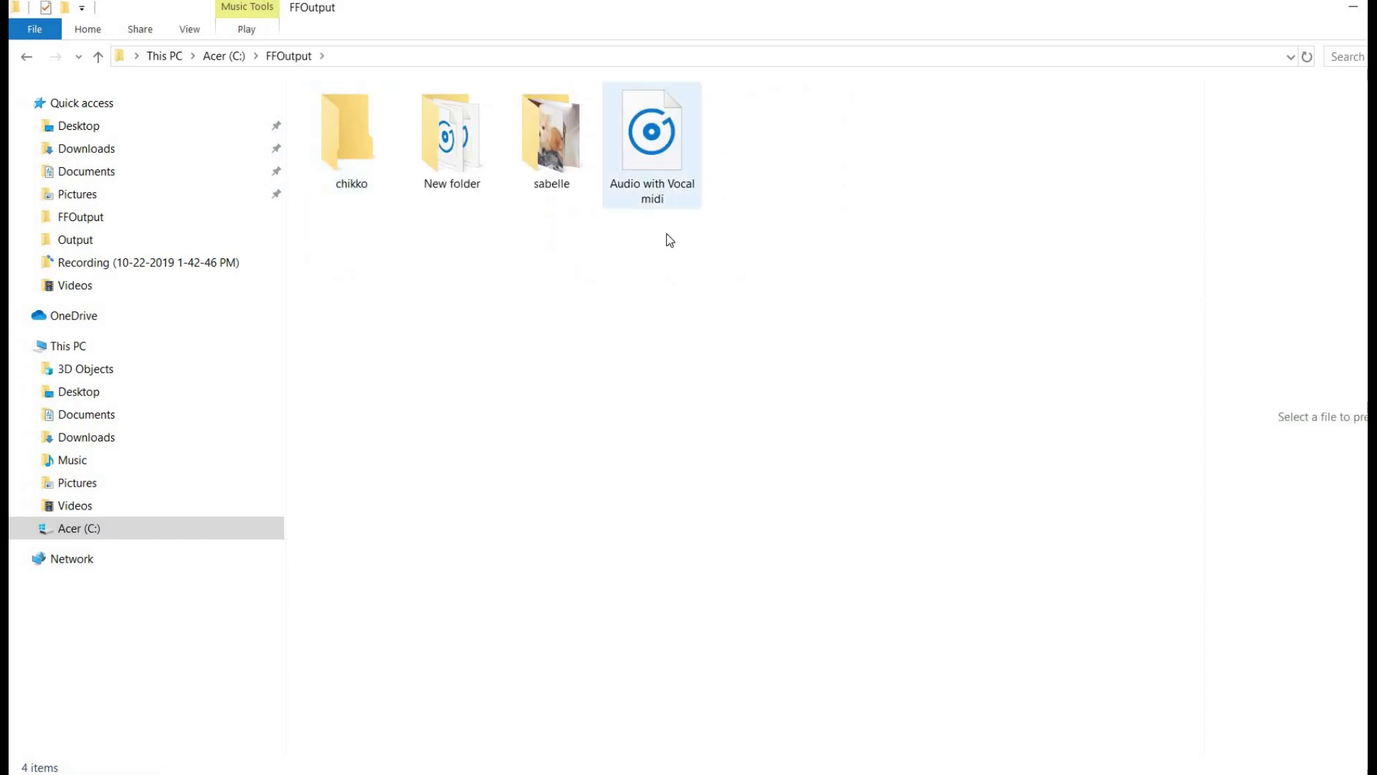
{"action": "right_click", "coordinate": [651, 144]}
{"action": "left_click", "coordinate": [718, 470]}
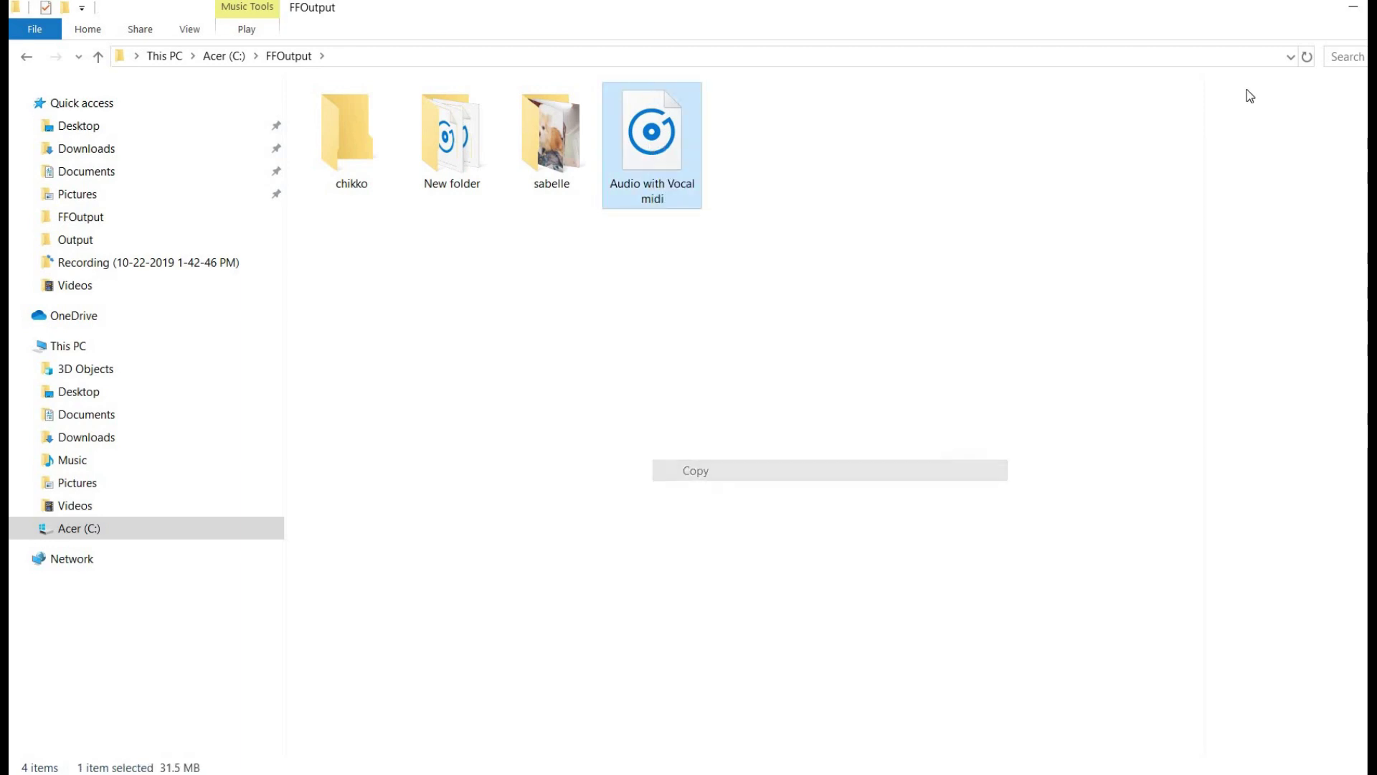
{"action": "key", "text": "super+d"}
{"action": "right_click", "coordinate": [564, 187]}
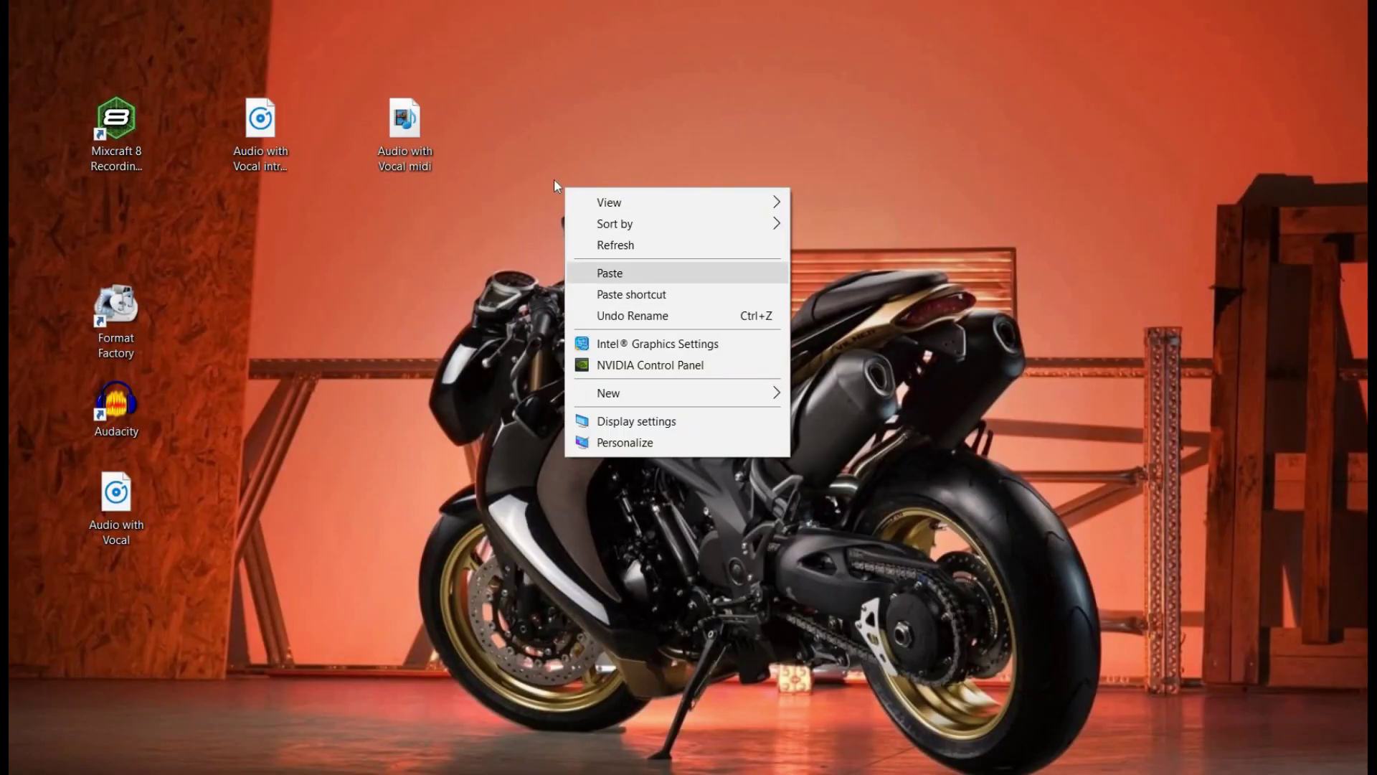
{"action": "key", "text": "p"}
Step: Delete the original MIDI sequence version of Audio with Vocal midi from the desktop, keeping the converted audio file
{"action": "right_click", "coordinate": [420, 169]}
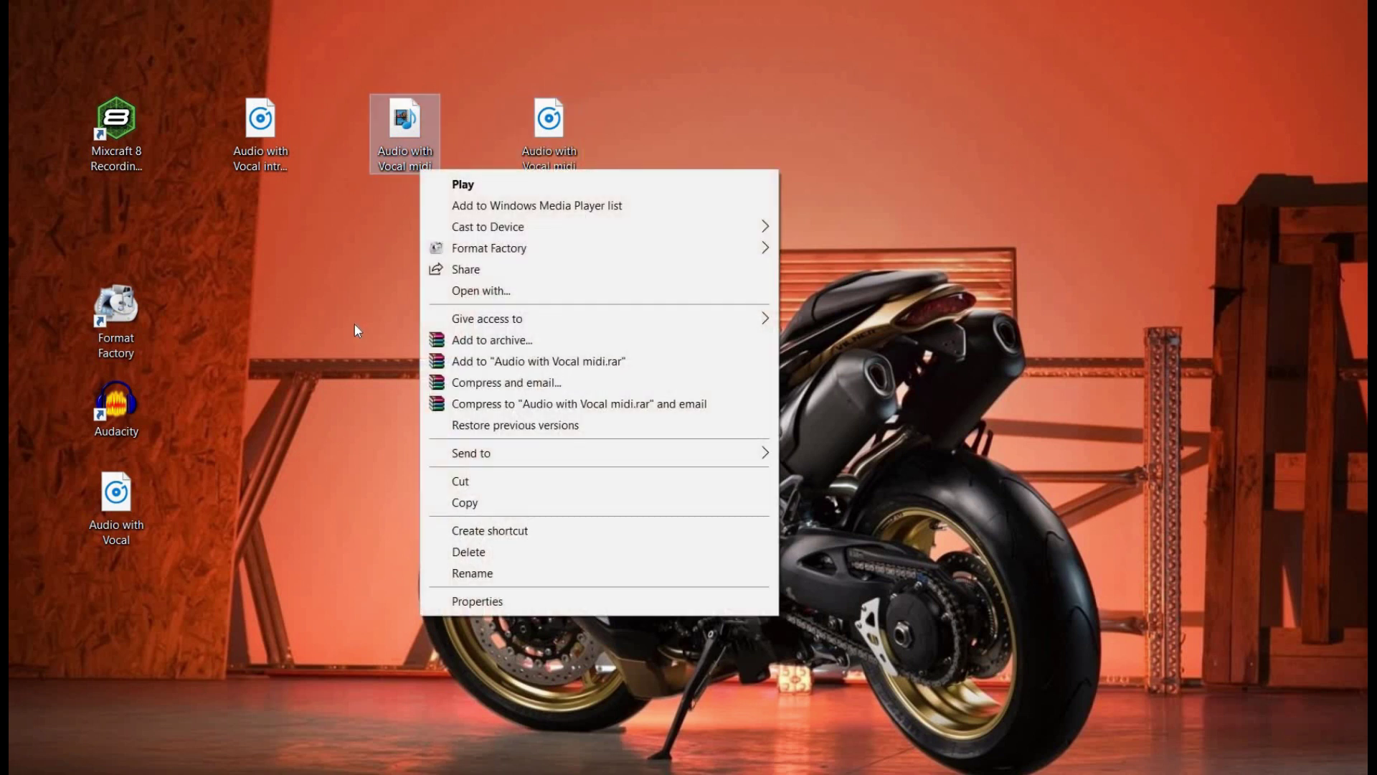
{"action": "left_click", "coordinate": [397, 170]}
{"action": "left_click_drag", "start_coordinate": [405, 177], "coordinate": [392, 136]}
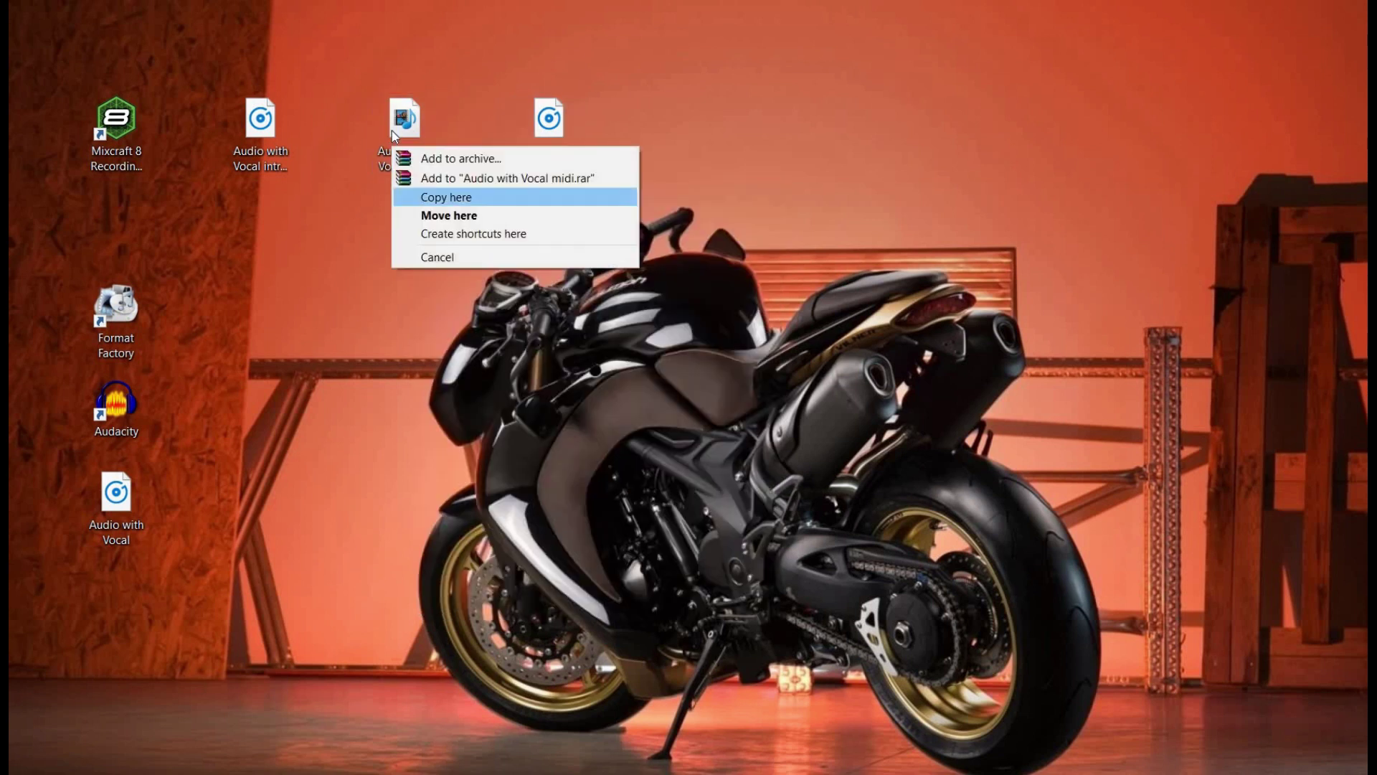
{"action": "right_click", "coordinate": [392, 132]}
{"action": "left_click", "coordinate": [459, 513]}
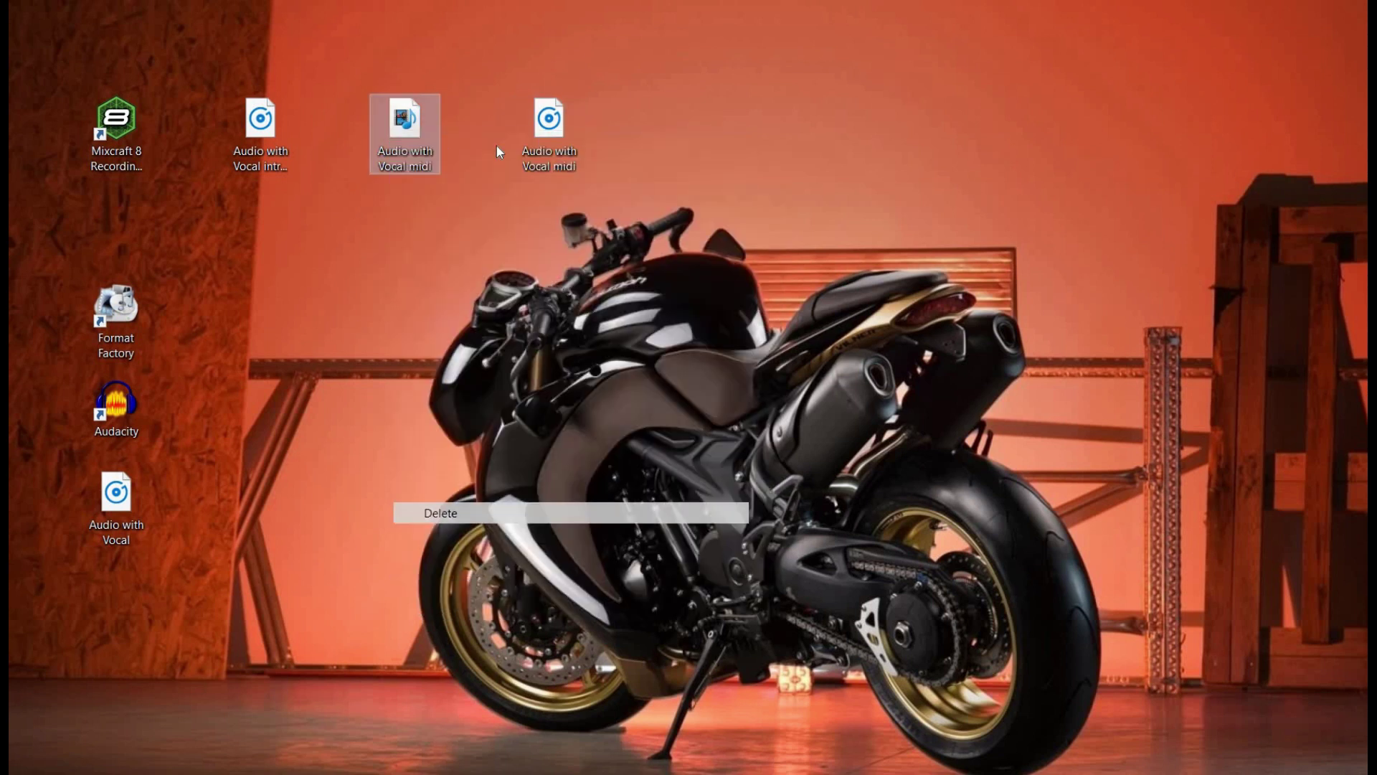
Step: Play the converted Audio with Vocal midi file in Groove Music, adjusting the volume to check the sound, and return to the desktop
{"action": "double_click", "coordinate": [407, 160]}
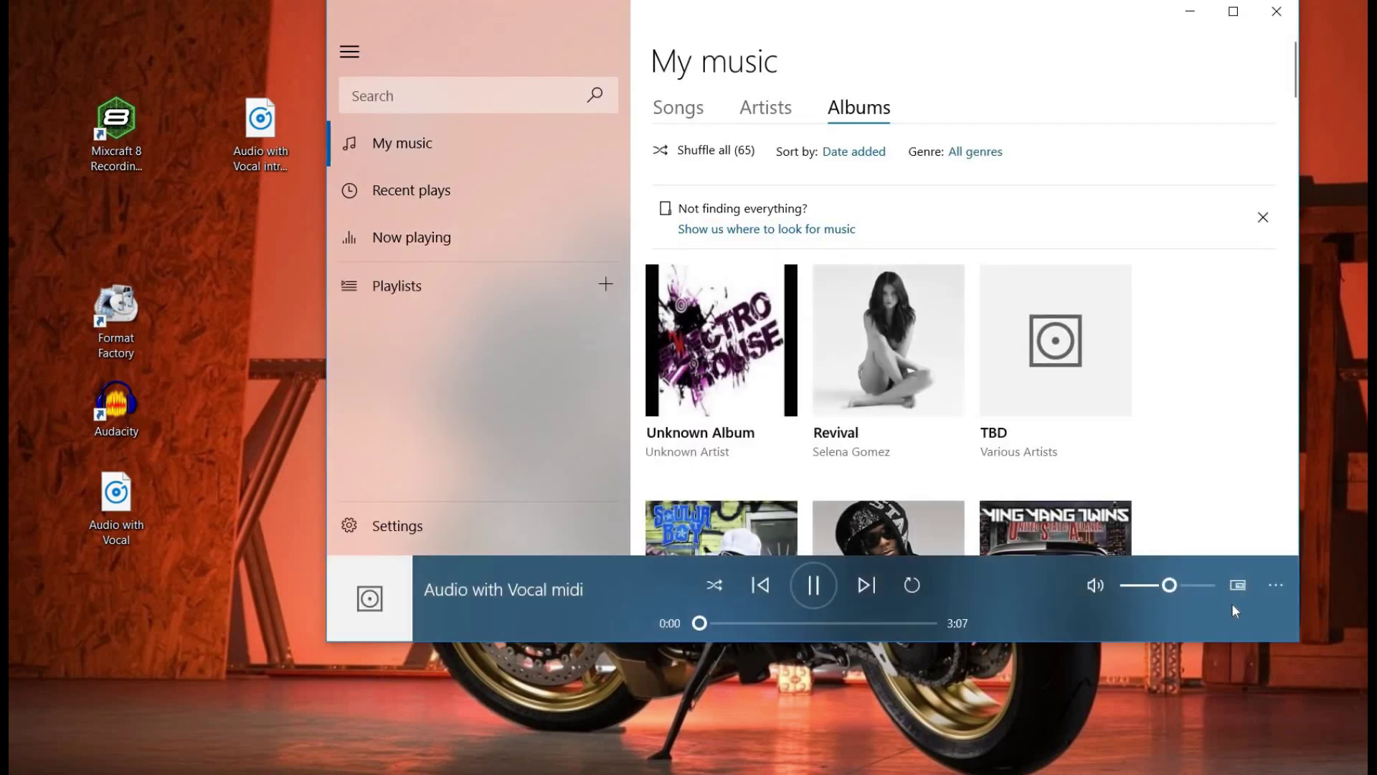
{"action": "left_click", "coordinate": [1193, 588]}
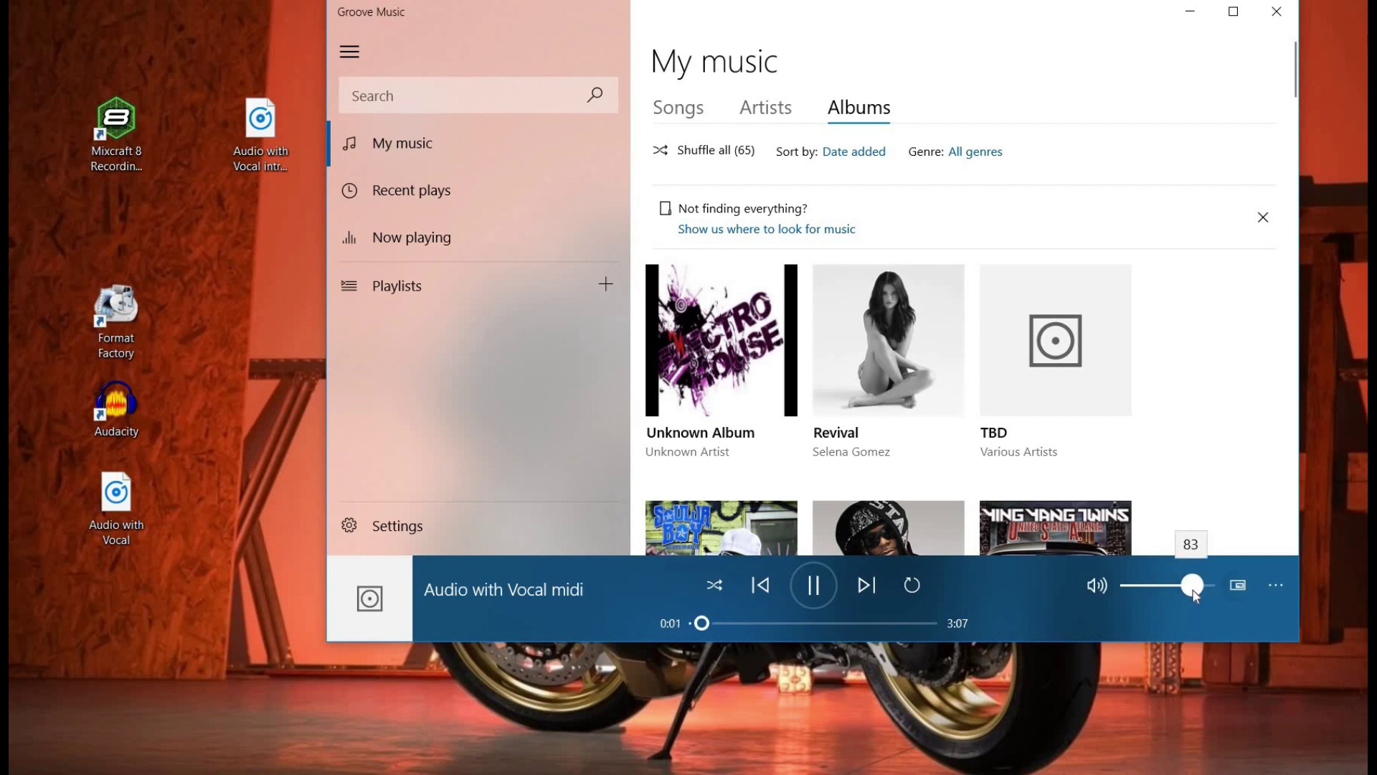
{"action": "left_click", "coordinate": [1206, 596]}
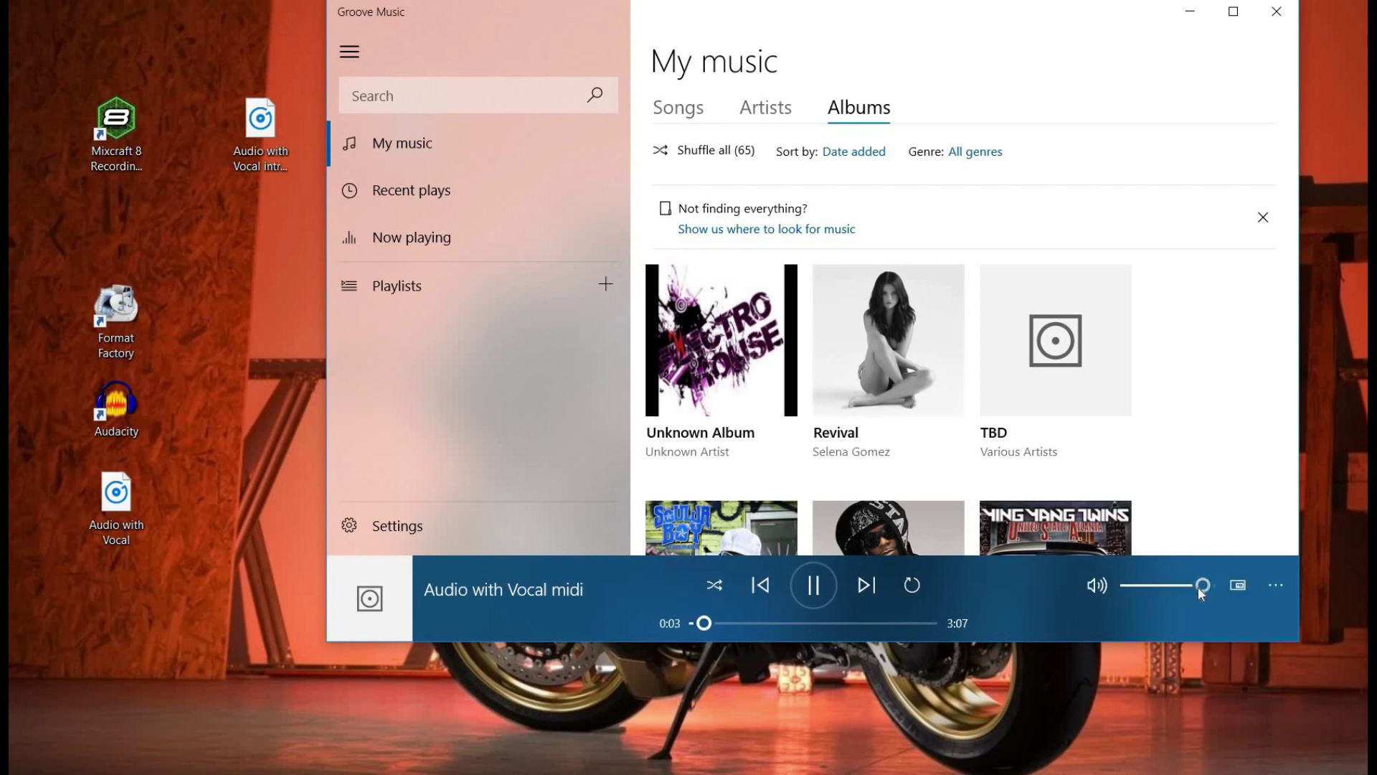
{"action": "left_click_drag", "start_coordinate": [865, 10], "coordinate": [896, 41]}
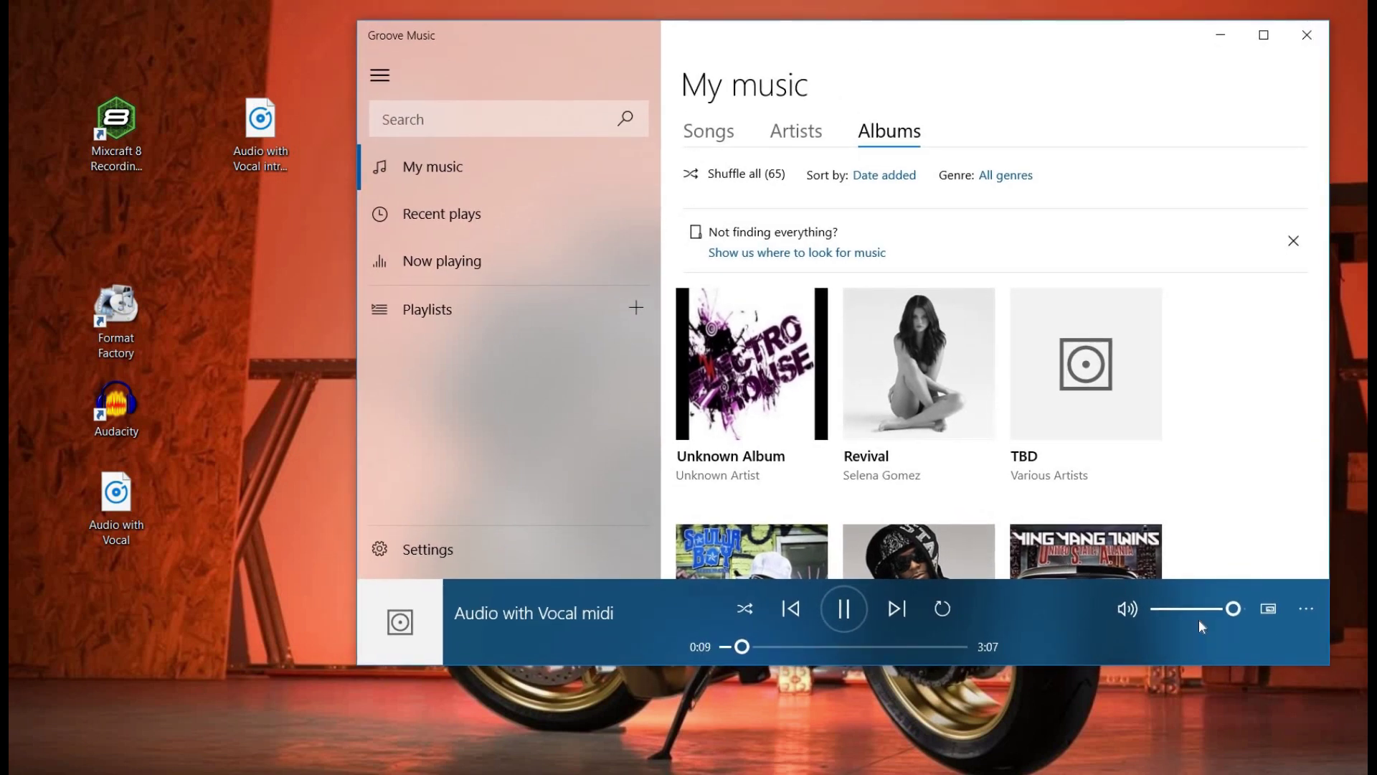
{"action": "left_click_drag", "start_coordinate": [1229, 613], "coordinate": [1230, 617]}
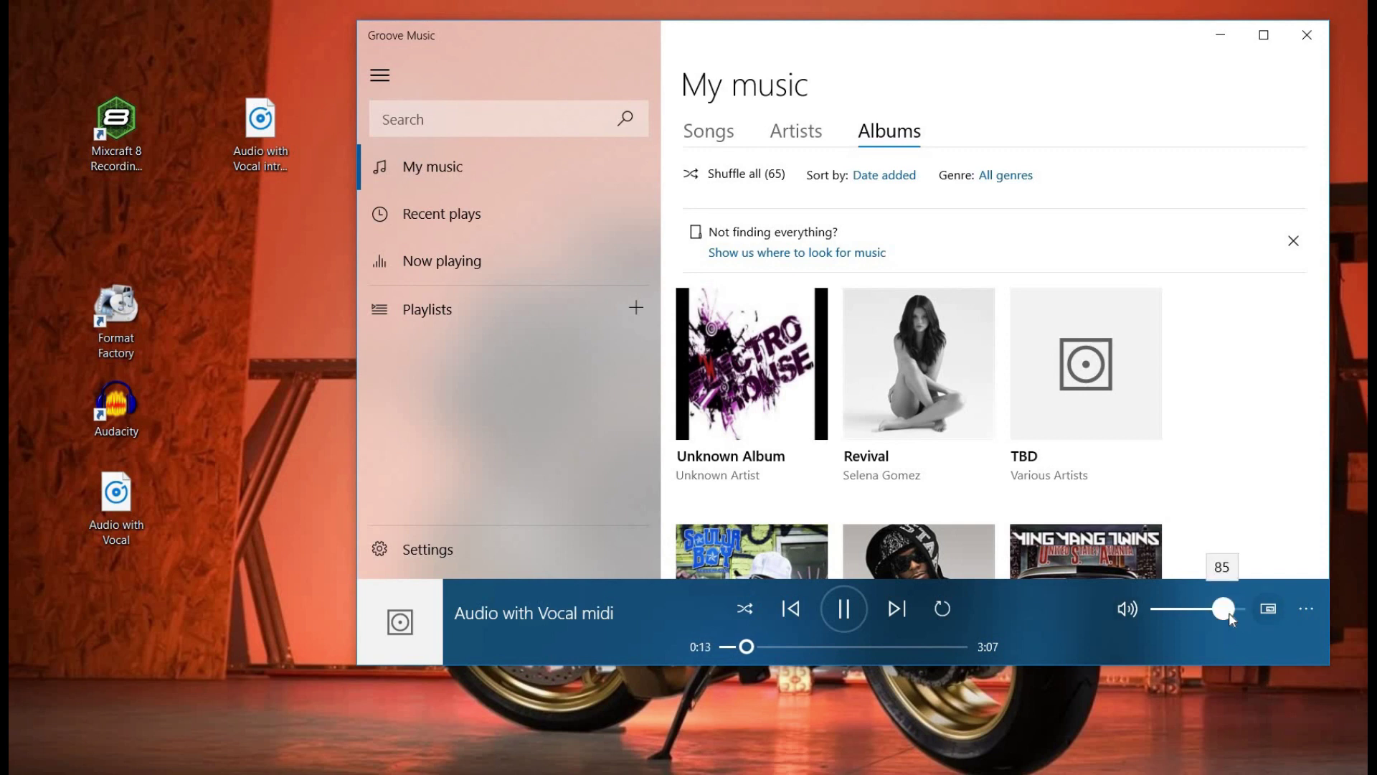
{"action": "left_click_drag", "start_coordinate": [1233, 619], "coordinate": [1182, 617]}
{"action": "left_click", "coordinate": [844, 608]}
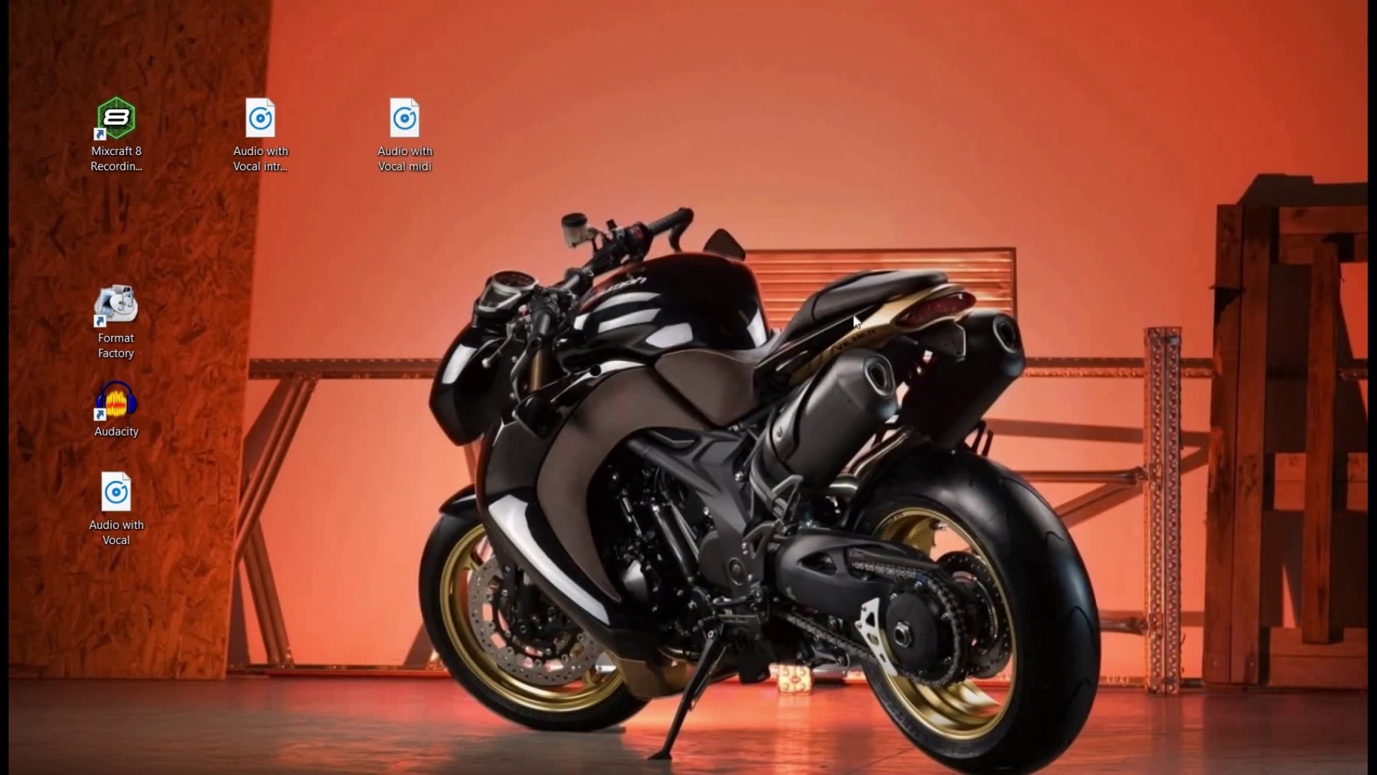
{"action": "right_click", "coordinate": [826, 256]}
{"action": "left_click", "coordinate": [840, 310]}
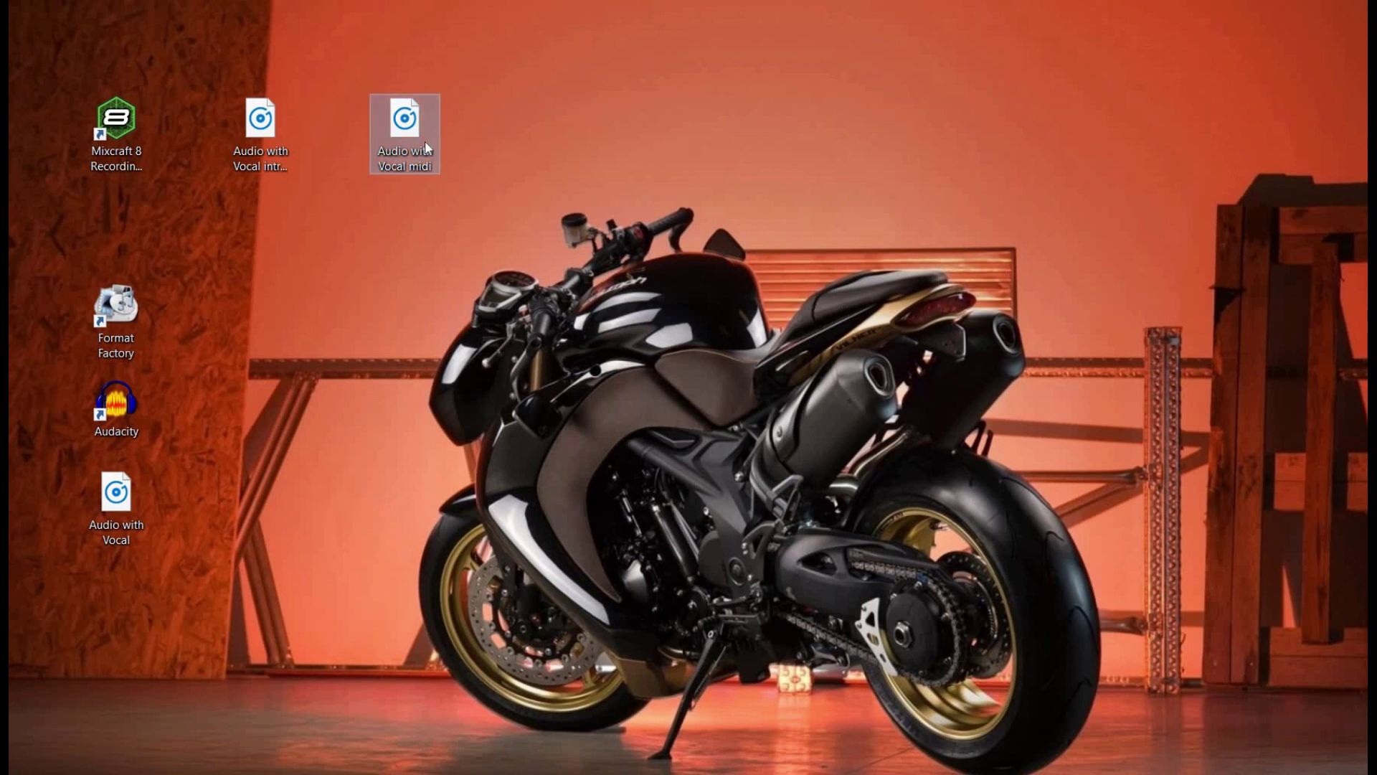
Step: Open Audacity, dismiss its welcome message and move its window aside so the desktop files are reachable
{"action": "left_click", "coordinate": [100, 449]}
{"action": "double_click", "coordinate": [115, 420]}
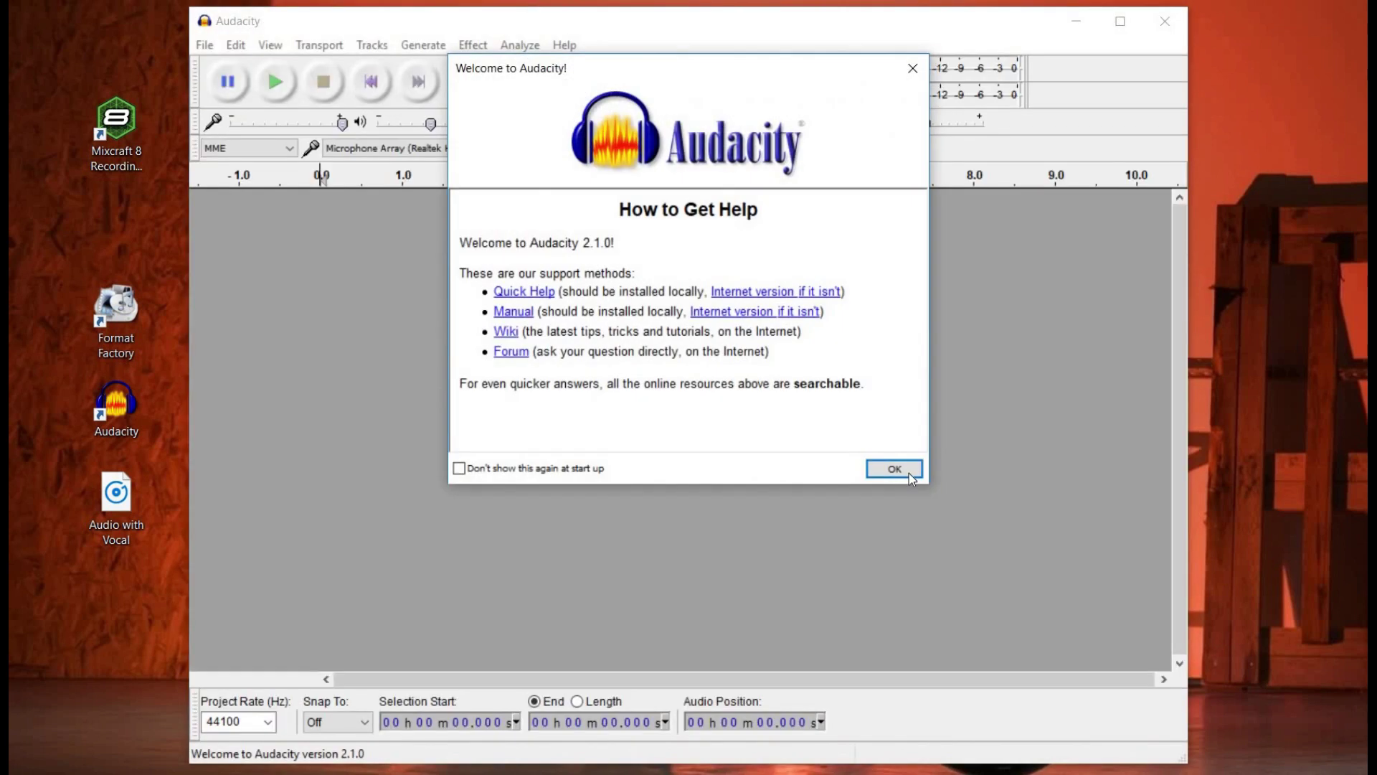
{"action": "key", "text": "Return"}
{"action": "left_click_drag", "start_coordinate": [894, 32], "coordinate": [1112, 0]}
{"action": "double_click", "coordinate": [614, 7]}
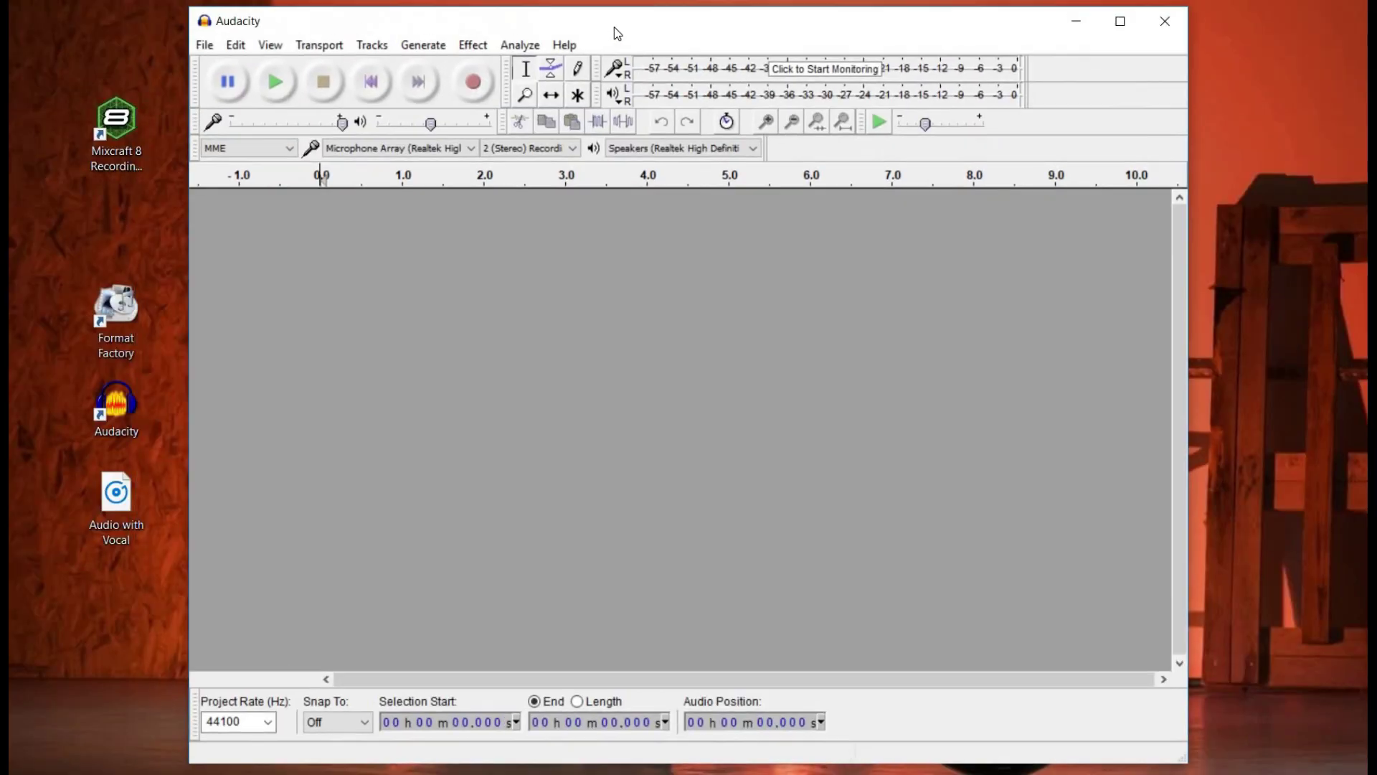
{"action": "left_click_drag", "start_coordinate": [834, 20], "coordinate": [1008, 25]}
Step: Import the Audio with Vocal midi file from the desktop into Audacity and select its whole stereo track
{"action": "left_click_drag", "start_coordinate": [398, 125], "coordinate": [253, 232]}
{"action": "left_click_drag", "start_coordinate": [514, 353], "coordinate": [578, 367]}
{"action": "left_click", "coordinate": [891, 504]}
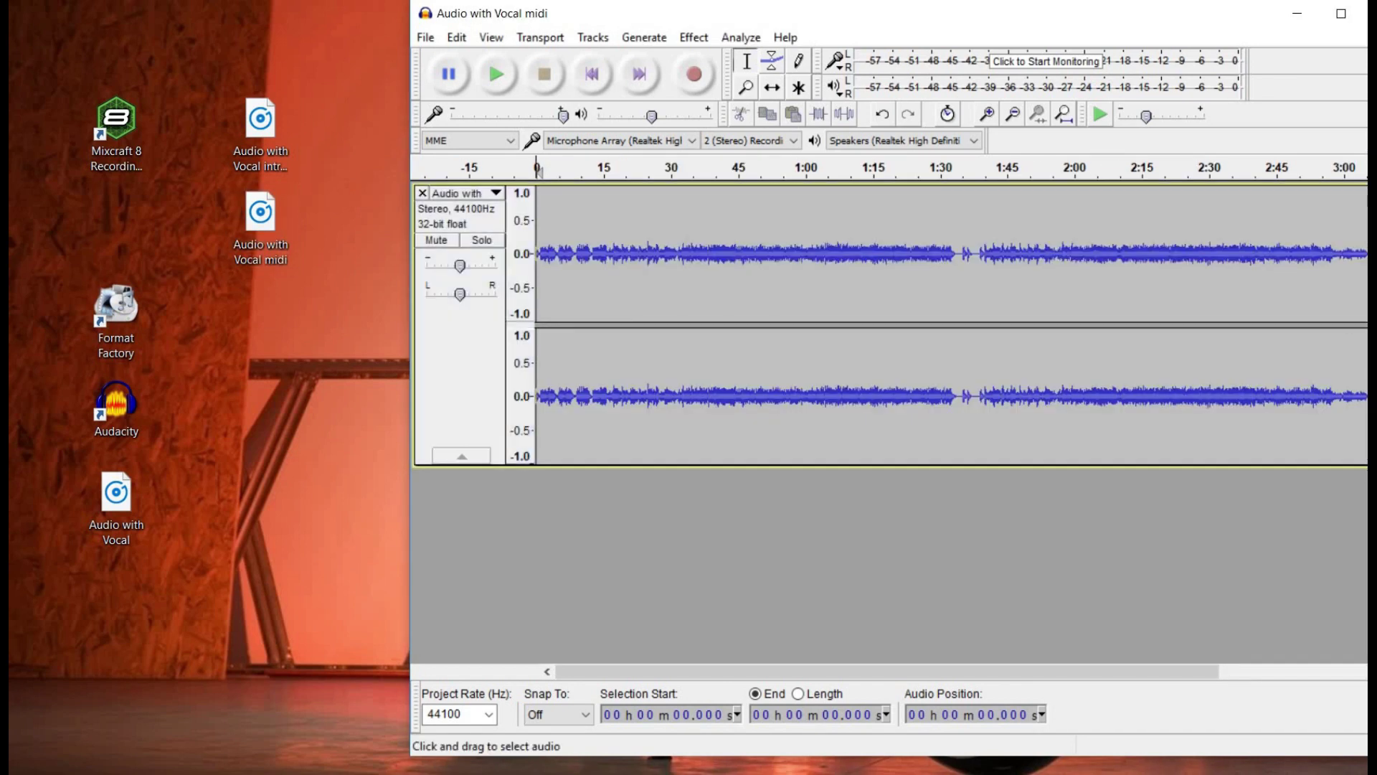
{"action": "key", "text": "ctrl+a"}
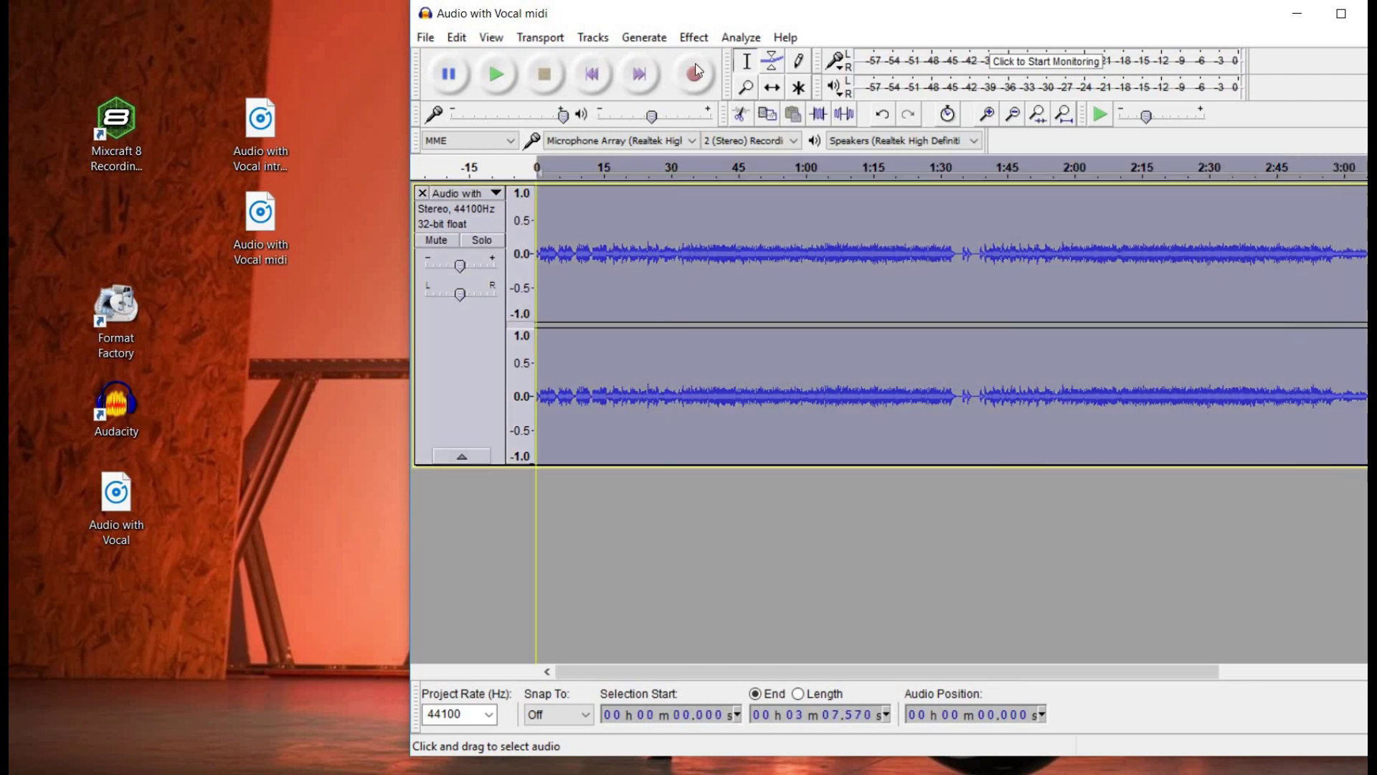
Step: Apply Equalization with the Bass Boost curve to the whole selected track
{"action": "left_click", "coordinate": [694, 38]}
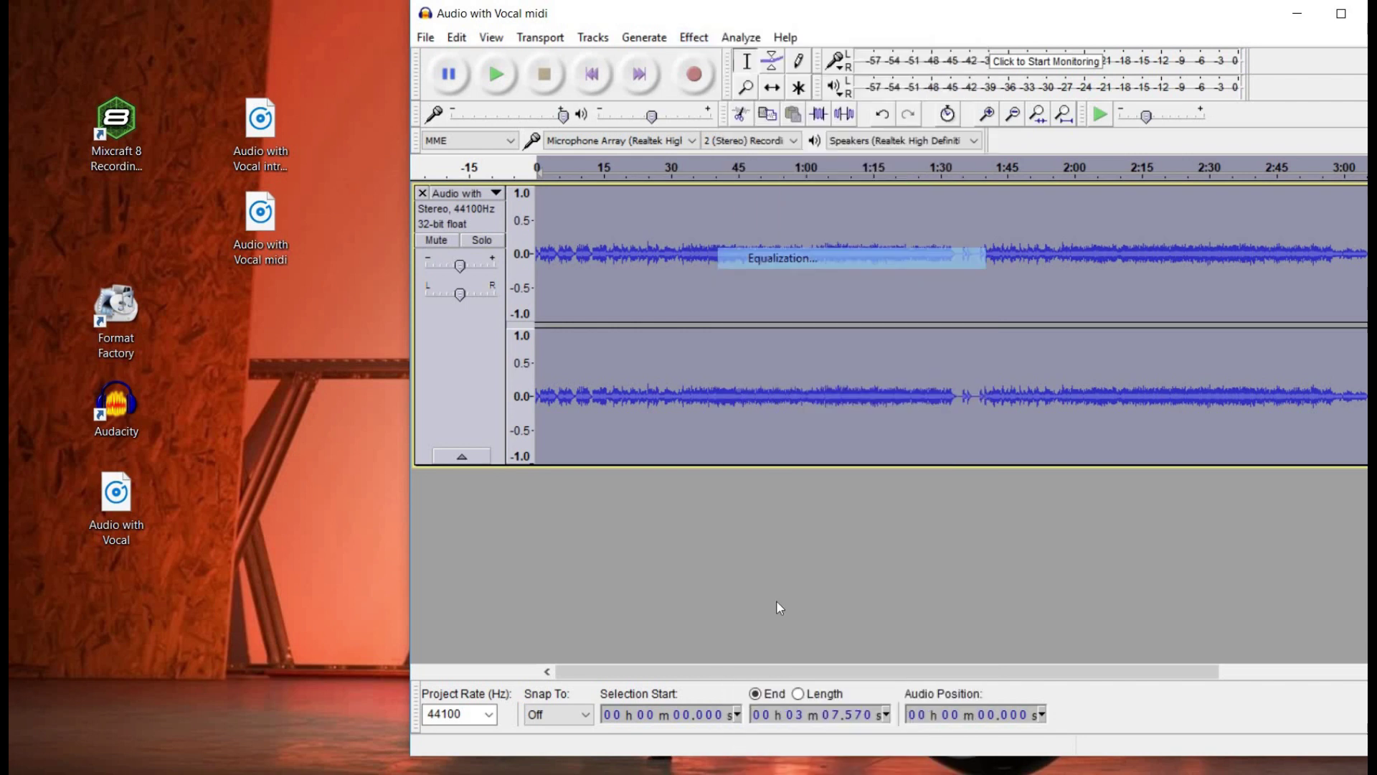
{"action": "left_click", "coordinate": [785, 570]}
{"action": "left_click", "coordinate": [1115, 607]}
{"action": "key", "text": "Return"}
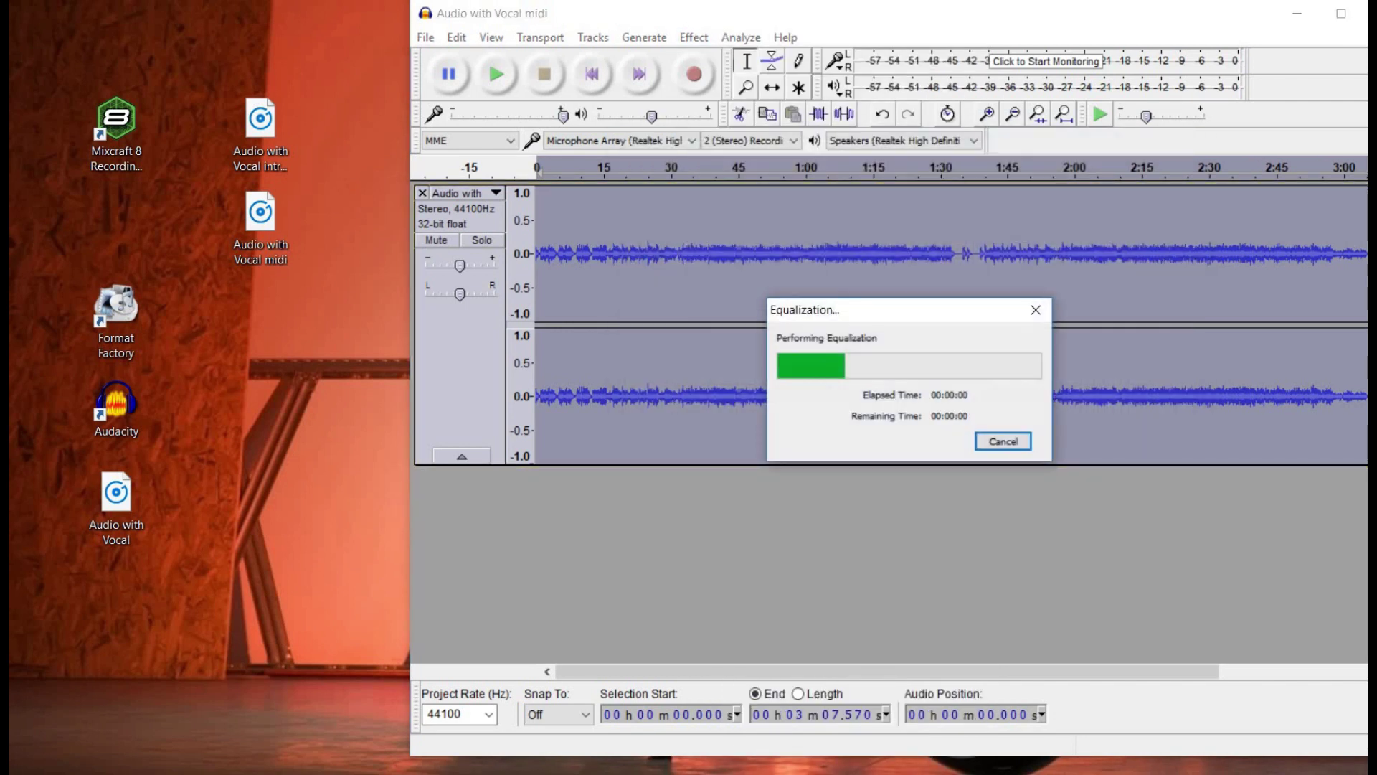
Step: Apply Equalization with the Treble Boost curve to the whole selected track
{"action": "left_click", "coordinate": [688, 40]}
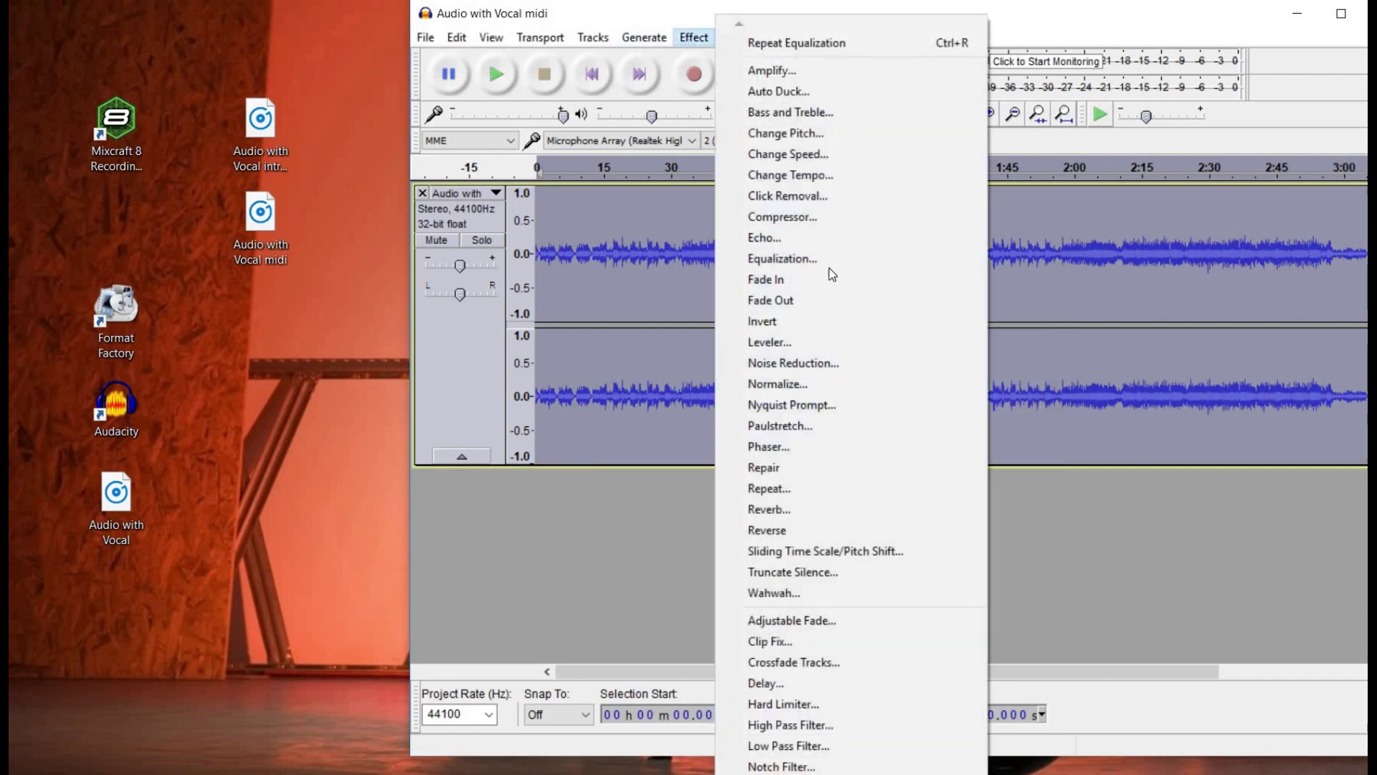
{"action": "key", "text": "Return"}
{"action": "left_click", "coordinate": [825, 571]}
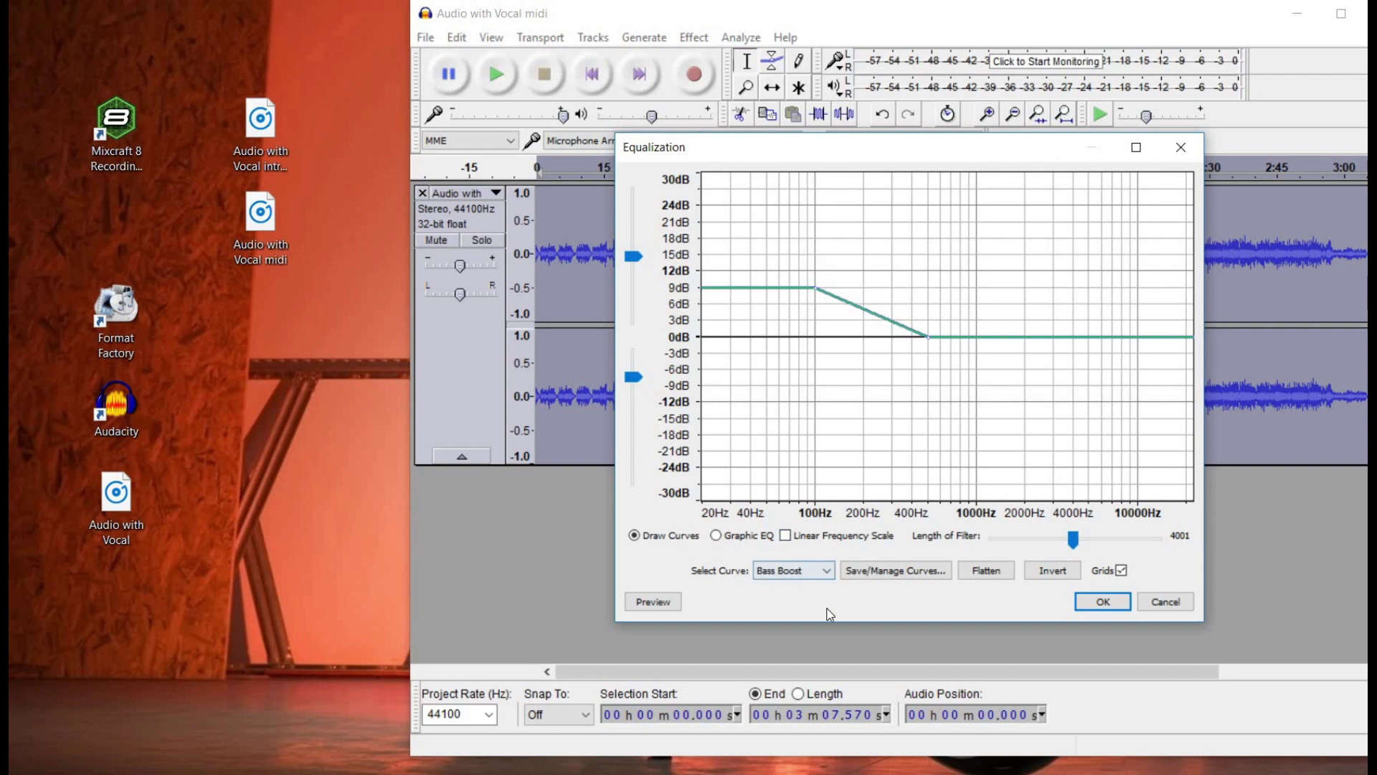
{"action": "left_click", "coordinate": [789, 667]}
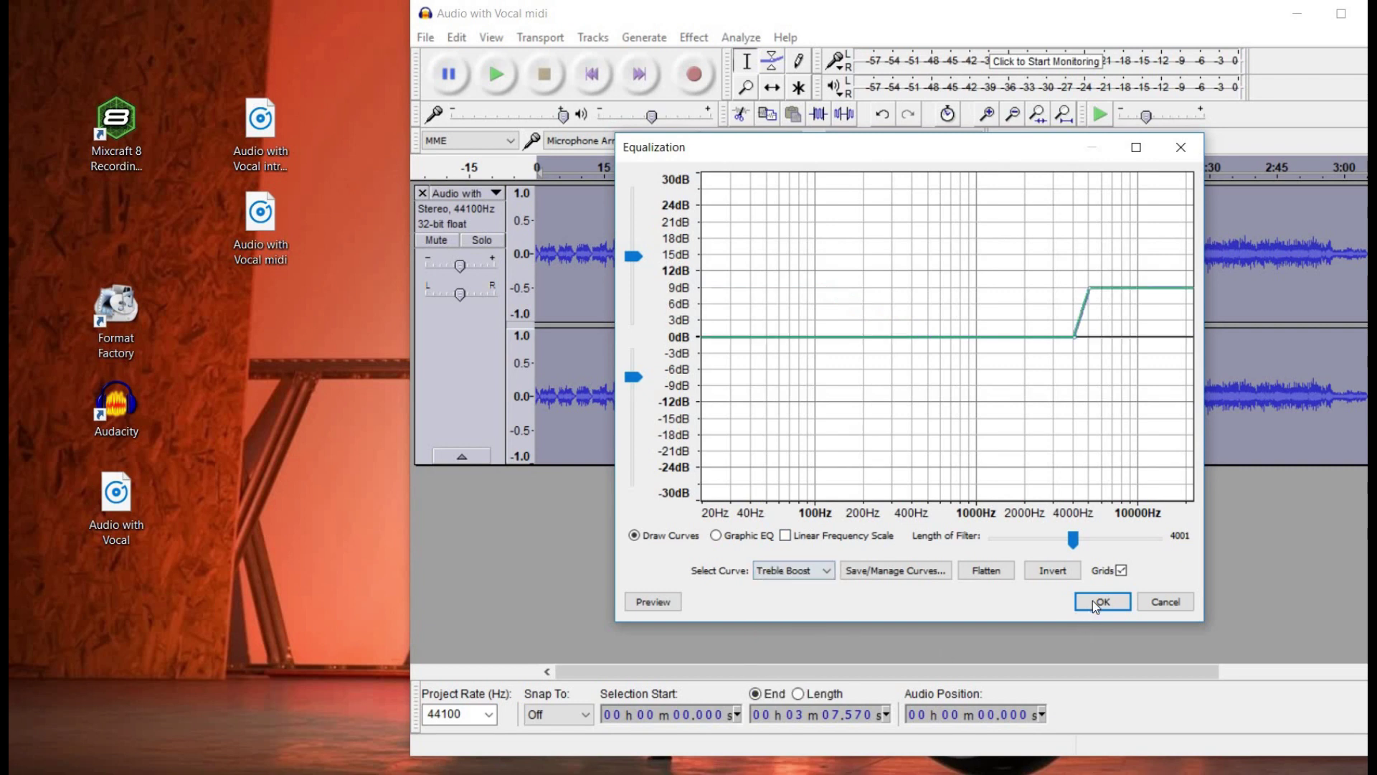
{"action": "left_click", "coordinate": [1092, 601]}
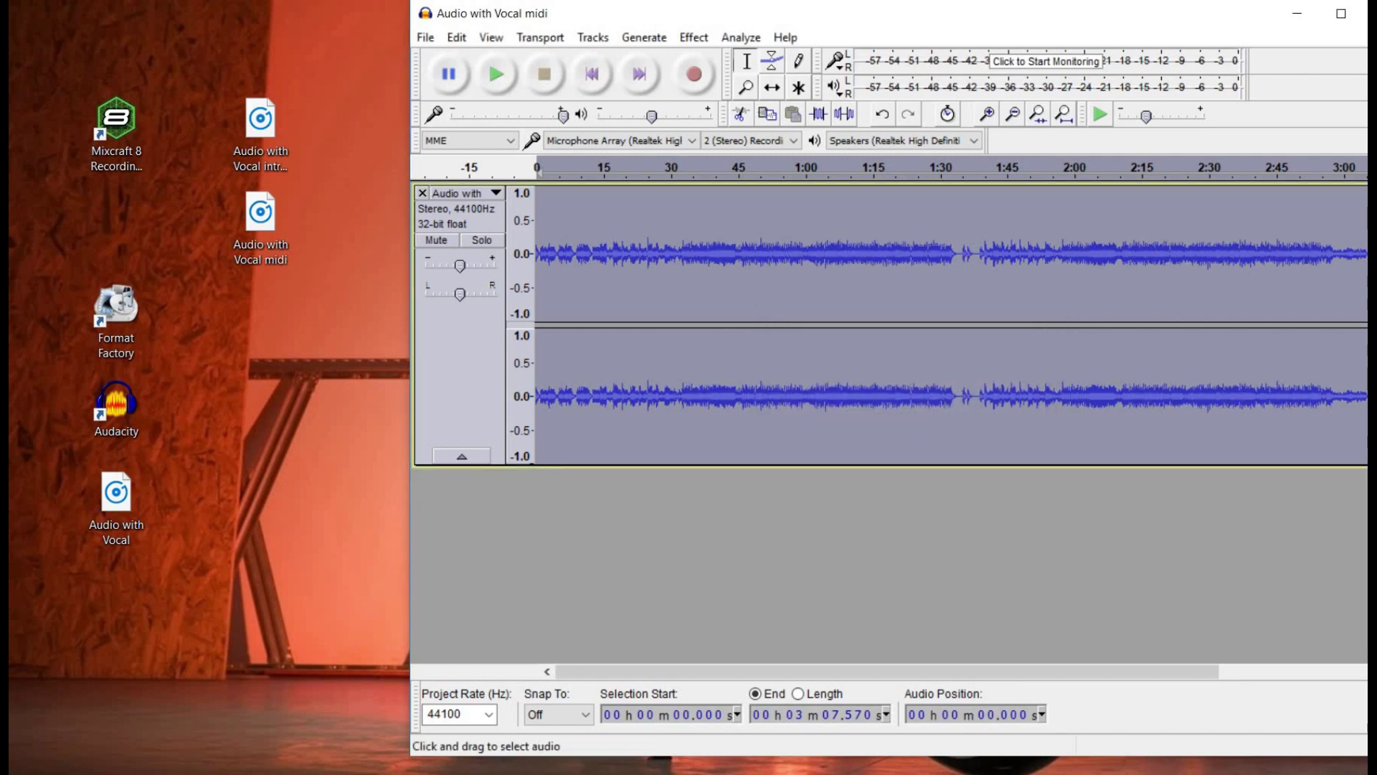
Step: Reselect the whole track and apply Equalization with the Bass Boost curve, raising its low-frequency level to about 12 dB
{"action": "key", "text": "ctrl+shift+a"}
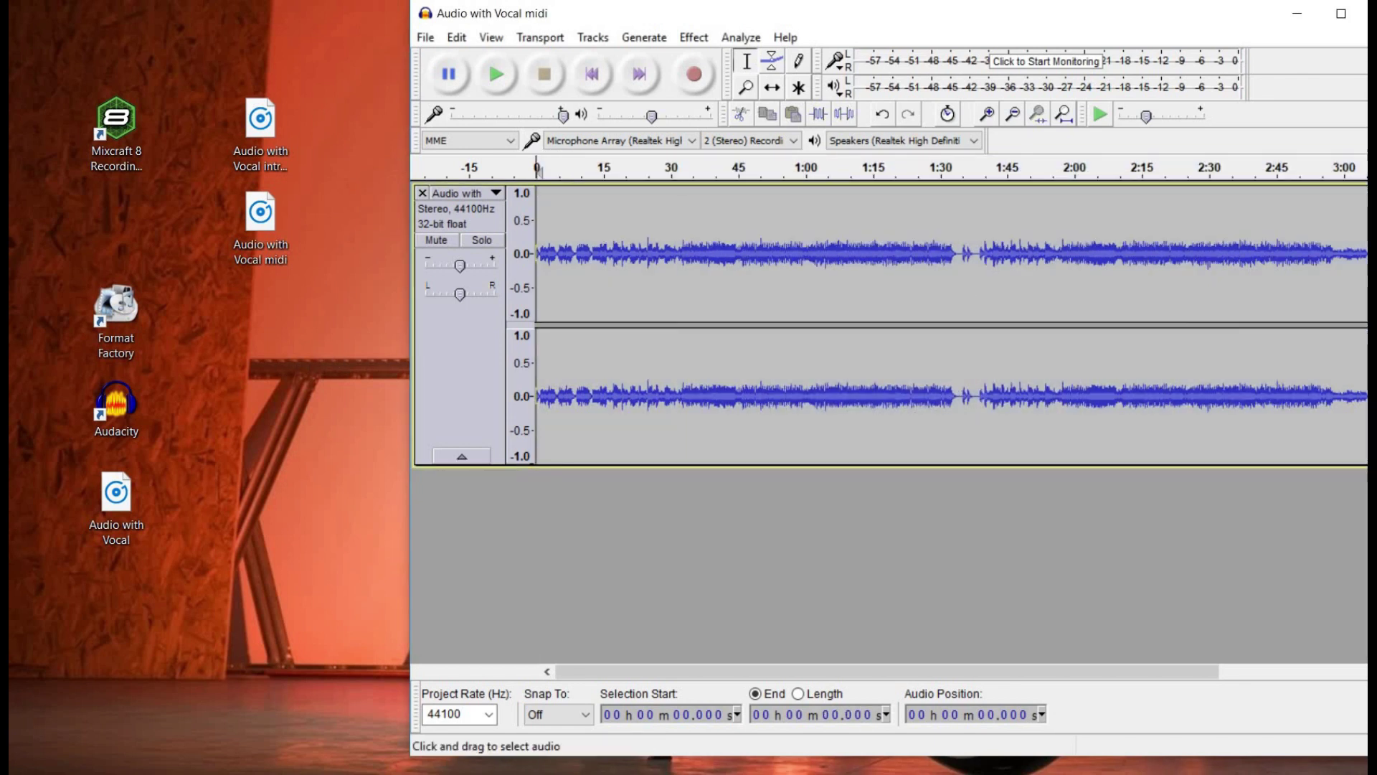
{"action": "key", "text": "End"}
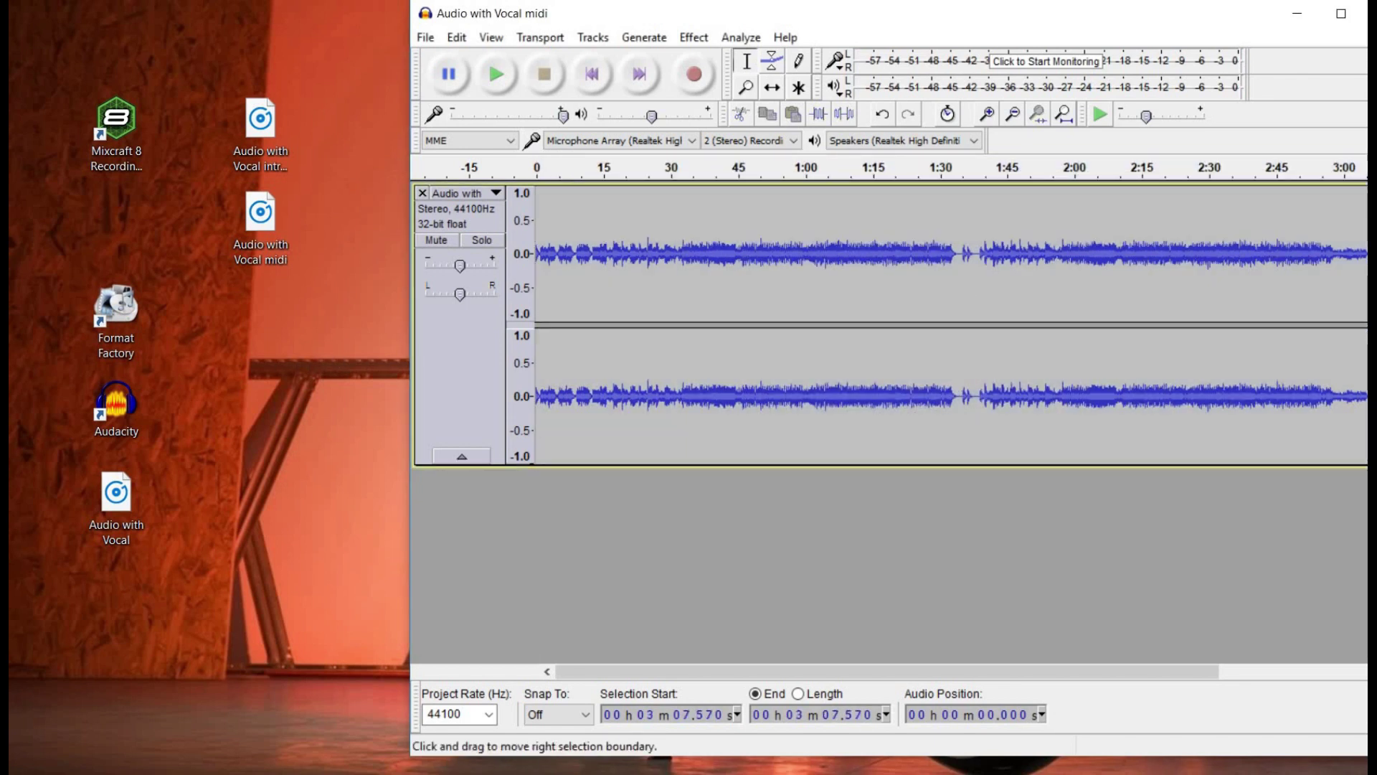
{"action": "key", "text": "ctrl+a"}
{"action": "left_click", "coordinate": [693, 37]}
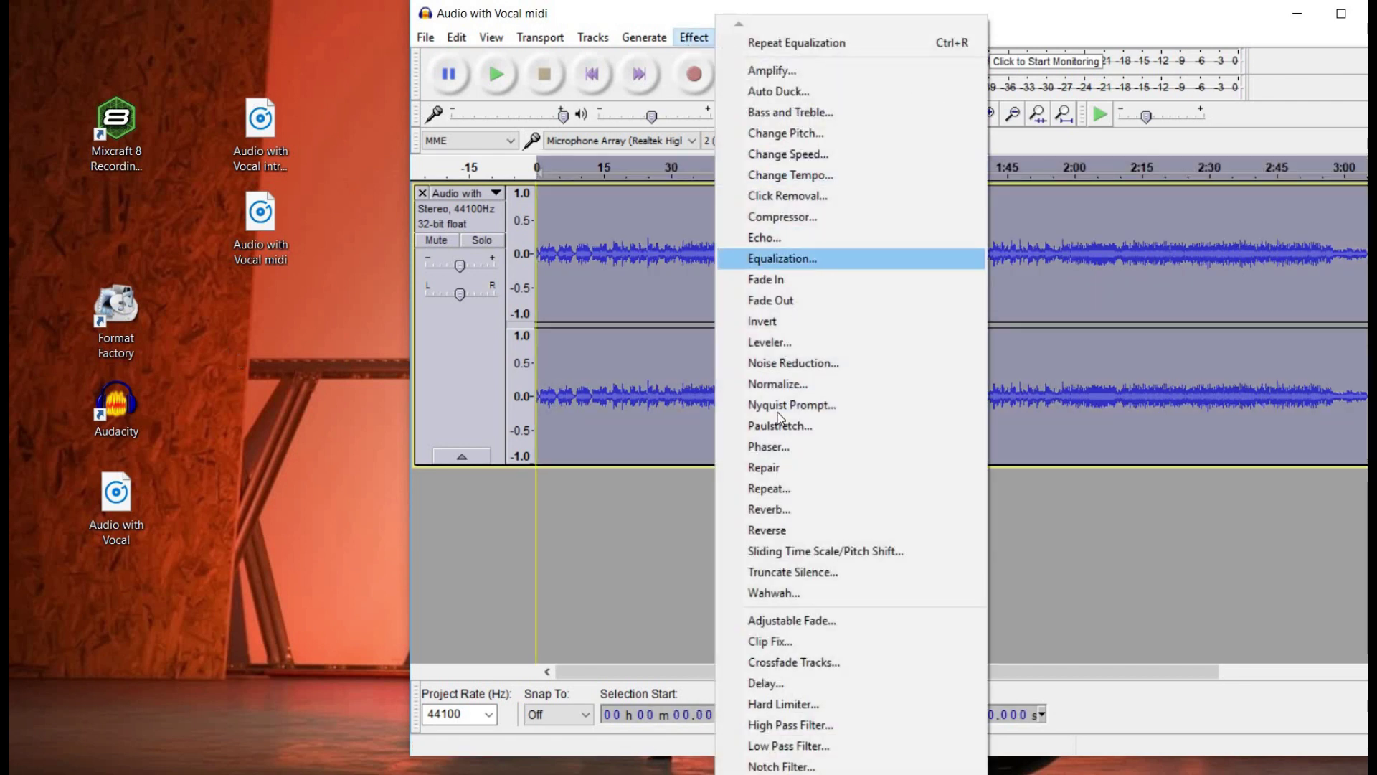
{"action": "left_click", "coordinate": [786, 259]}
{"action": "left_click", "coordinate": [805, 570]}
{"action": "left_click", "coordinate": [806, 643]}
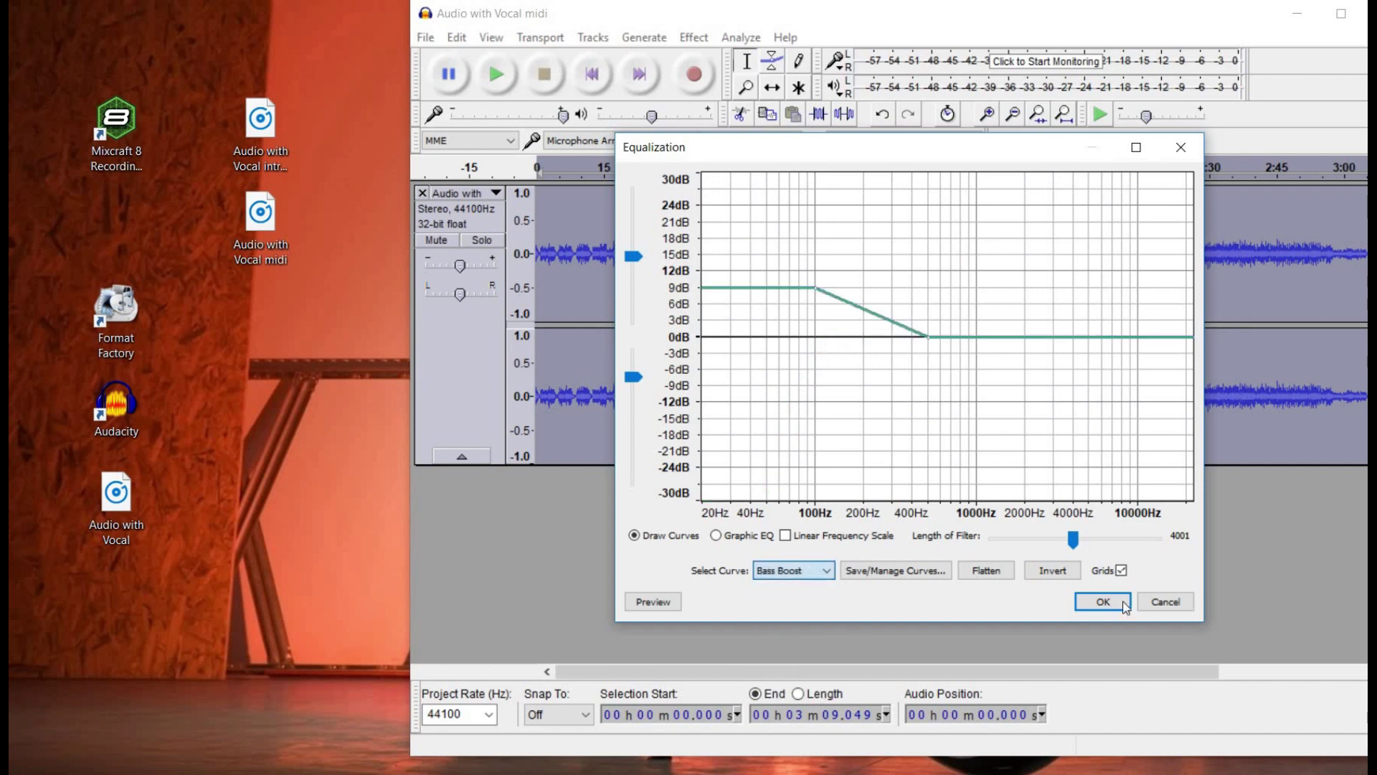
{"action": "left_click", "coordinate": [815, 286]}
{"action": "left_click", "coordinate": [922, 340]}
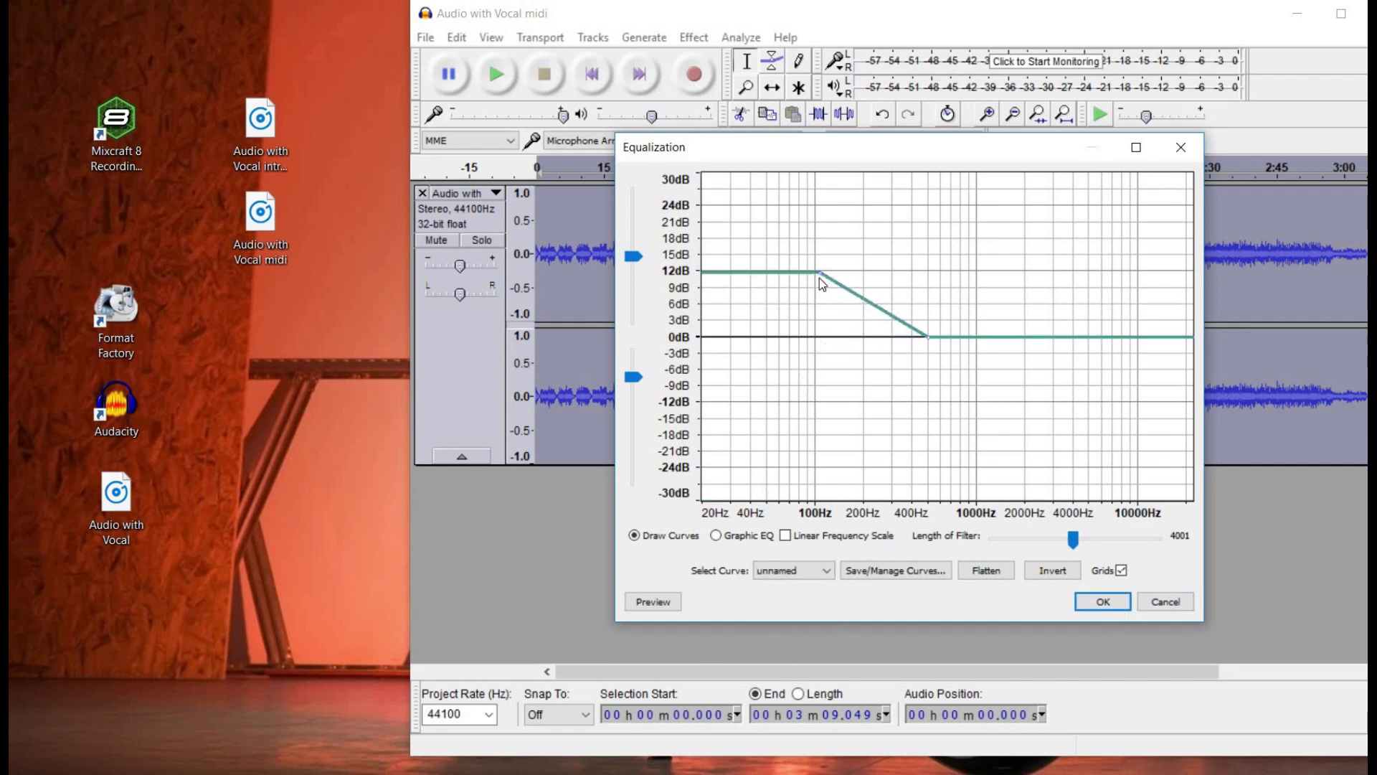
{"action": "left_click", "coordinate": [1103, 602]}
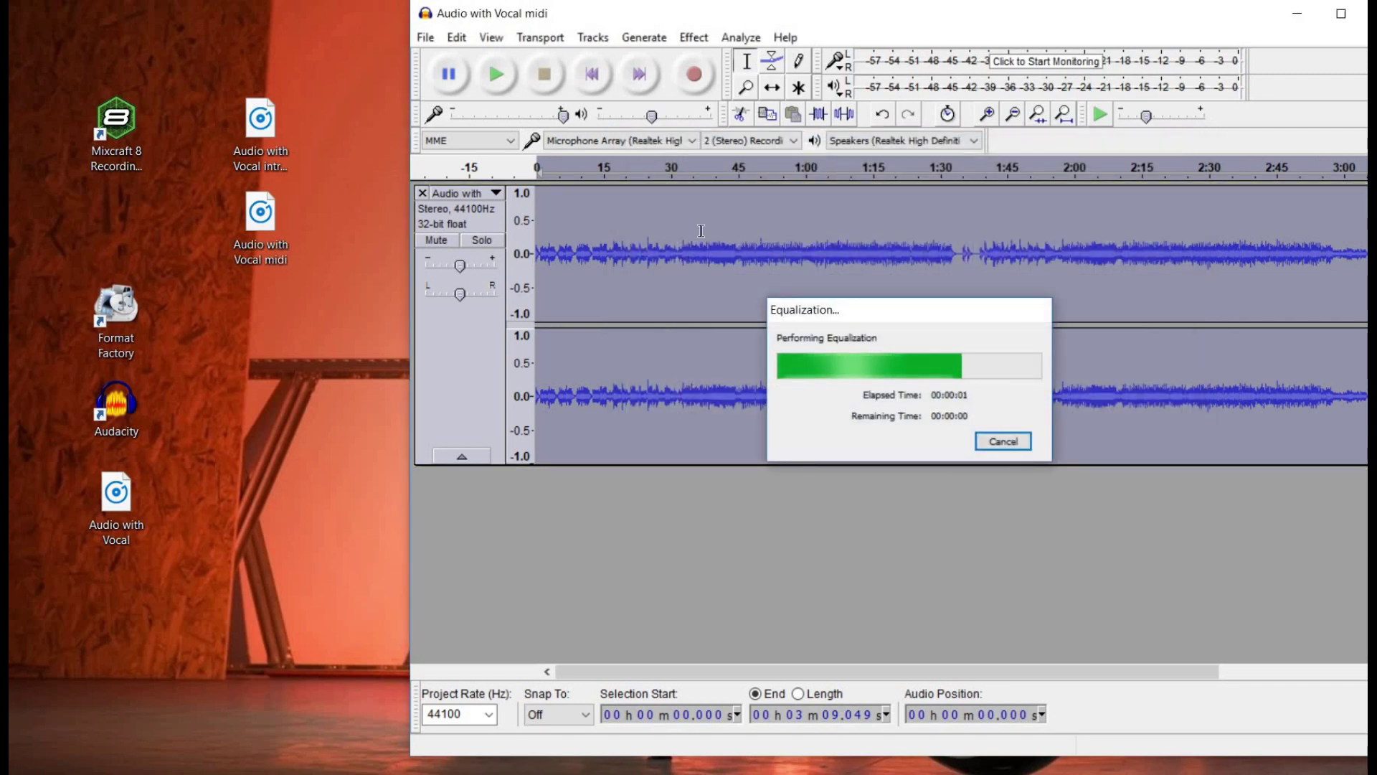
Step: Play the equalized track from the start and from about 0:15 to check the sound, and stop playback
{"action": "left_click", "coordinate": [499, 73]}
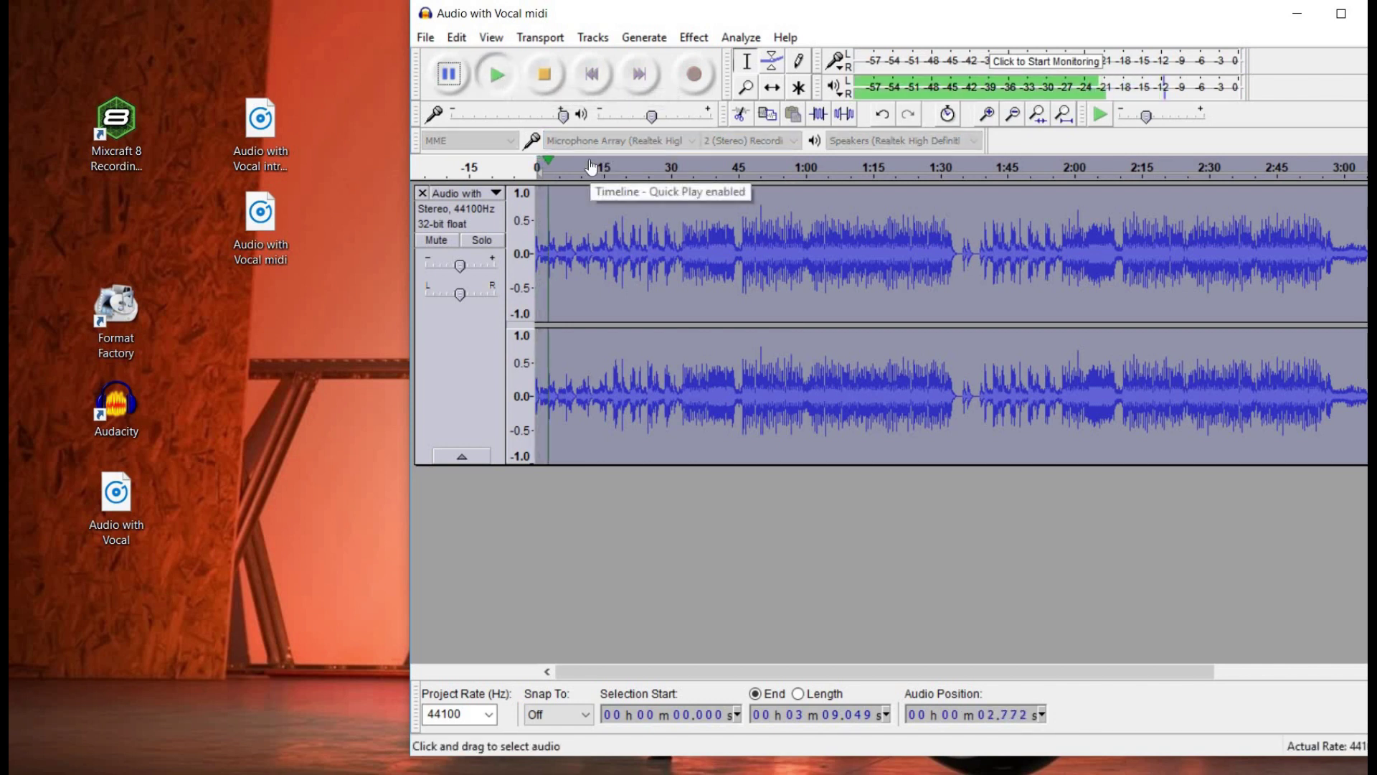
{"action": "left_click", "coordinate": [605, 159]}
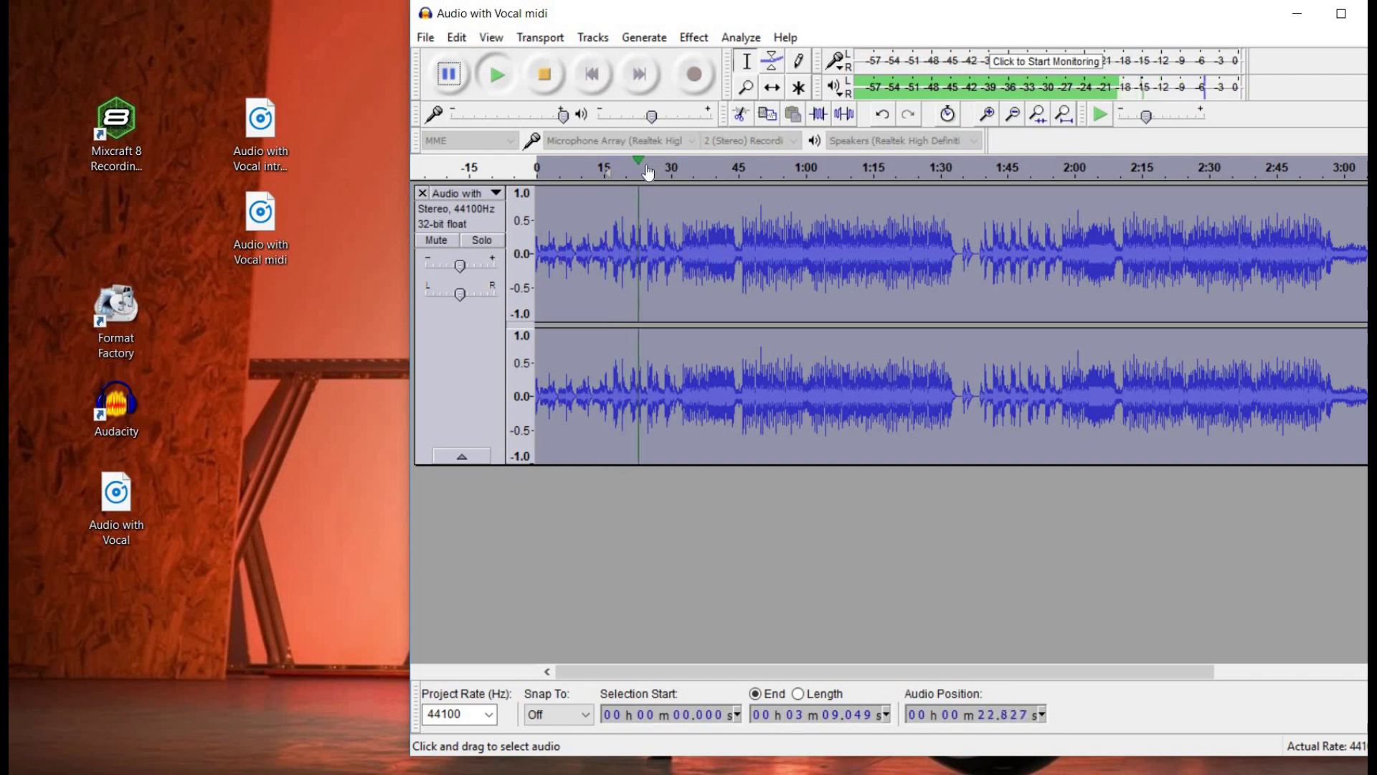
{"action": "key", "text": "space"}
Step: Export the track to the desktop as the WAV file Audio with Vocal midi 2 with cleared metadata, and close the project without saving
{"action": "left_click", "coordinate": [426, 38]}
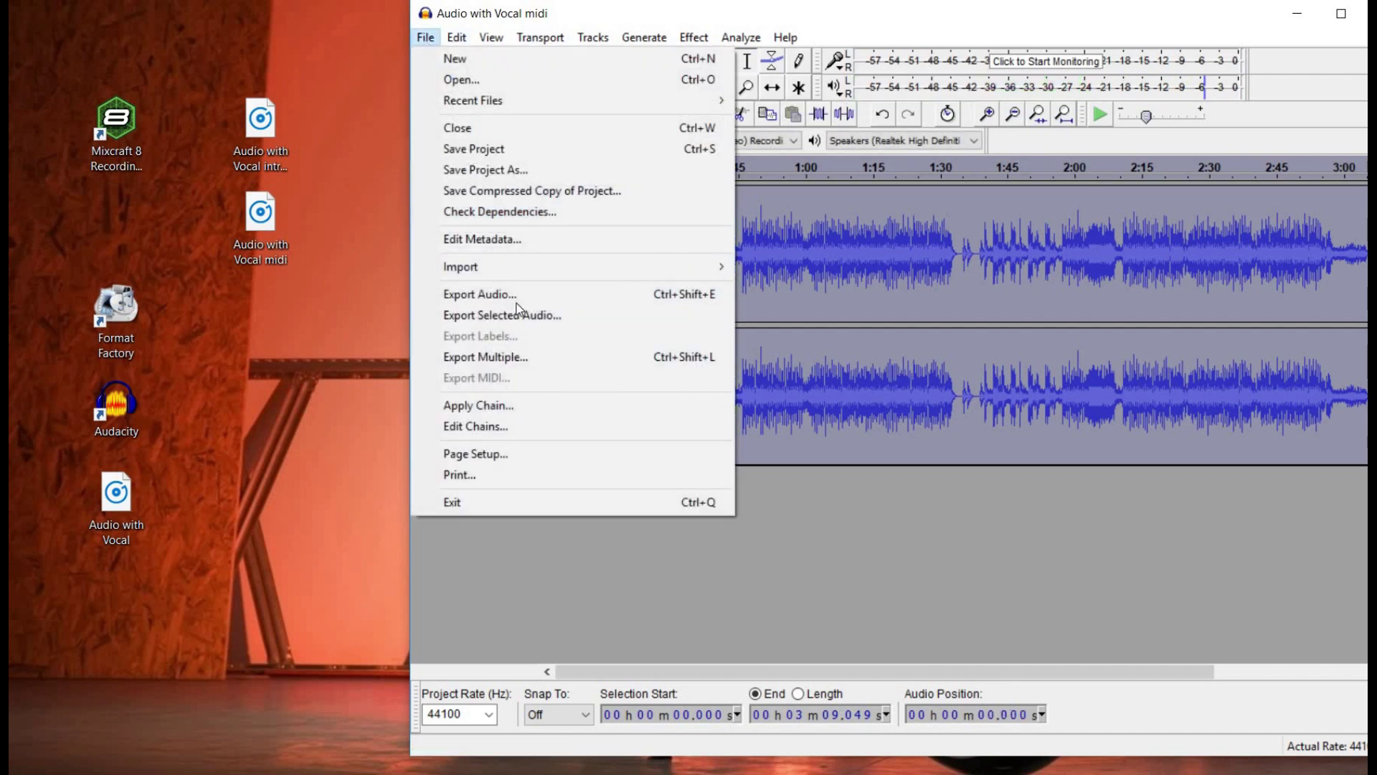
{"action": "left_click", "coordinate": [525, 297]}
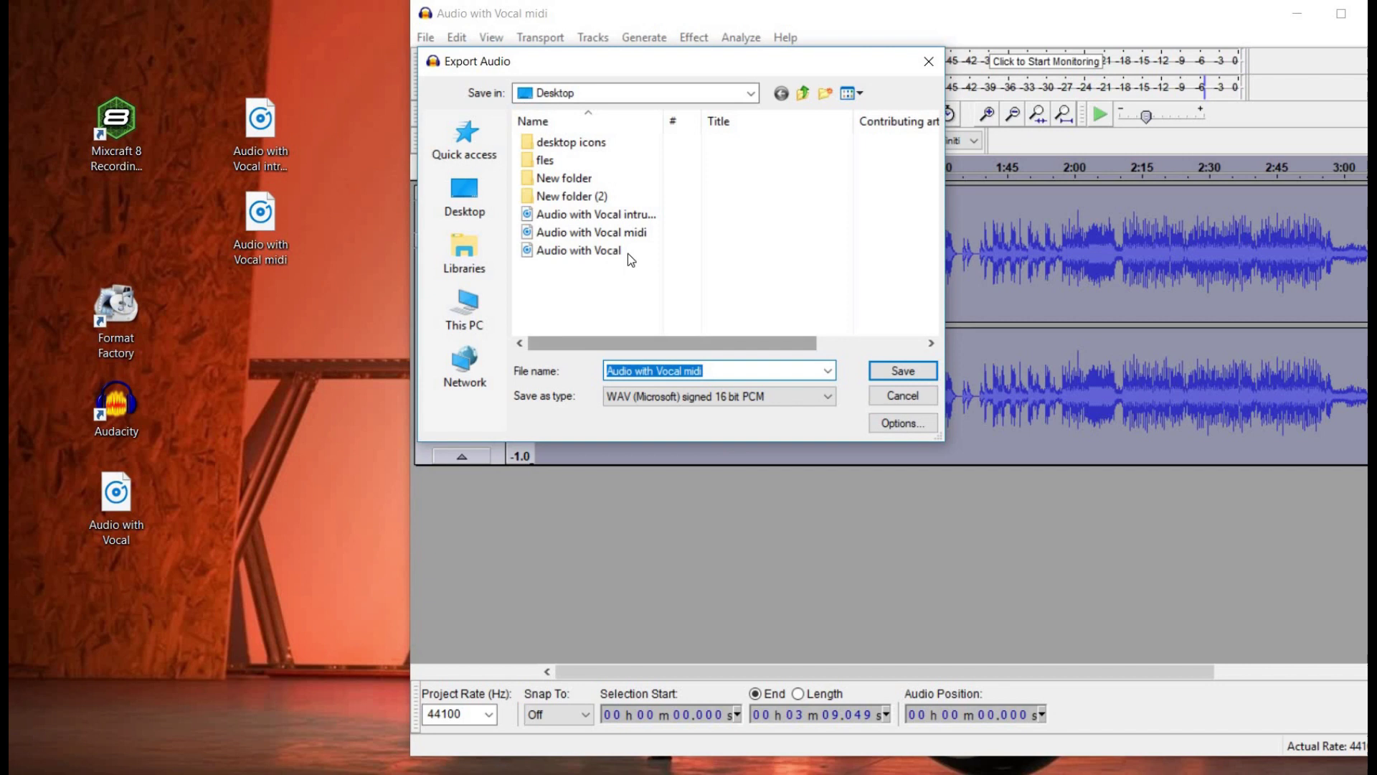
{"action": "left_click", "coordinate": [712, 370]}
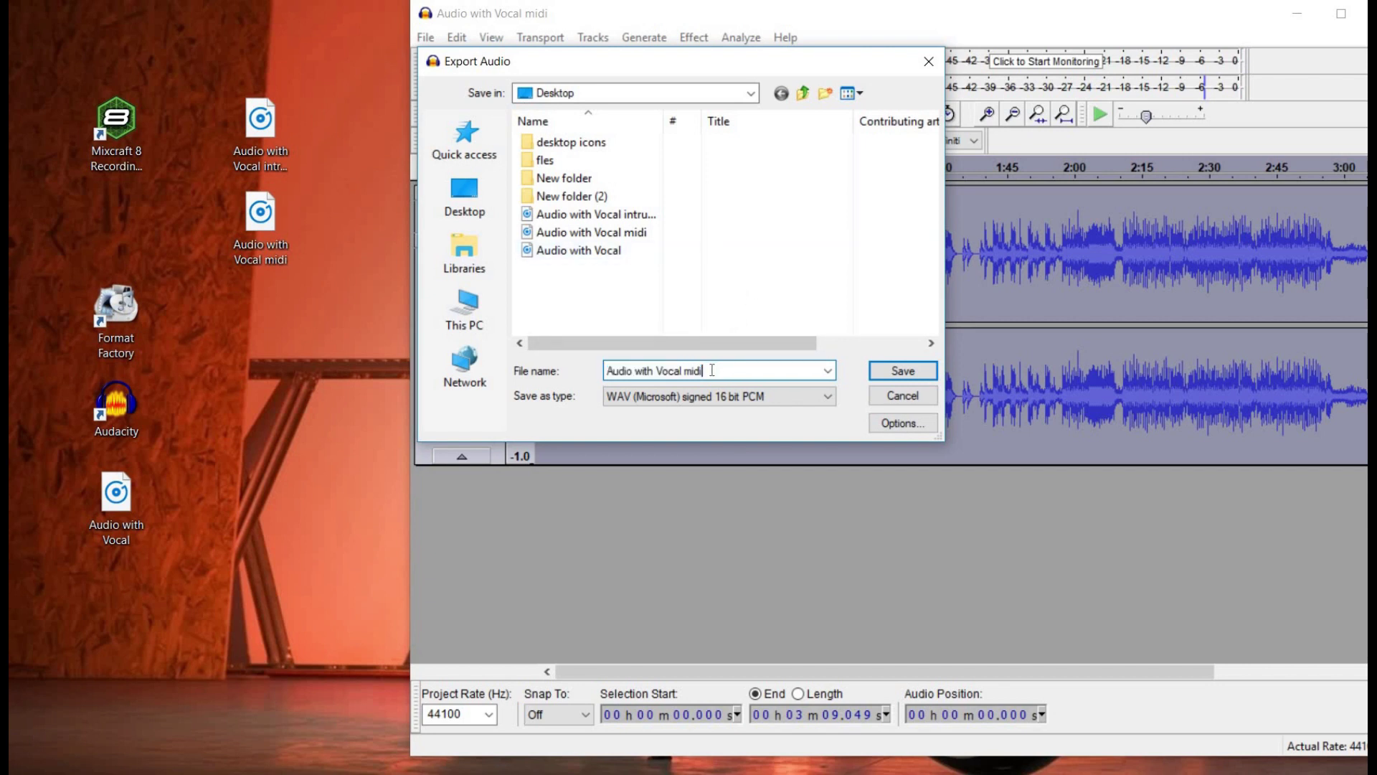
{"action": "left_click", "coordinate": [926, 371]}
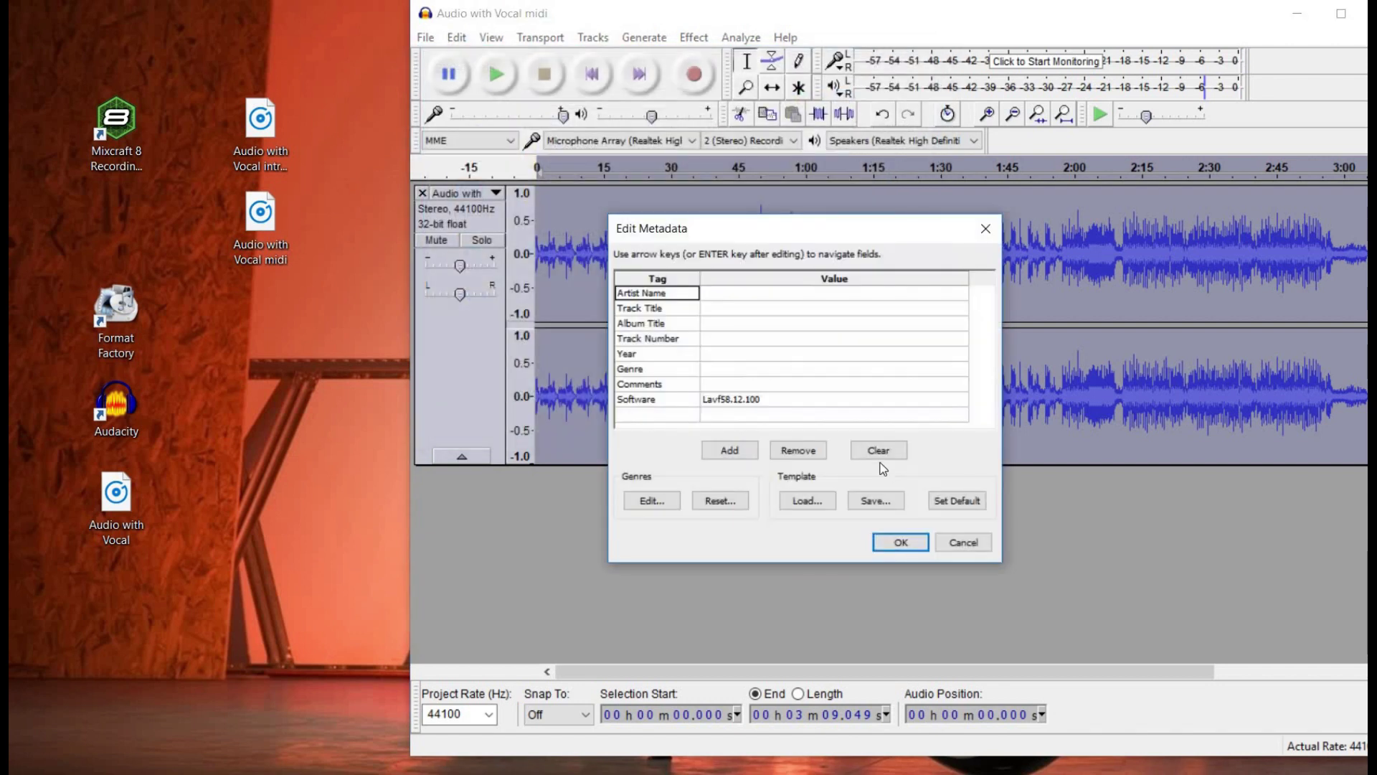
{"action": "left_click", "coordinate": [881, 457]}
{"action": "left_click", "coordinate": [900, 542]}
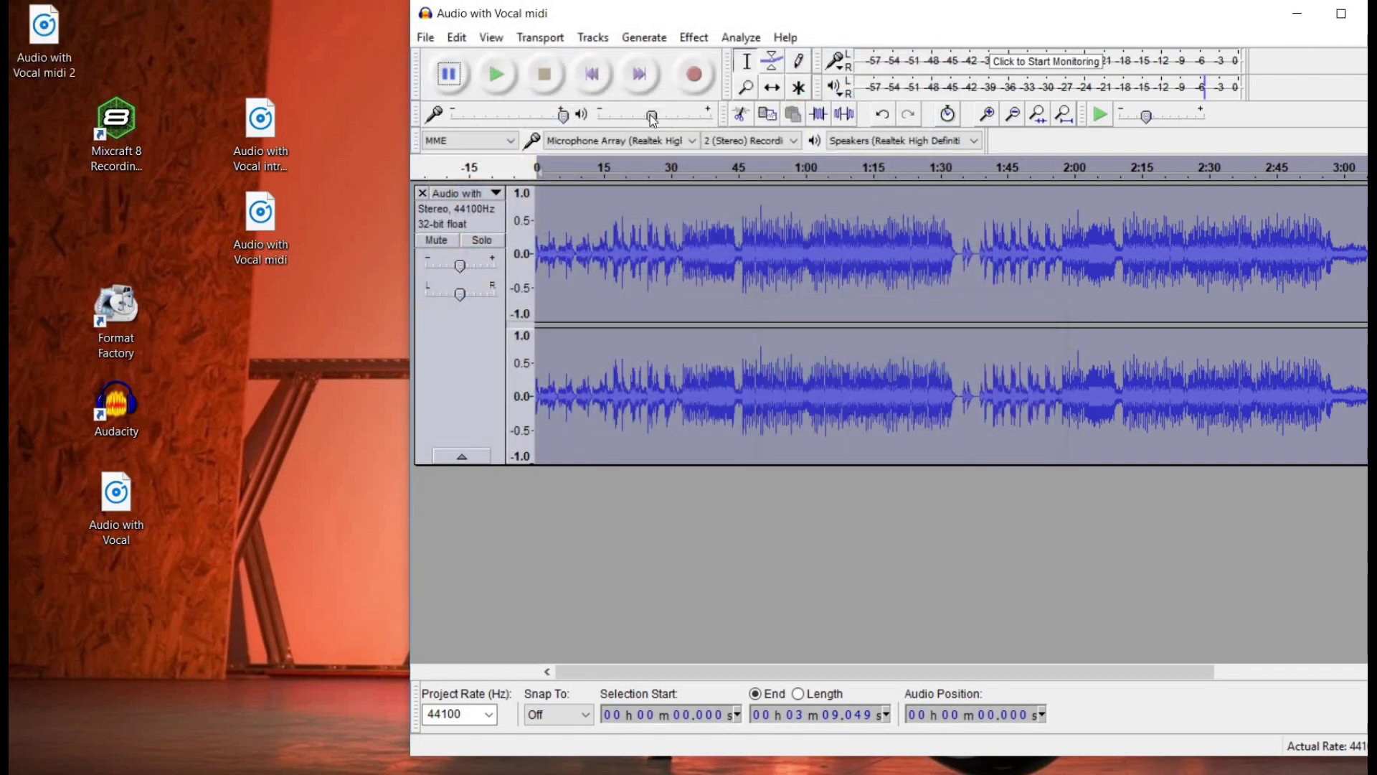
{"action": "key", "text": "ctrl+w"}
{"action": "key", "text": "n"}
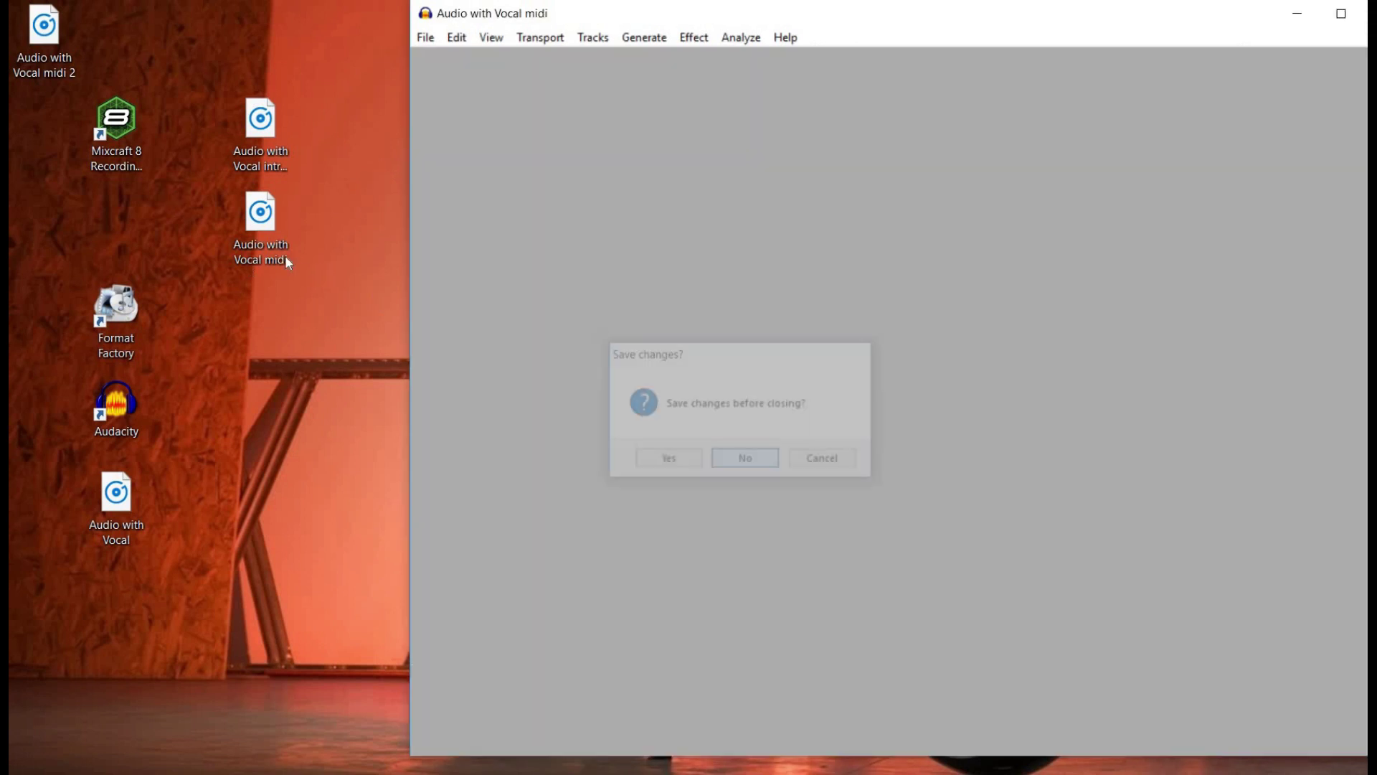
Step: Delete the old Audio with Vocal midi file from the desktop and move Audio with Vocal midi 2 into its place
{"action": "key", "text": "shift+F10"}
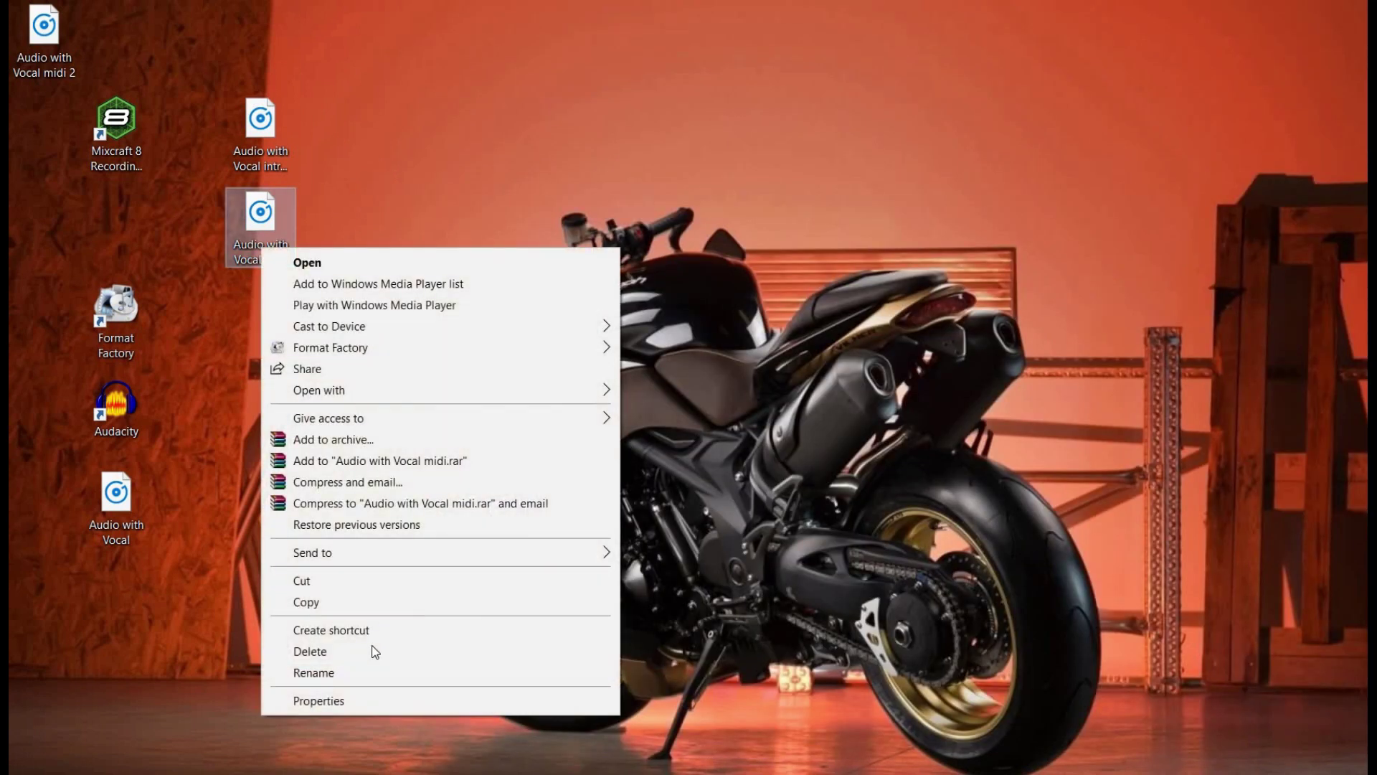
{"action": "key", "text": "Return"}
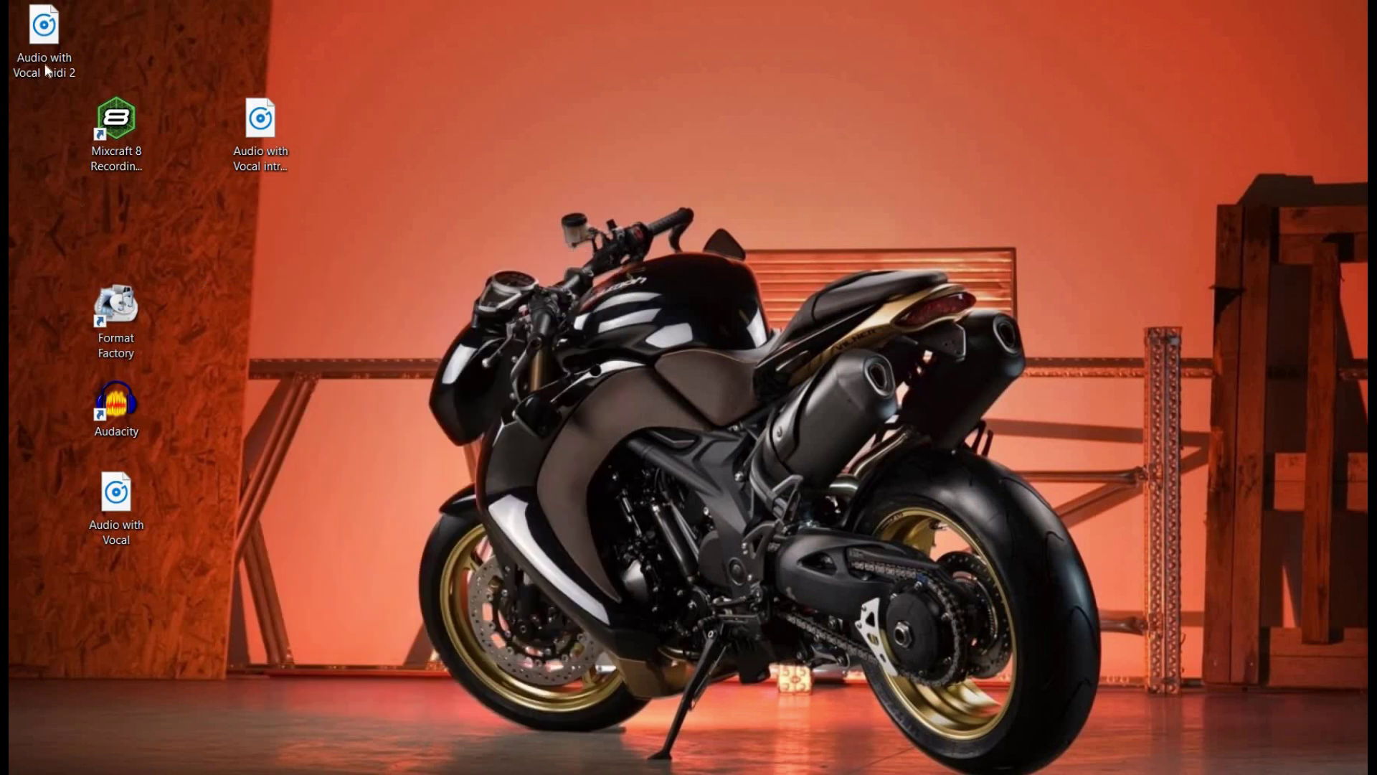
{"action": "left_click_drag", "start_coordinate": [44, 28], "coordinate": [260, 215]}
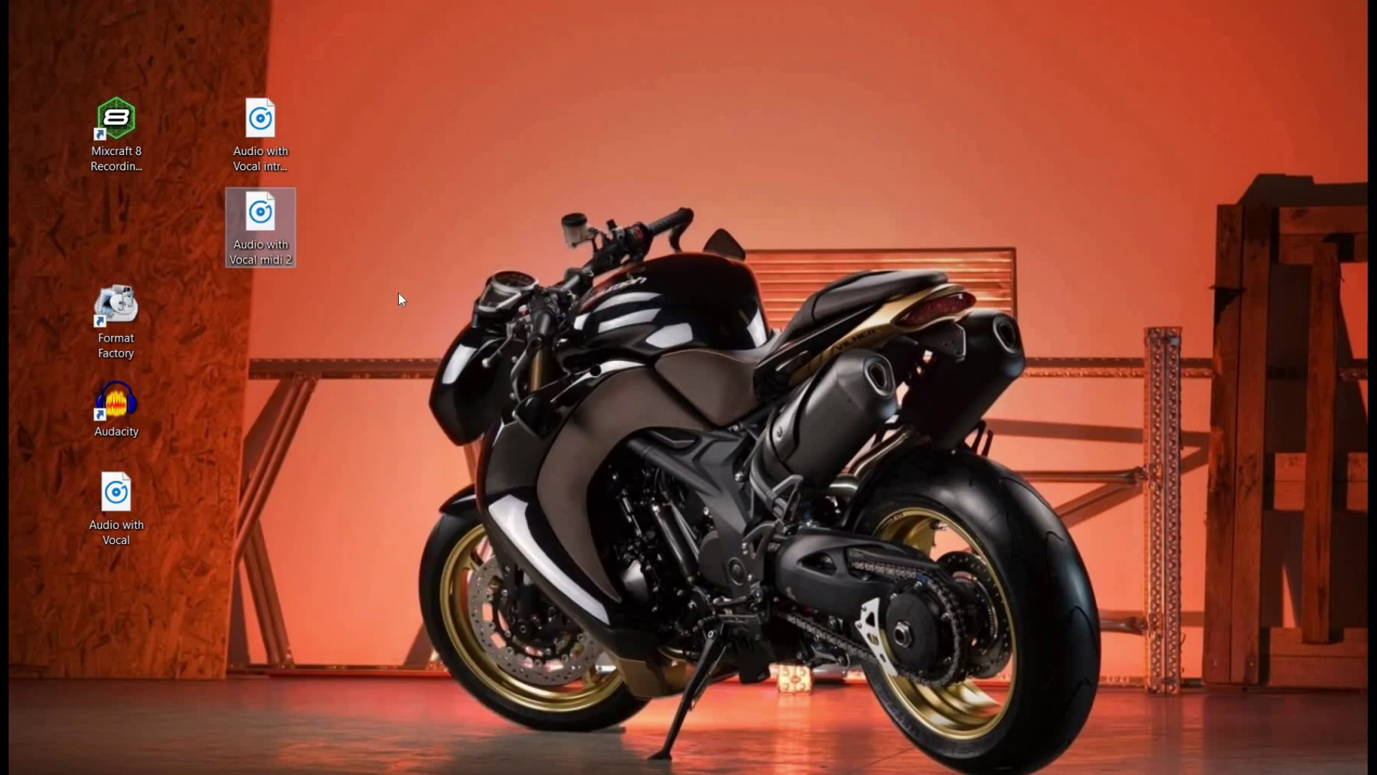
Step: Play Audio with Vocal intrumental in Groove Music from about 0:19, adjusting the volume to check the sound, and close the player
{"action": "left_click", "coordinate": [266, 136]}
{"action": "key", "text": "Return"}
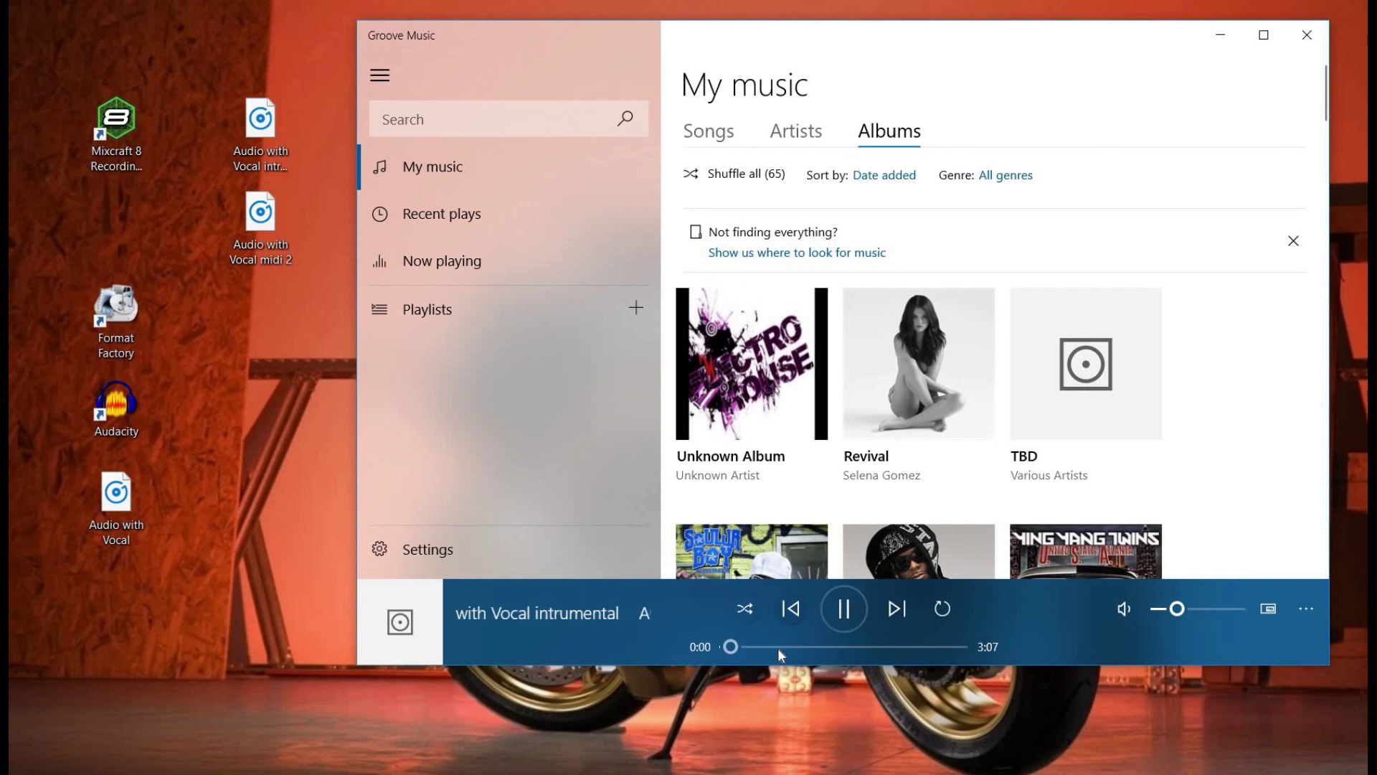
{"action": "left_click", "coordinate": [780, 648]}
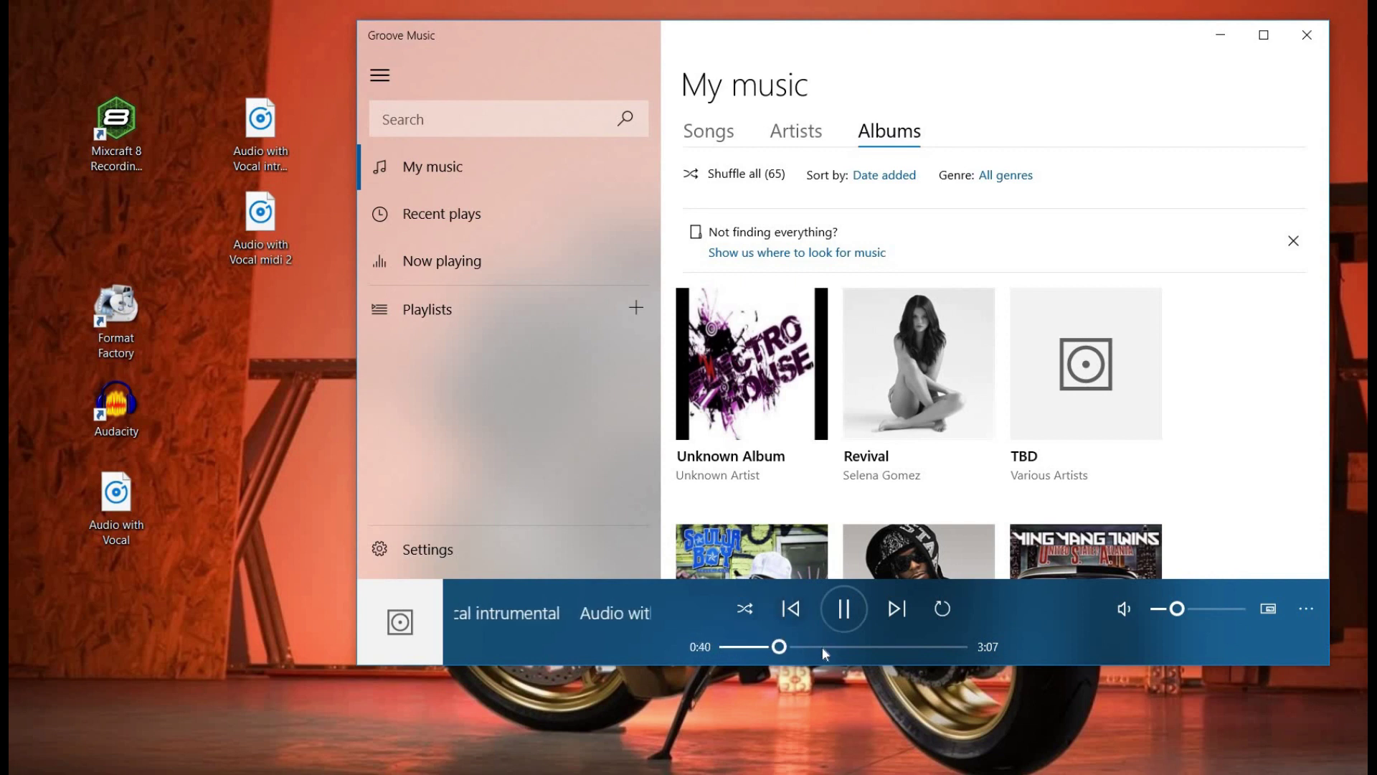
{"action": "left_click", "coordinate": [756, 647]}
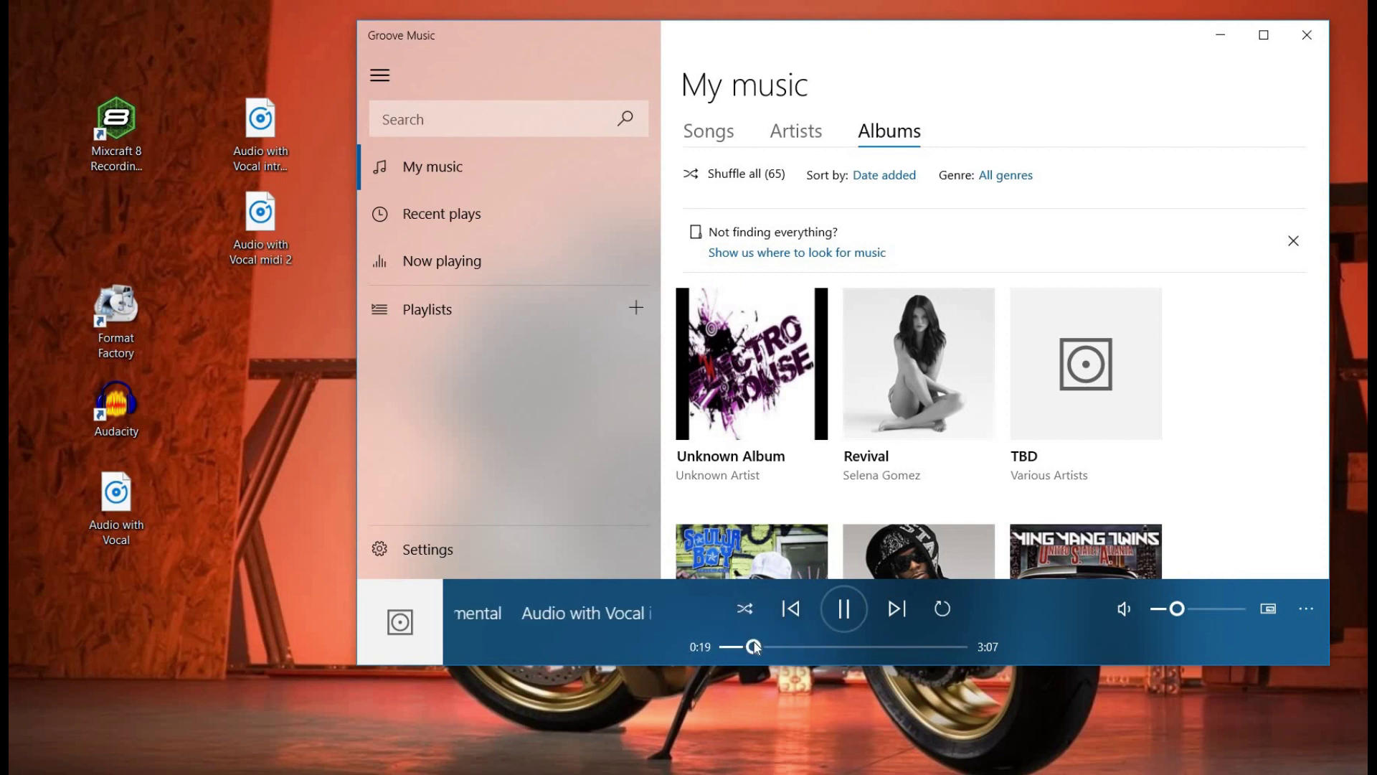
{"action": "left_click", "coordinate": [1197, 609]}
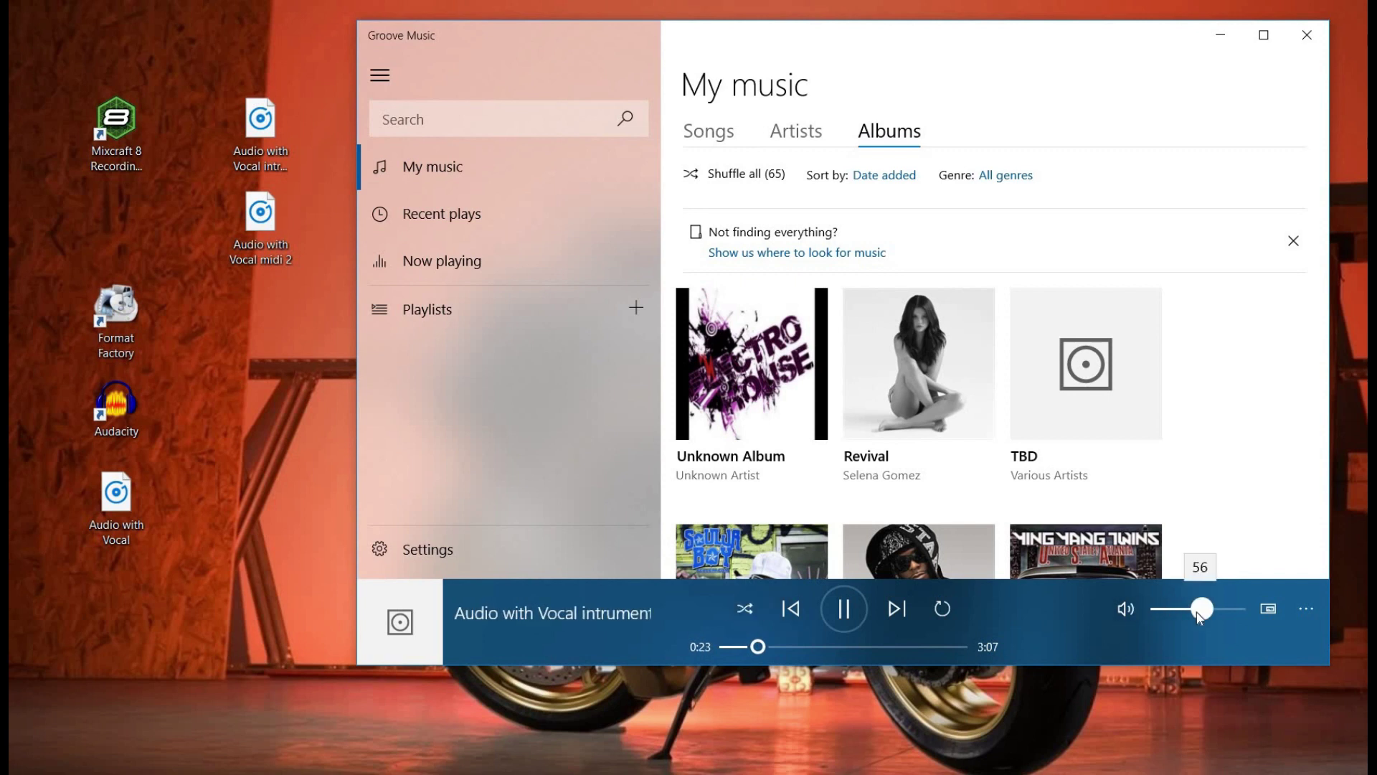
{"action": "scroll", "coordinate": [1154, 611], "scroll_direction": "down", "scroll_amount": 5}
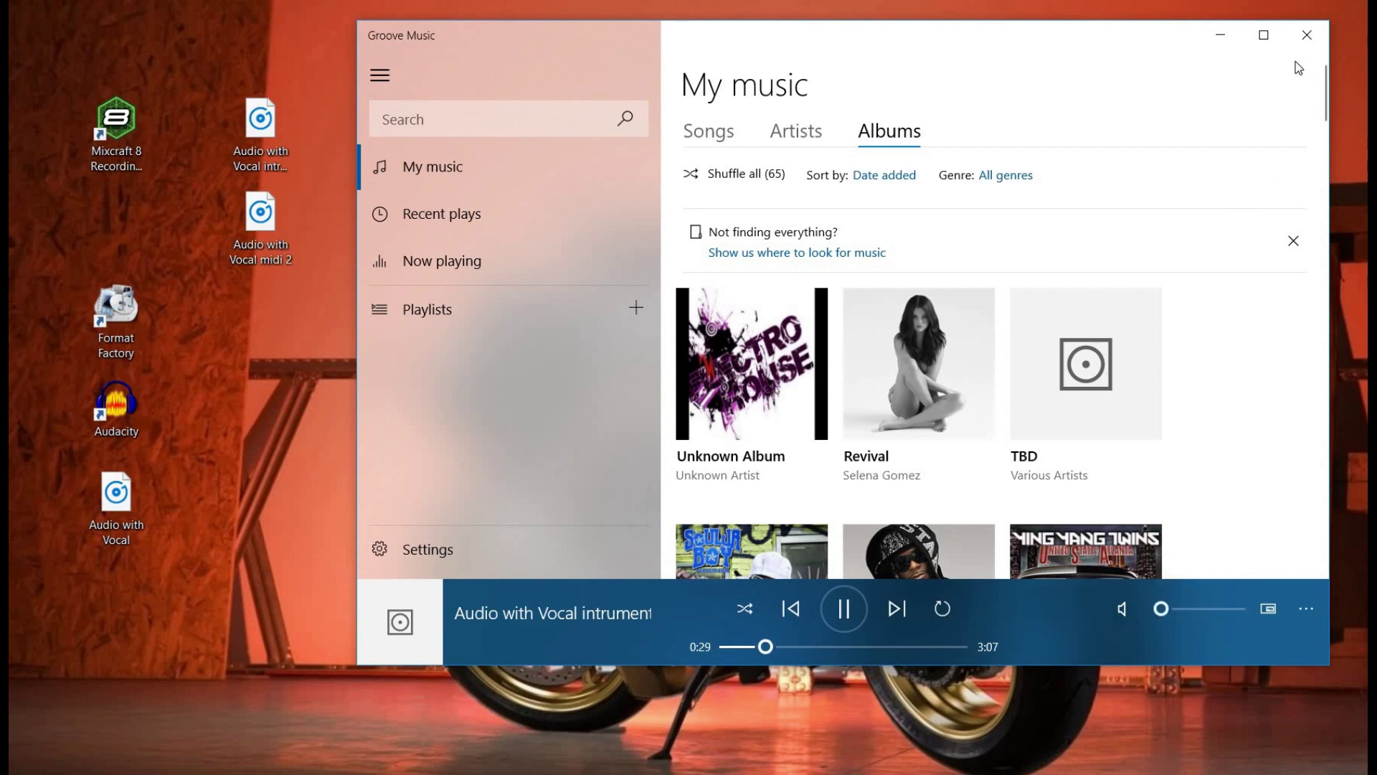
{"action": "left_click", "coordinate": [1307, 34]}
Step: Play Audio with Vocal midi 2 in Groove Music from about 0:30, raising the volume above 87 to check the sound
{"action": "left_click", "coordinate": [258, 264]}
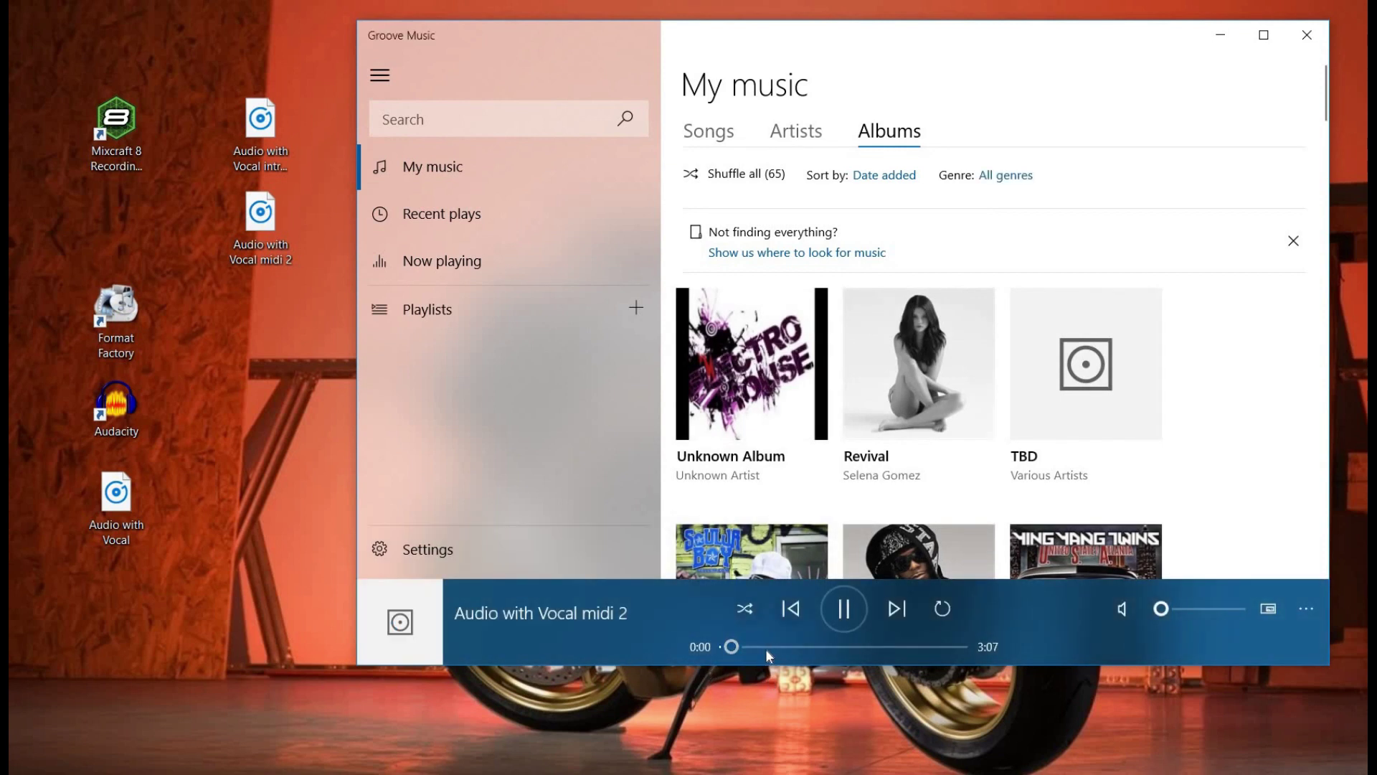
{"action": "left_click", "coordinate": [768, 647]}
{"action": "left_click_drag", "start_coordinate": [1207, 608], "coordinate": [1223, 615]}
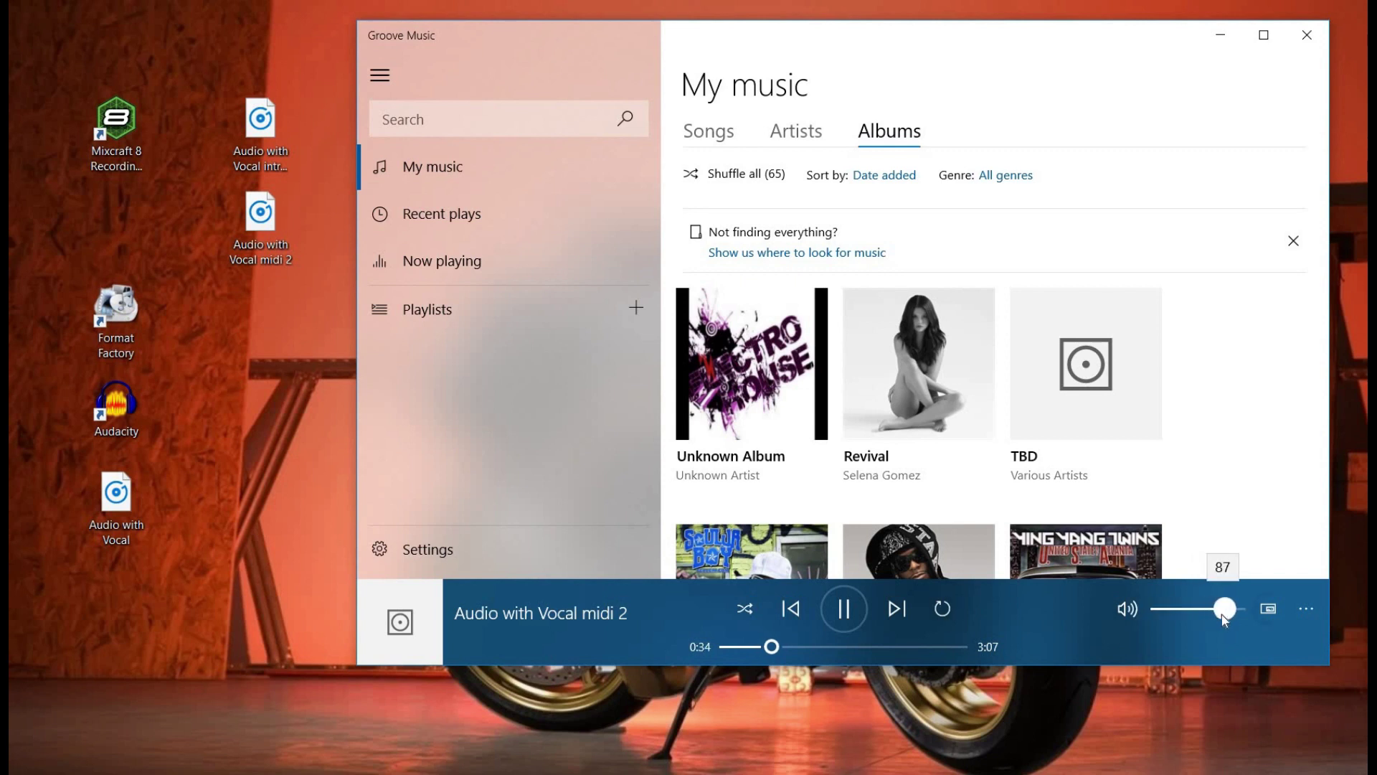
{"action": "left_click_drag", "start_coordinate": [1223, 616], "coordinate": [1232, 616]}
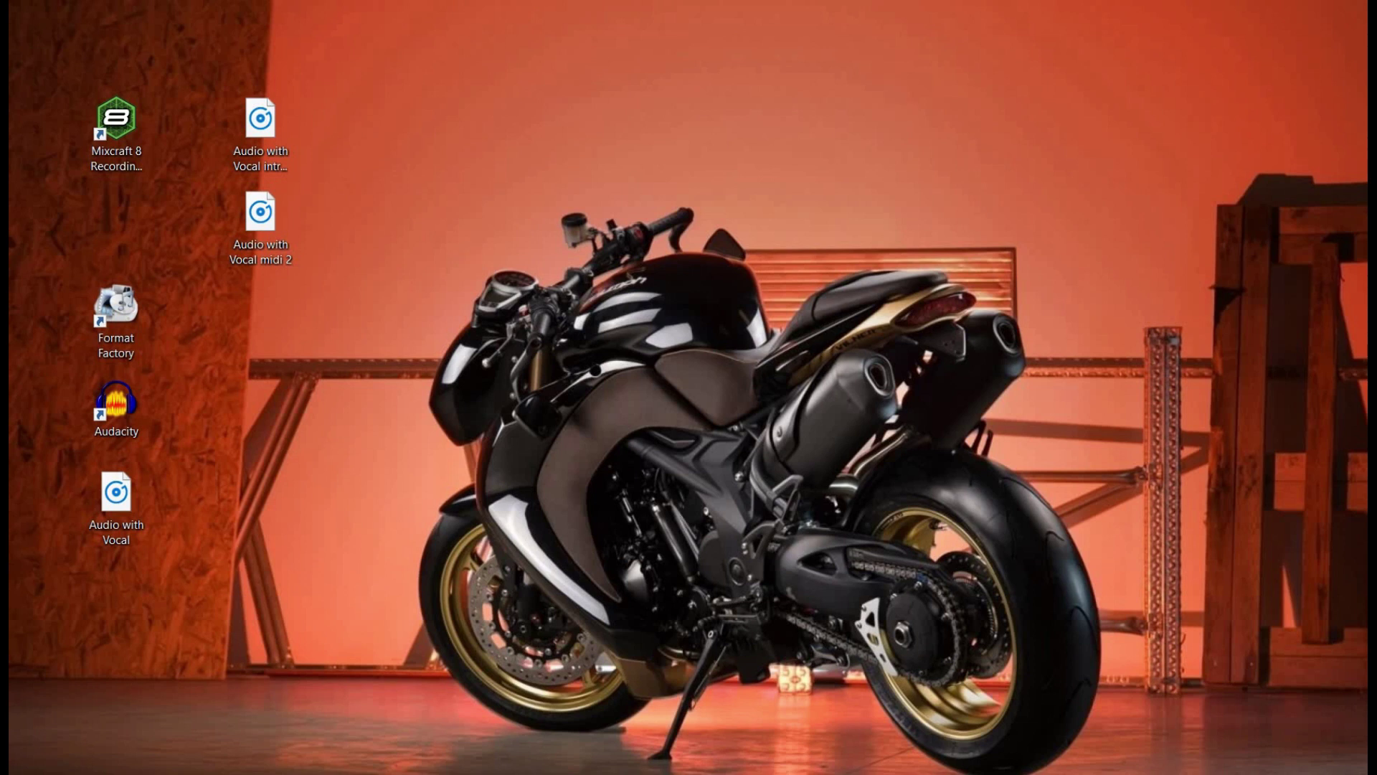
{"action": "left_click", "coordinate": [272, 158]}
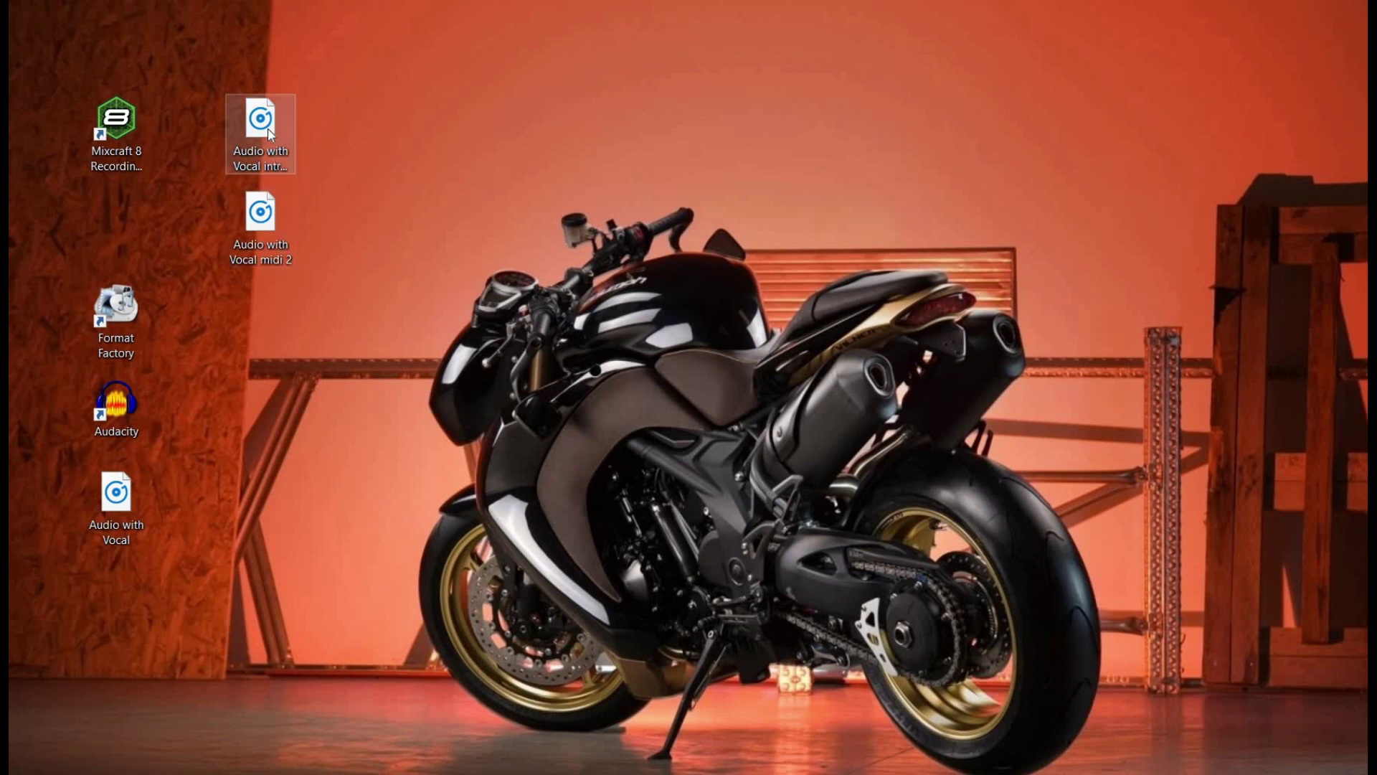
{"action": "left_click", "coordinate": [266, 223], "text": "ctrl"}
{"action": "left_click", "coordinate": [266, 224]}
{"action": "key", "text": "Up"}
{"action": "key", "text": "Down"}
{"action": "left_click", "coordinate": [532, 365]}
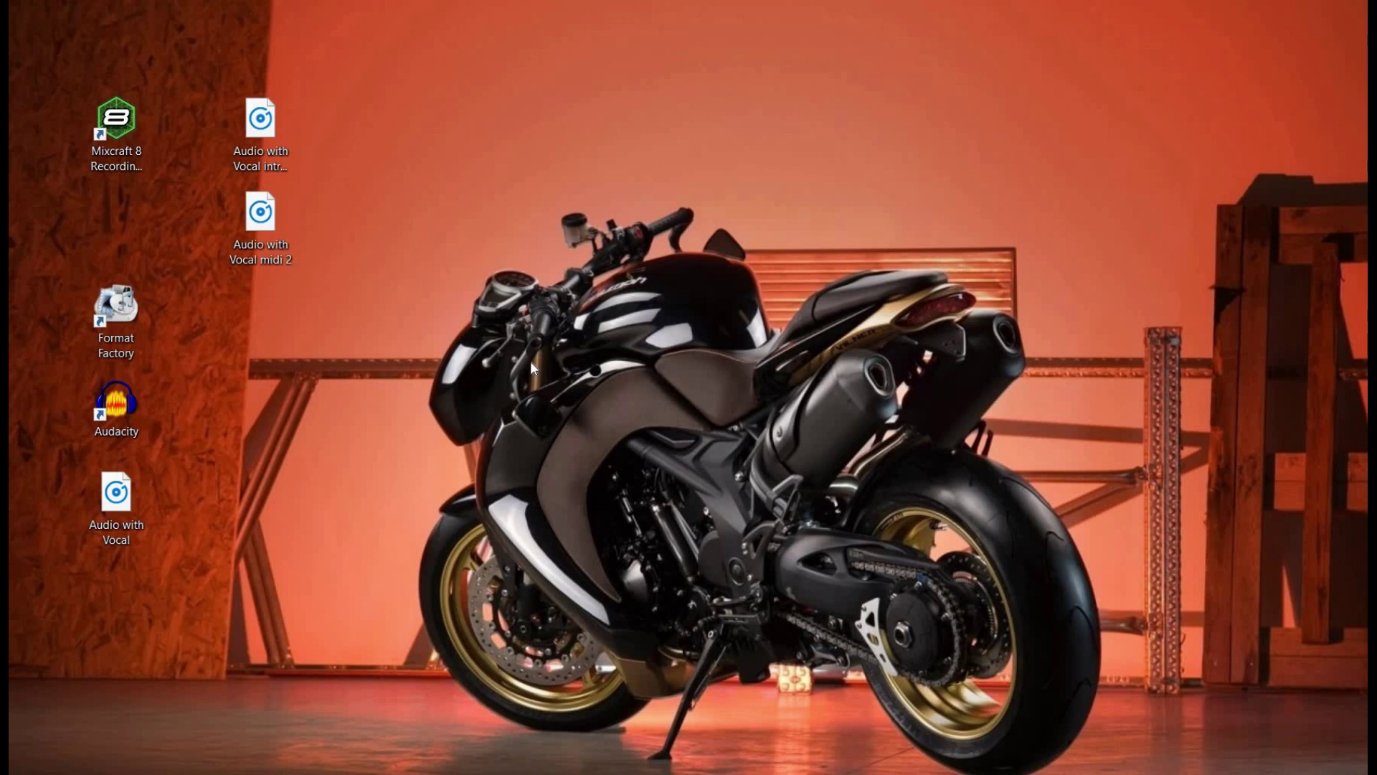
Step: Open Mixcraft 8 Recording Studio from the desktop and maximize its window
{"action": "double_click", "coordinate": [113, 154]}
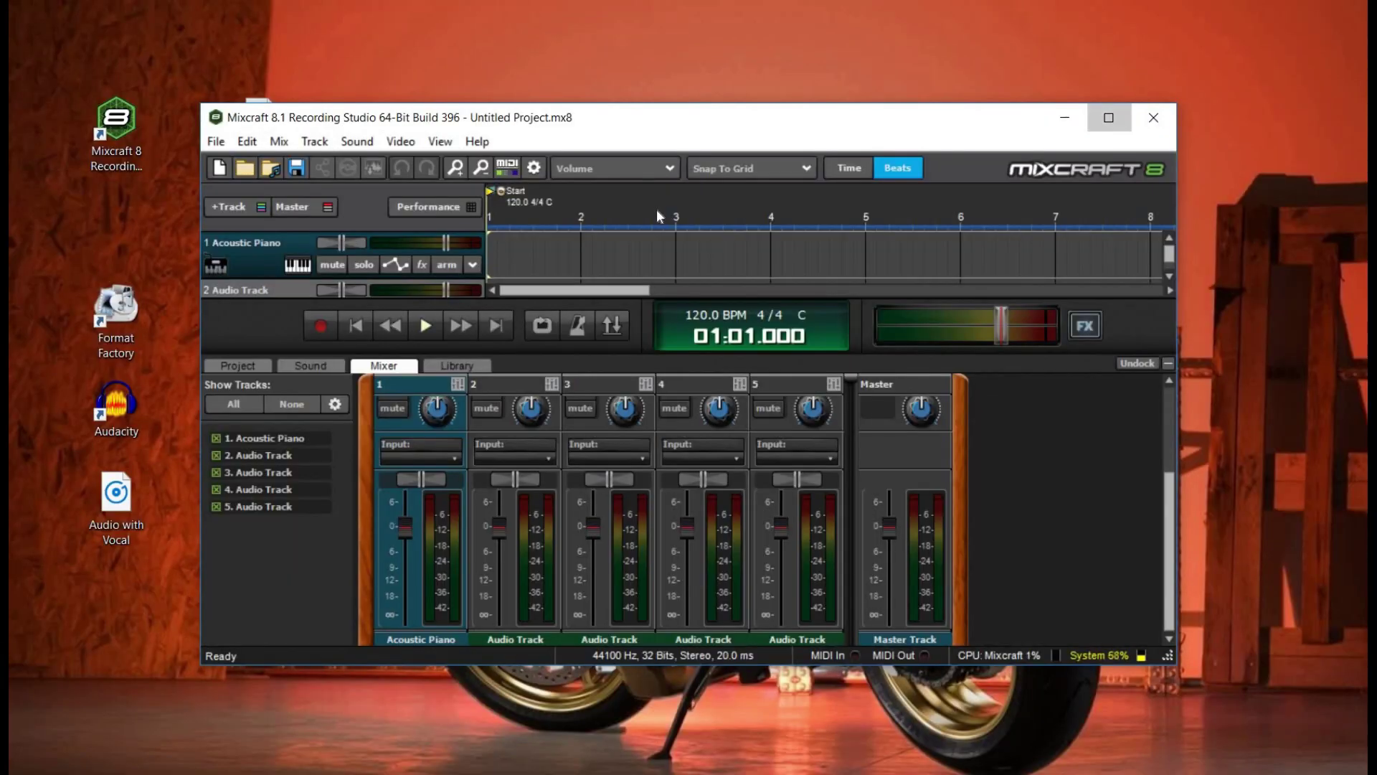
{"action": "left_click", "coordinate": [1118, 121]}
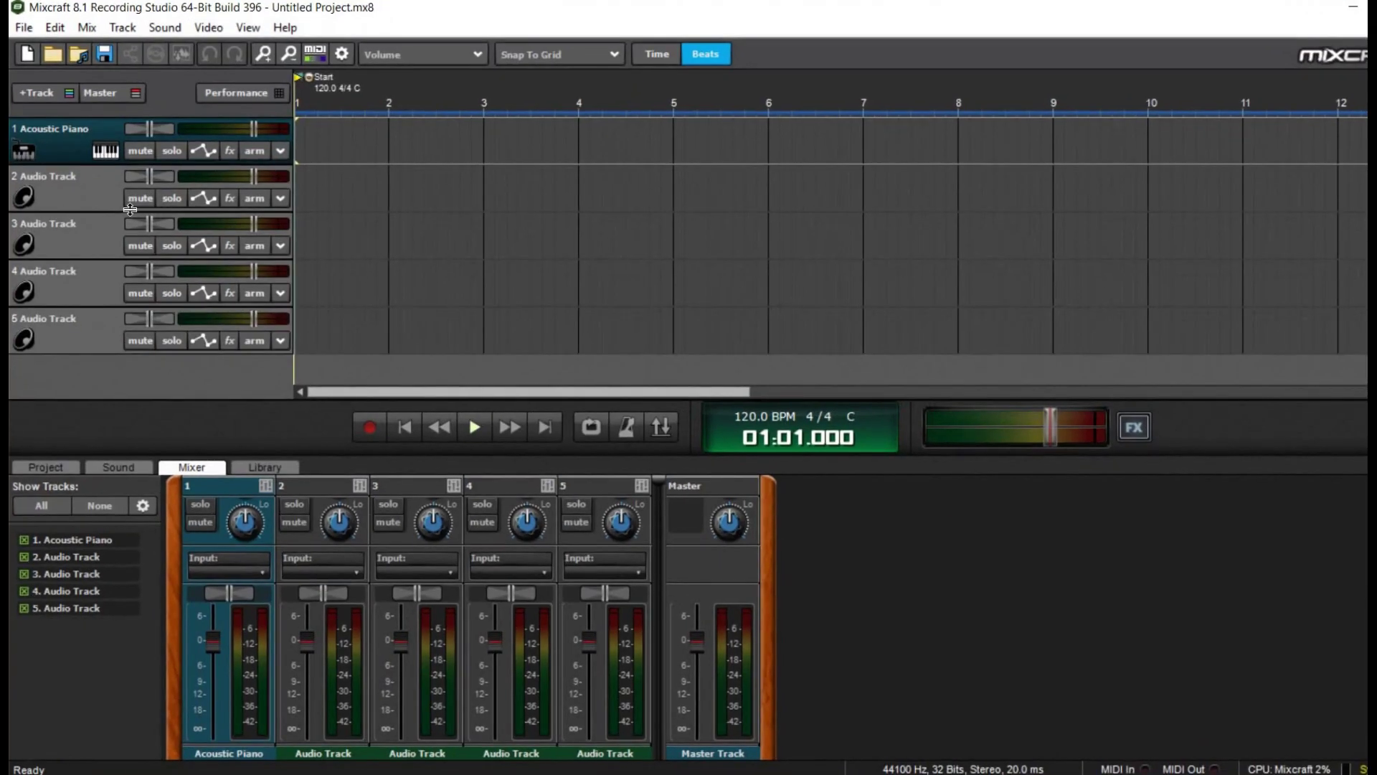
Step: Move the Acoustic Piano track down to third place and add the Audio with Vocal sound from the desktop to track 2
{"action": "left_click_drag", "start_coordinate": [79, 201], "coordinate": [89, 155]}
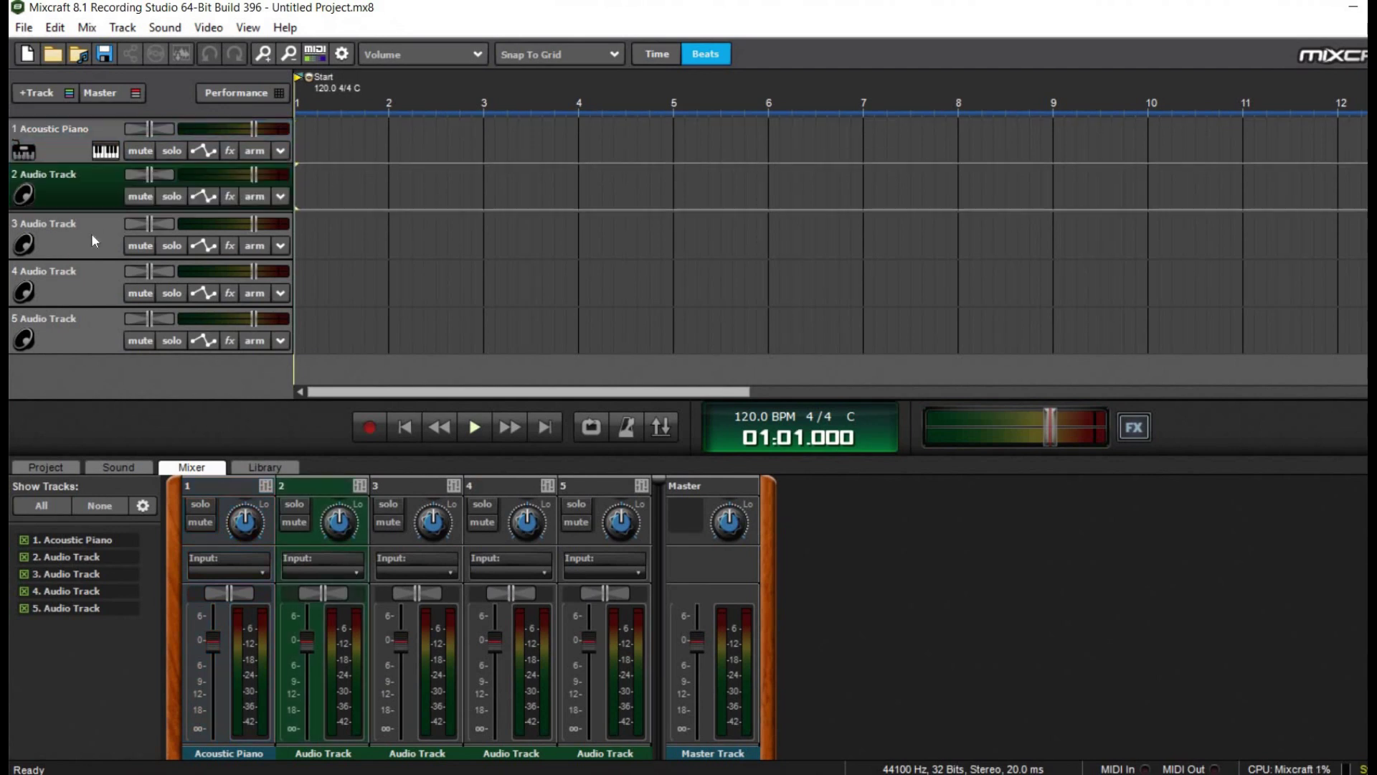
{"action": "left_click_drag", "start_coordinate": [93, 237], "coordinate": [88, 185]}
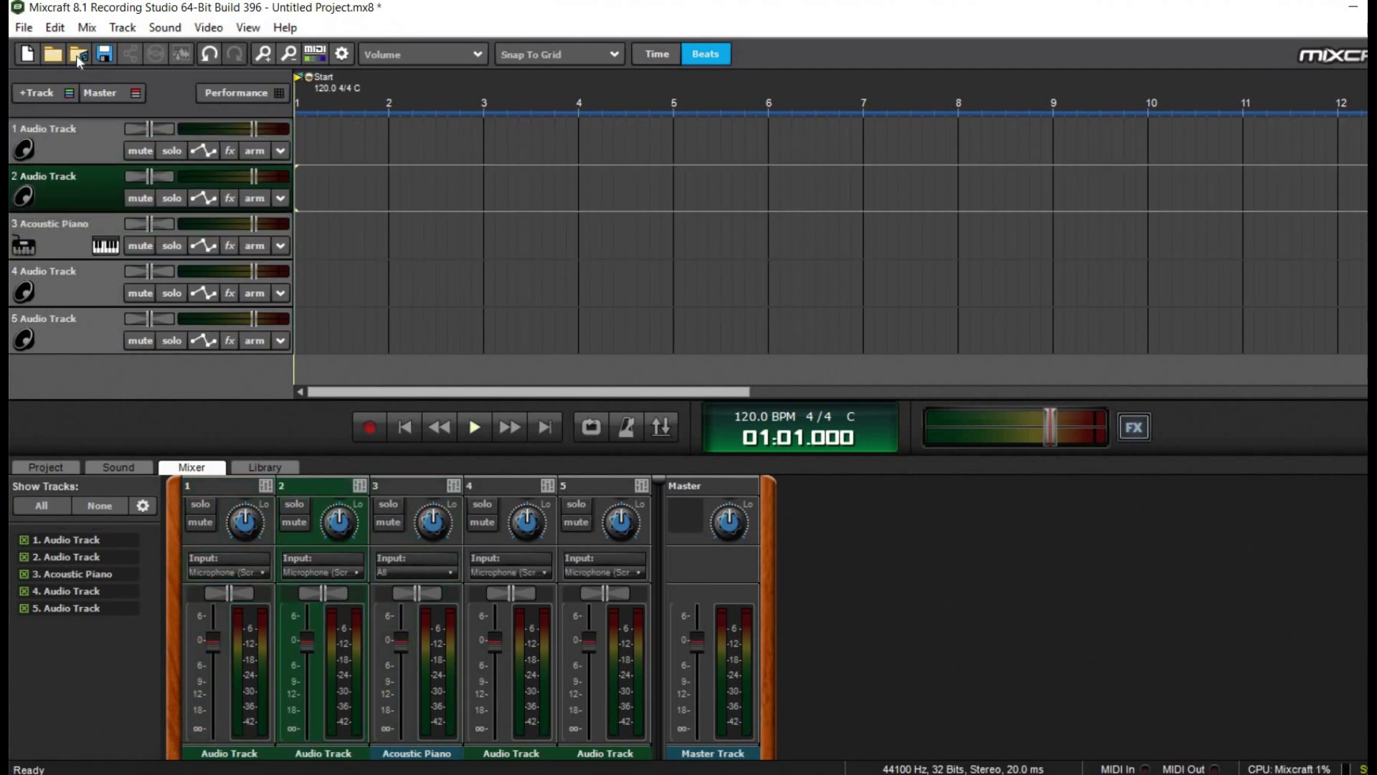
{"action": "left_click", "coordinate": [79, 58]}
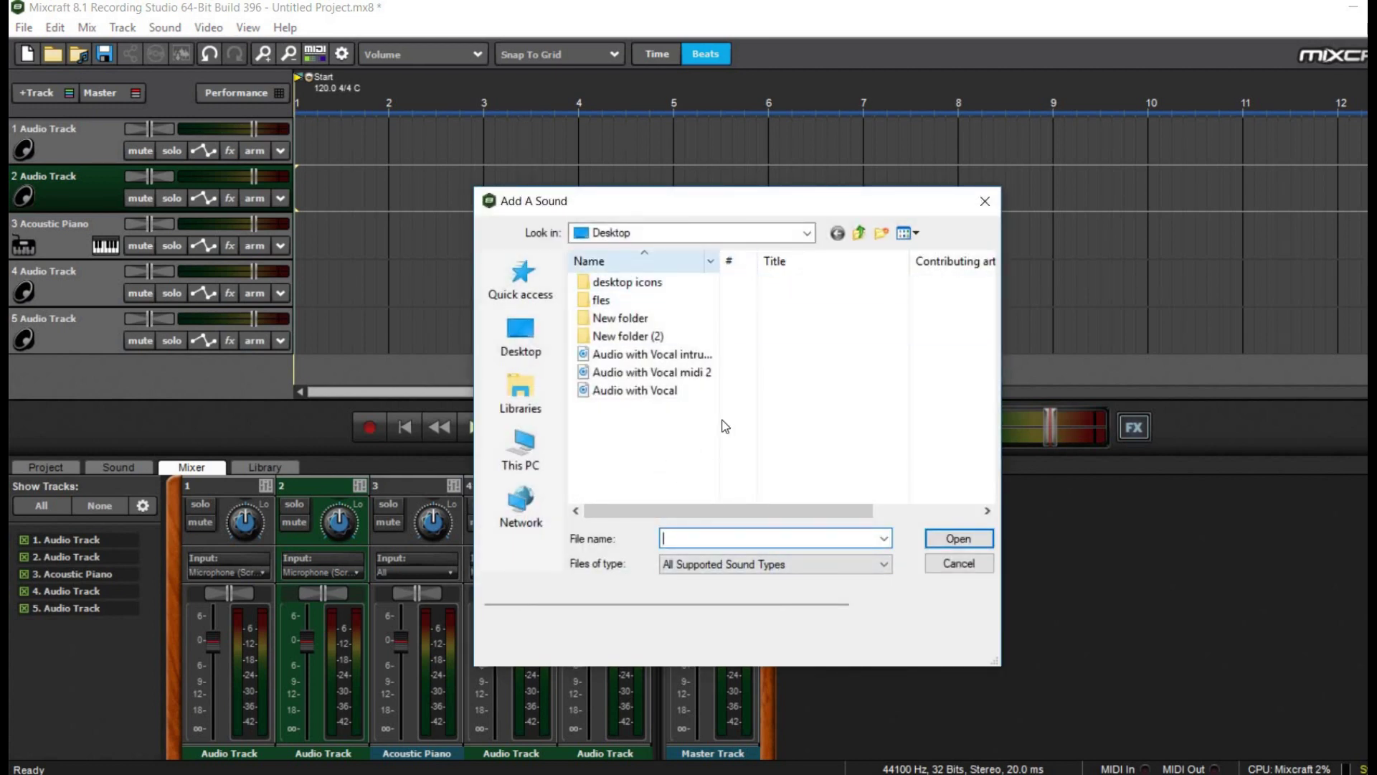
{"action": "double_click", "coordinate": [626, 389]}
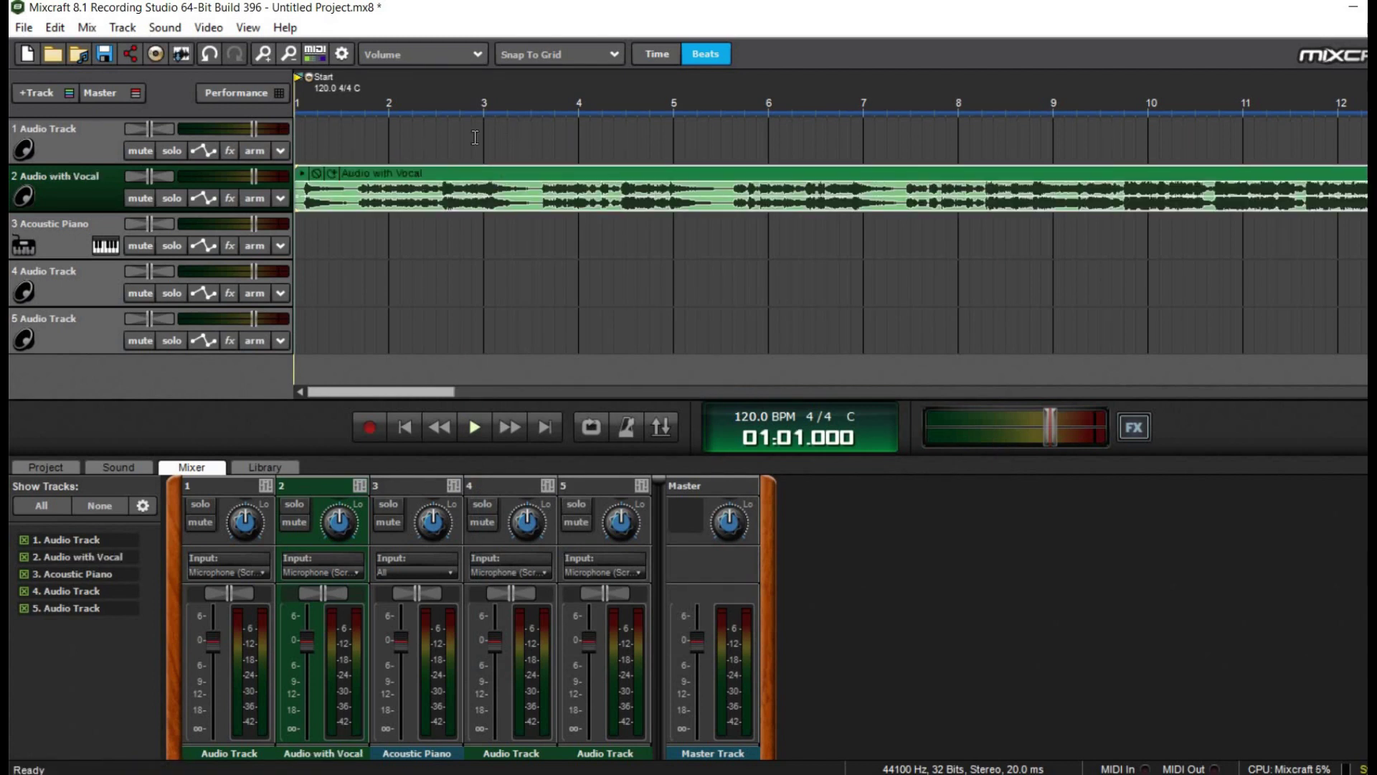
Step: Move the Audio with Vocal clip up to track 1 and add the Audio with Vocal intrumental sound to track 2
{"action": "left_click_drag", "start_coordinate": [319, 188], "coordinate": [319, 142]}
{"action": "left_click", "coordinate": [316, 186]}
{"action": "left_click", "coordinate": [306, 188]}
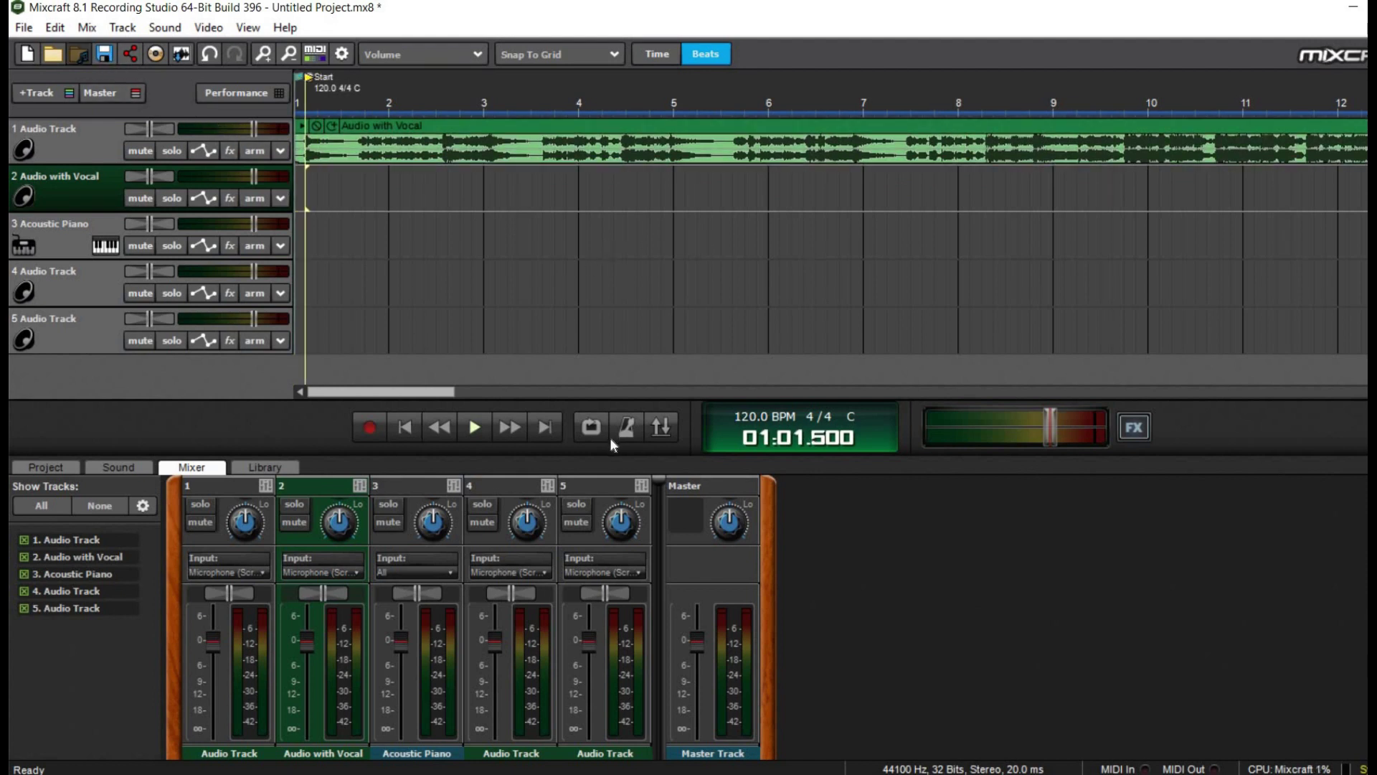
{"action": "key", "text": "ctrl+h"}
{"action": "left_click", "coordinate": [714, 356]}
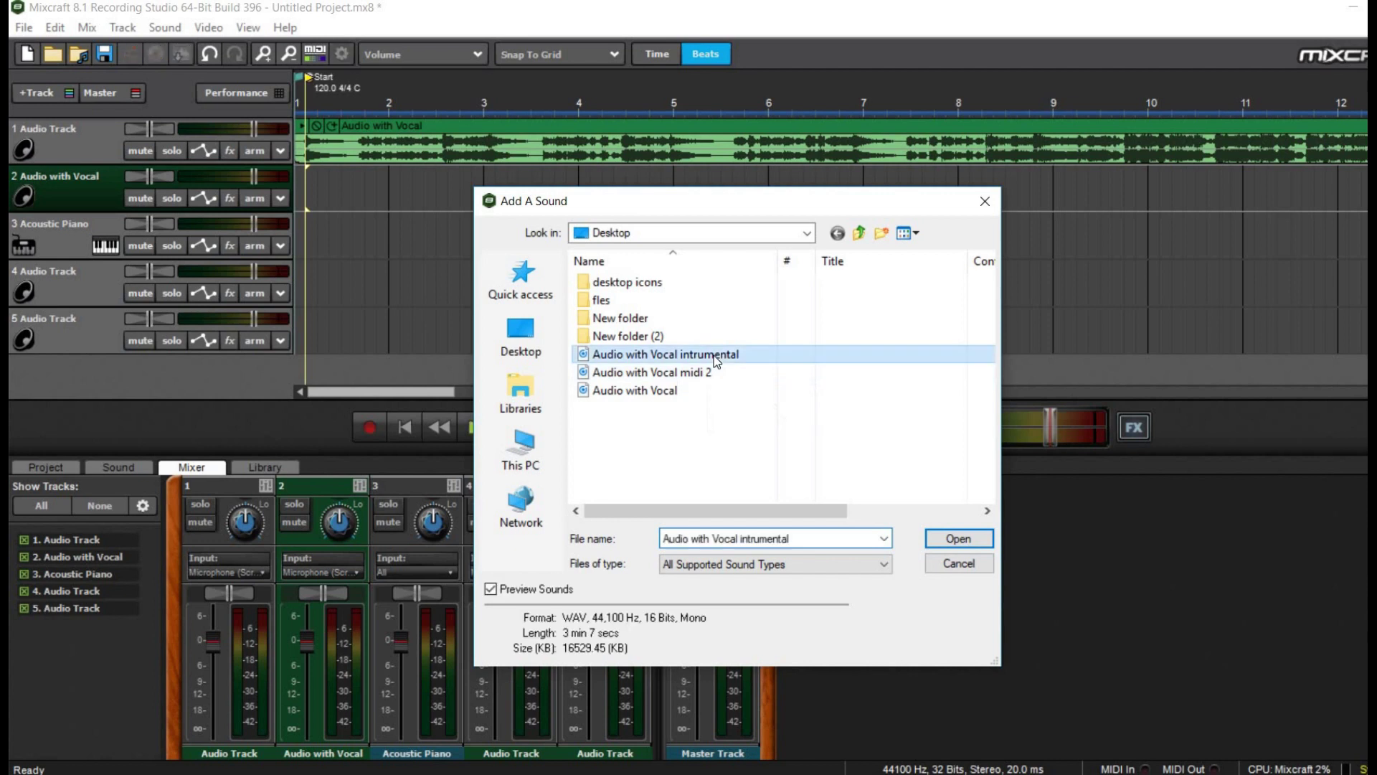
{"action": "key", "text": "Return"}
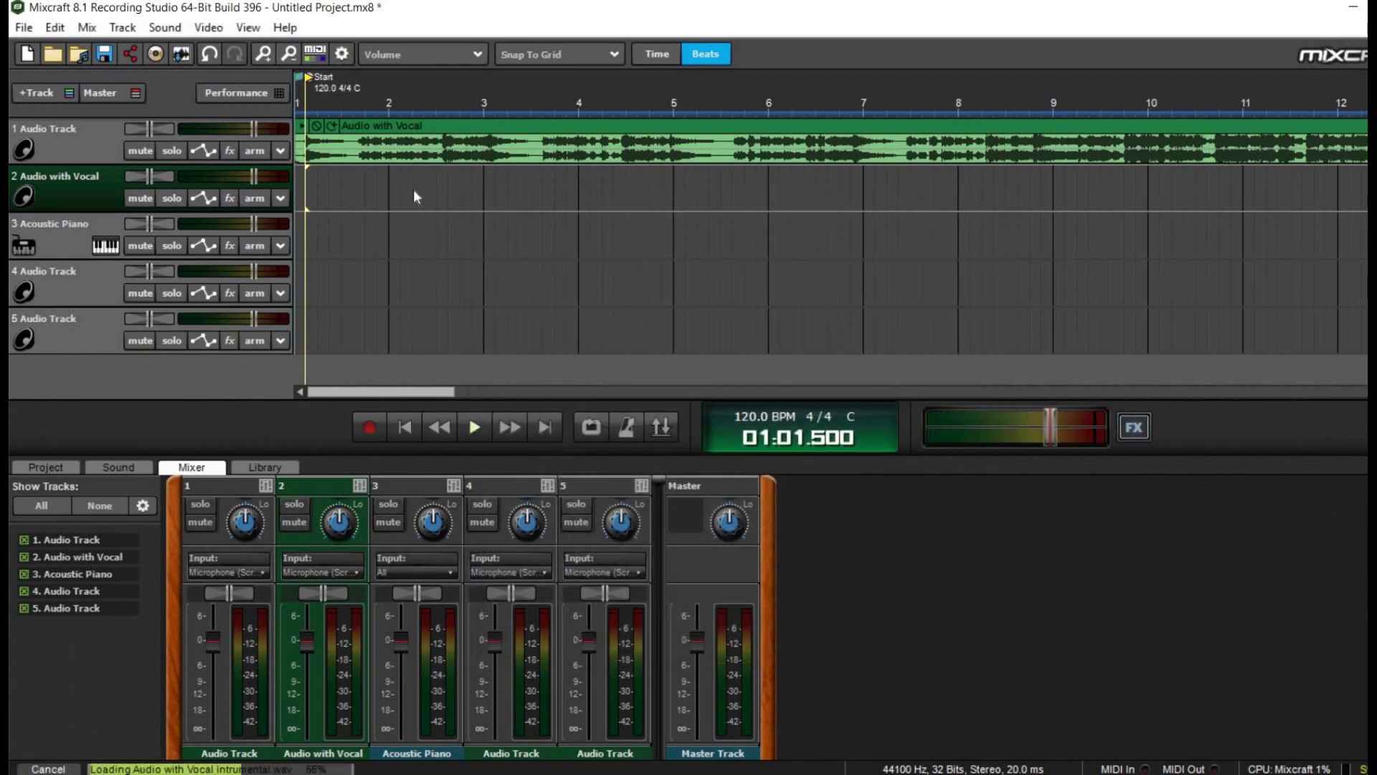
Step: Move the Acoustic Piano track down to fourth place and add the Audio with Vocal midi 2 sound to track 3
{"action": "left_click", "coordinate": [321, 247]}
{"action": "left_click_drag", "start_coordinate": [312, 280], "coordinate": [310, 248]}
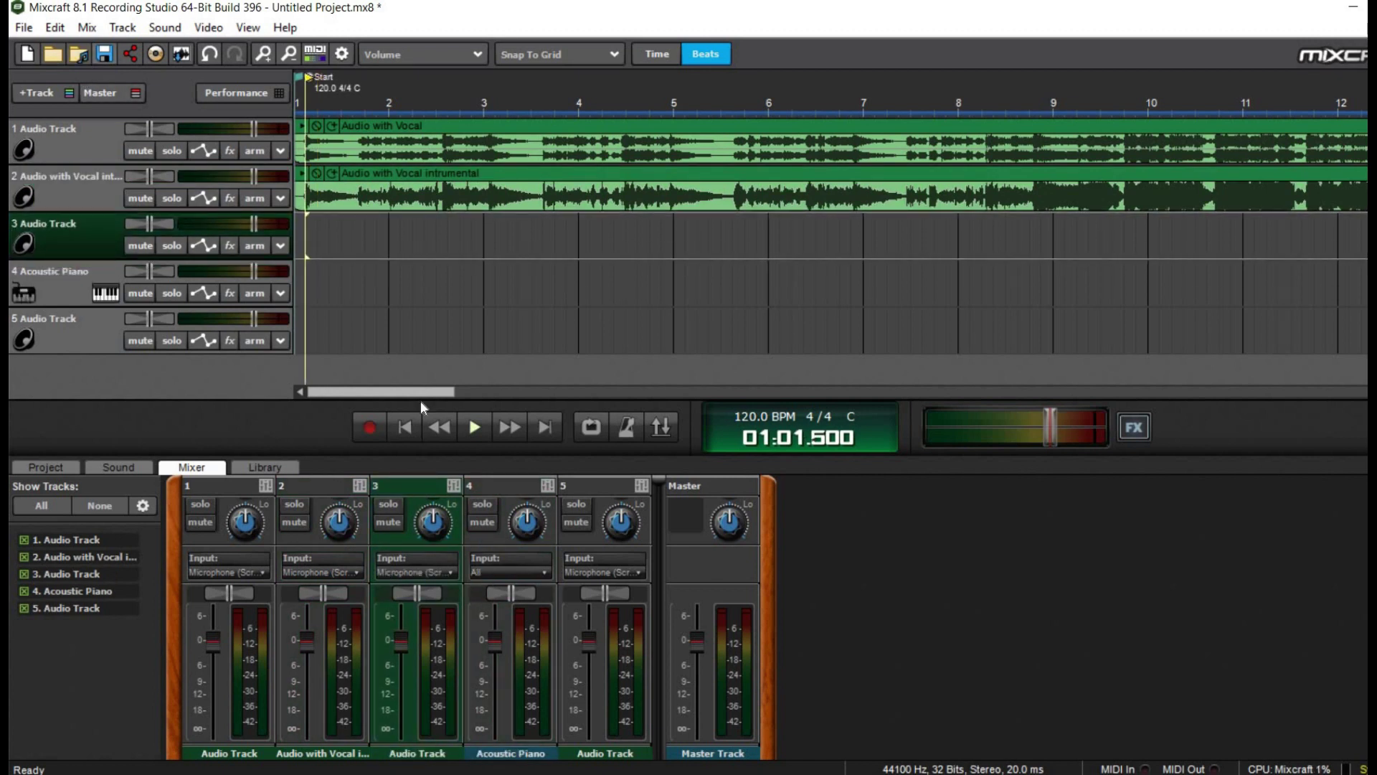
{"action": "left_click", "coordinate": [78, 54]}
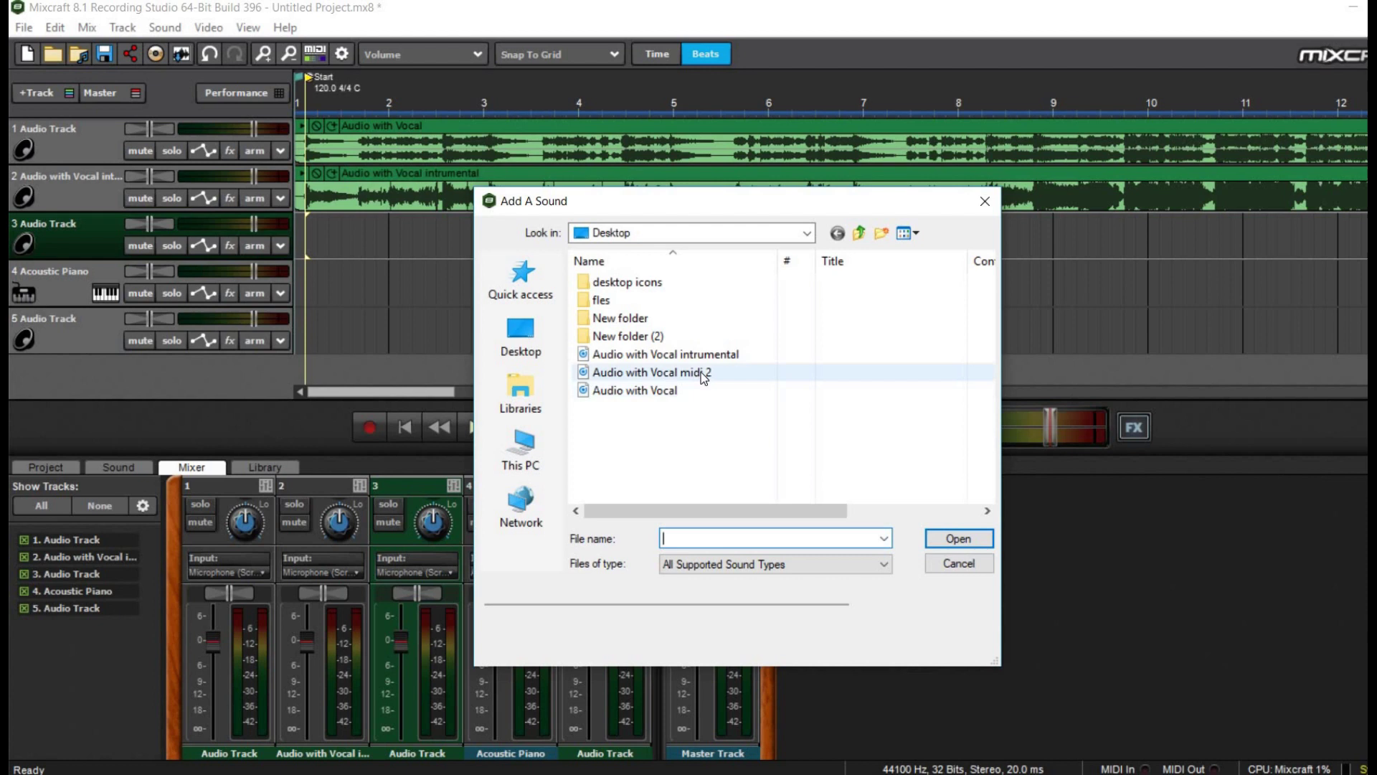
{"action": "double_click", "coordinate": [703, 373]}
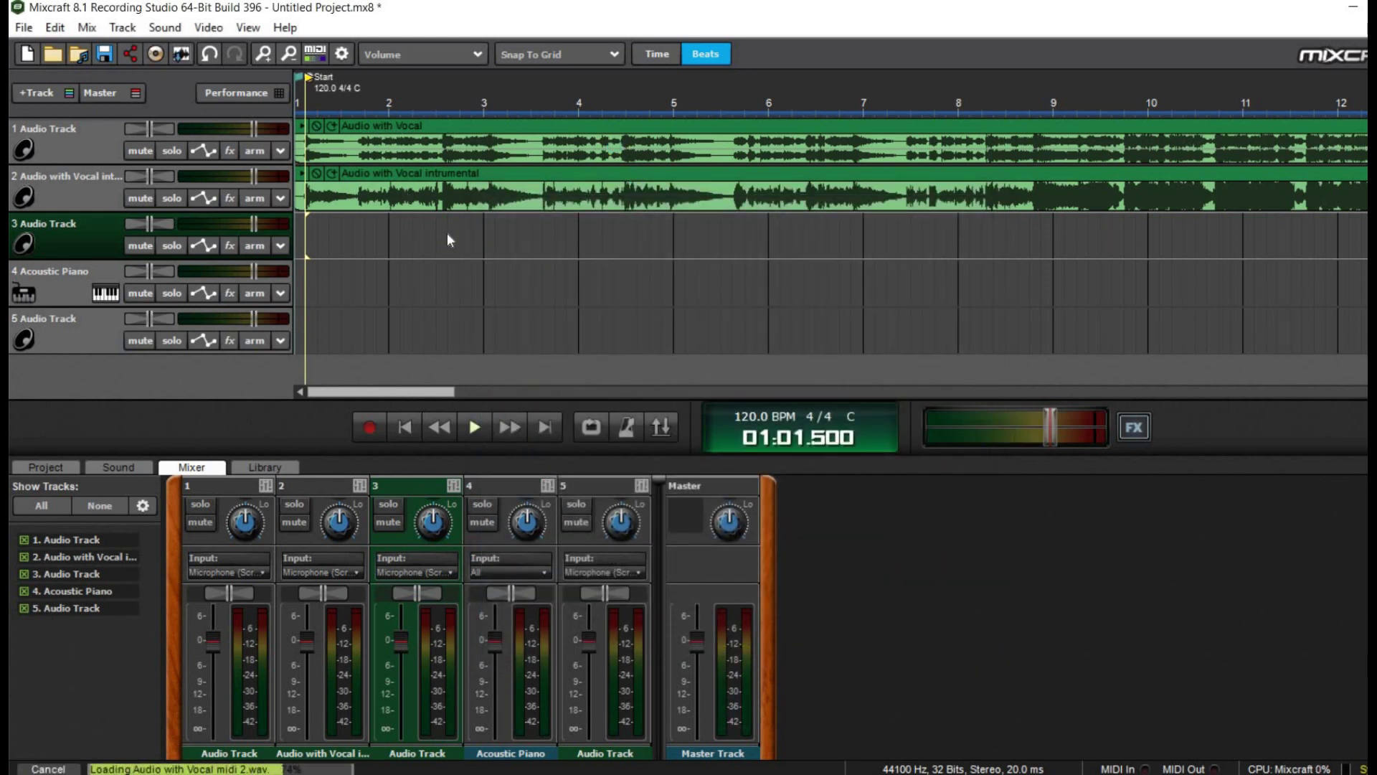
{"action": "left_click_drag", "start_coordinate": [488, 218], "coordinate": [477, 221]}
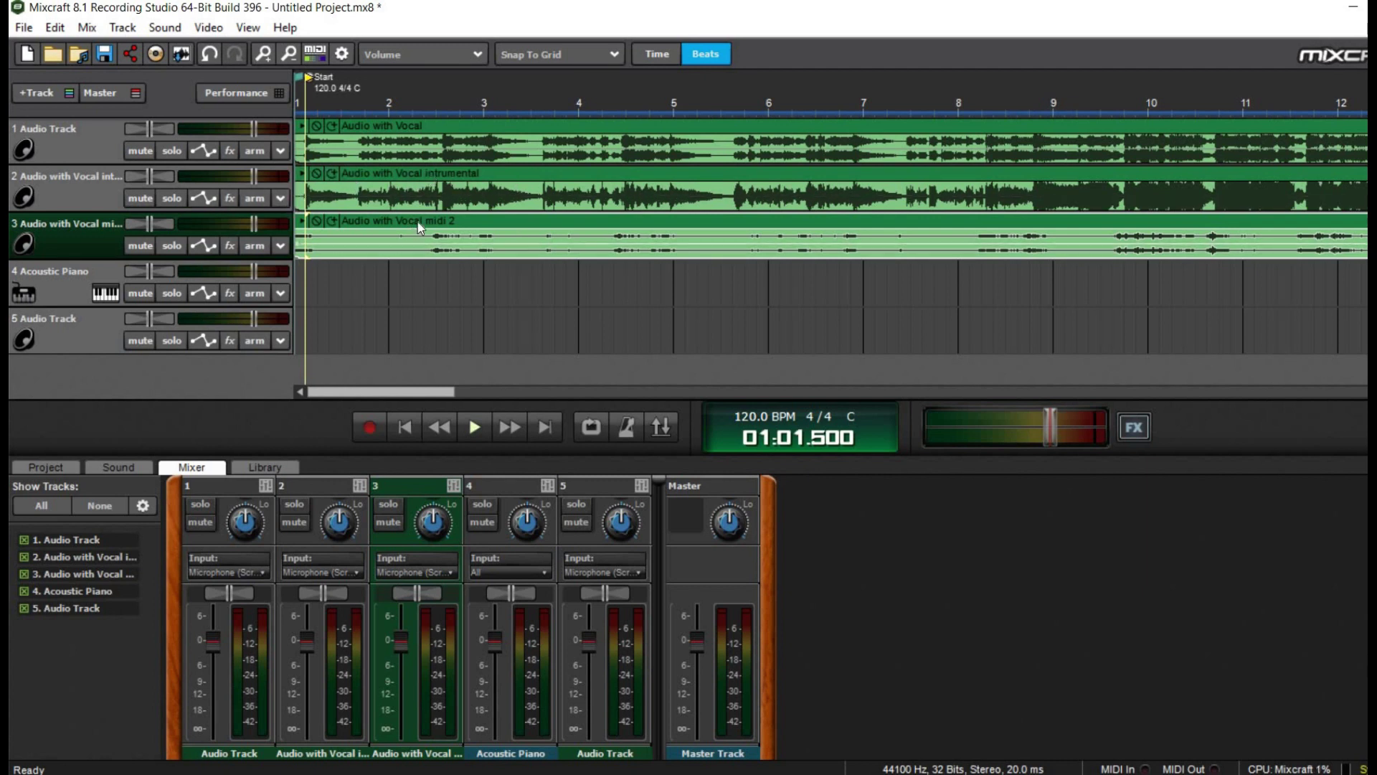
Step: Mute the intrumental and midi 2 tracks and play the original Audio with Vocal alone from 01:03.000, stopping in bar 7
{"action": "left_click", "coordinate": [145, 203]}
{"action": "left_click", "coordinate": [133, 246]}
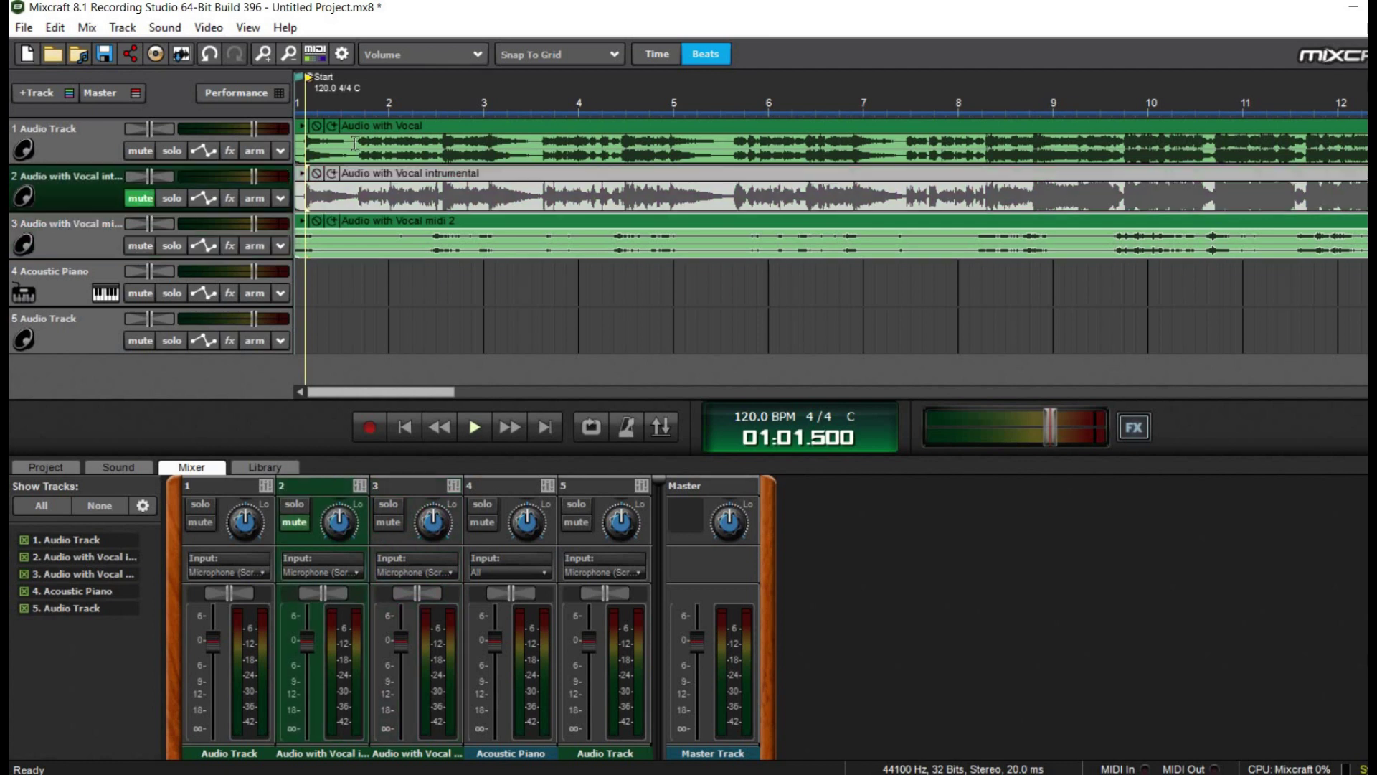
{"action": "left_click", "coordinate": [343, 80]}
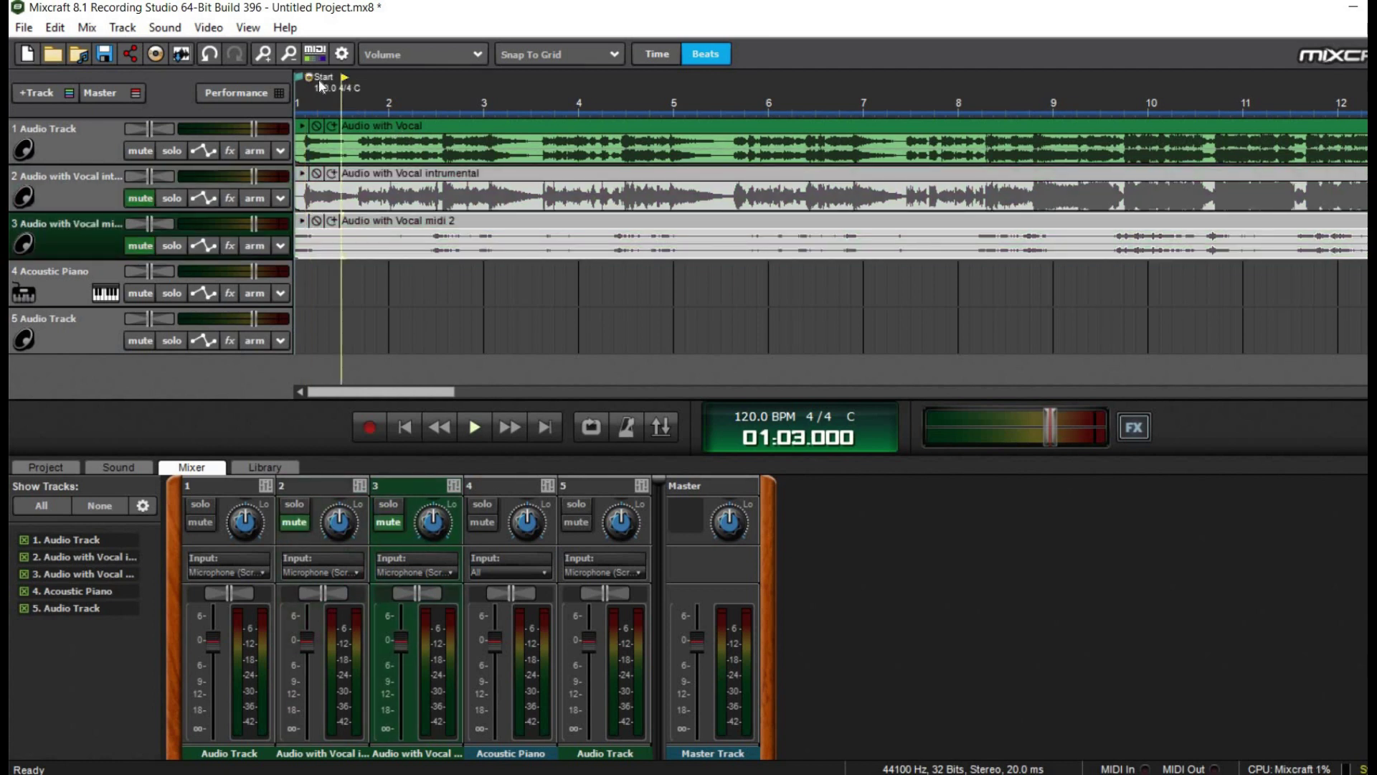
{"action": "left_click", "coordinate": [484, 430]}
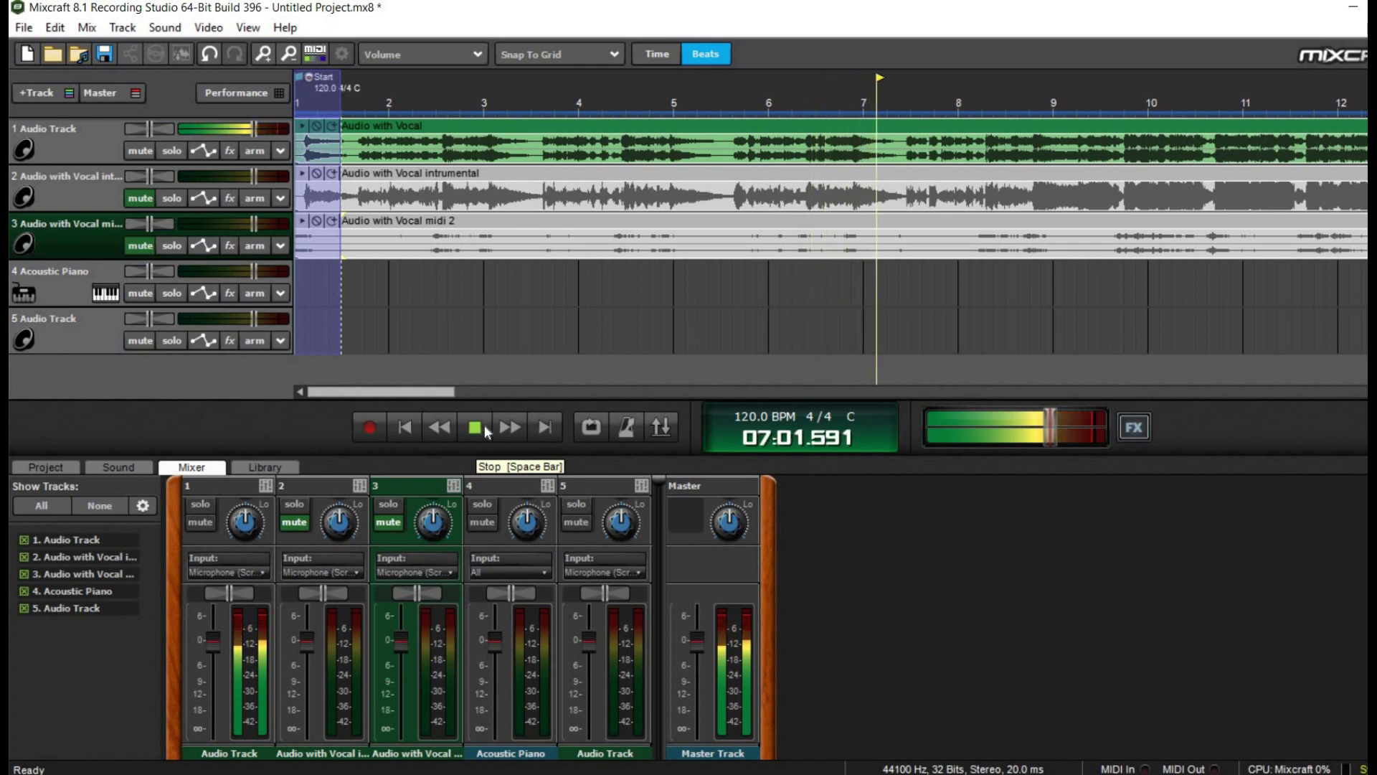
{"action": "left_click", "coordinate": [483, 427]}
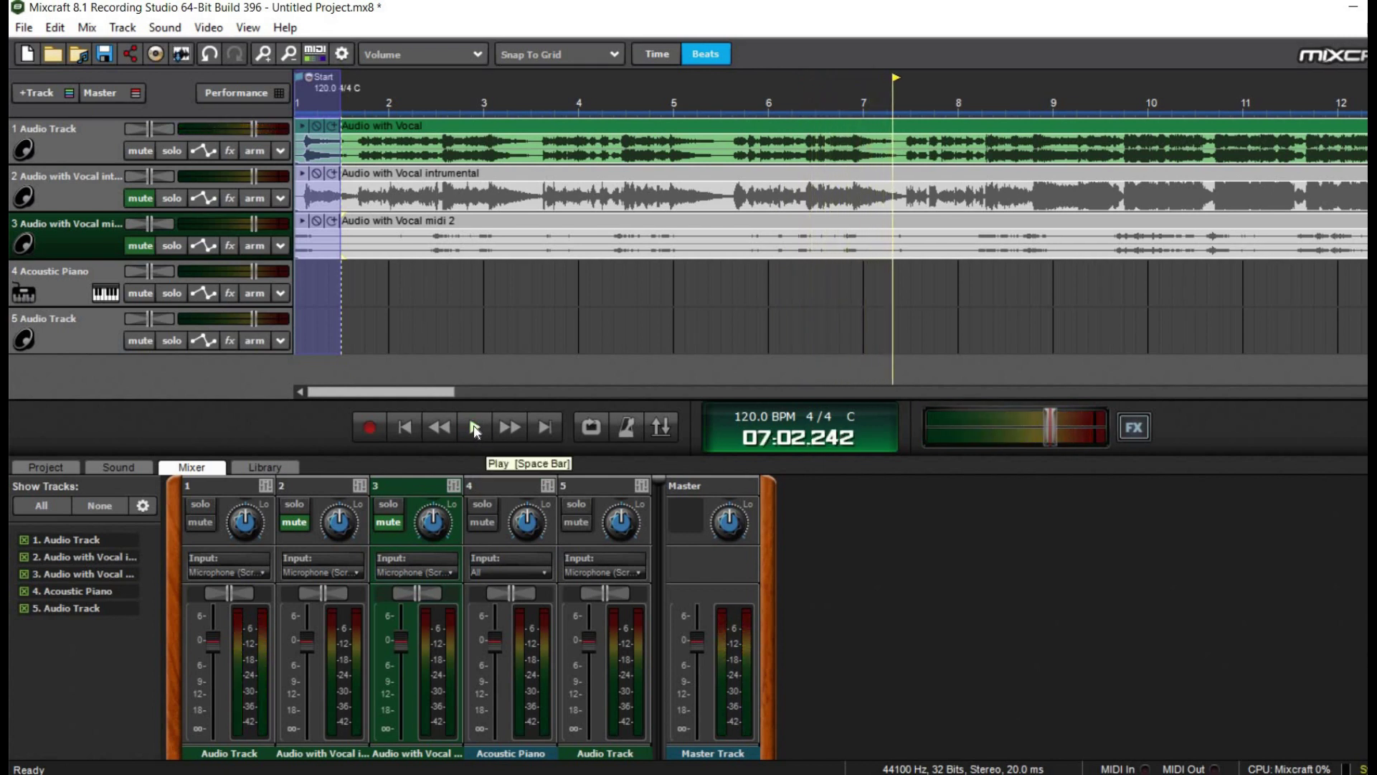
Step: Mute the original Audio with Vocal track, unmute the intrumental track and play it alone from 01:03.500, stopping in bar 6
{"action": "left_click", "coordinate": [144, 152]}
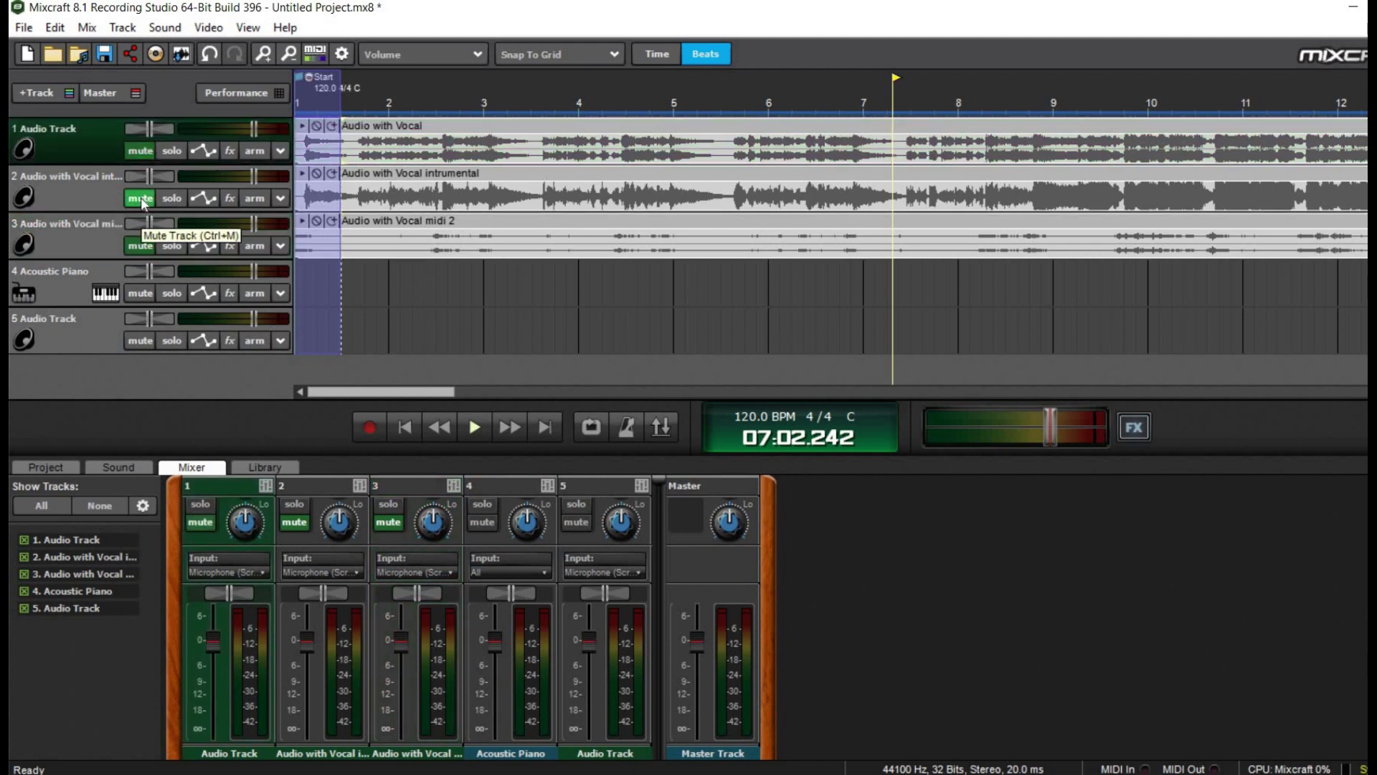
{"action": "left_click", "coordinate": [139, 198]}
{"action": "left_click", "coordinate": [356, 85]}
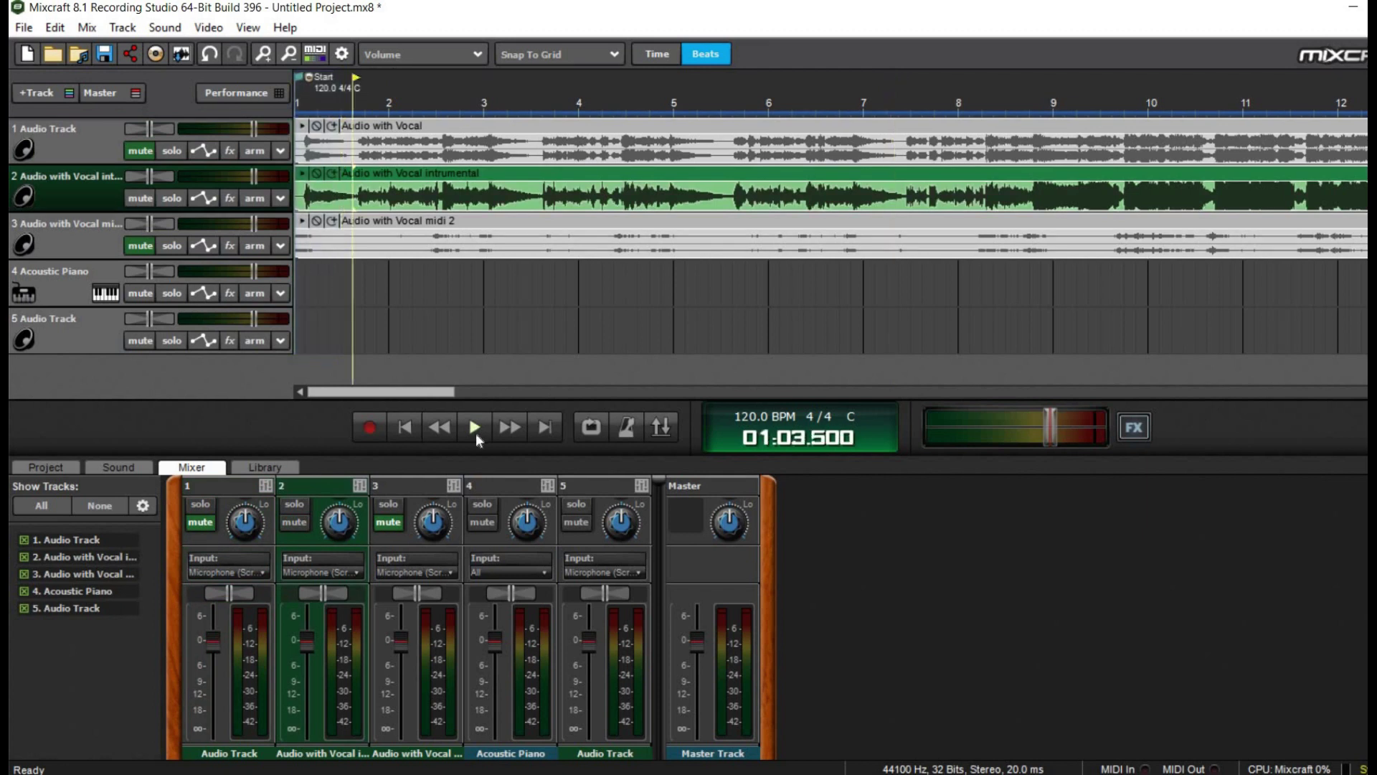
{"action": "left_click", "coordinate": [475, 428]}
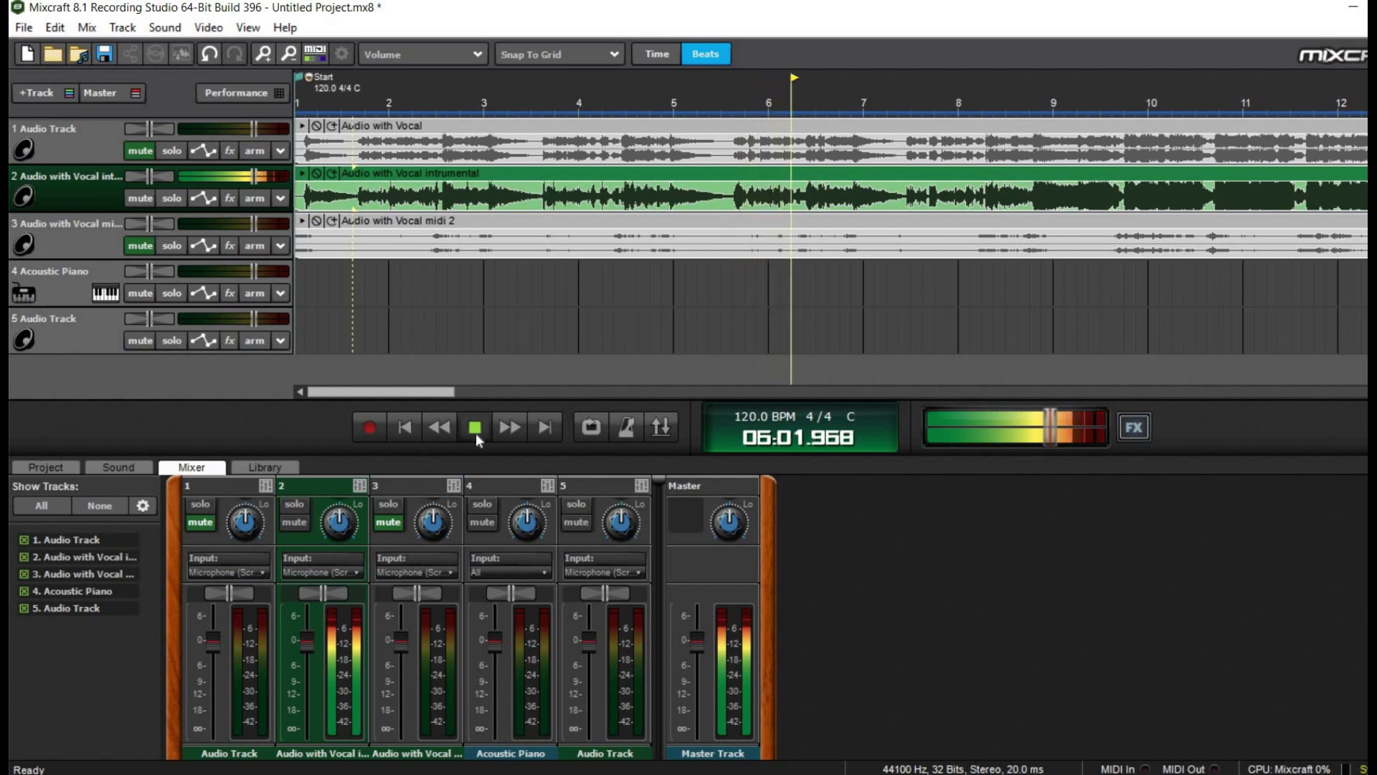
{"action": "left_click", "coordinate": [474, 427]}
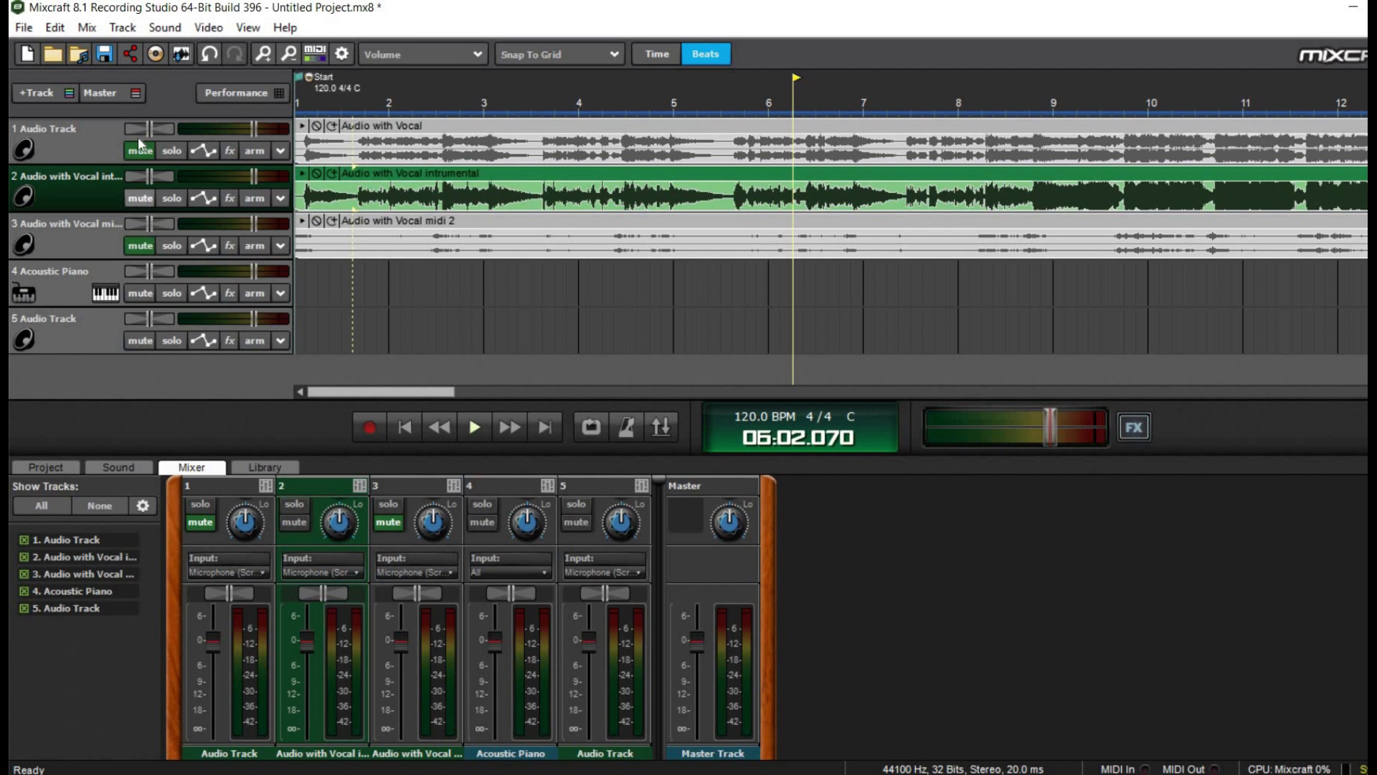
Step: Mute the intrumental track, unmute midi 2 and play it alone from near the start while raising its track volume
{"action": "left_click", "coordinate": [140, 198]}
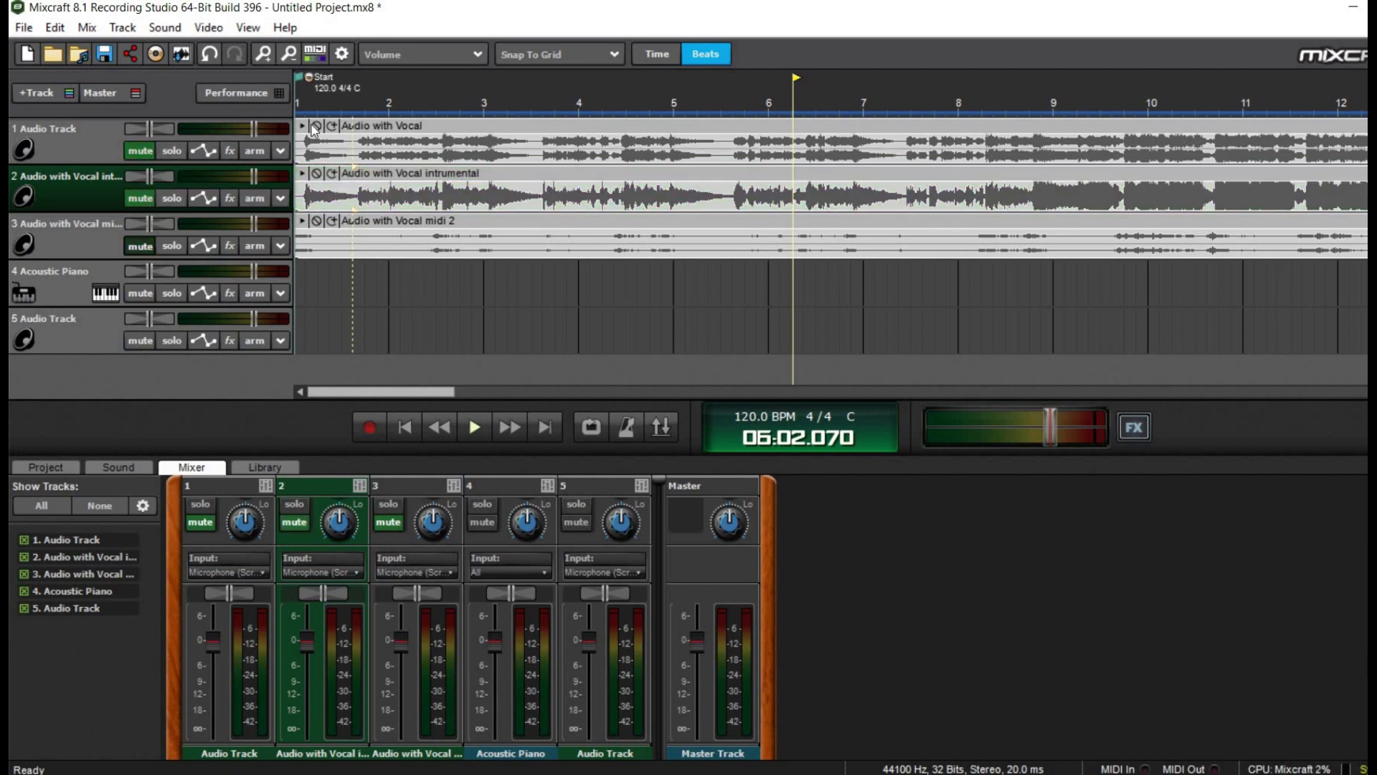
{"action": "left_click", "coordinate": [140, 245]}
{"action": "left_click", "coordinate": [474, 427]}
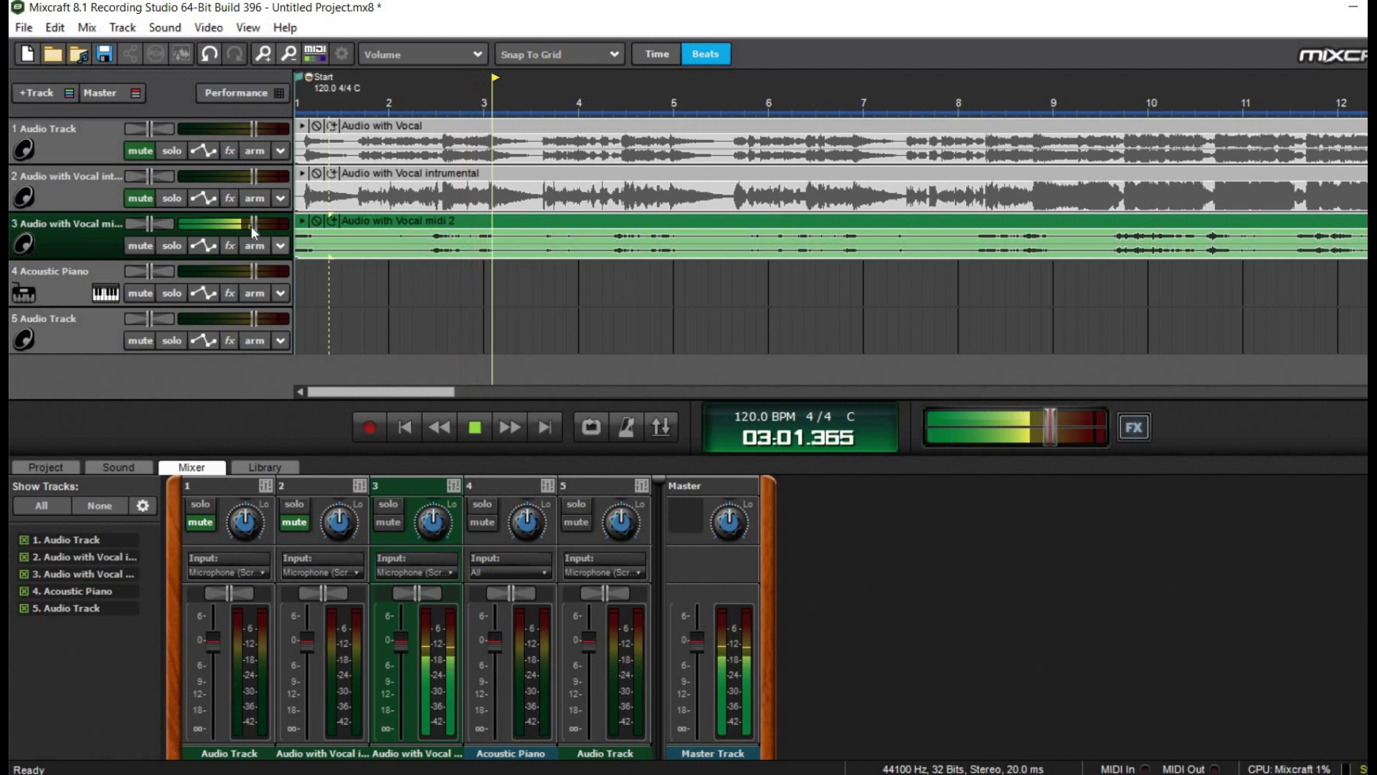
{"action": "mouse_move", "coordinate": [279, 229]}
{"action": "left_mouse_down"}
{"action": "mouse_move", "coordinate": [316, 228]}
{"action": "mouse_move", "coordinate": [285, 225]}
{"action": "left_mouse_up"}
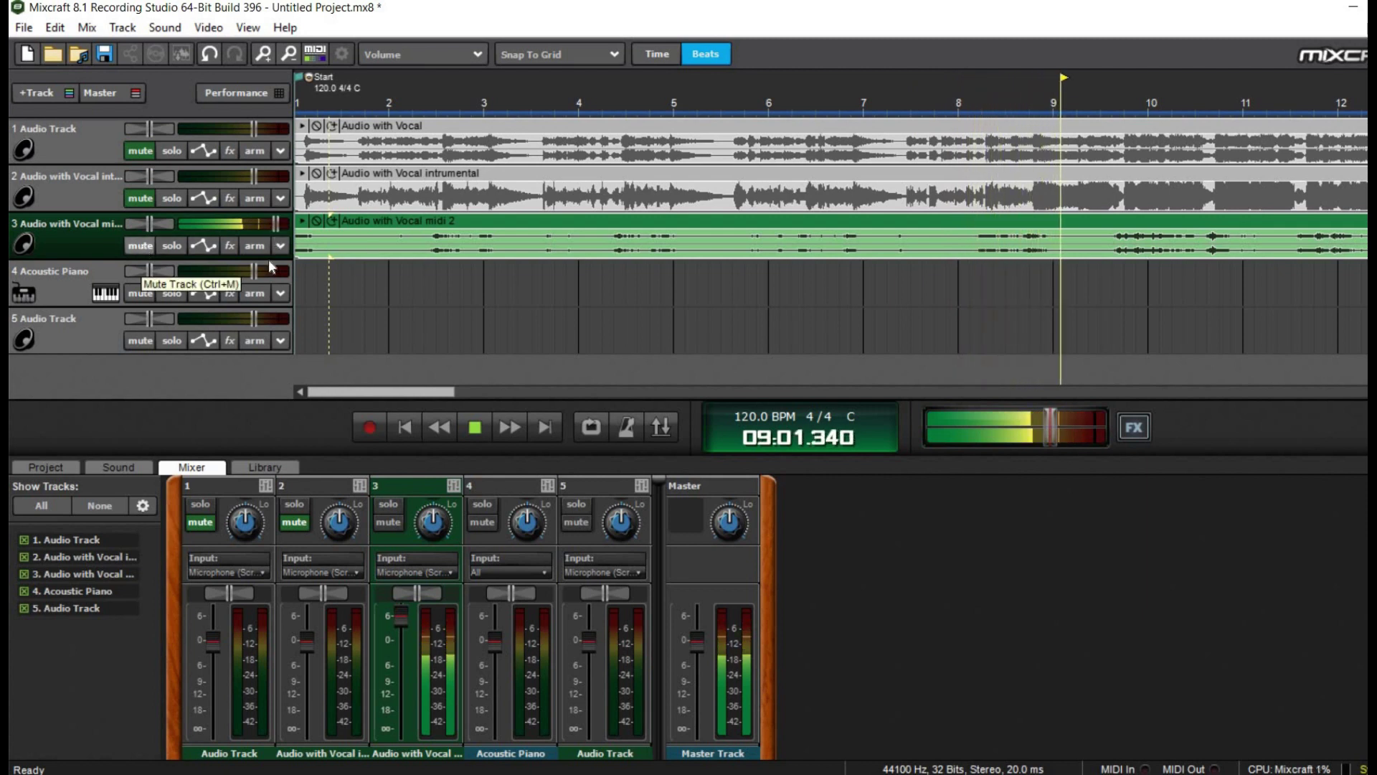
{"action": "key", "text": "space"}
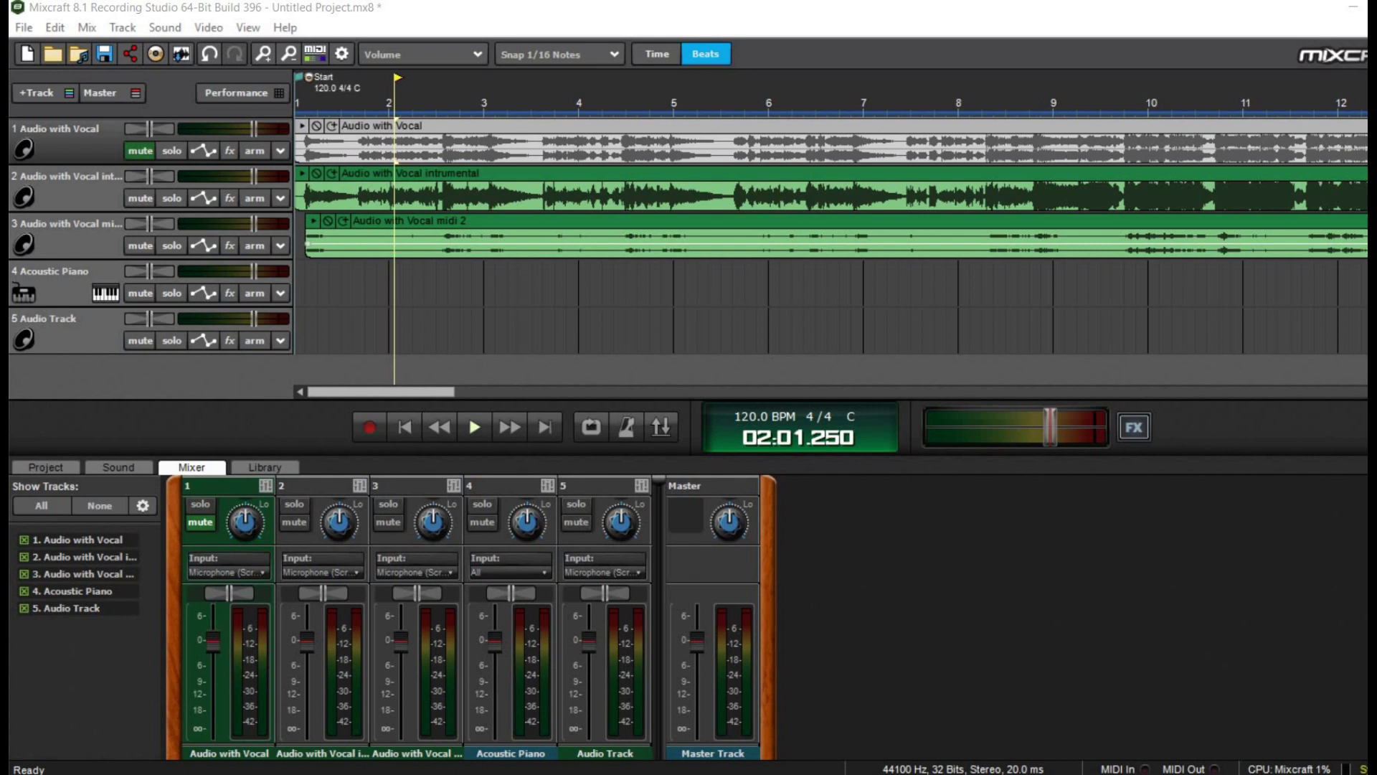
Step: Apply the Vocal - Wide effect chain to the Audio with Vocal midi 2 track
{"action": "left_click", "coordinate": [222, 252]}
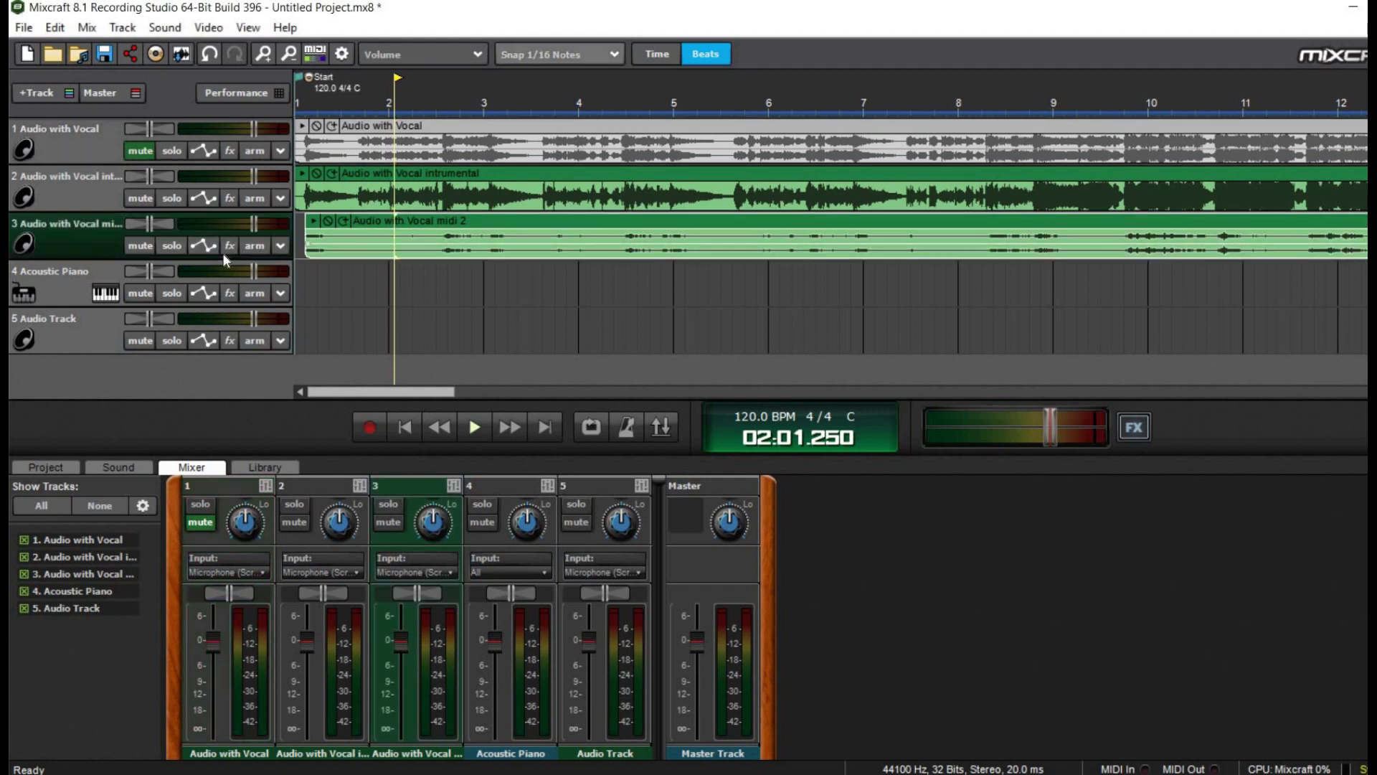
{"action": "left_click", "coordinate": [230, 246]}
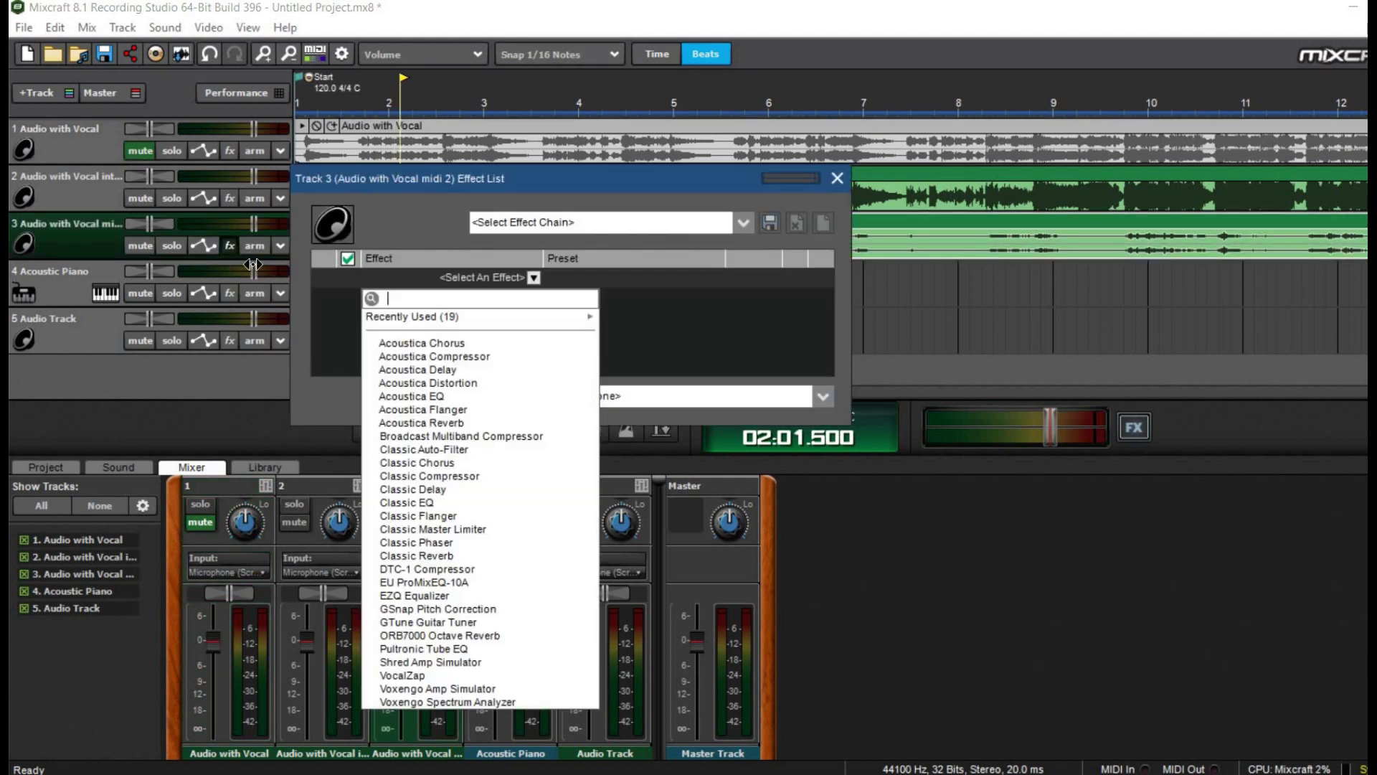
{"action": "left_click", "coordinate": [743, 222]}
{"action": "scroll", "coordinate": [728, 703], "scroll_direction": "down", "scroll_amount": 3}
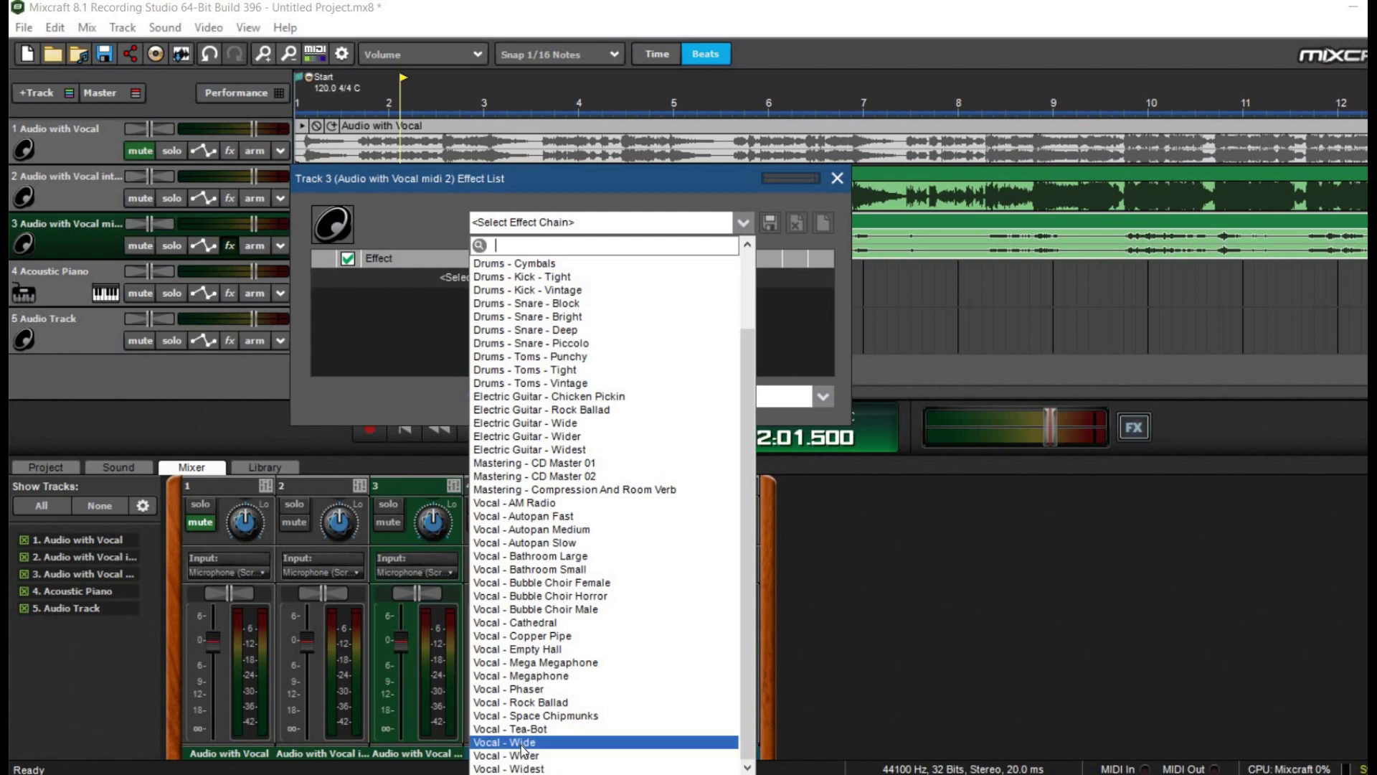
{"action": "left_click", "coordinate": [524, 744]}
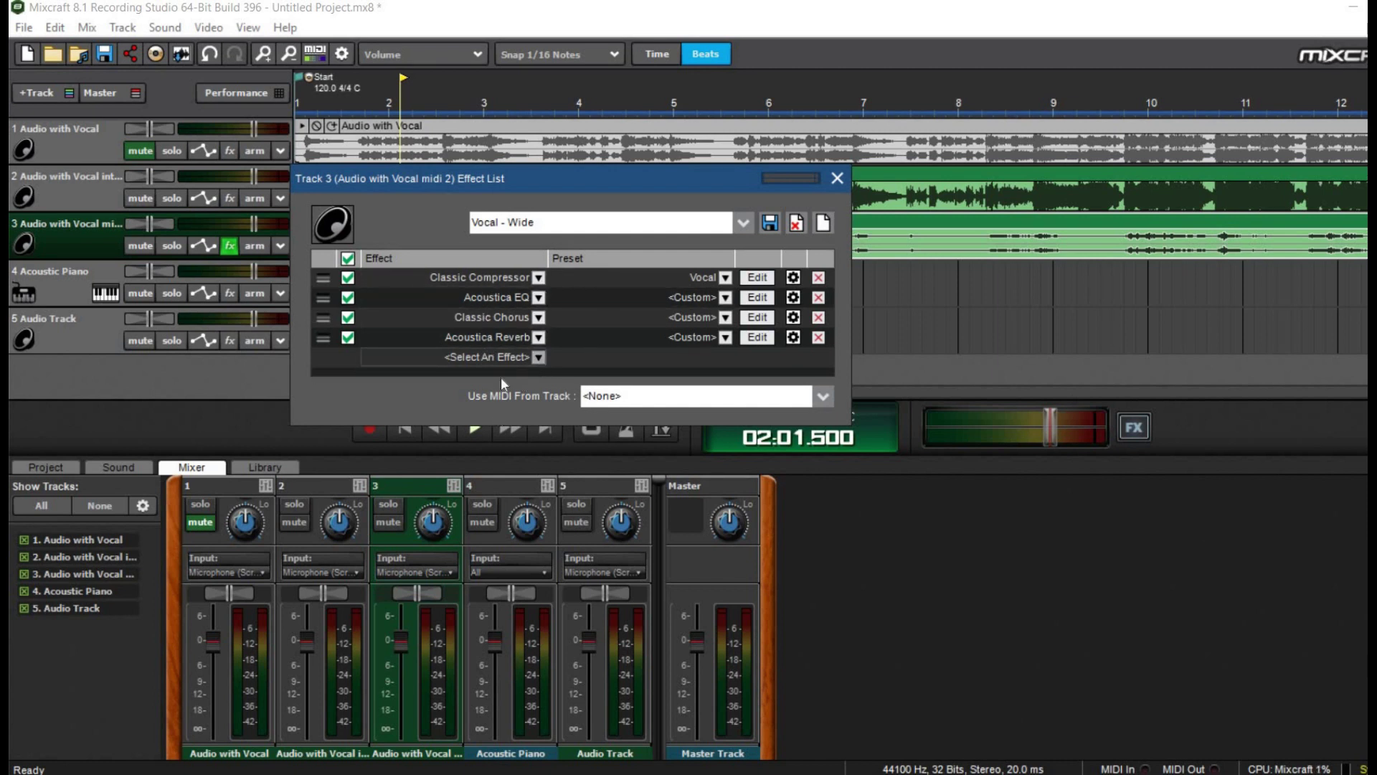
Step: Add the EZQ Equalizer effect to the midi 2 track's effect list and open its settings
{"action": "left_click", "coordinate": [538, 357]}
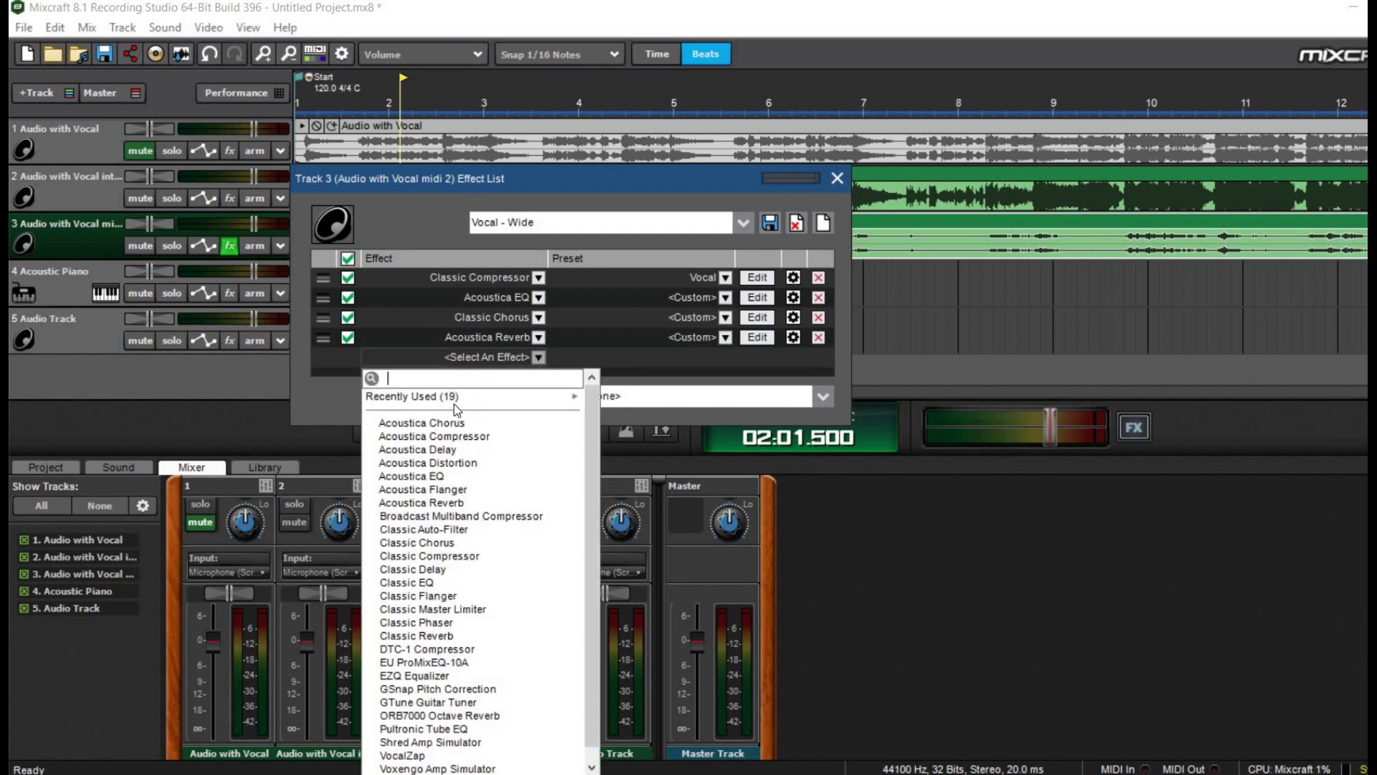
{"action": "left_click", "coordinate": [426, 678]}
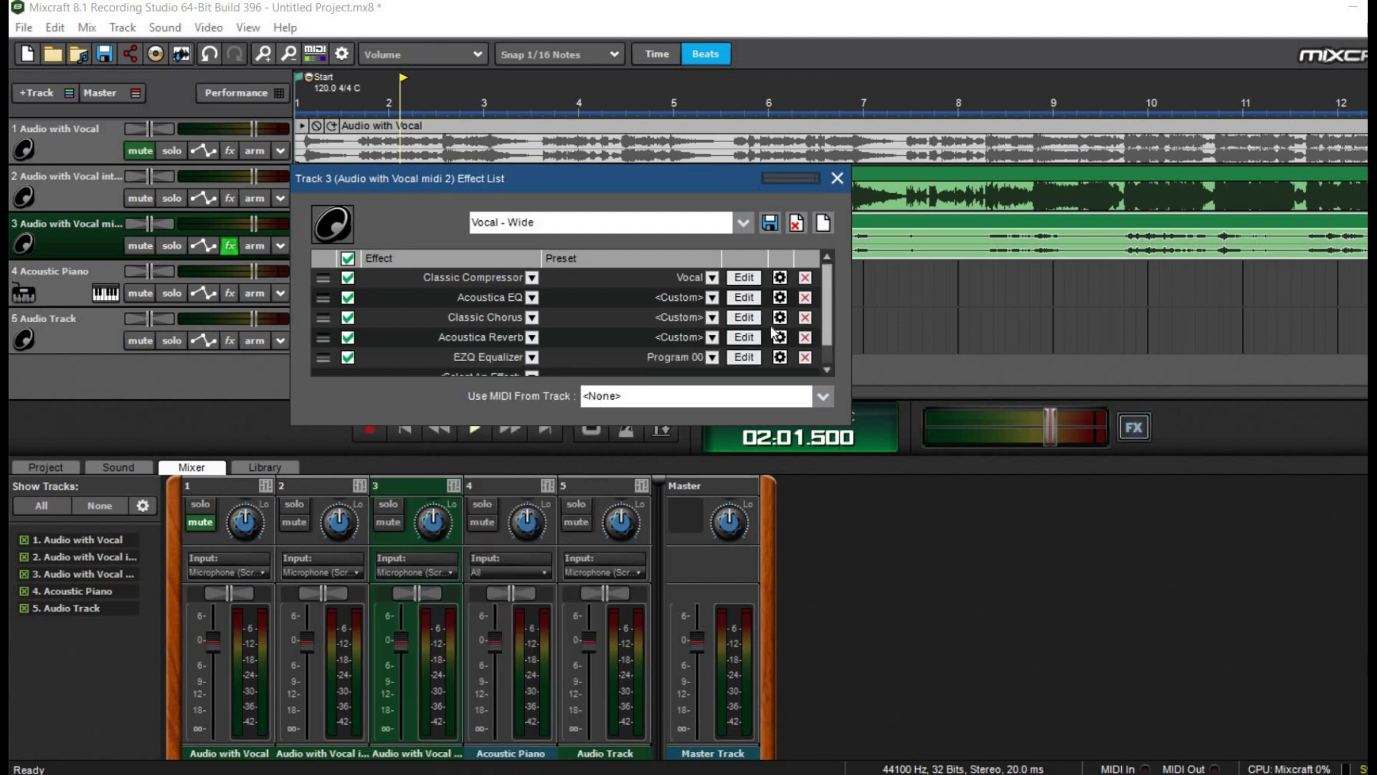
{"action": "scroll", "coordinate": [498, 354], "scroll_direction": "down", "scroll_amount": 1}
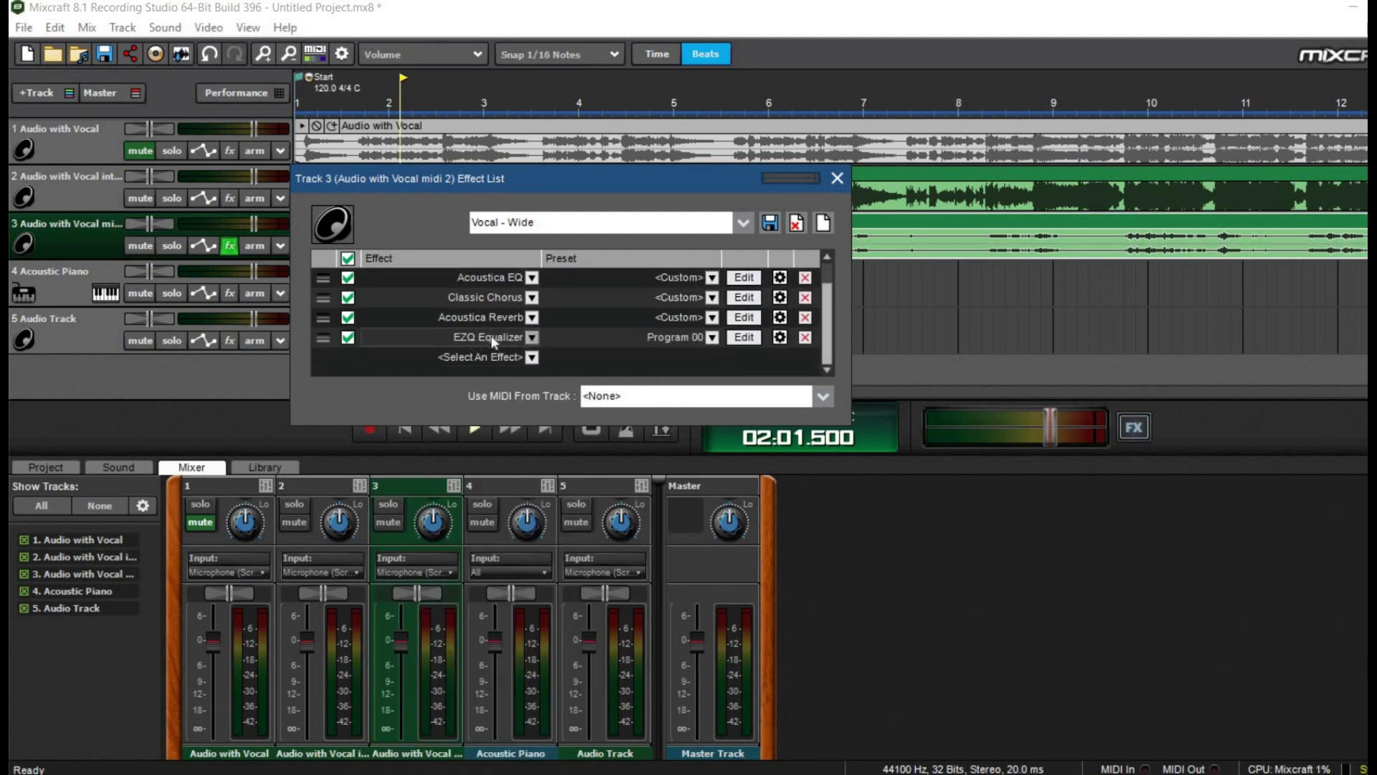
{"action": "left_click", "coordinate": [534, 337]}
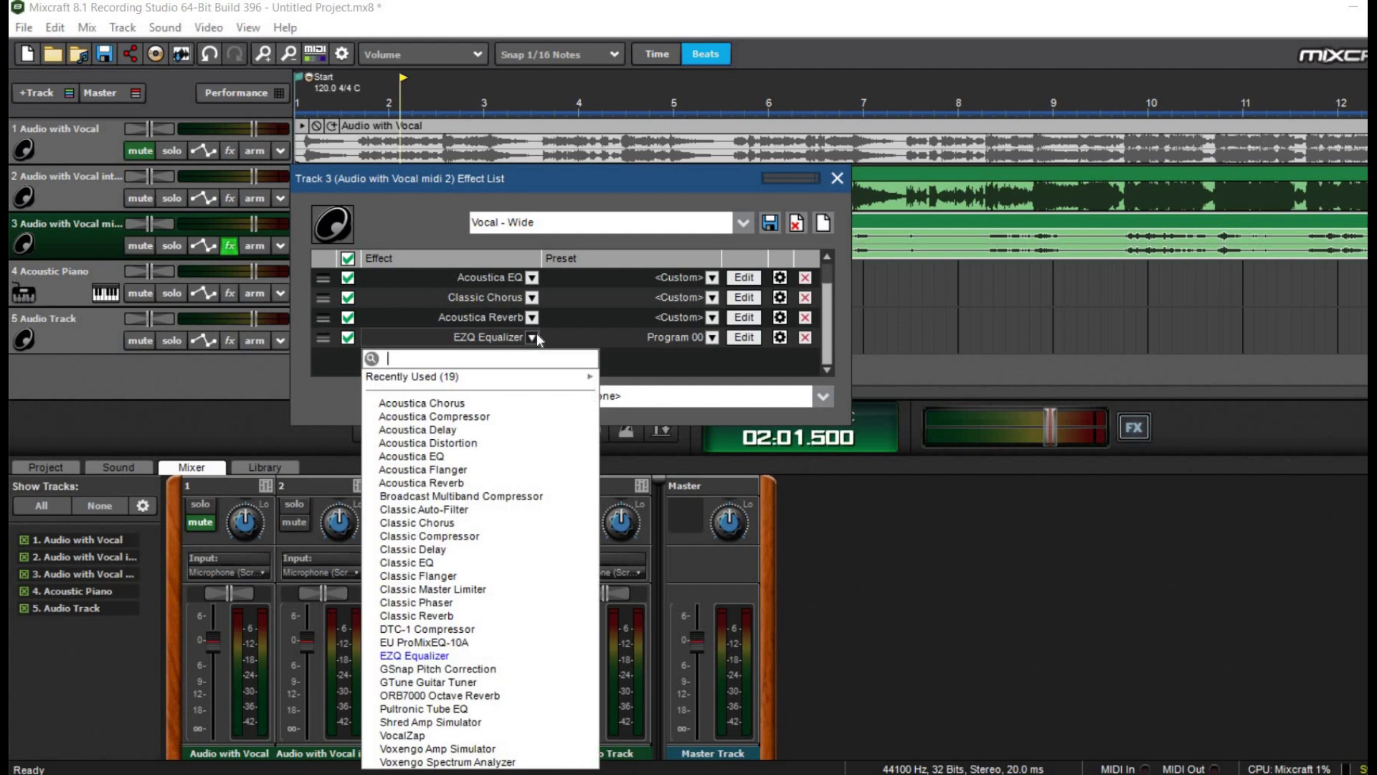
{"action": "left_click", "coordinate": [747, 338]}
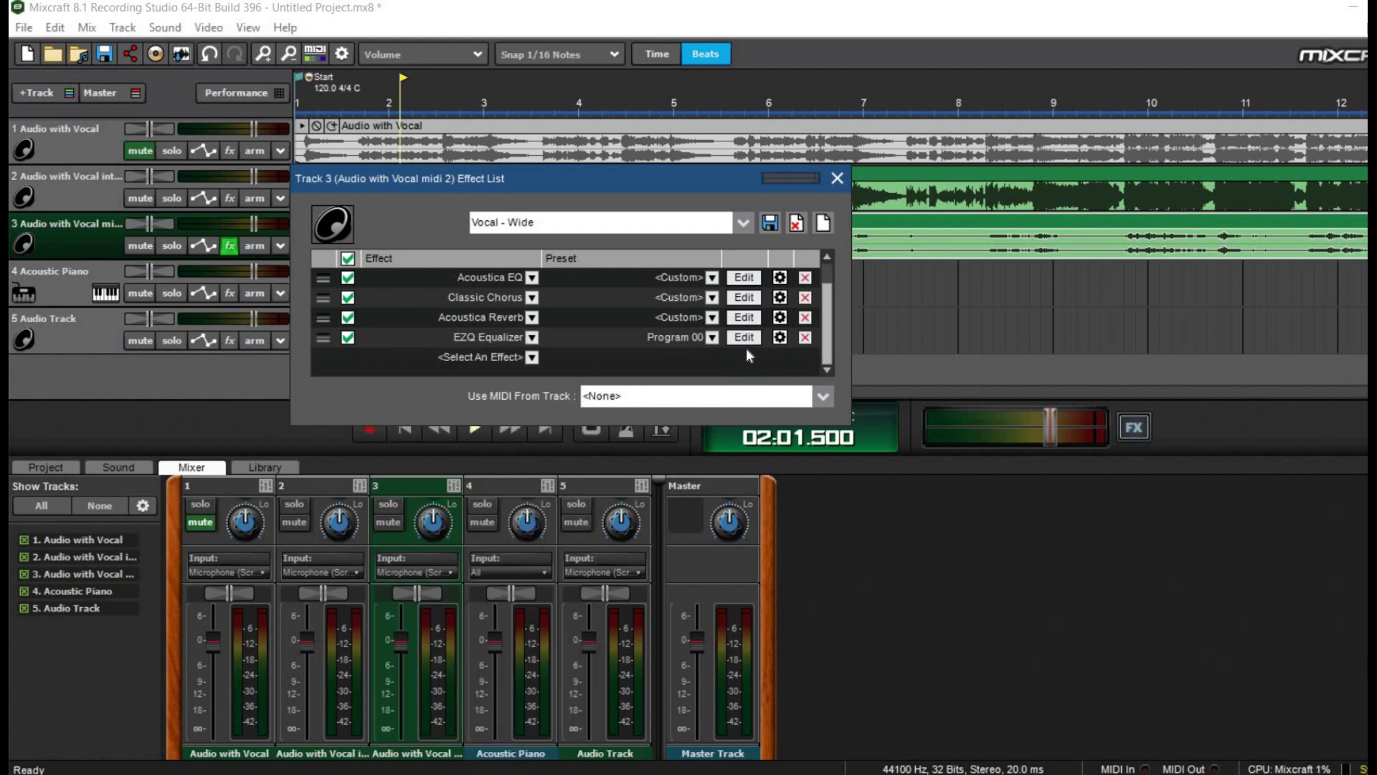
{"action": "left_click", "coordinate": [743, 338]}
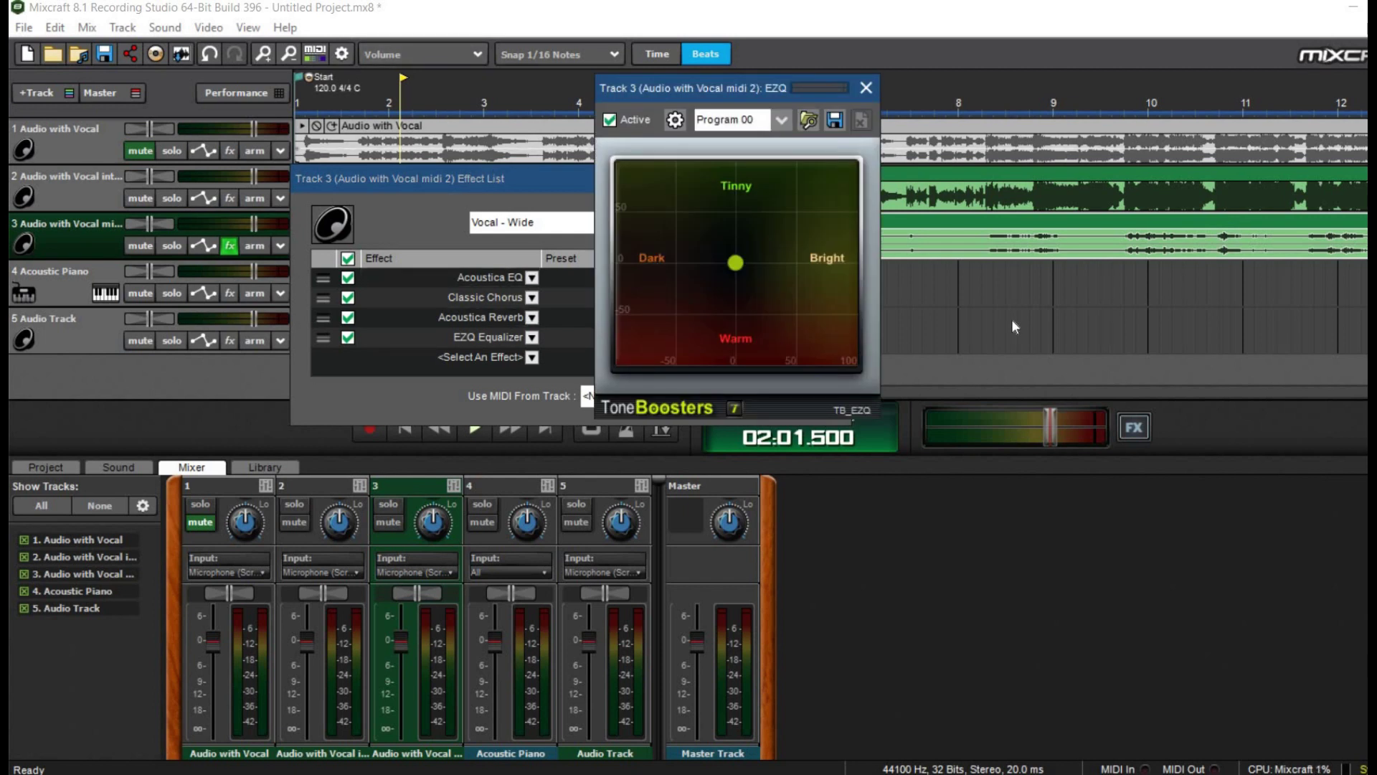
Step: Play the mix from 01:01.750 while adjusting the midi 2 EZQ Equalizer, finishing near Tinny slightly toward Bright, and close its effect windows
{"action": "left_click_drag", "start_coordinate": [1012, 327], "coordinate": [1011, 338]}
{"action": "left_click", "coordinate": [321, 91]}
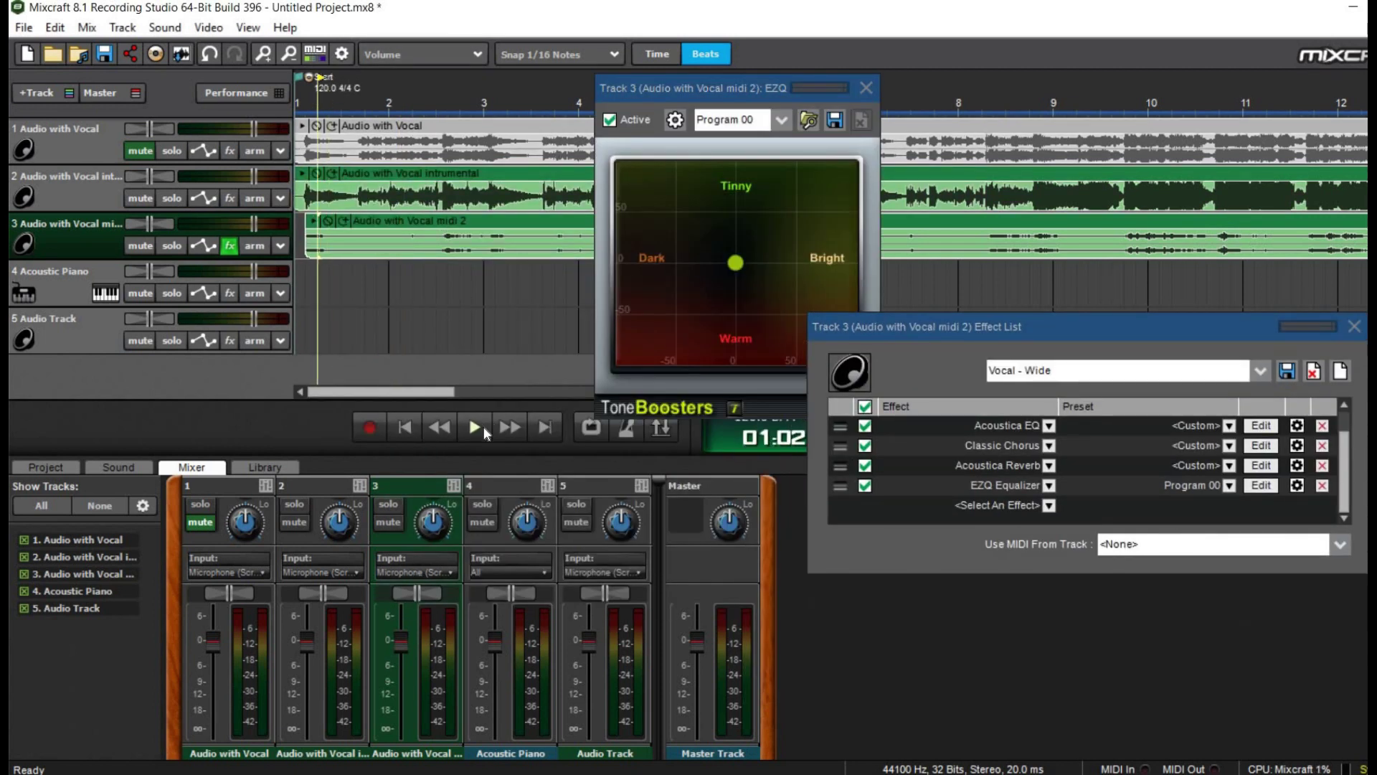
{"action": "left_click", "coordinate": [475, 428]}
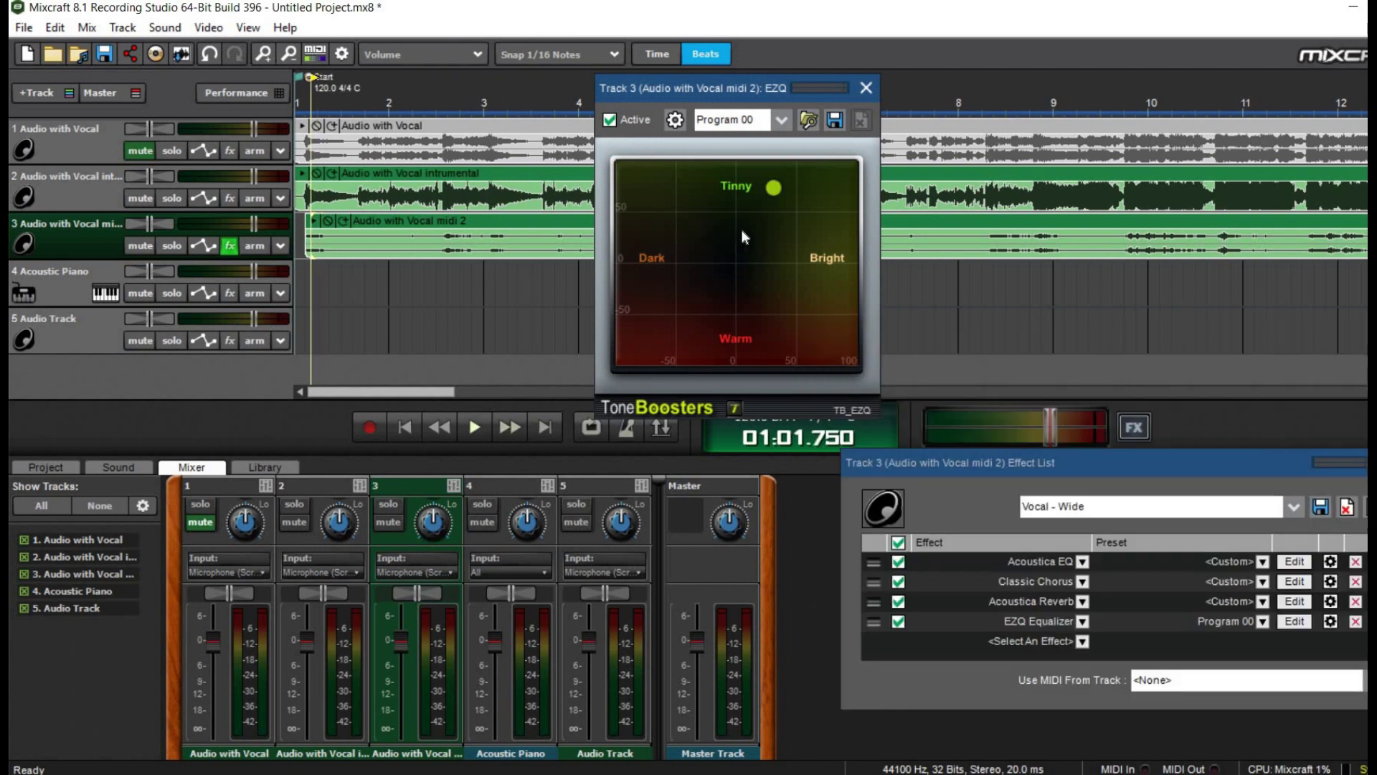
{"action": "left_click", "coordinate": [626, 181]}
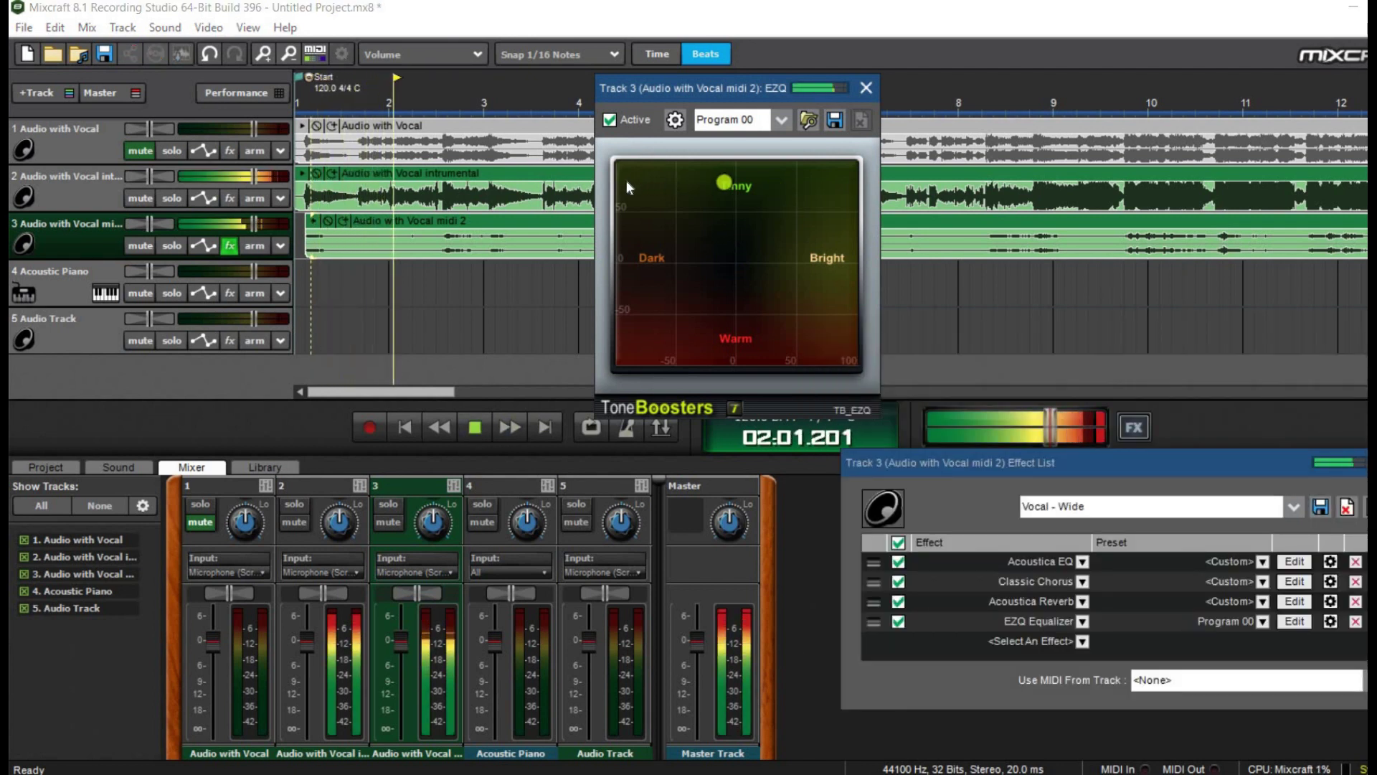
{"action": "left_click", "coordinate": [646, 325]}
{"action": "left_click", "coordinate": [794, 348]}
{"action": "left_click", "coordinate": [819, 222]}
{"action": "left_click", "coordinate": [763, 168]}
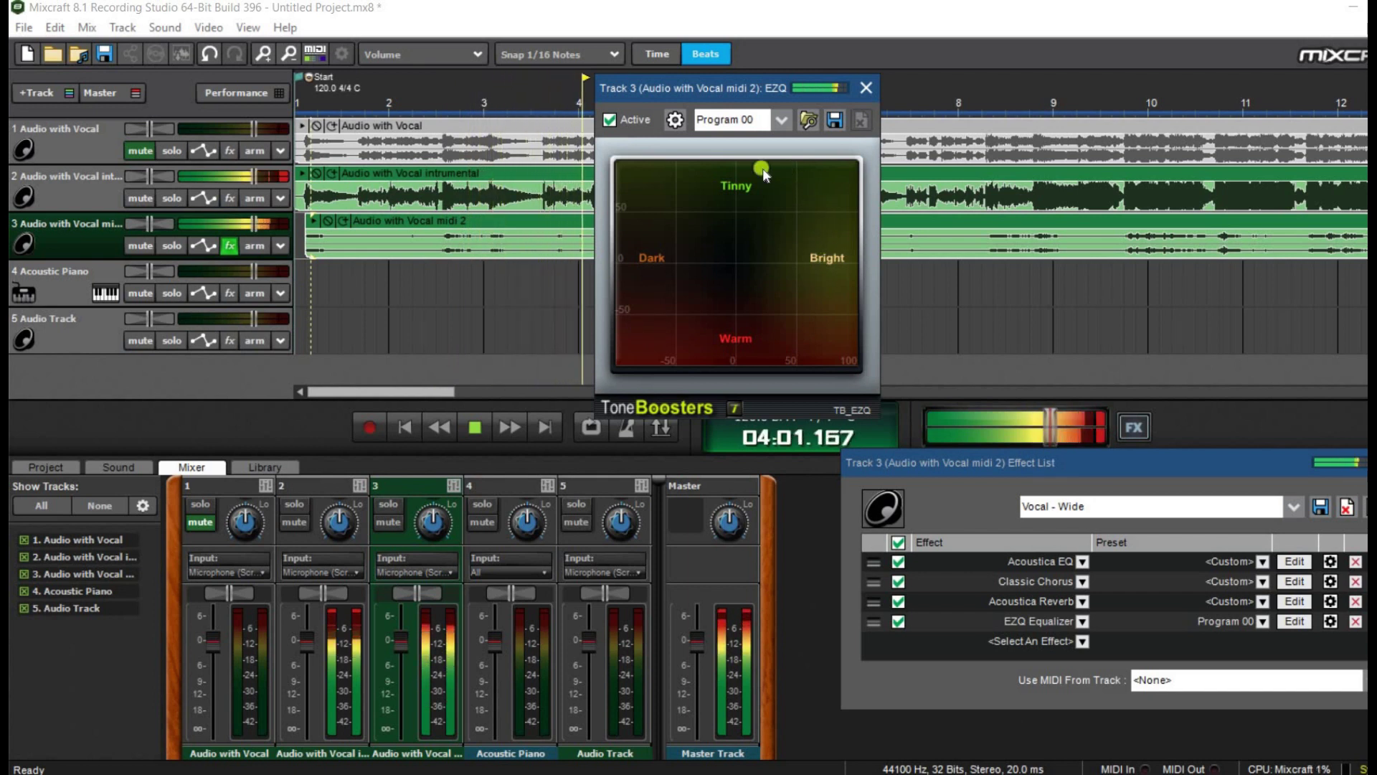
{"action": "left_click", "coordinate": [781, 170]}
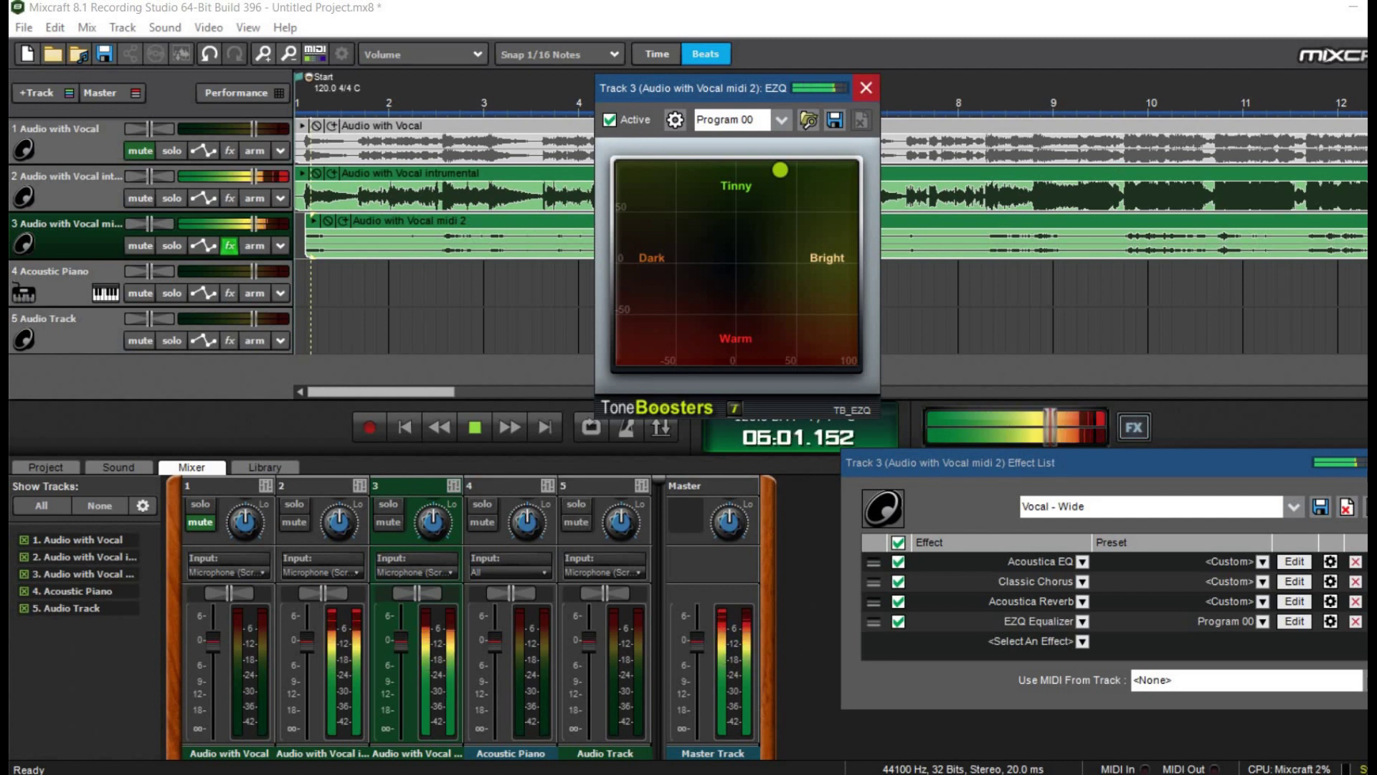
{"action": "left_click", "coordinate": [865, 88]}
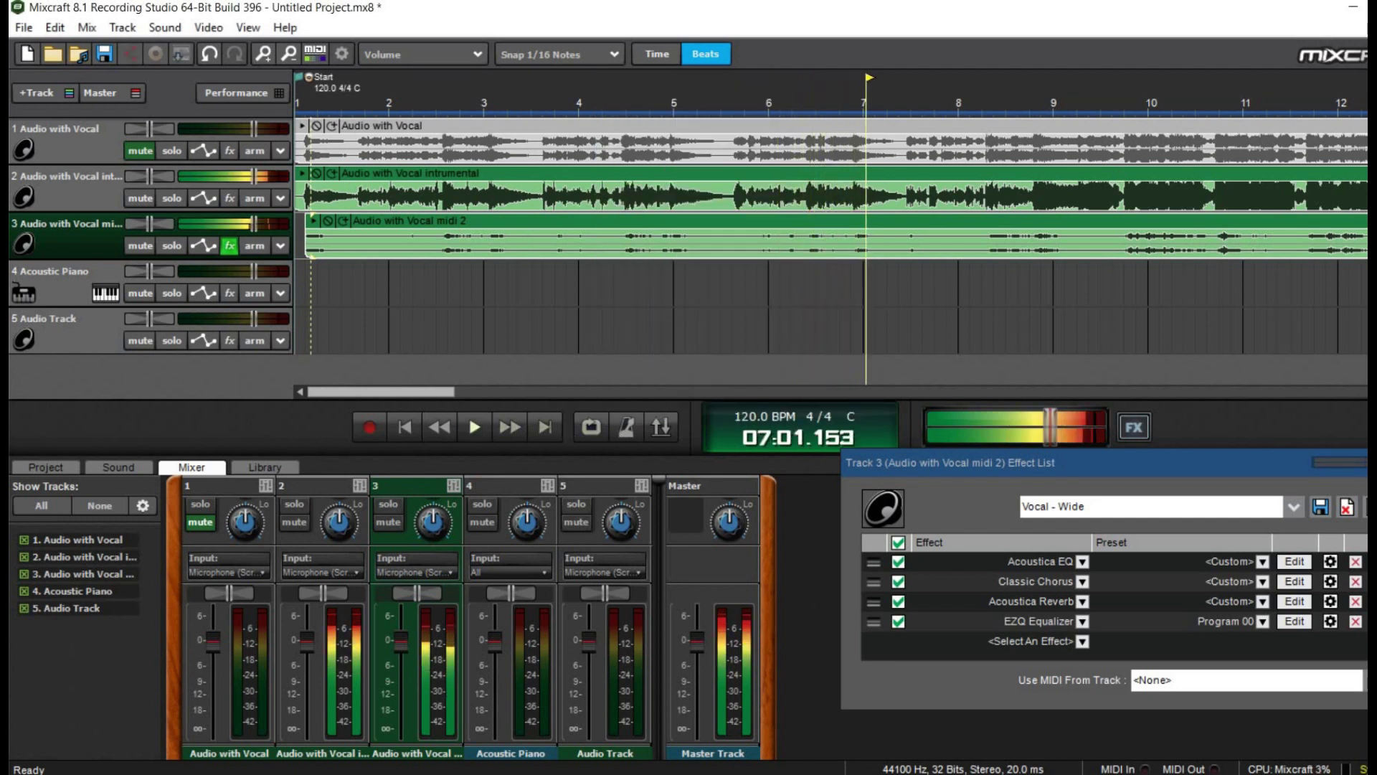
{"action": "left_click", "coordinate": [229, 246]}
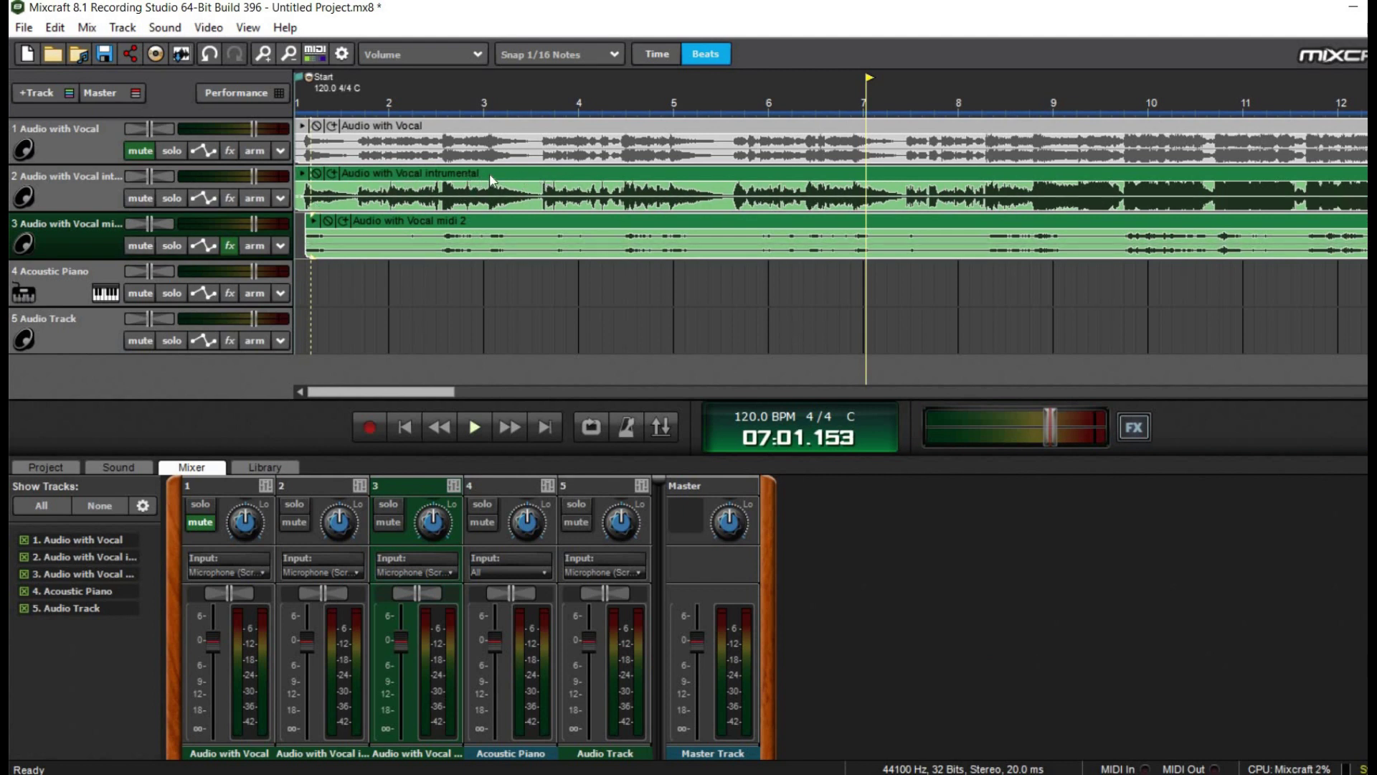
Step: Apply the Vocal - Wide effect chain to the Audio with Vocal intrumental track
{"action": "left_click", "coordinate": [542, 173]}
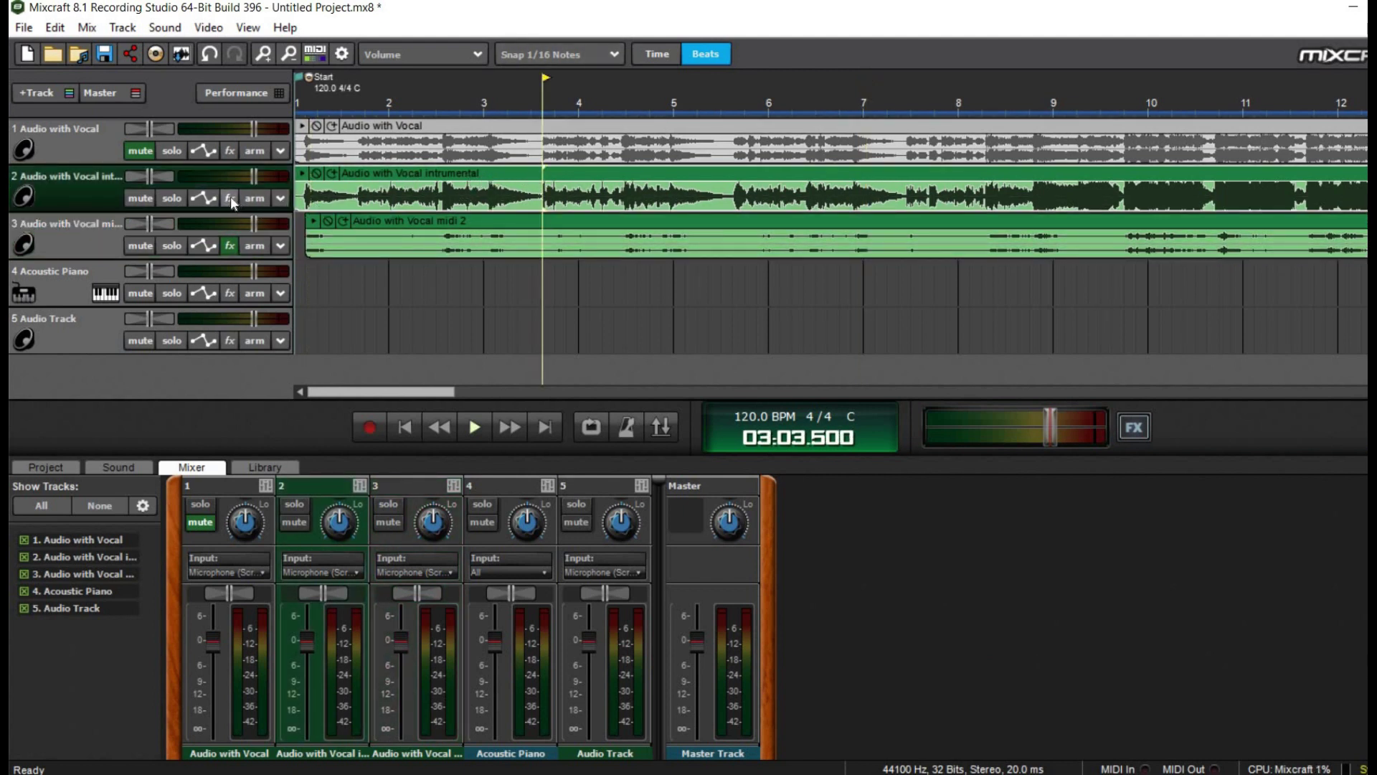
{"action": "left_click", "coordinate": [230, 196]}
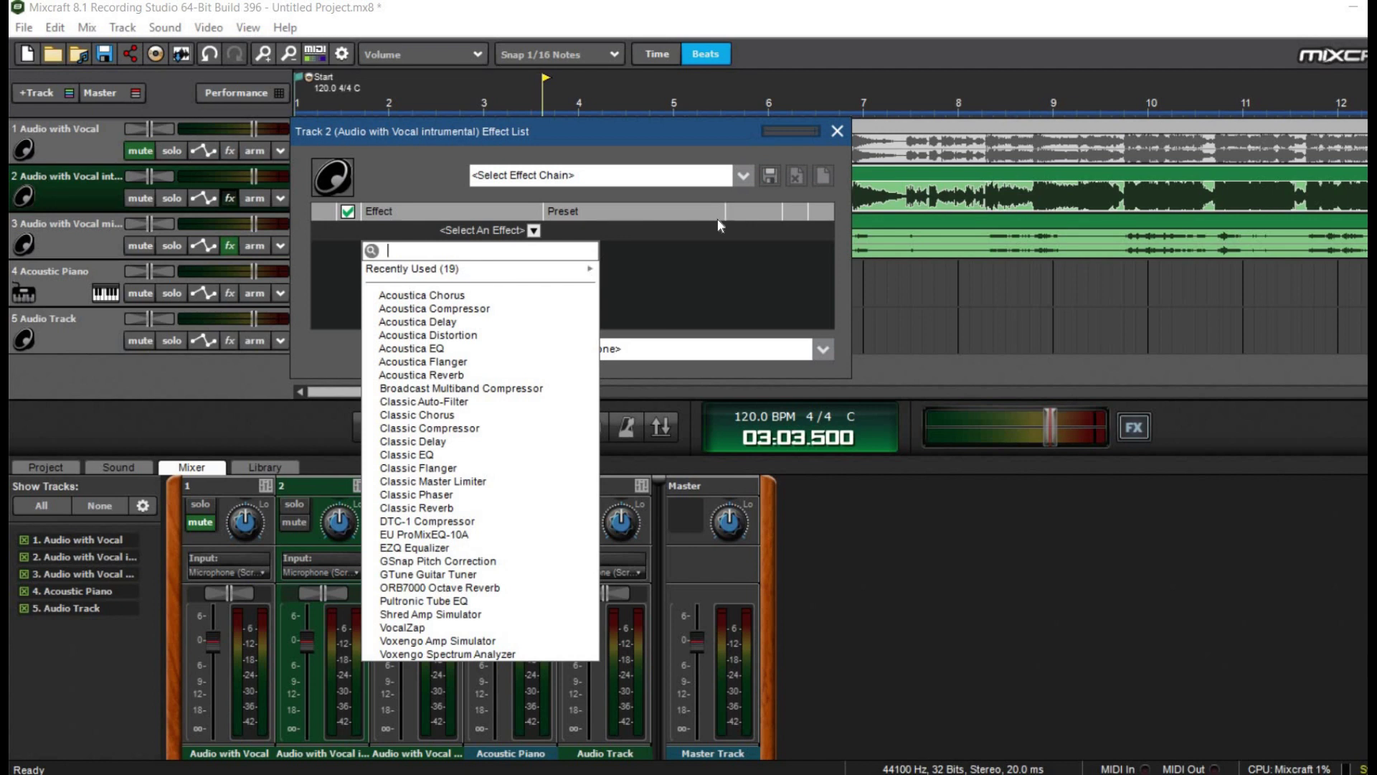
{"action": "left_click", "coordinate": [734, 174]}
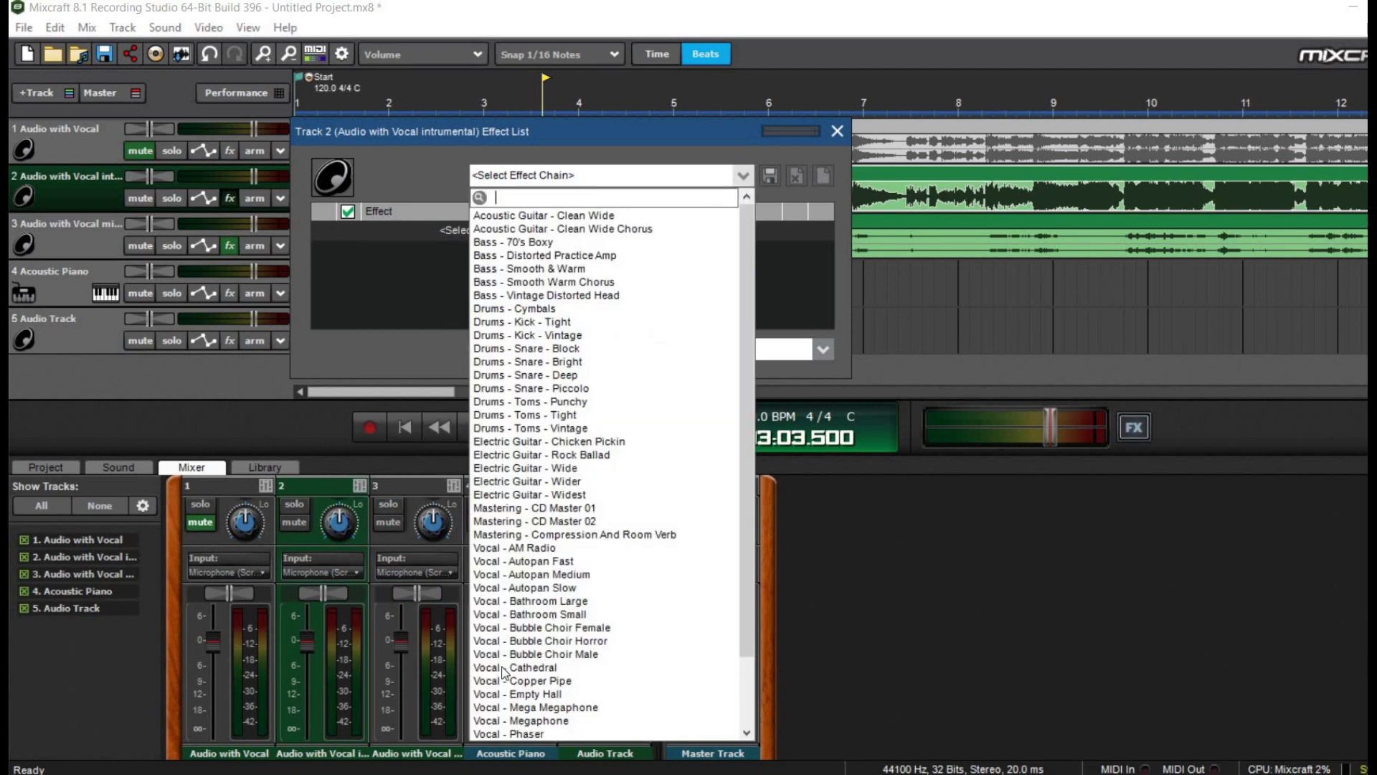
{"action": "scroll", "coordinate": [513, 495], "scroll_direction": "down", "scroll_amount": 2}
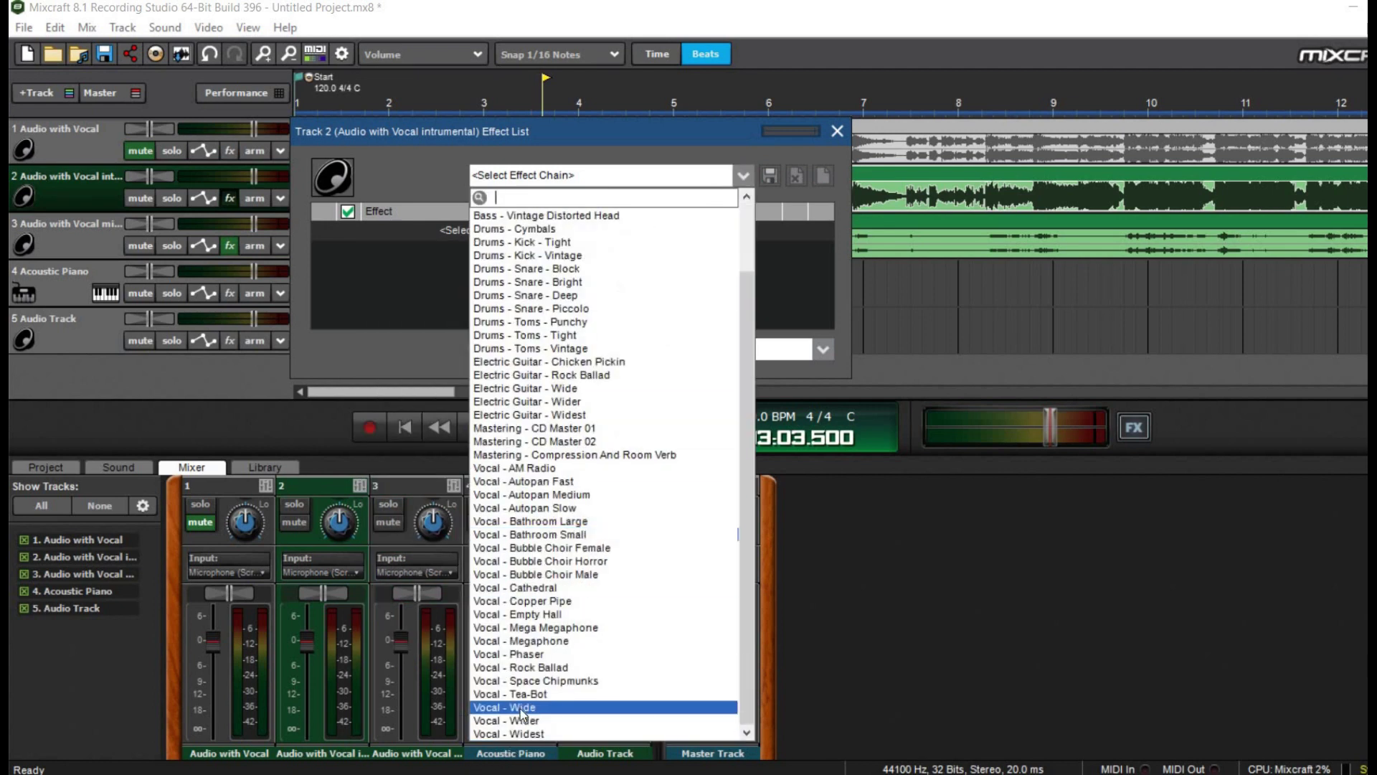
{"action": "key", "text": "Return"}
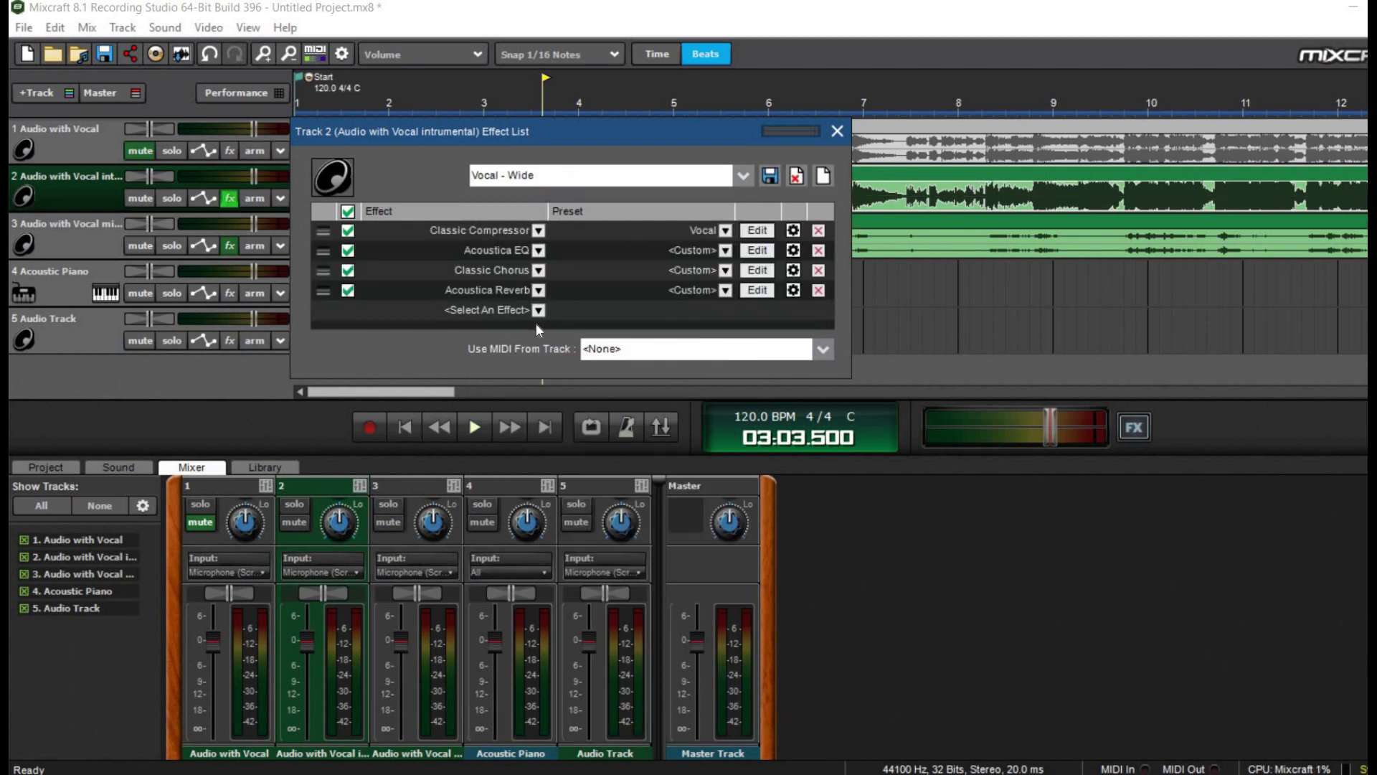
Step: Add the EZQ Equalizer effect to the intrumental track's effect list and open its settings
{"action": "left_click", "coordinate": [538, 311]}
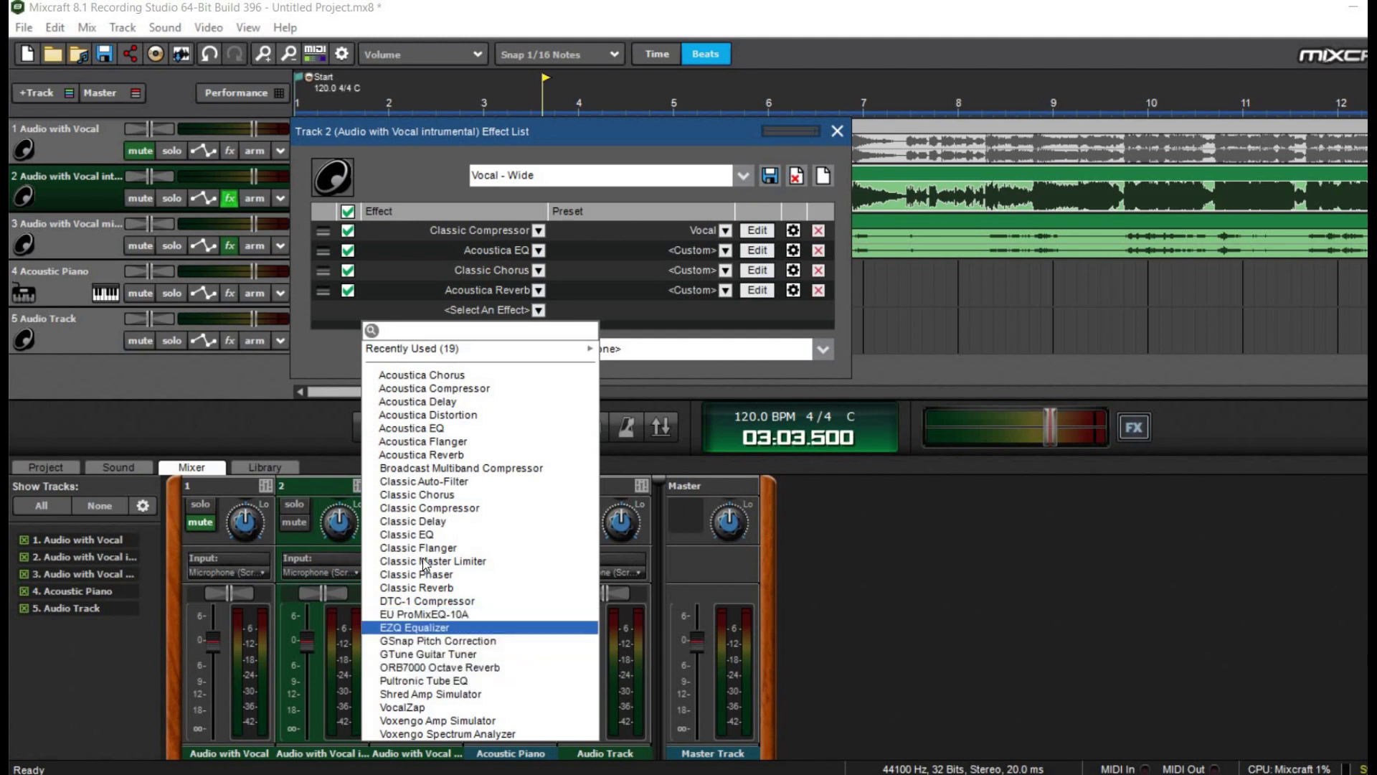
{"action": "left_click", "coordinate": [416, 627]}
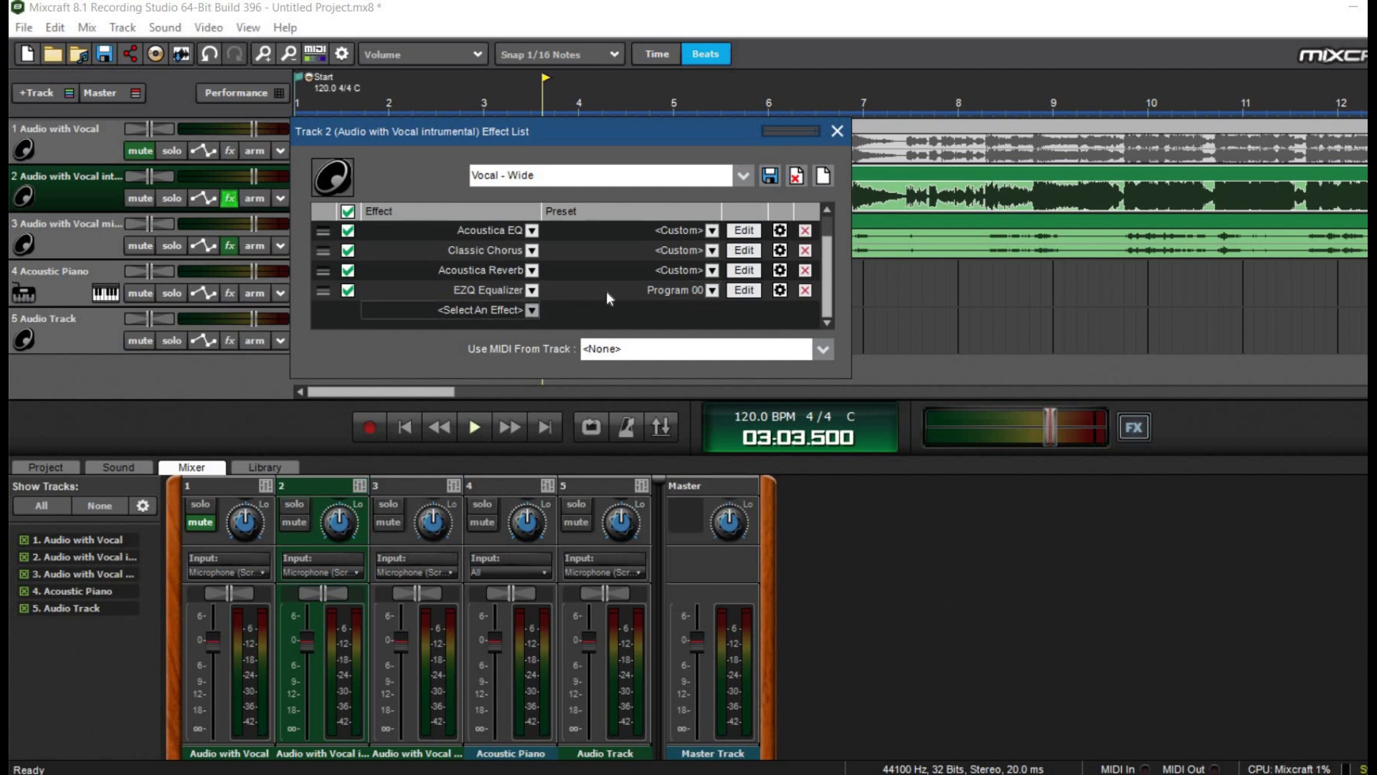
{"action": "left_click", "coordinate": [746, 290]}
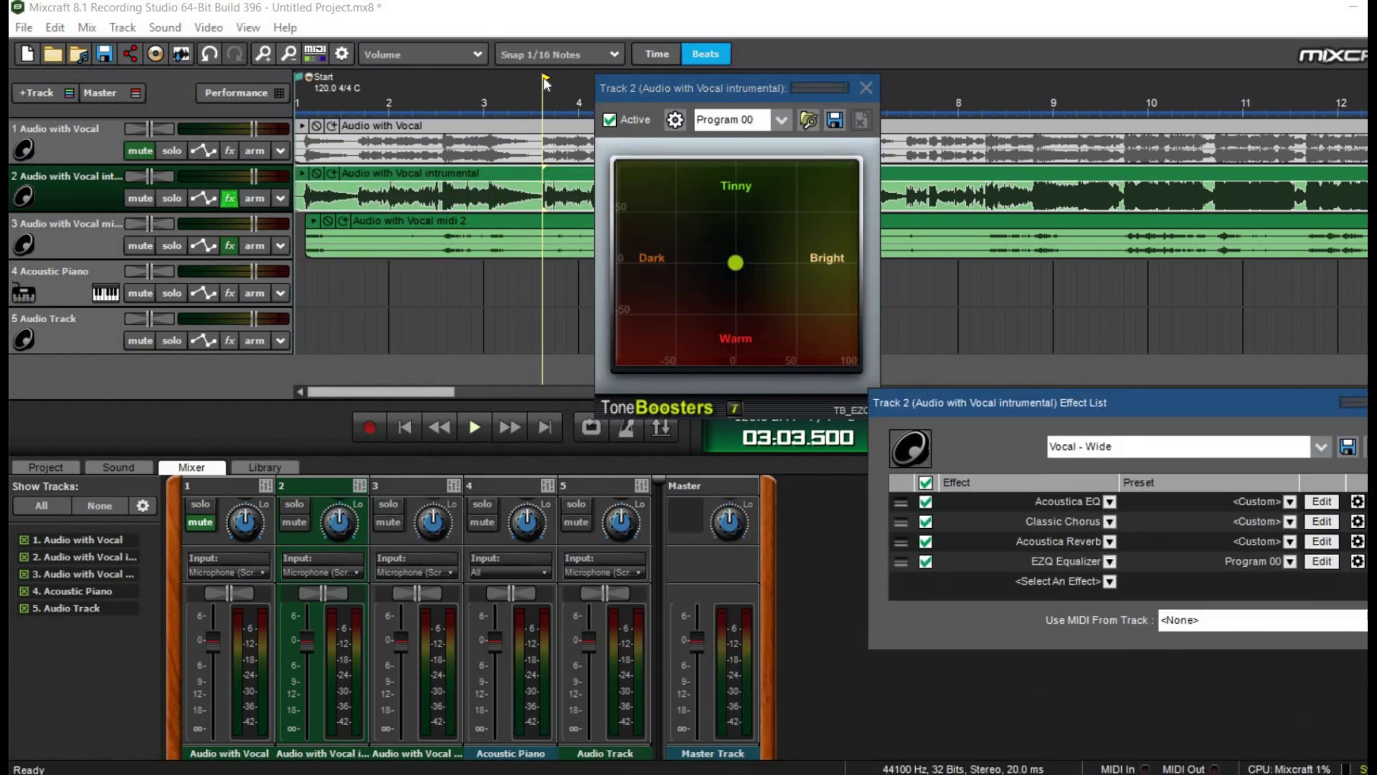
Step: Play the mix from near the start while trying Tinny, Dark, Warm and Bright balances in the intrumental track's EZQ Equalizer
{"action": "left_click", "coordinate": [325, 158]}
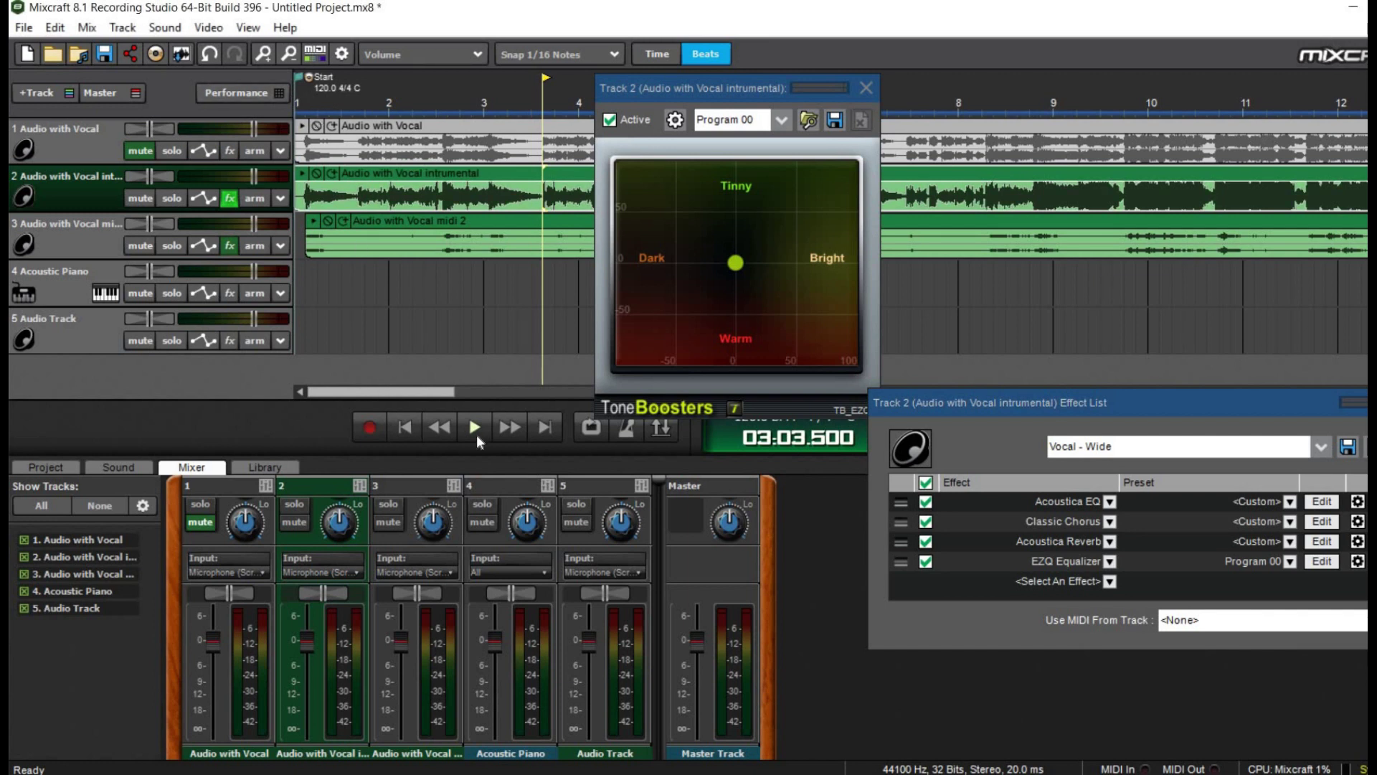
{"action": "left_click", "coordinate": [474, 428]}
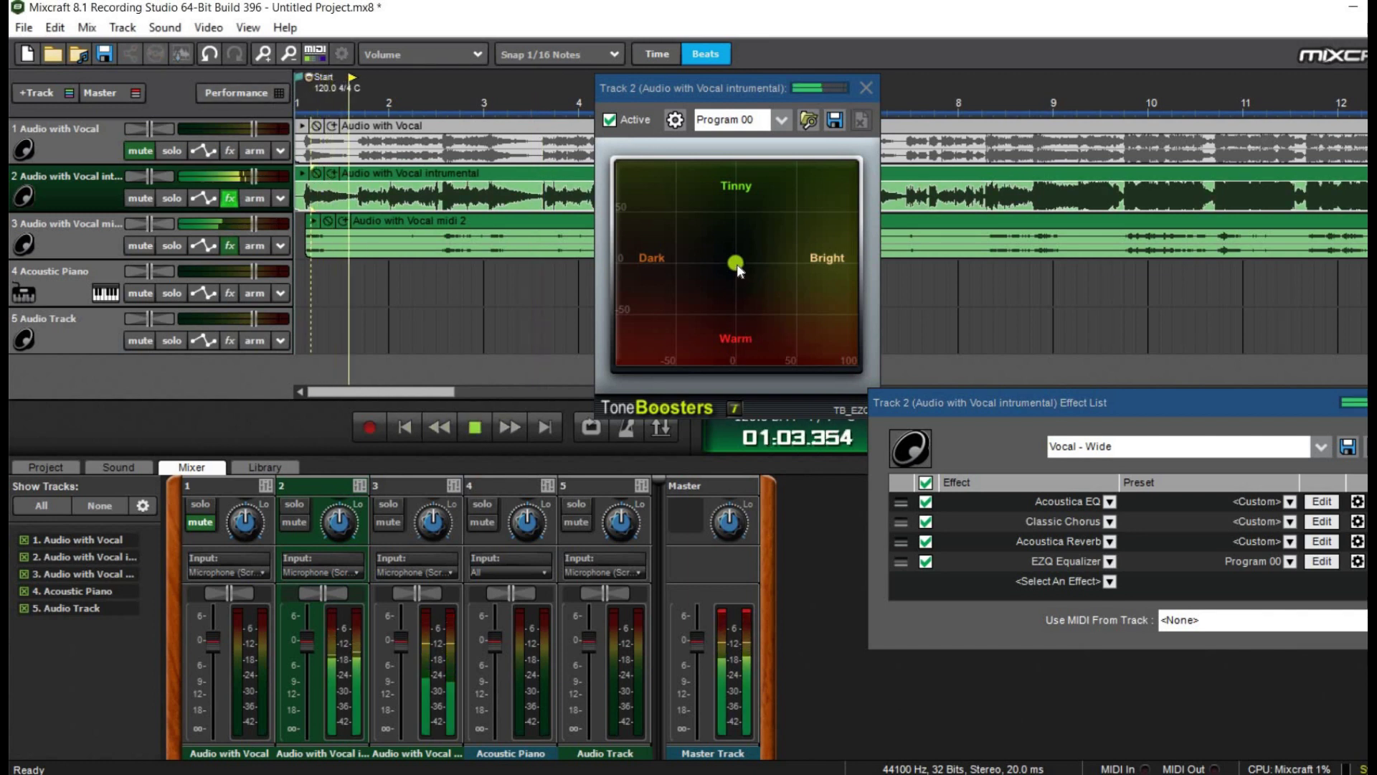
{"action": "left_click", "coordinate": [837, 208]}
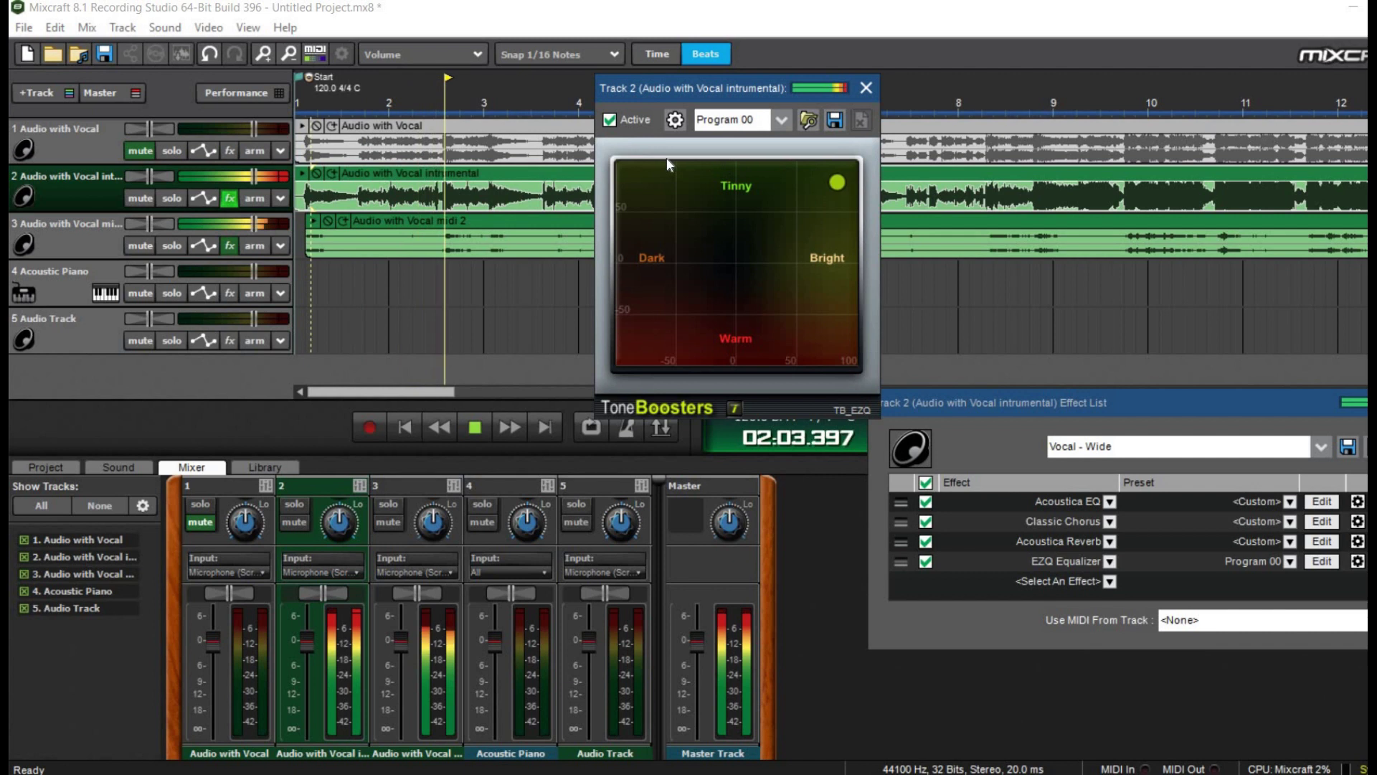
{"action": "left_click", "coordinate": [622, 171]}
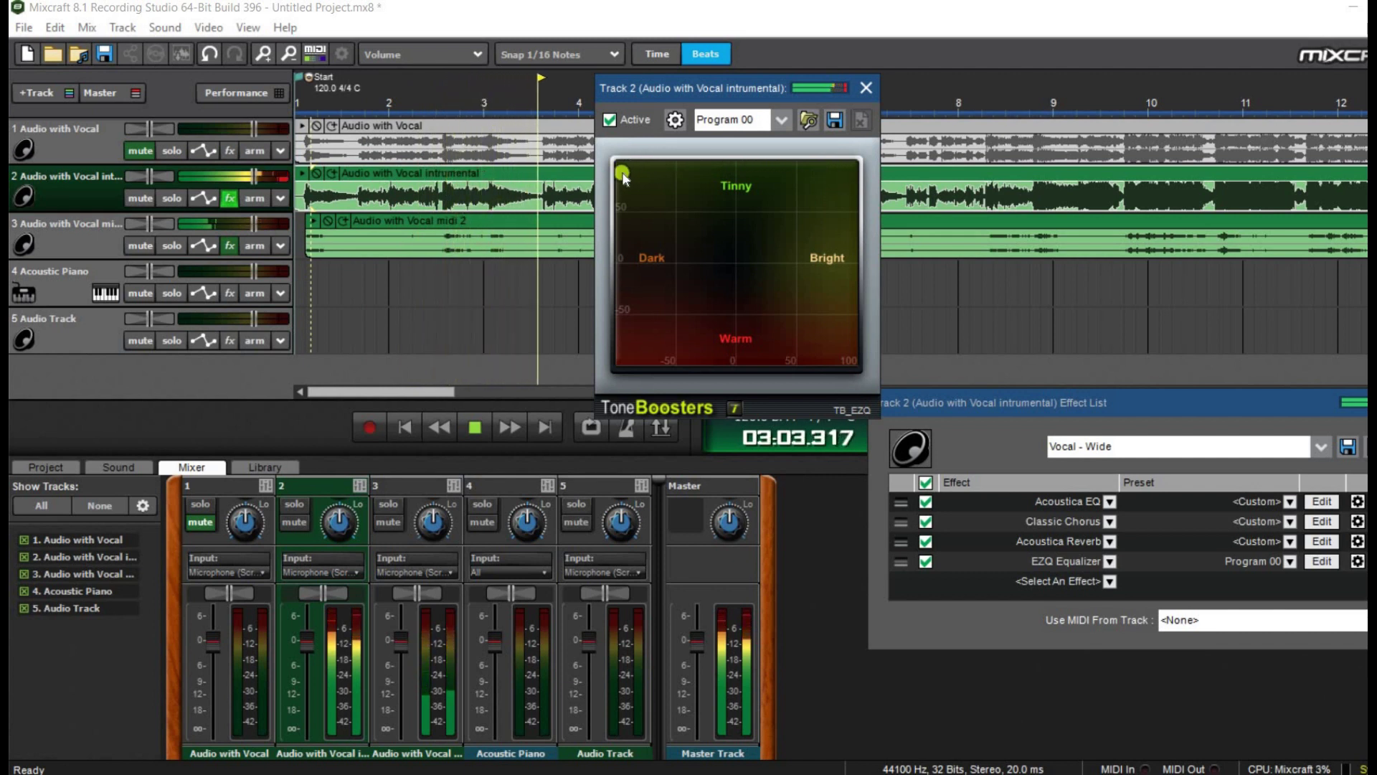
{"action": "left_click", "coordinate": [609, 320]}
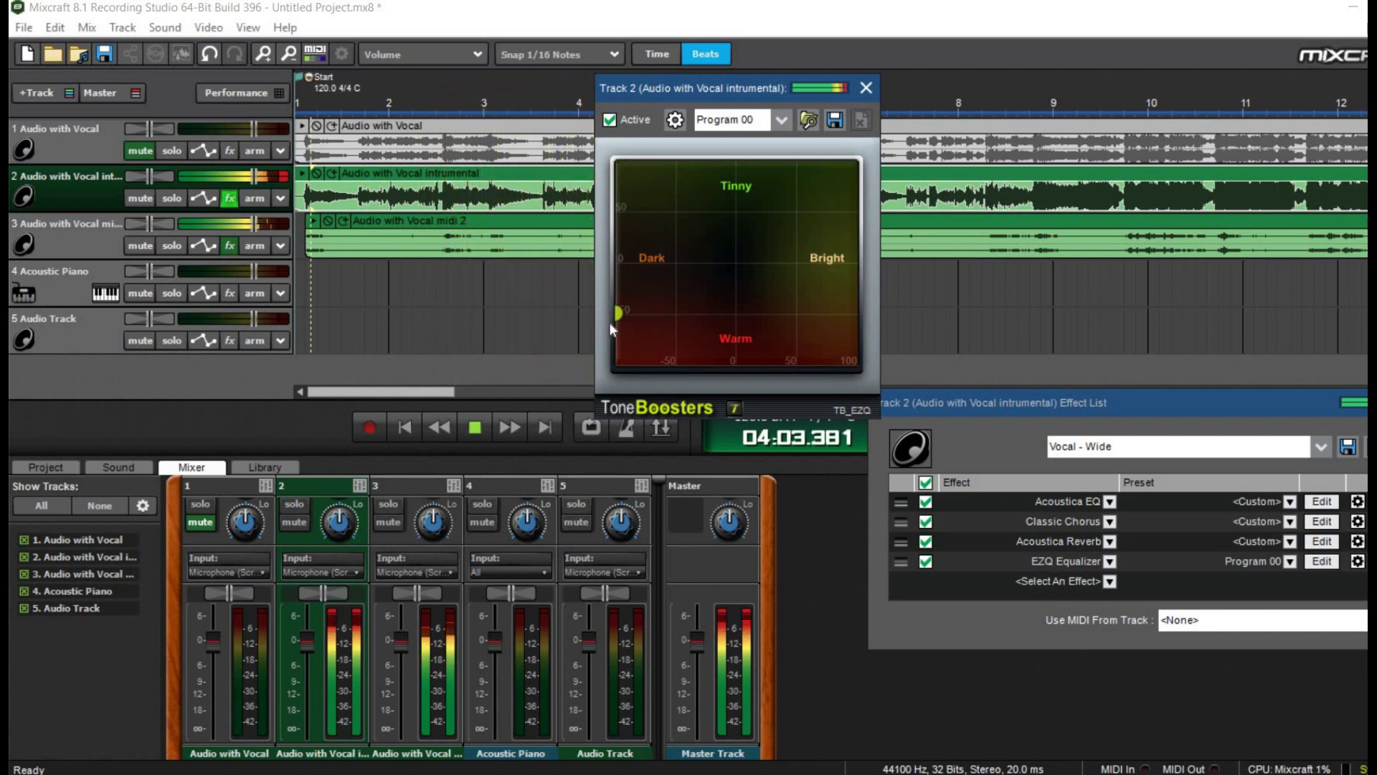
{"action": "left_click_drag", "start_coordinate": [609, 321], "coordinate": [725, 387]}
{"action": "left_click_drag", "start_coordinate": [818, 398], "coordinate": [818, 399]}
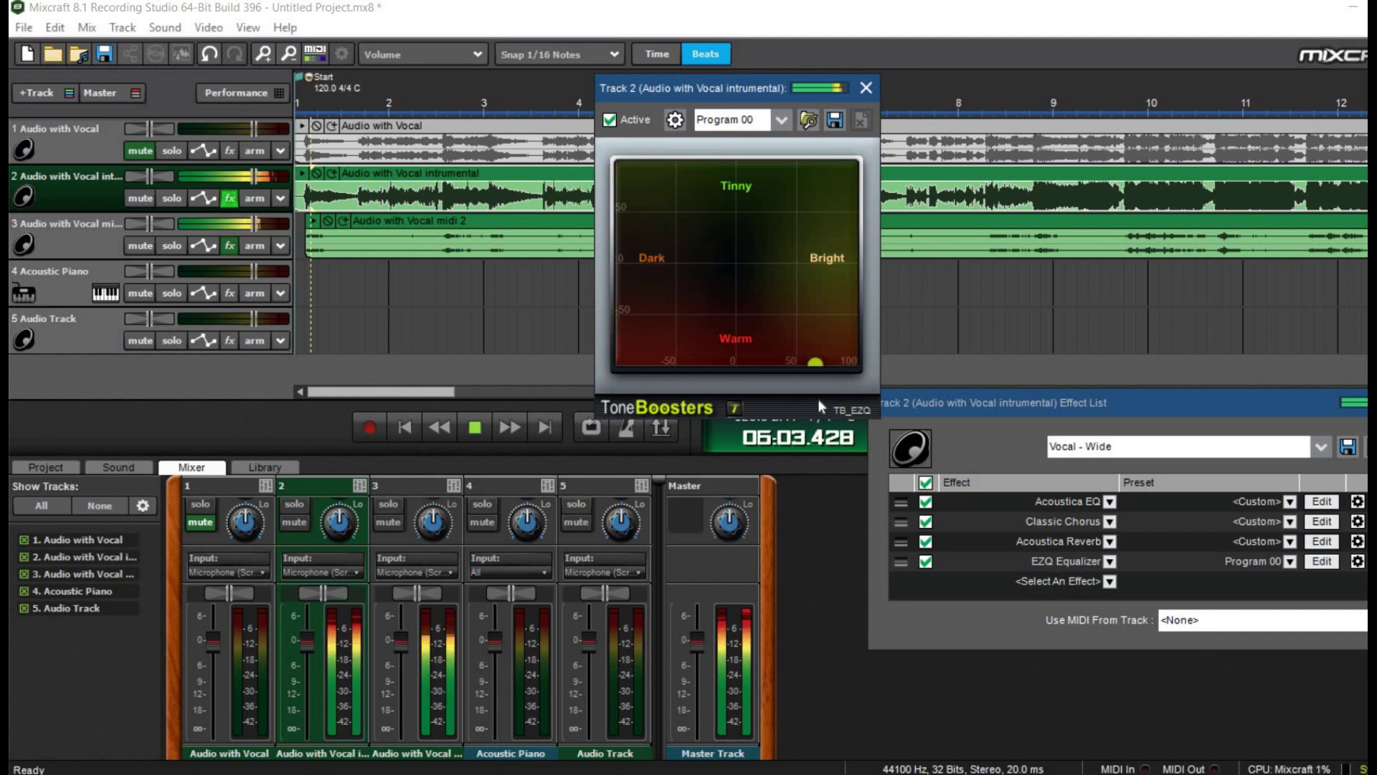
{"action": "left_click", "coordinate": [807, 164]}
{"action": "left_click", "coordinate": [709, 282]}
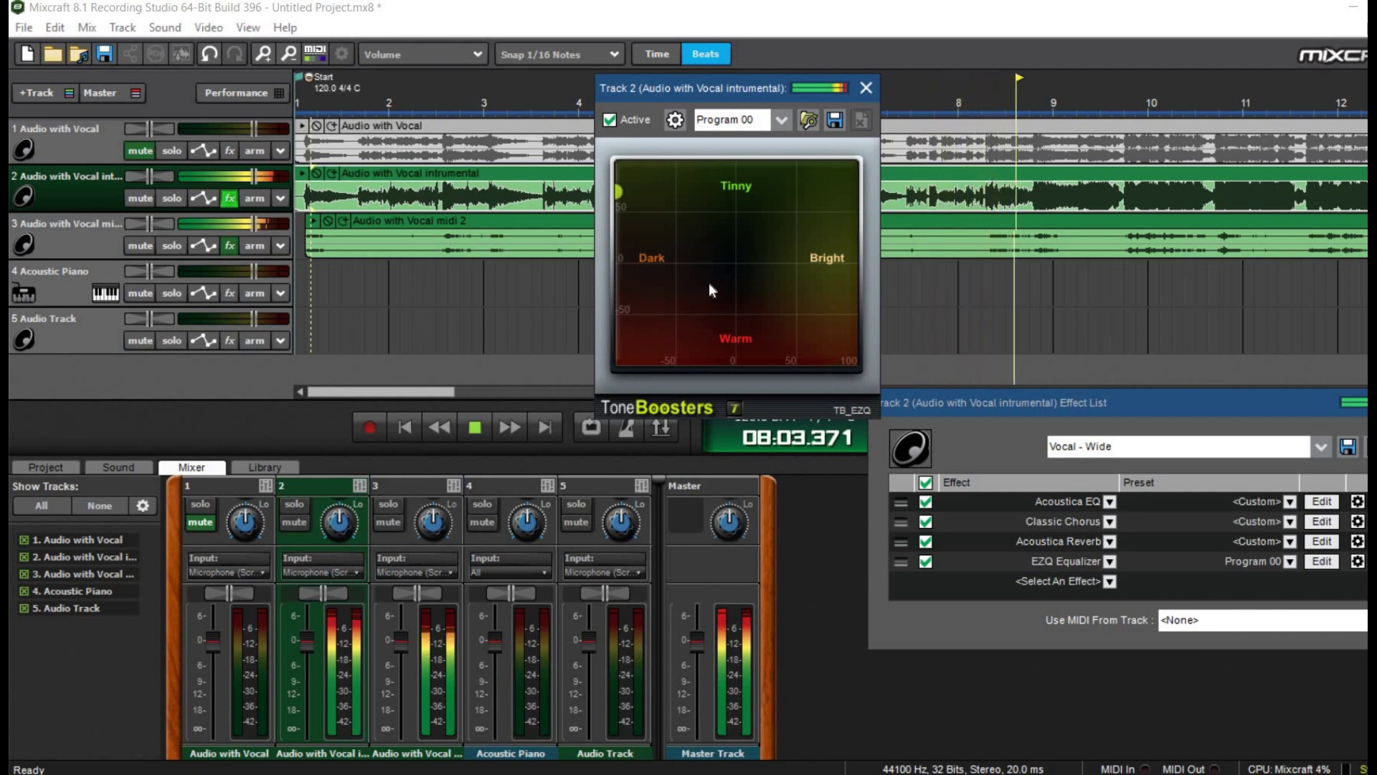
{"action": "left_click", "coordinate": [649, 330]}
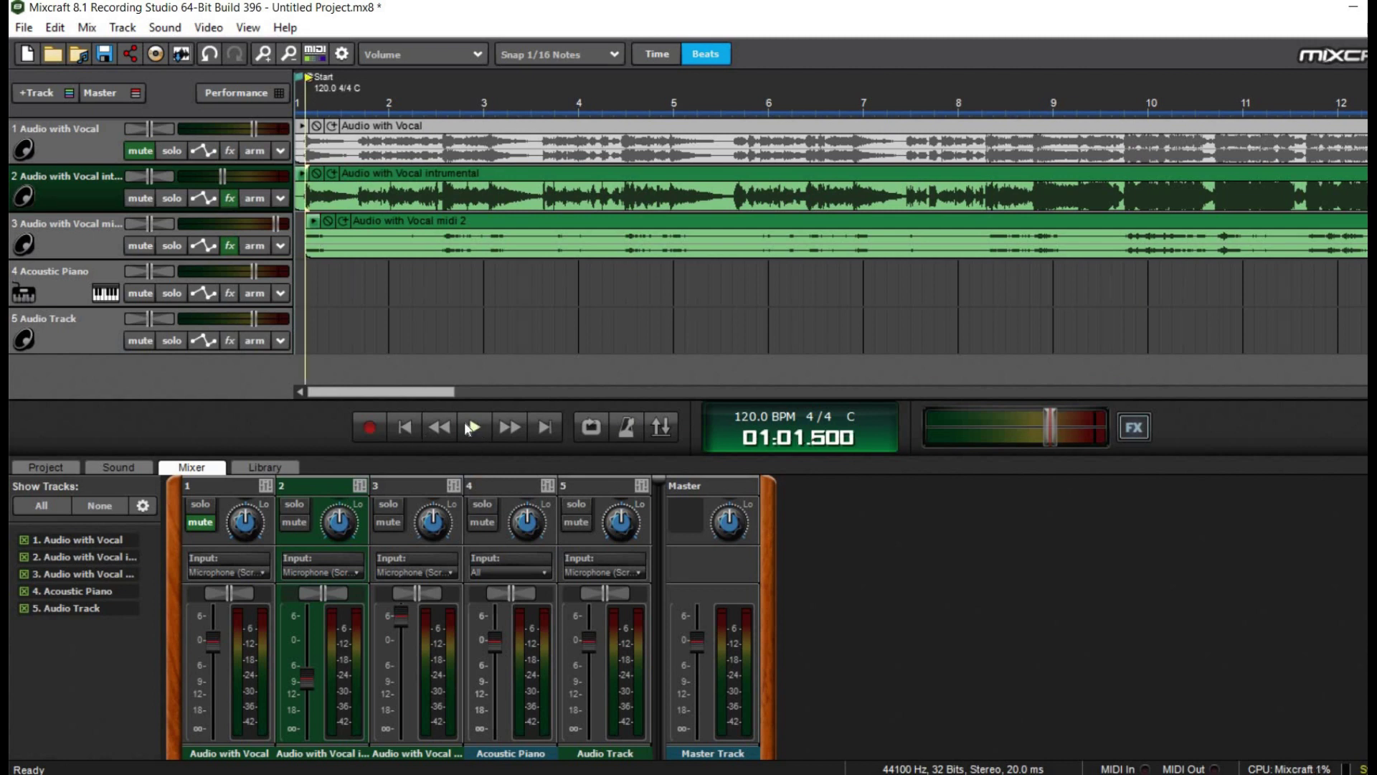
Step: Play both tracks from 01:01.500 with the intrumental track's volume lowered and midi 2's raised, stopping in bar 9
{"action": "key", "text": "space"}
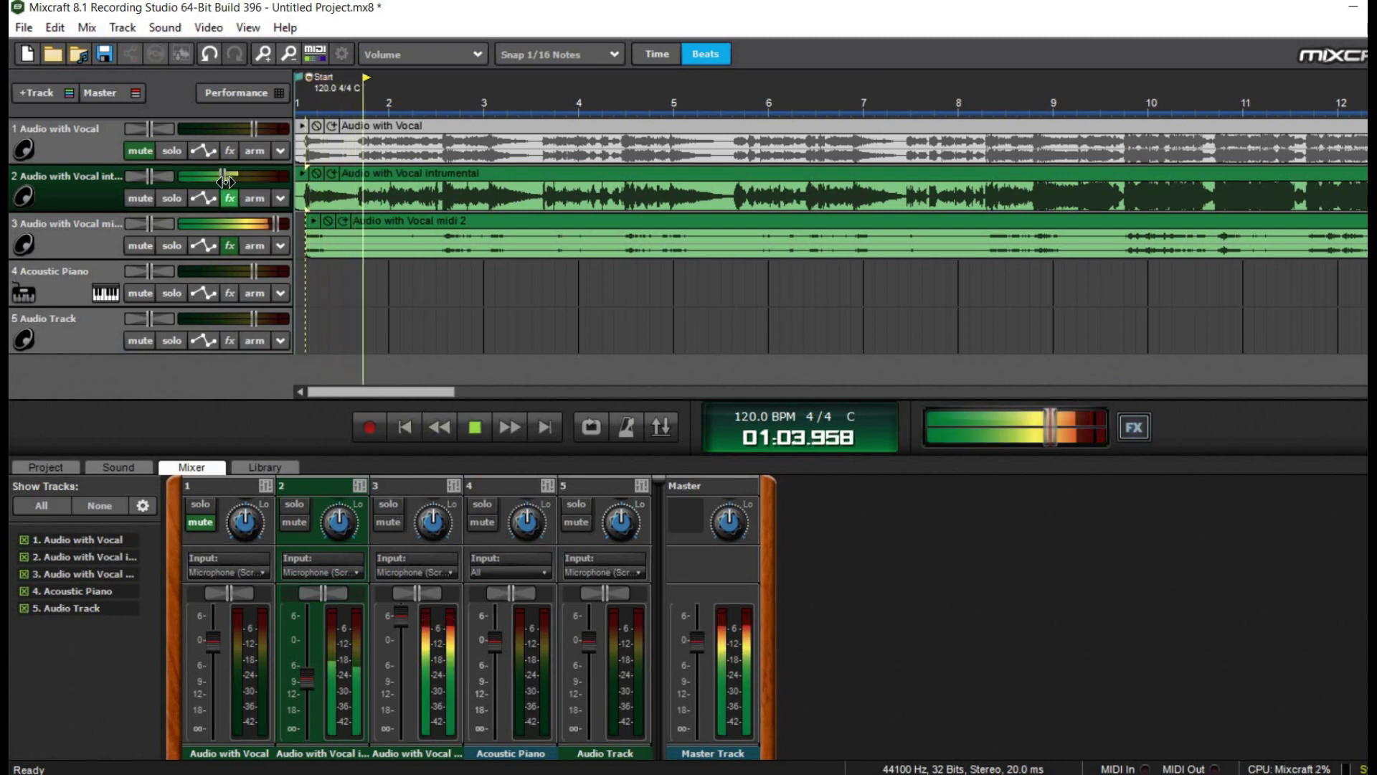
{"action": "left_click", "coordinate": [294, 229]}
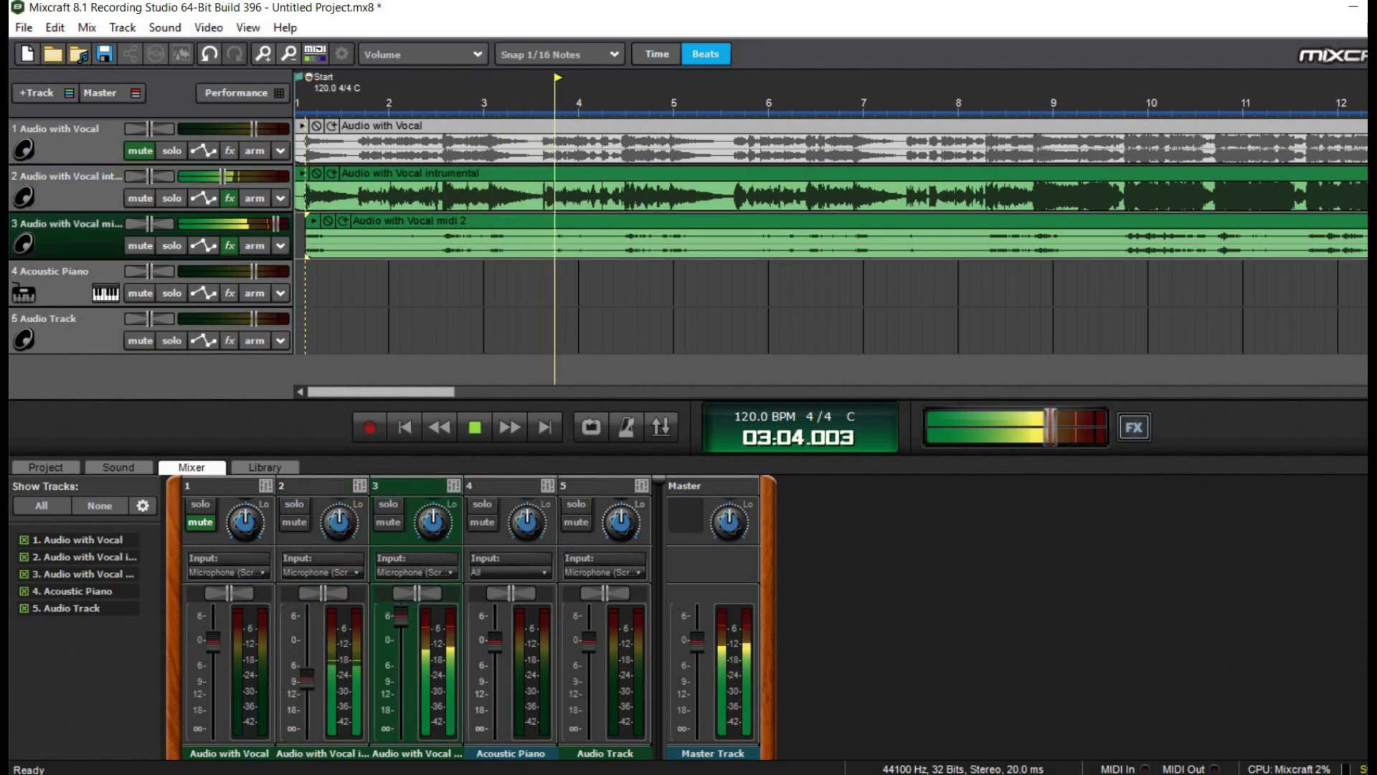
{"action": "left_click", "coordinate": [1324, 766]}
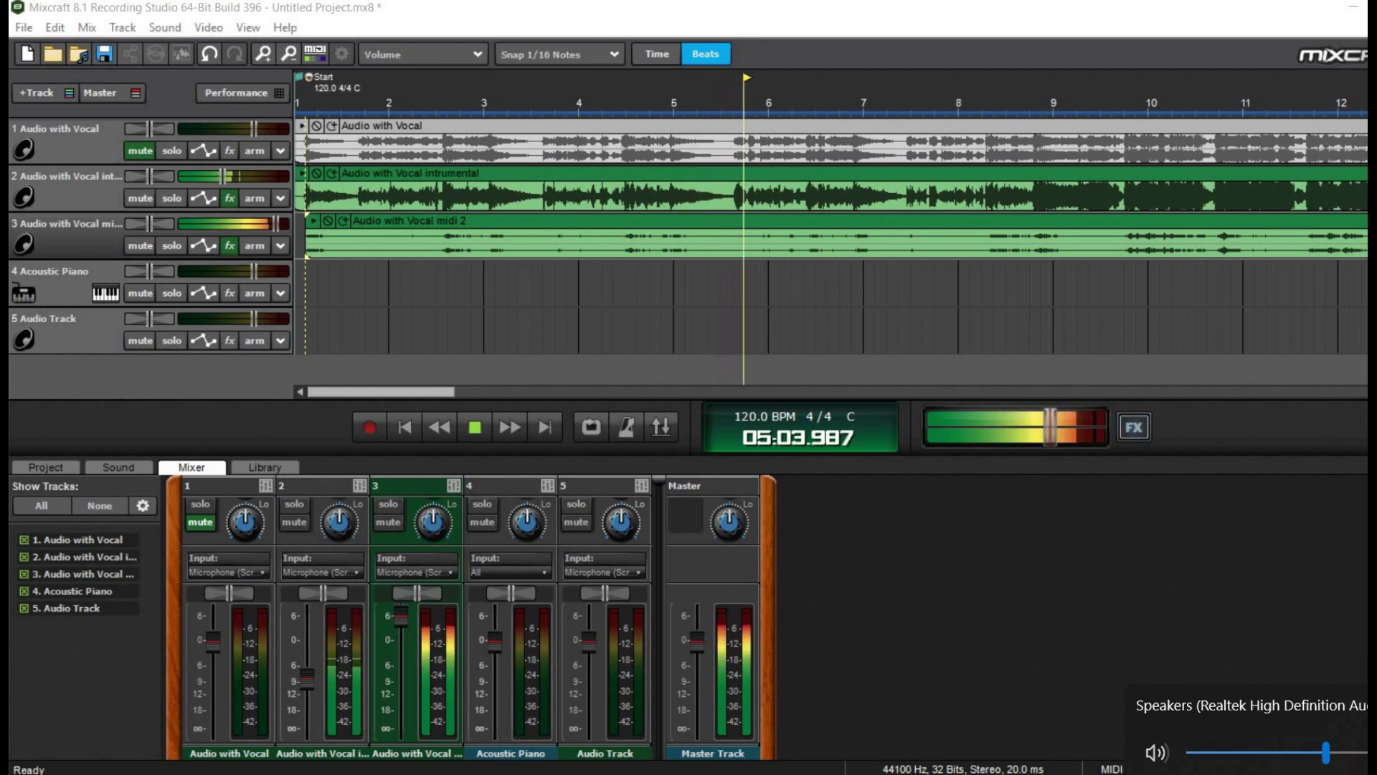
{"action": "left_click", "coordinate": [1324, 766]}
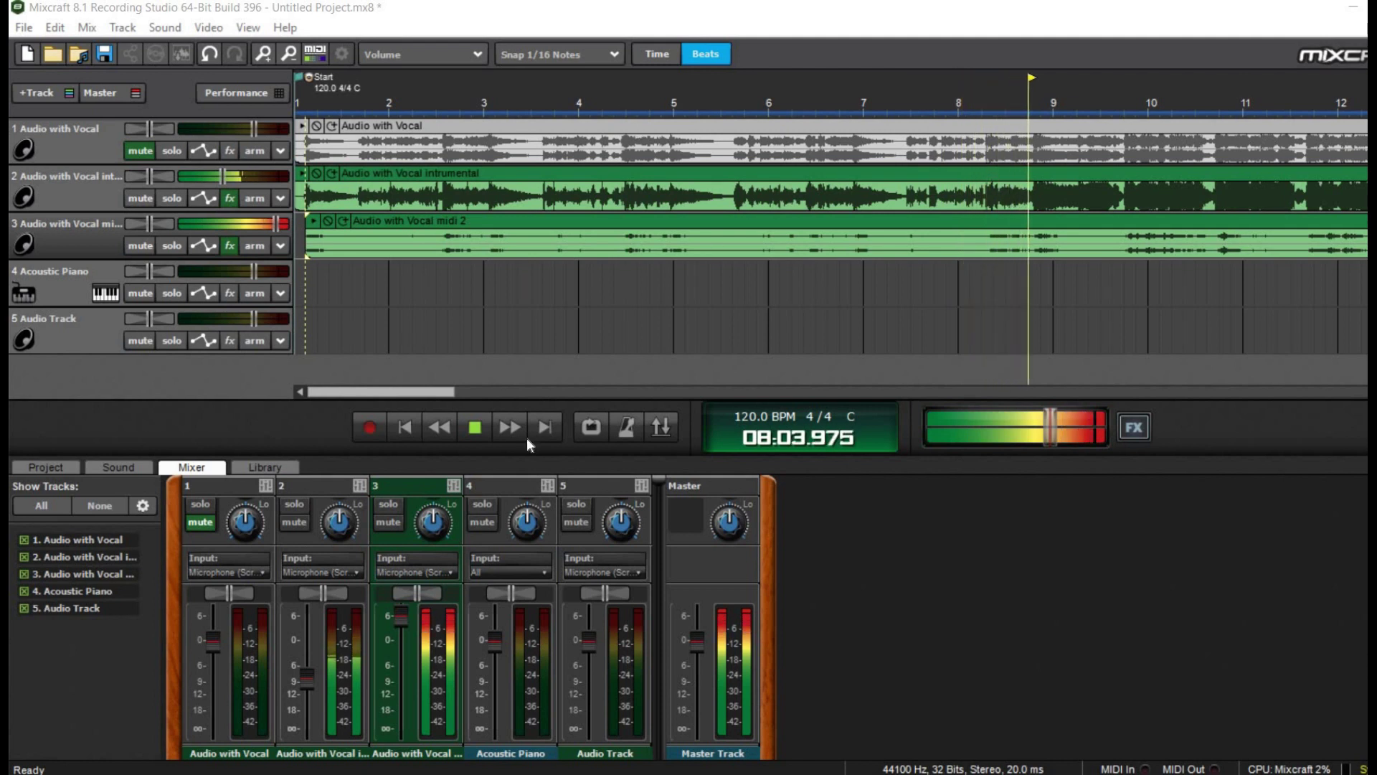
{"action": "left_click", "coordinate": [477, 429]}
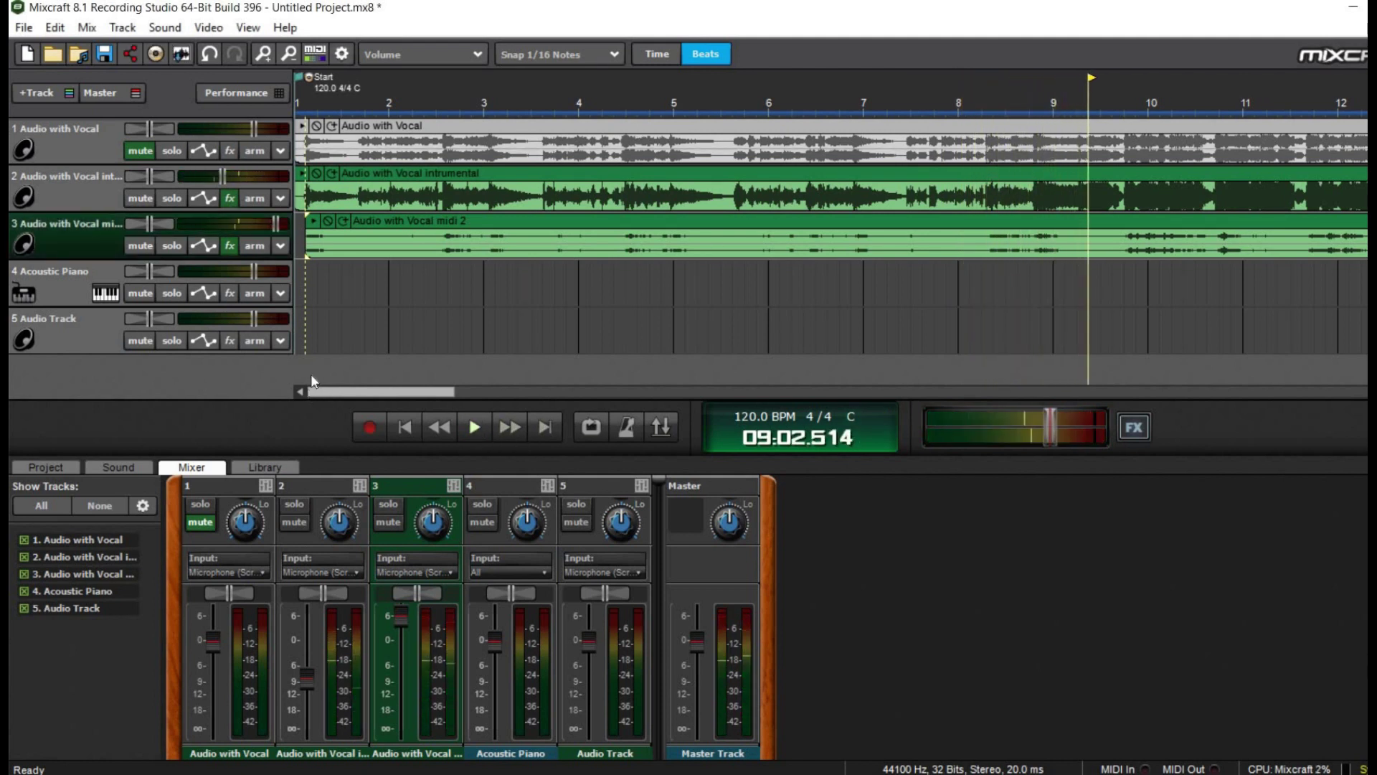
Step: Play the combined intrumental and midi 2 tracks again from 01:01.250, stopping in bar 12
{"action": "left_click", "coordinate": [310, 88]}
{"action": "left_click", "coordinate": [389, 79]}
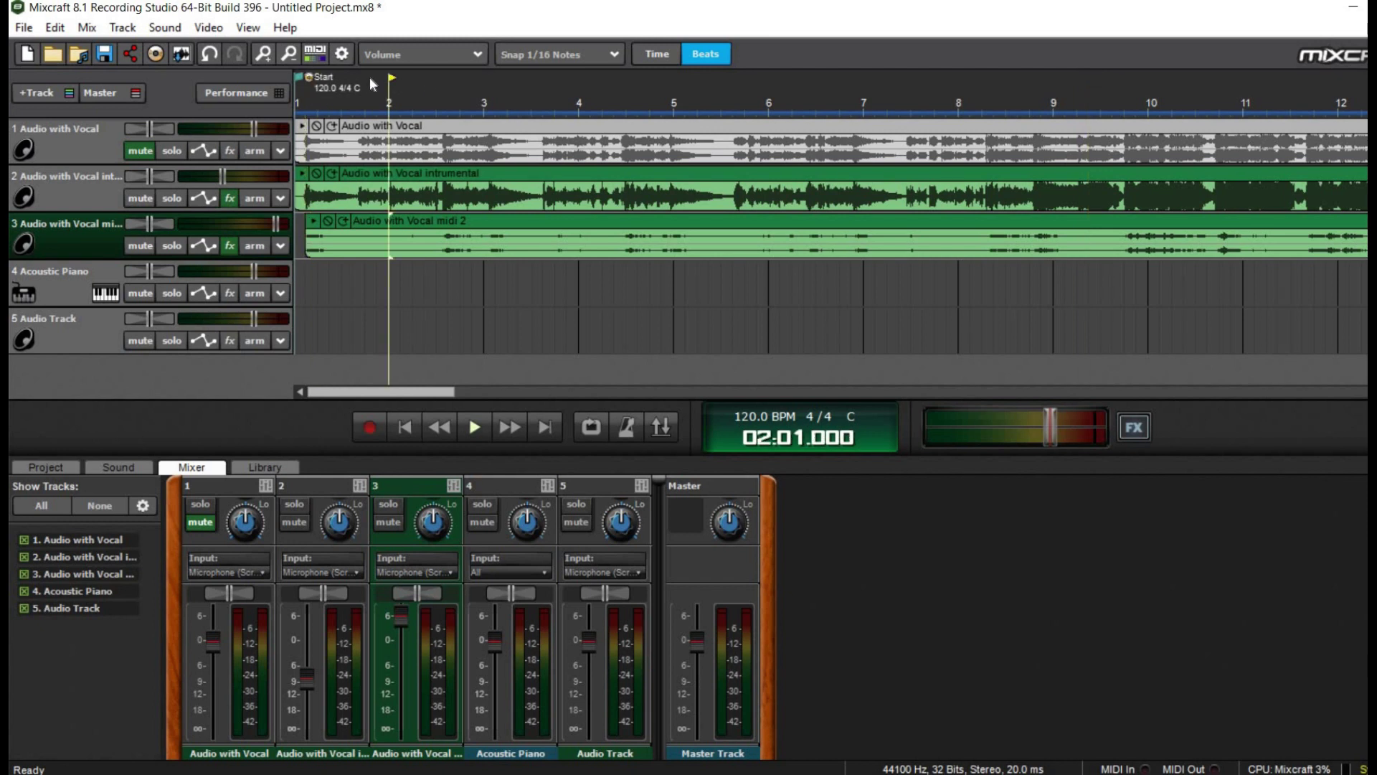
{"action": "left_click", "coordinate": [303, 77]}
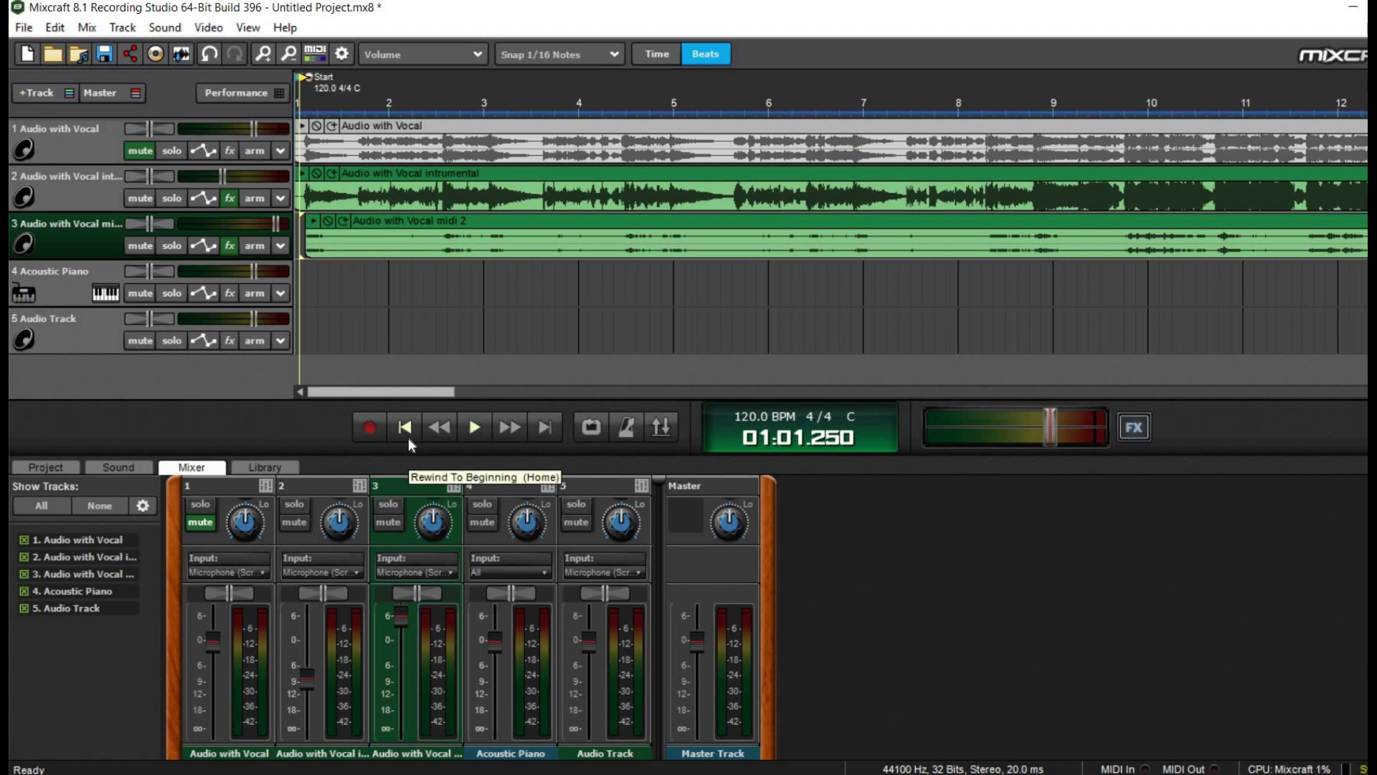
{"action": "left_click", "coordinate": [473, 428]}
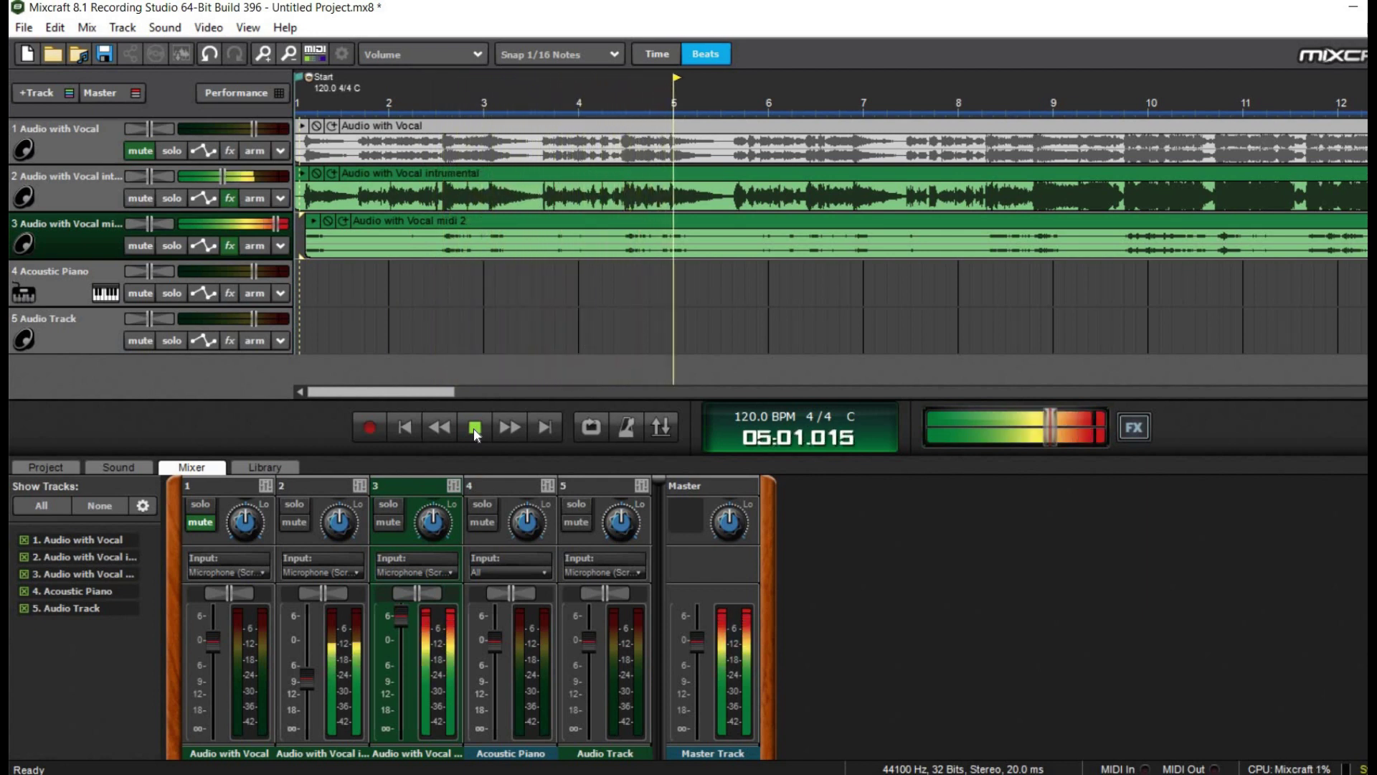
{"action": "left_click", "coordinate": [225, 171]}
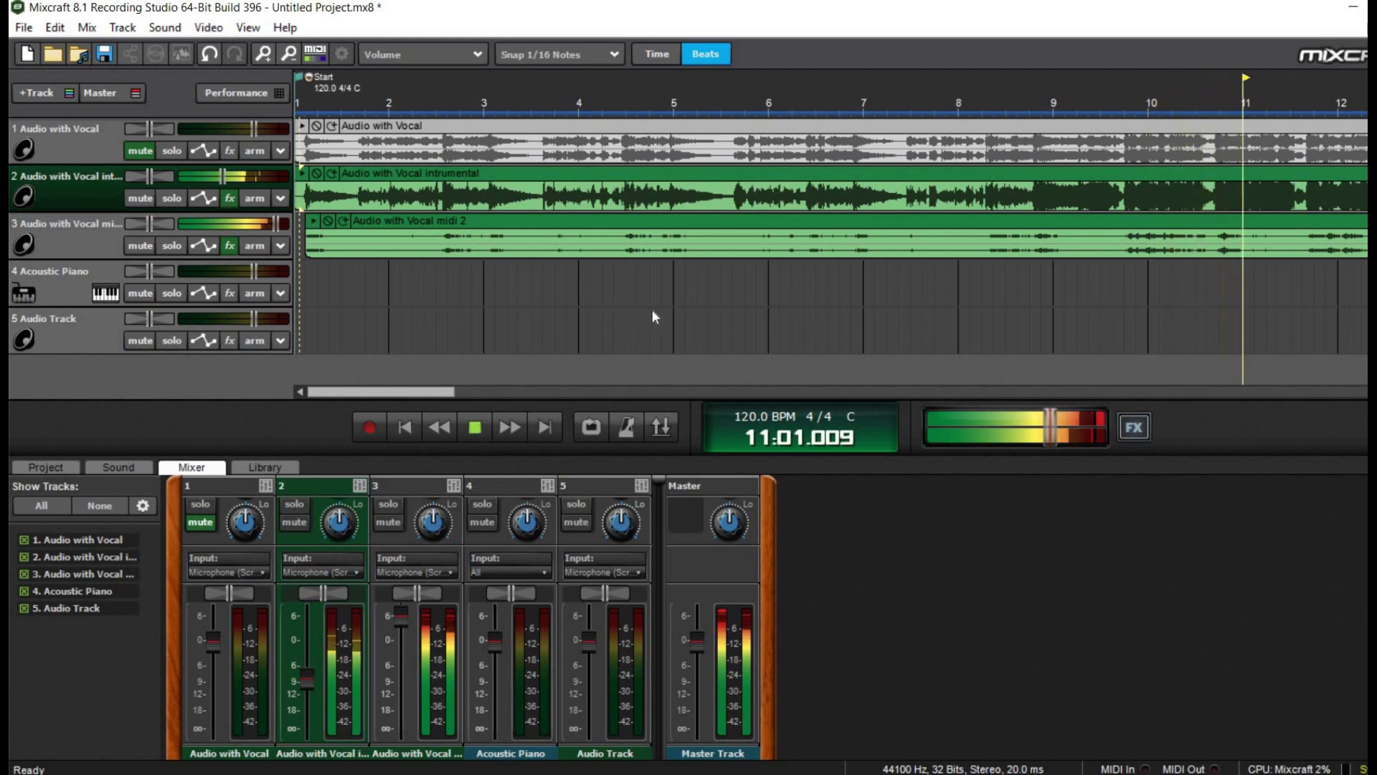
{"action": "left_click", "coordinate": [475, 428]}
Step: Raise the intrumental track's volume to about the 6 mark and mute the midi 2 track
{"action": "left_click", "coordinate": [140, 198]}
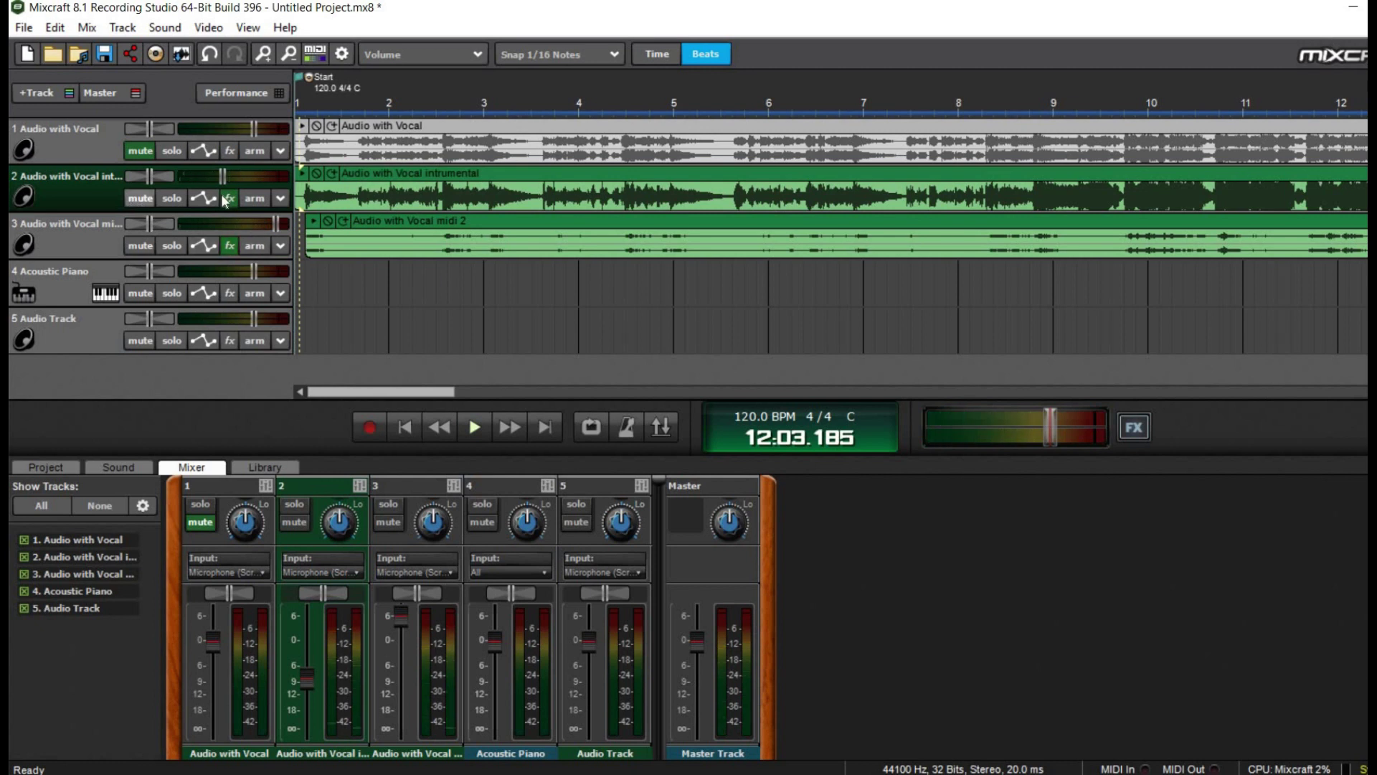
{"action": "left_click", "coordinate": [140, 198]}
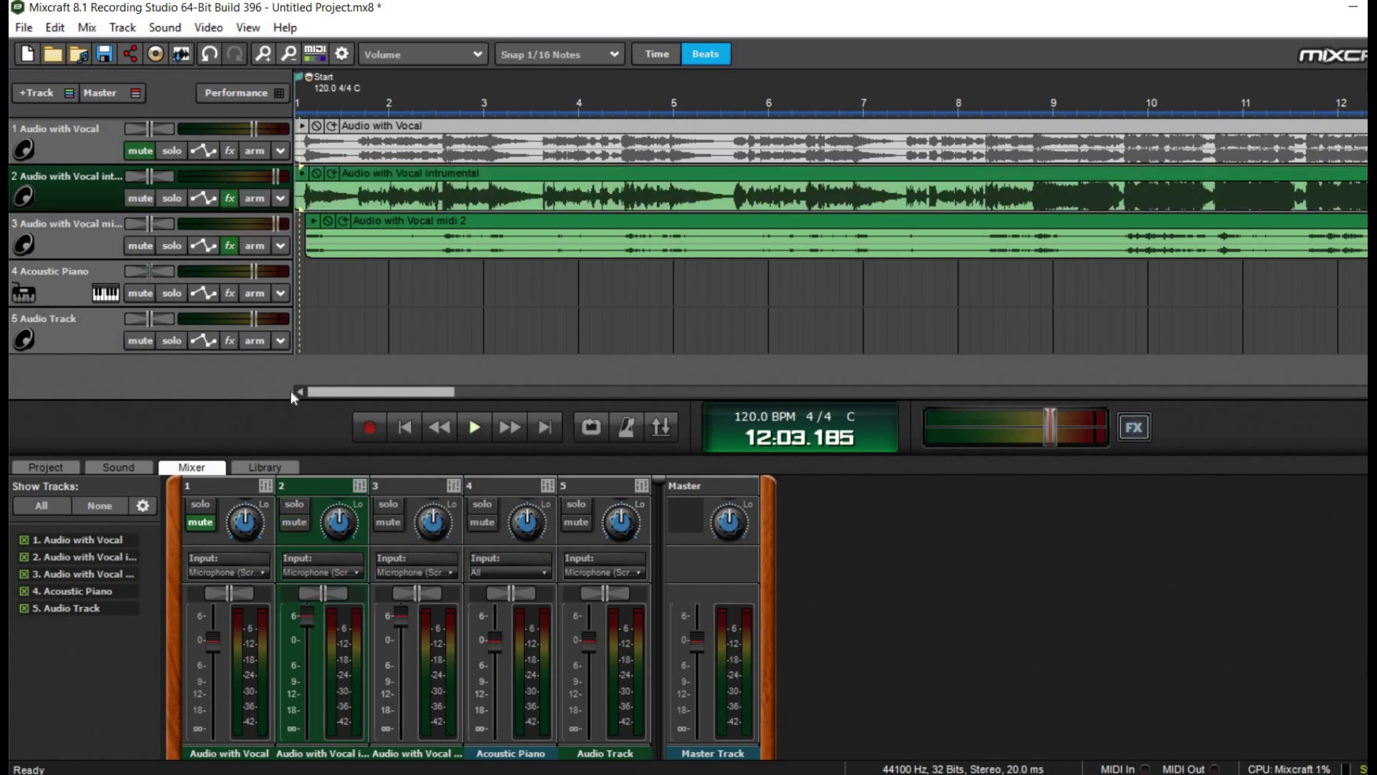
{"action": "left_click", "coordinate": [130, 246]}
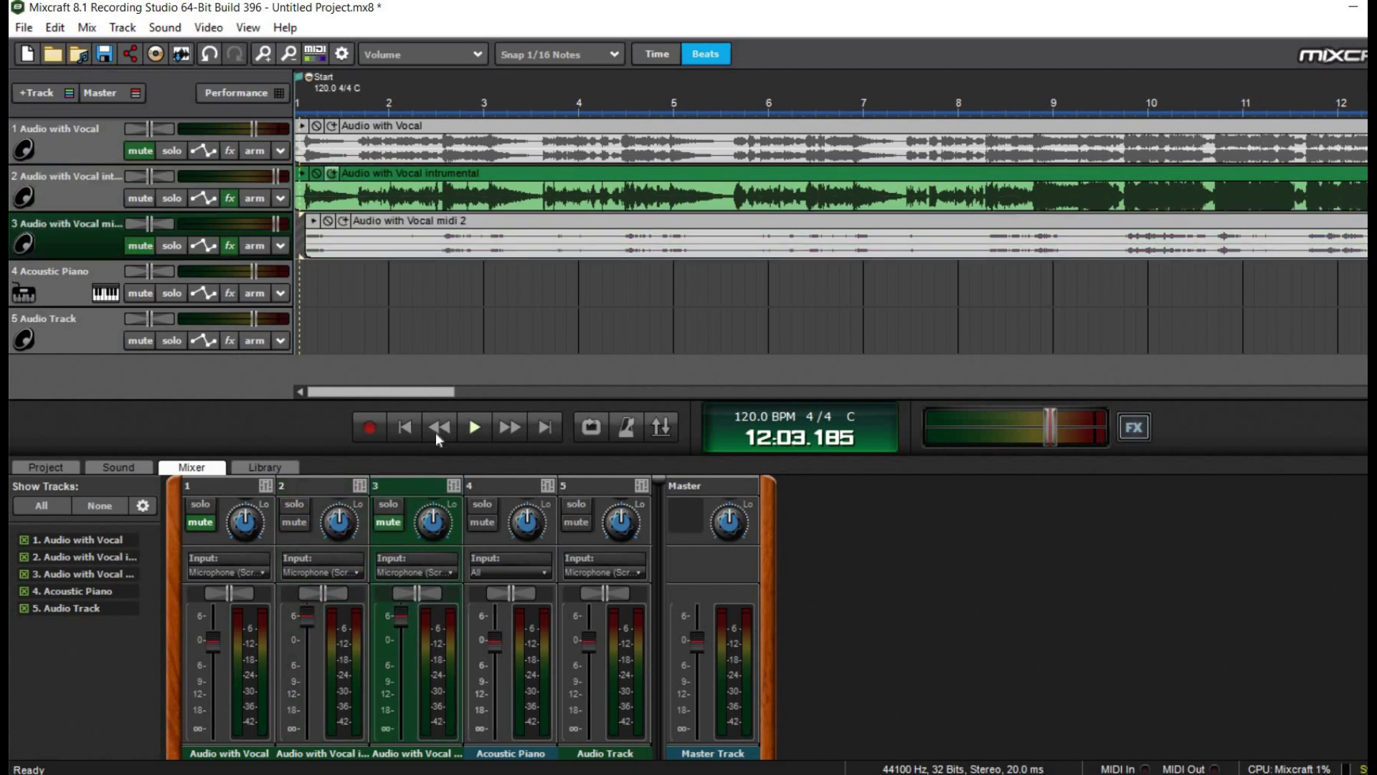
Step: Play the mix from bar 1 with only the intrumental track unmuted, stopping in bar 5
{"action": "left_click", "coordinate": [437, 432]}
{"action": "left_click", "coordinate": [484, 429]}
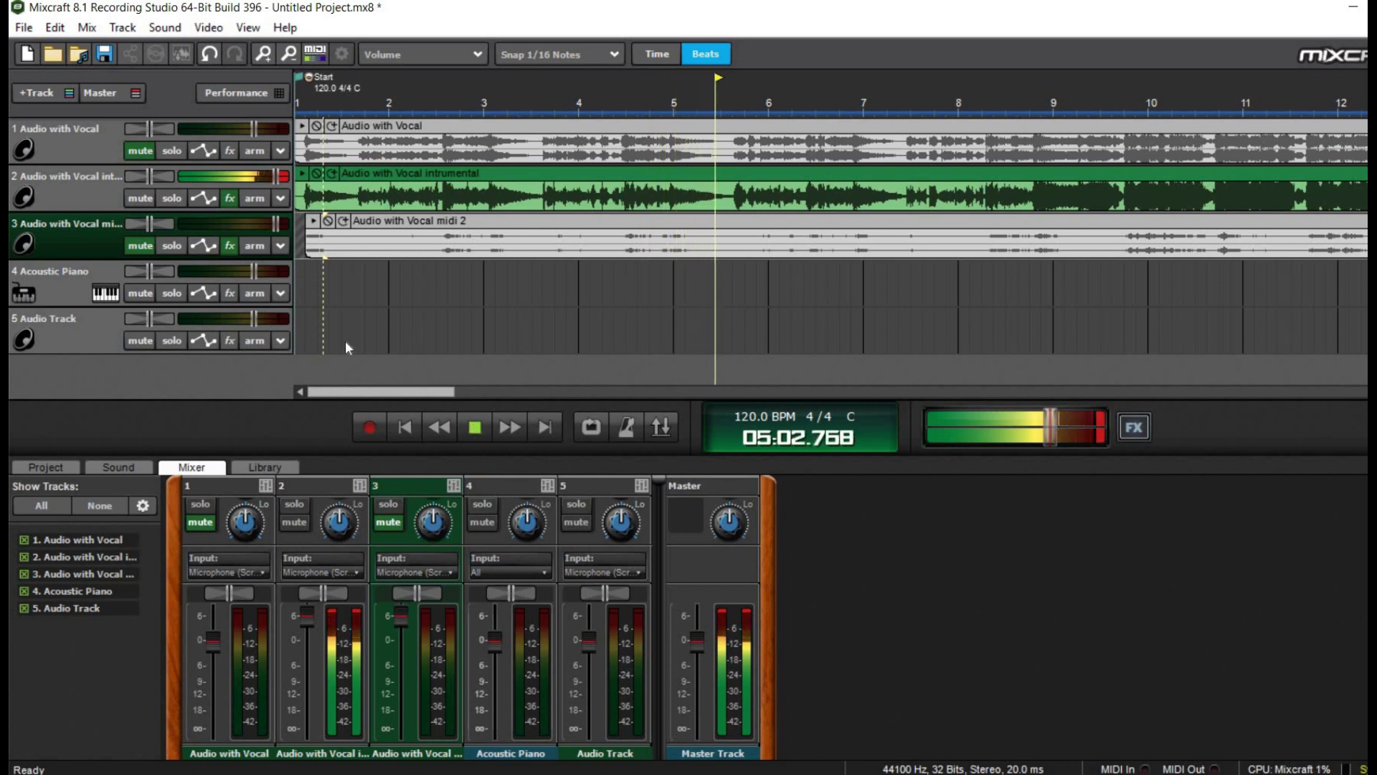
{"action": "key", "text": "space"}
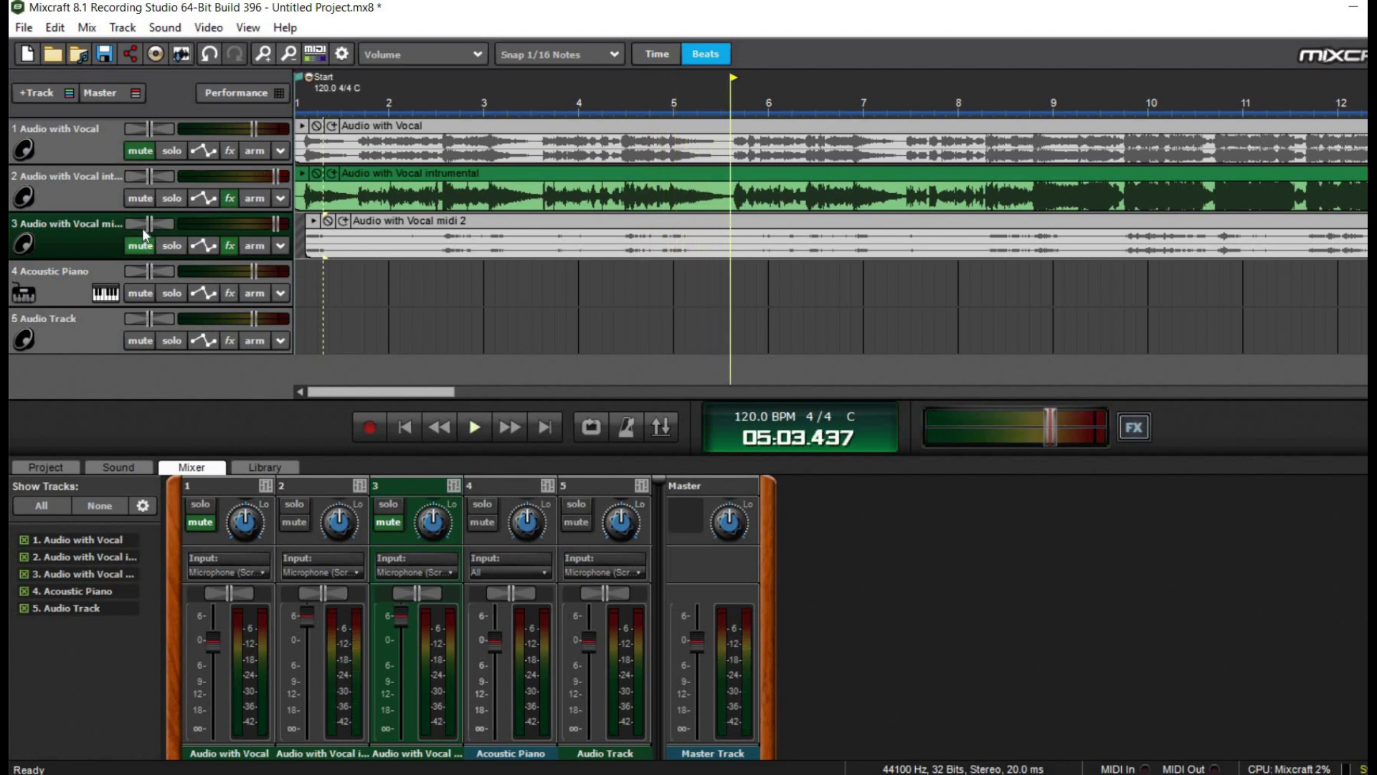
Step: Unmute the midi 2 track and play it together with the intrumental track from near the start
{"action": "key", "text": "m"}
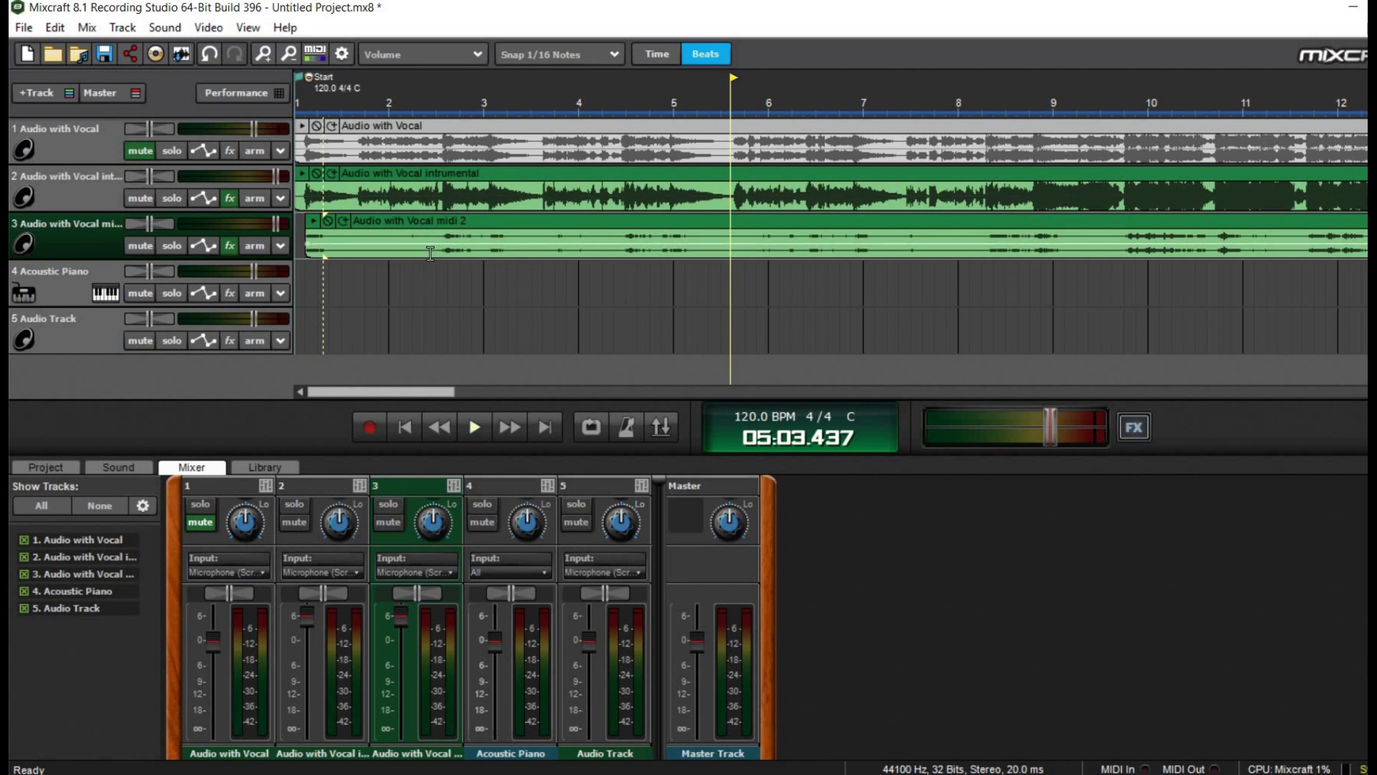
{"action": "left_click", "coordinate": [425, 89]}
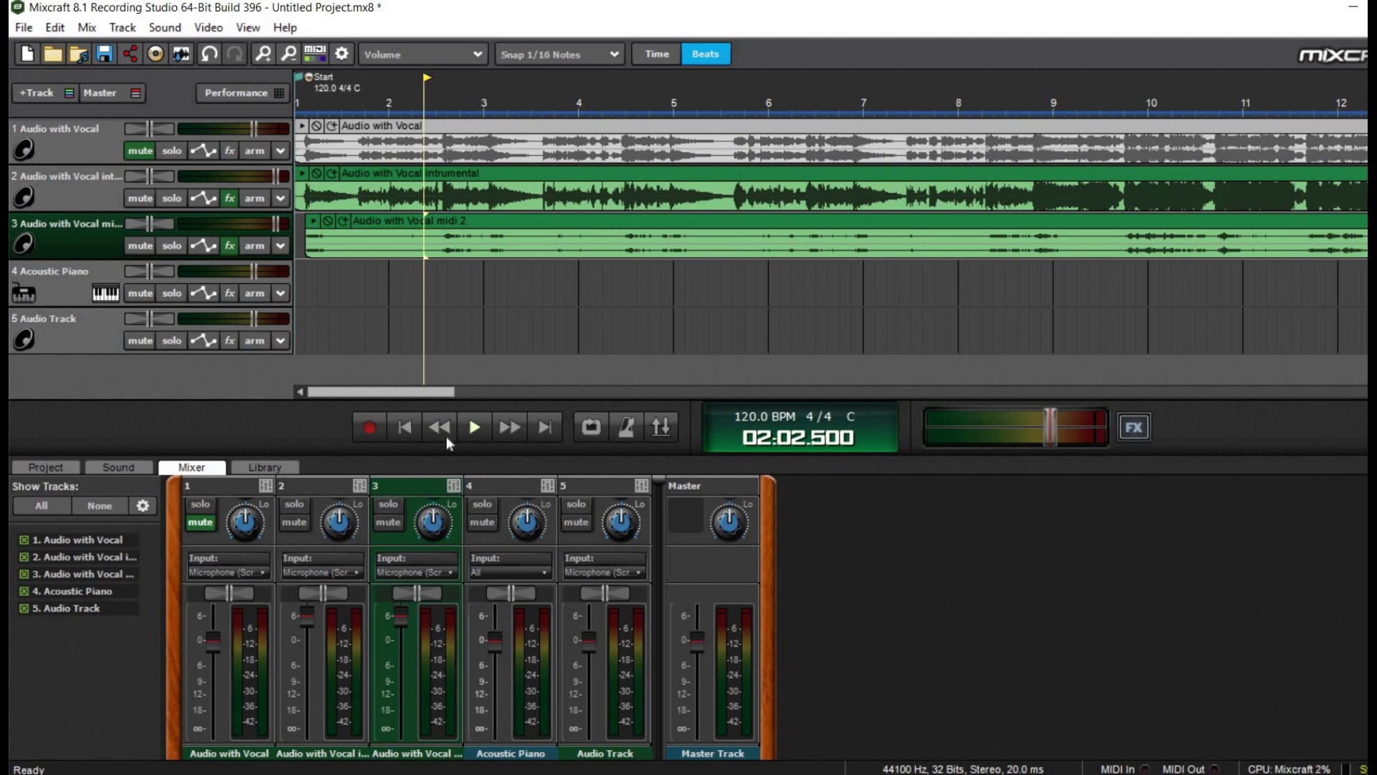
{"action": "left_click", "coordinate": [464, 428]}
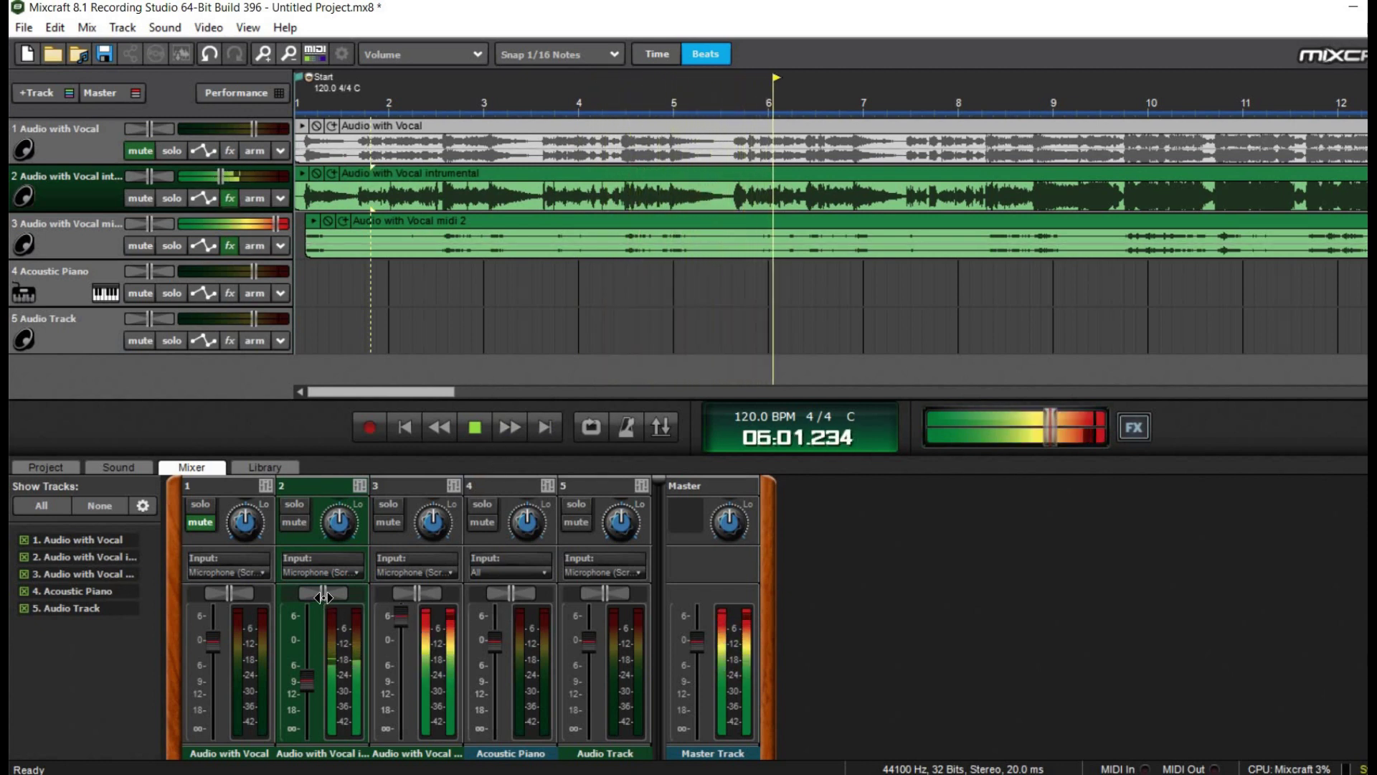
Step: During playback, pan the intrumental, midi 2 and Acoustic Piano tracks rightward and Audio with Vocal leftward, and raise the intrumental's volume to just below 0
{"action": "left_click_drag", "start_coordinate": [338, 601], "coordinate": [385, 601]}
{"action": "left_click_drag", "start_coordinate": [229, 594], "coordinate": [221, 594]}
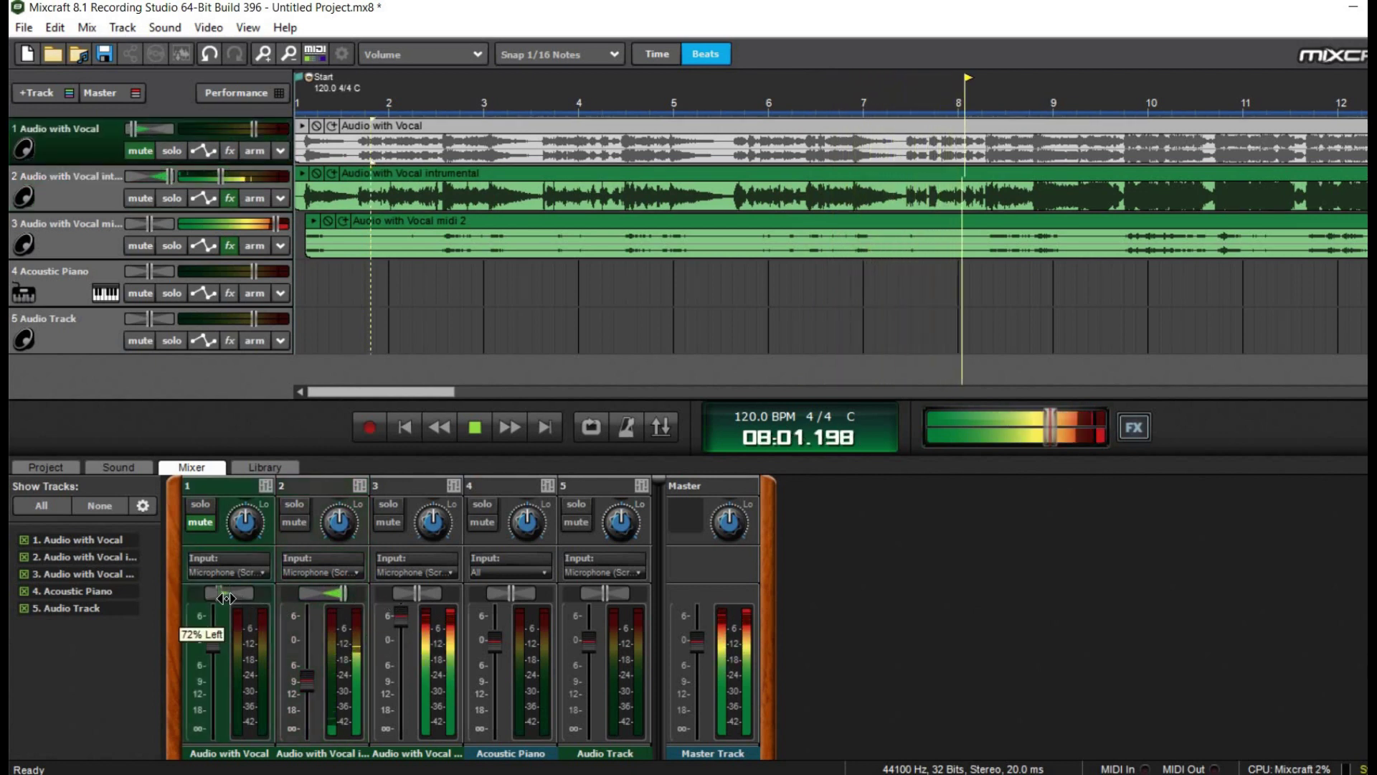
{"action": "left_click_drag", "start_coordinate": [423, 603], "coordinate": [389, 605]}
{"action": "left_click_drag", "start_coordinate": [303, 675], "coordinate": [306, 650]}
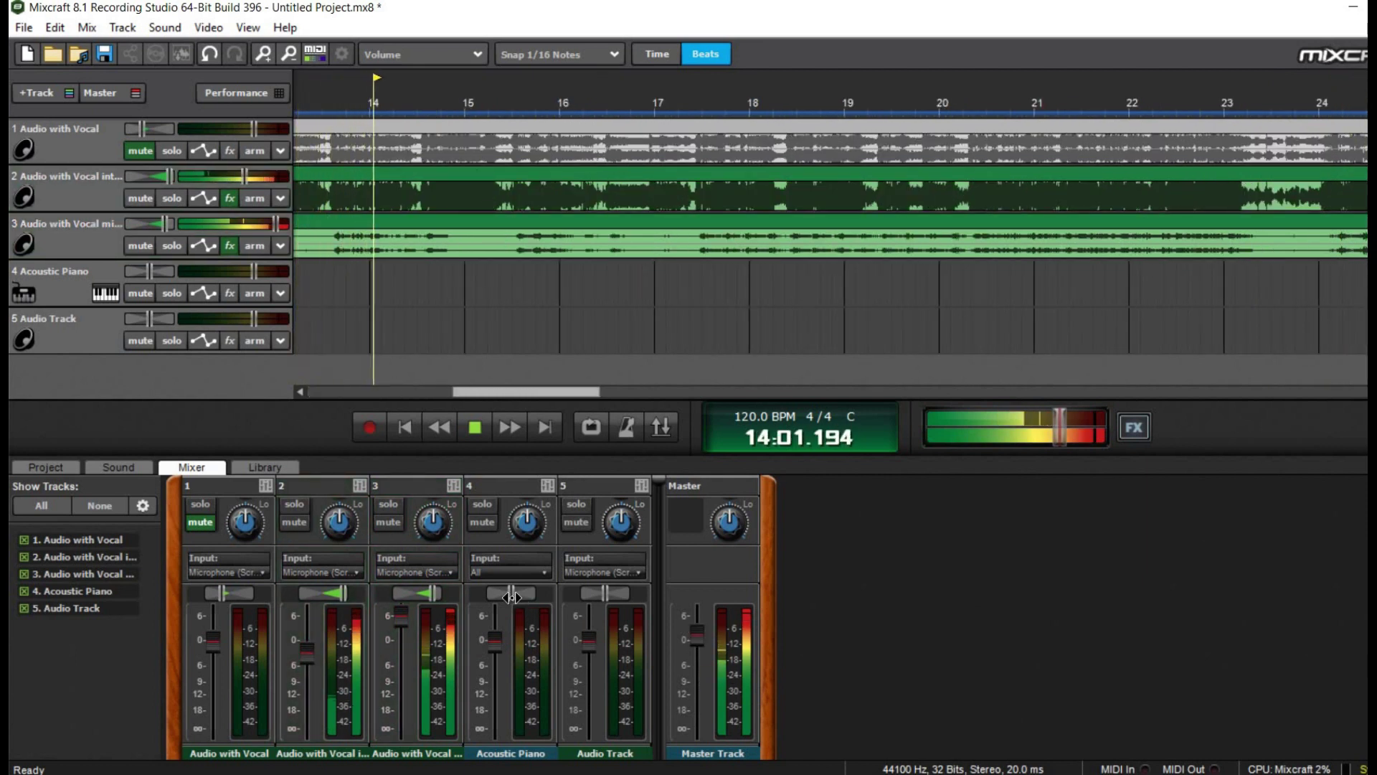
{"action": "left_click_drag", "start_coordinate": [511, 597], "coordinate": [514, 597]}
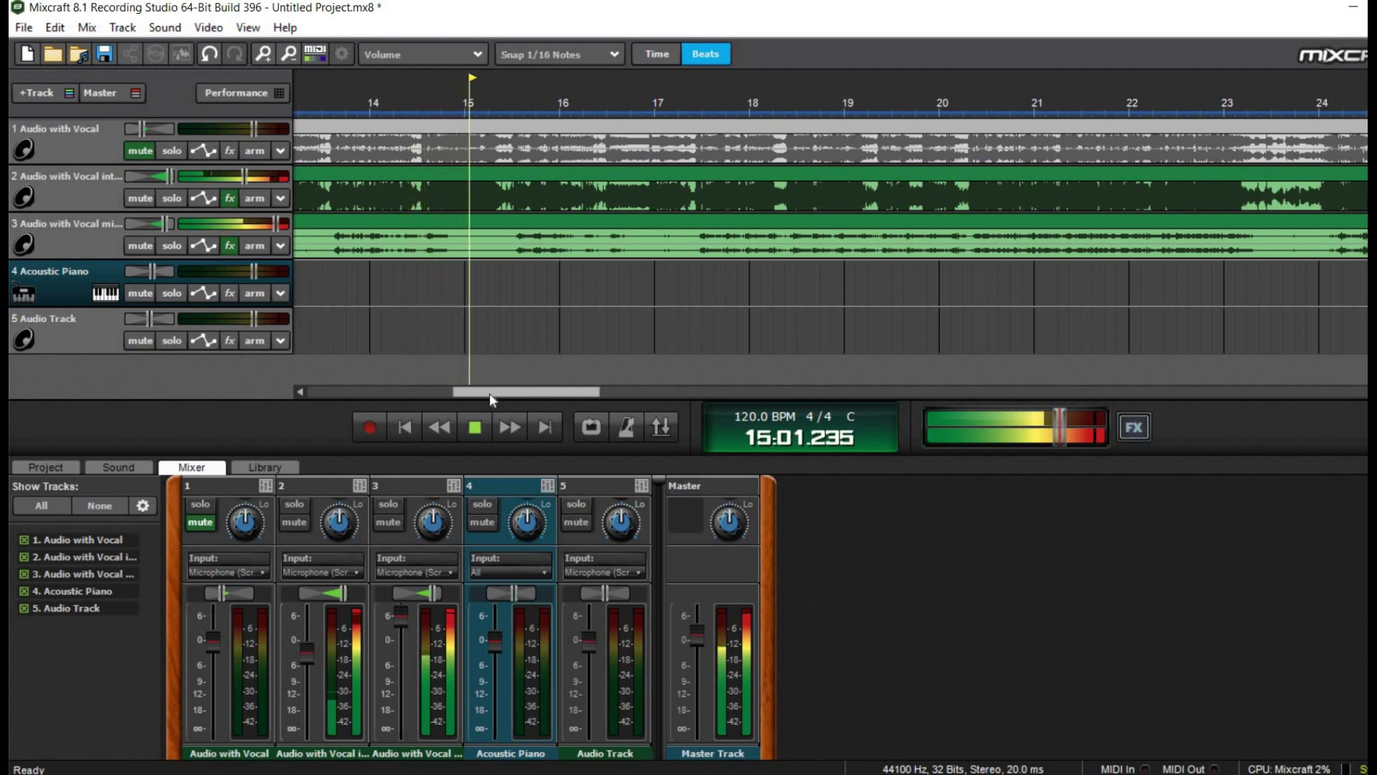
Step: Stop playback in bar 15 and return to the start of the timeline
{"action": "key", "text": "space"}
{"action": "left_click_drag", "start_coordinate": [526, 391], "coordinate": [381, 391]}
{"action": "left_click", "coordinate": [328, 87]}
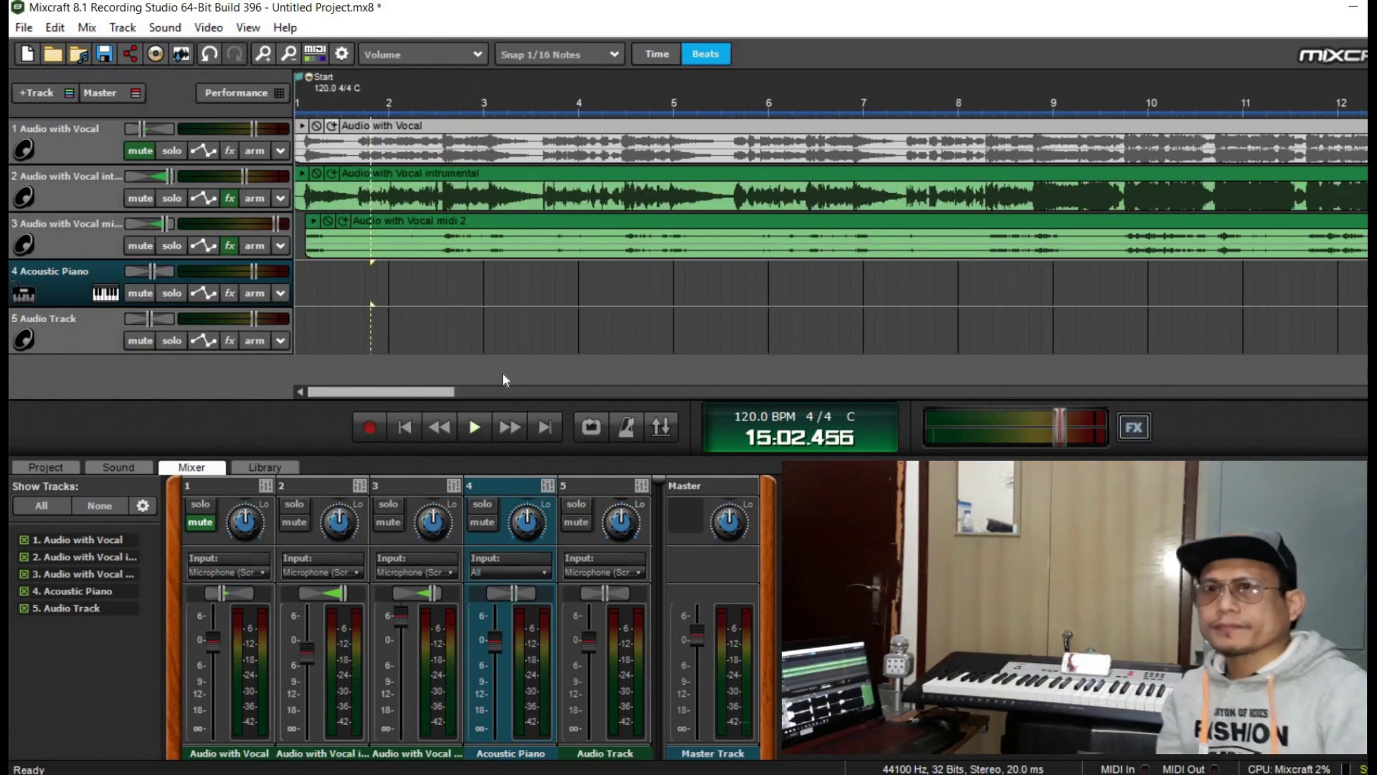